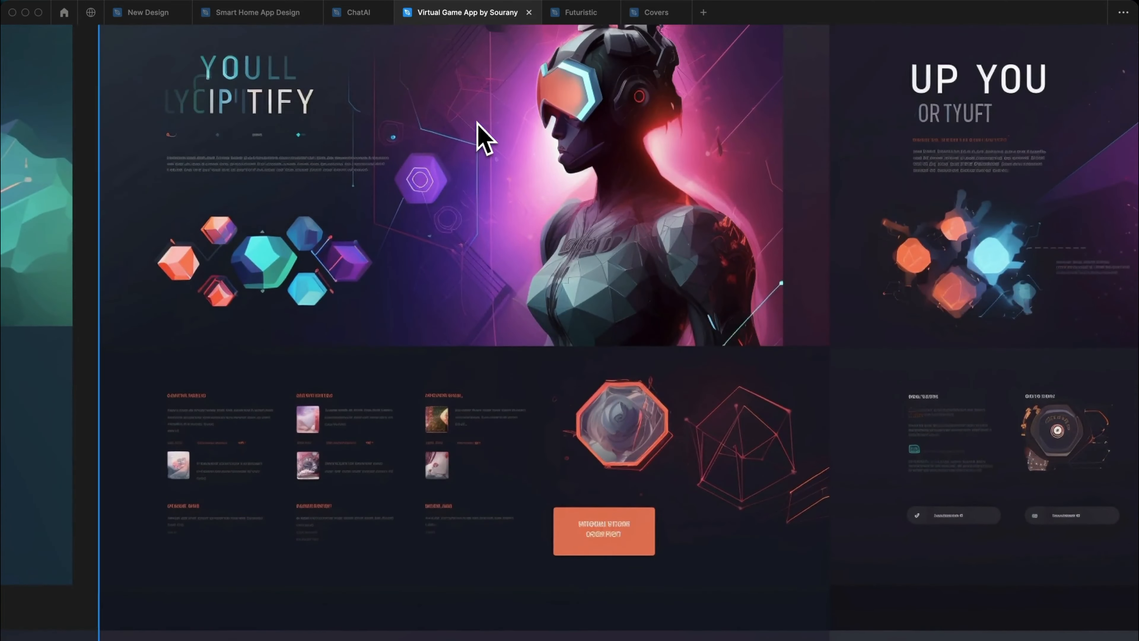
Open the Futuristic file and examine its Midjourney-Landscape, Design 1 and Design 2 website mockups up close.
left_click(560, 12)
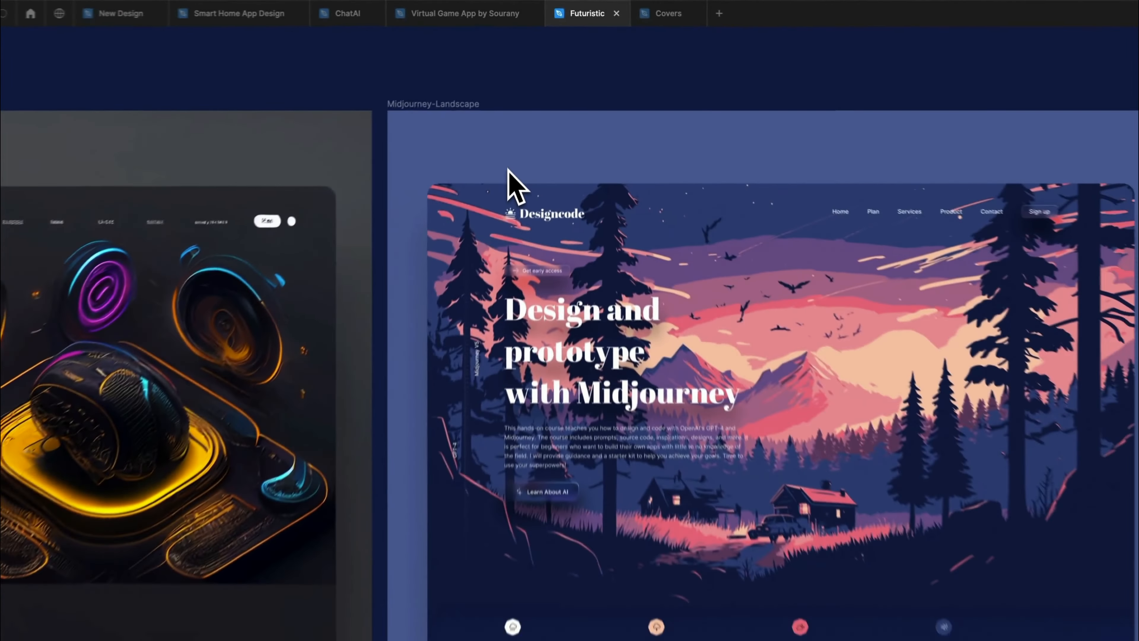
scroll(518, 314, "up", 10)
scroll(509, 159, "right", 20)
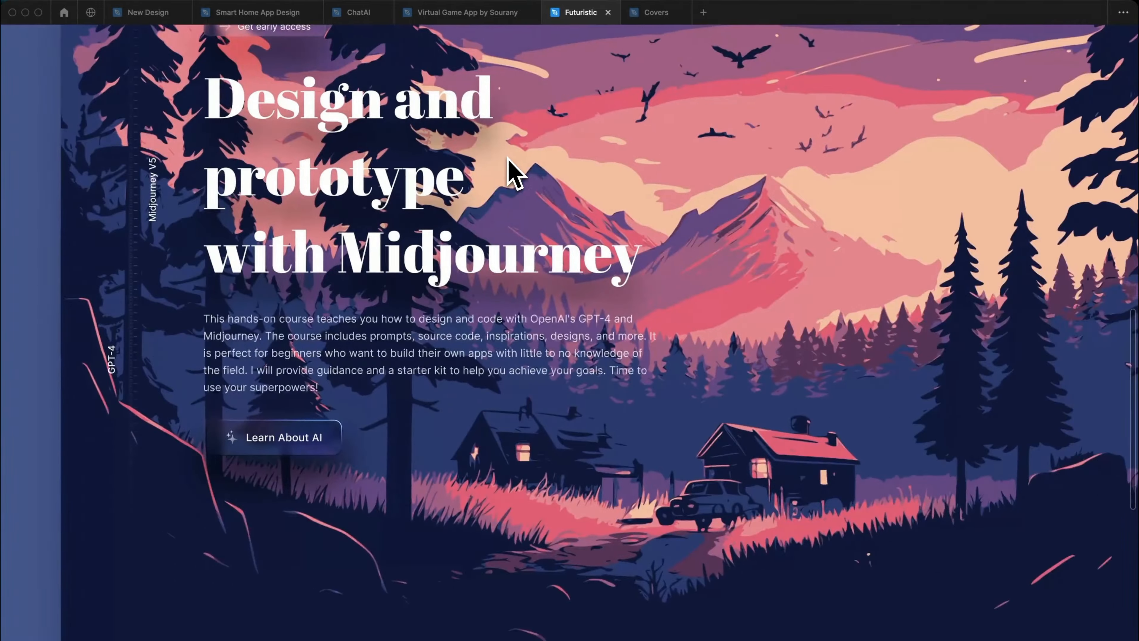
scroll(513, 175, "down", 10)
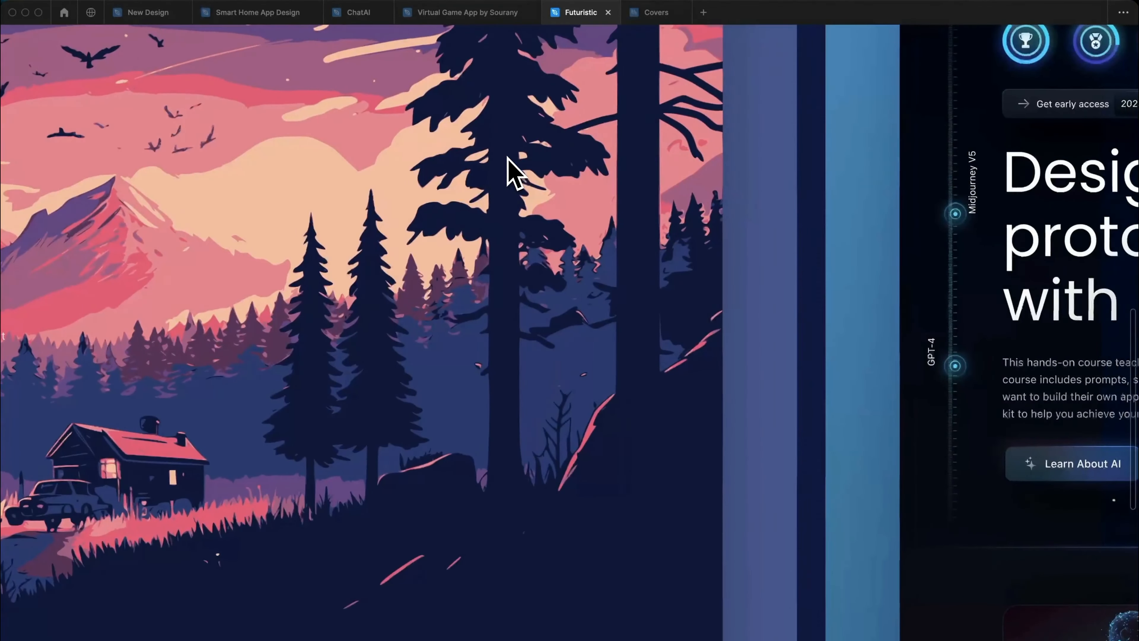
scroll(513, 175, "up", 5)
scroll(513, 175, "right", 15)
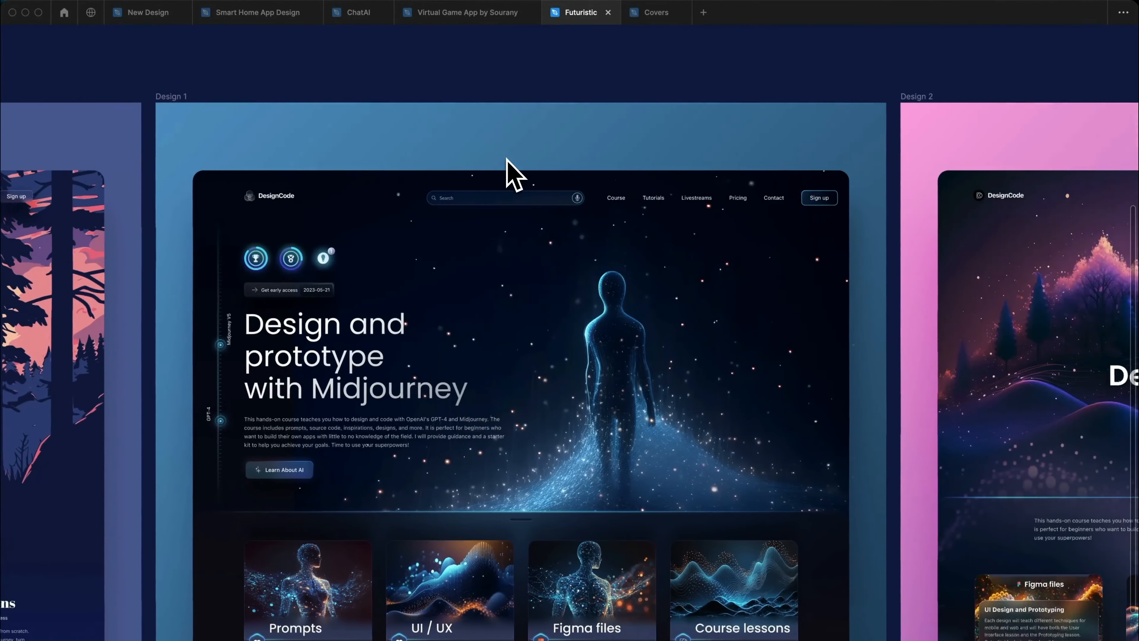
scroll(508, 160, "right", 8)
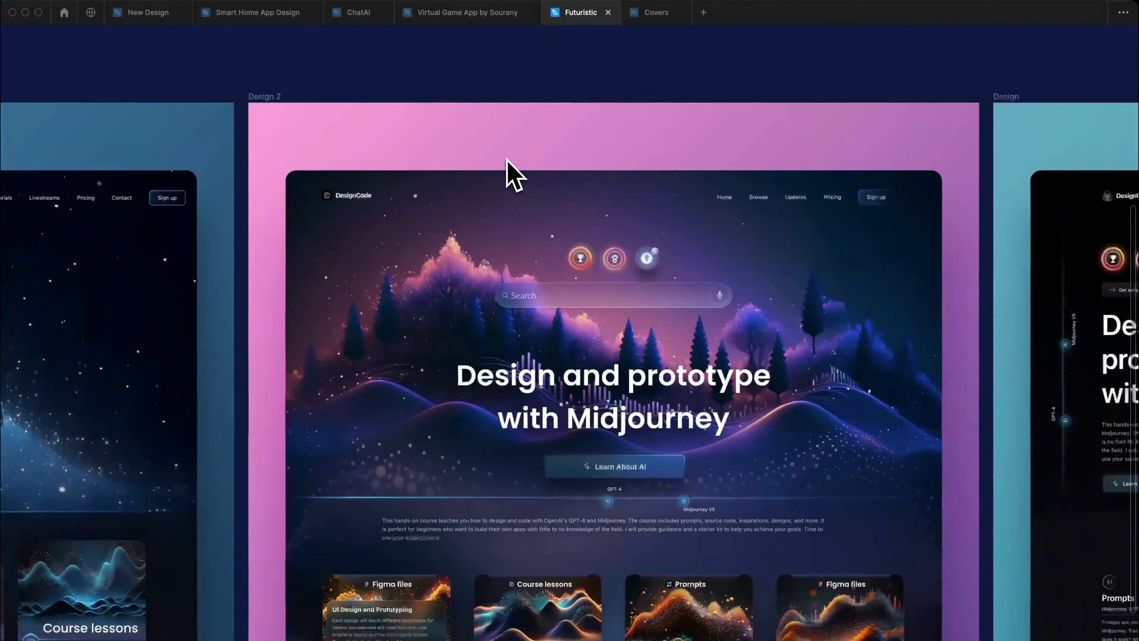
scroll(508, 159, "up", 5)
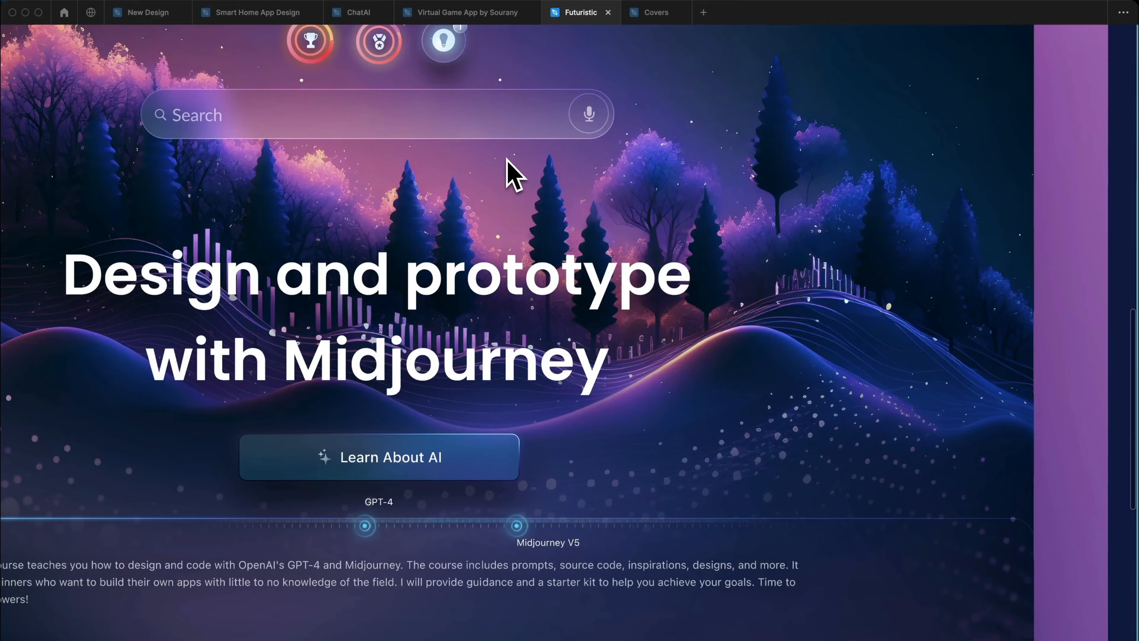
scroll(509, 161, "down", 8)
scroll(510, 167, "left", 10)
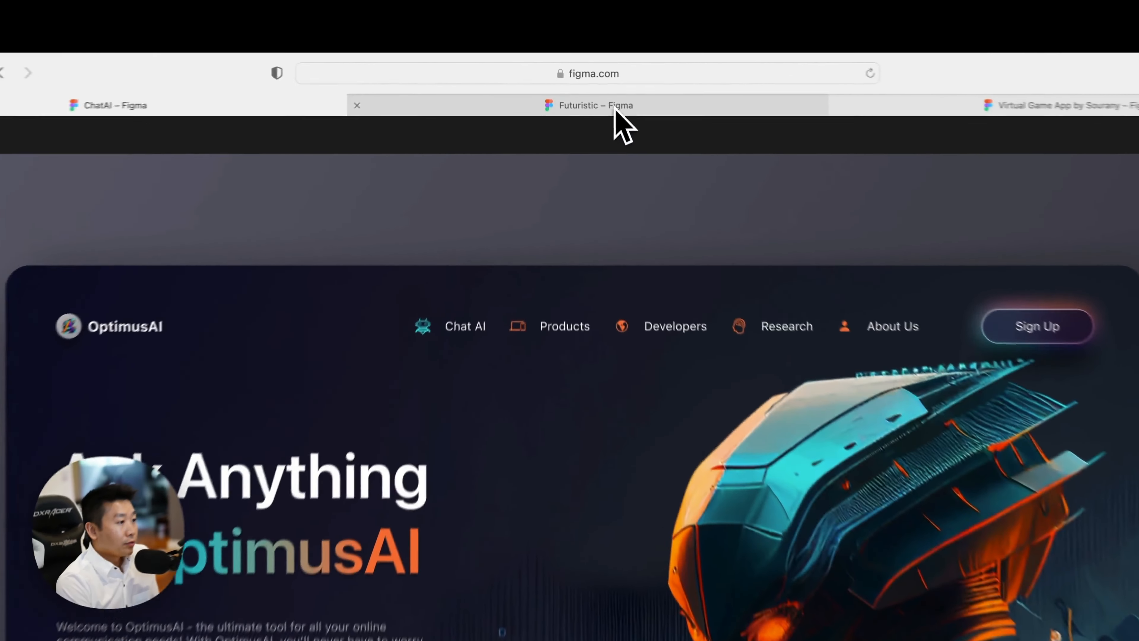
Look at the Futuristic and Virtual Game App files, and open the Inspiration page of the ChatAI file.
left_click(578, 82)
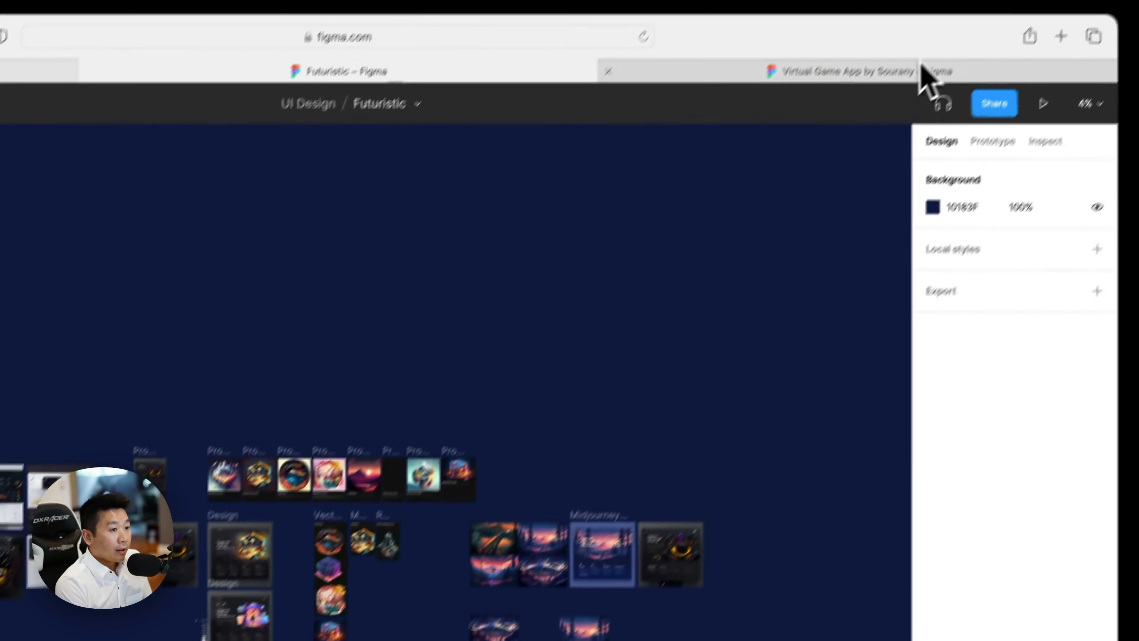
left_click(920, 65)
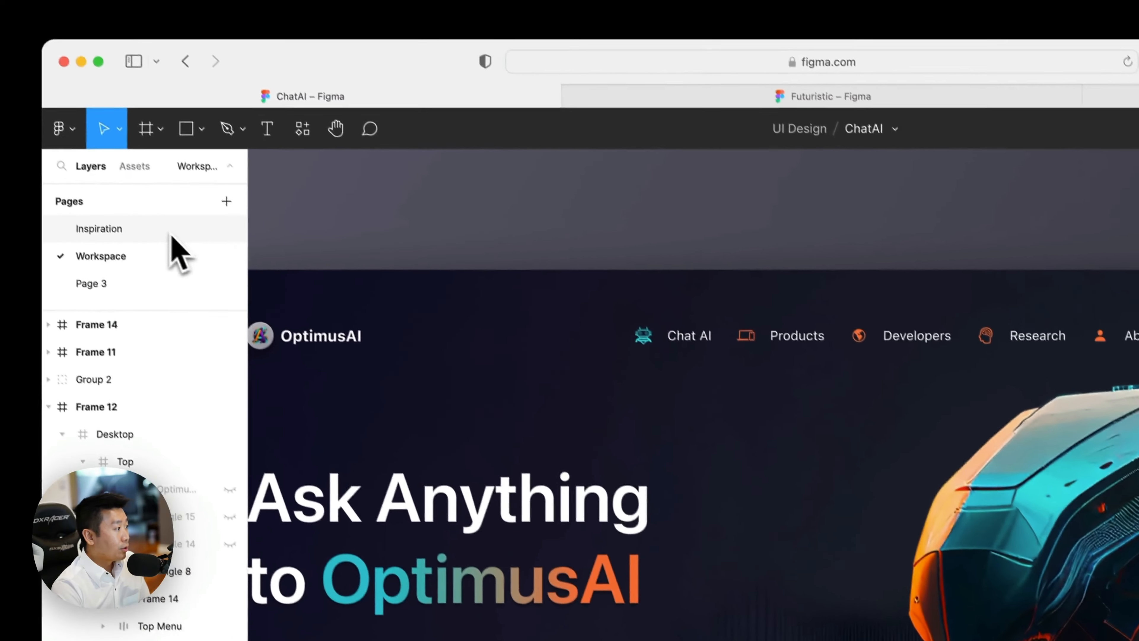
left_click(171, 233)
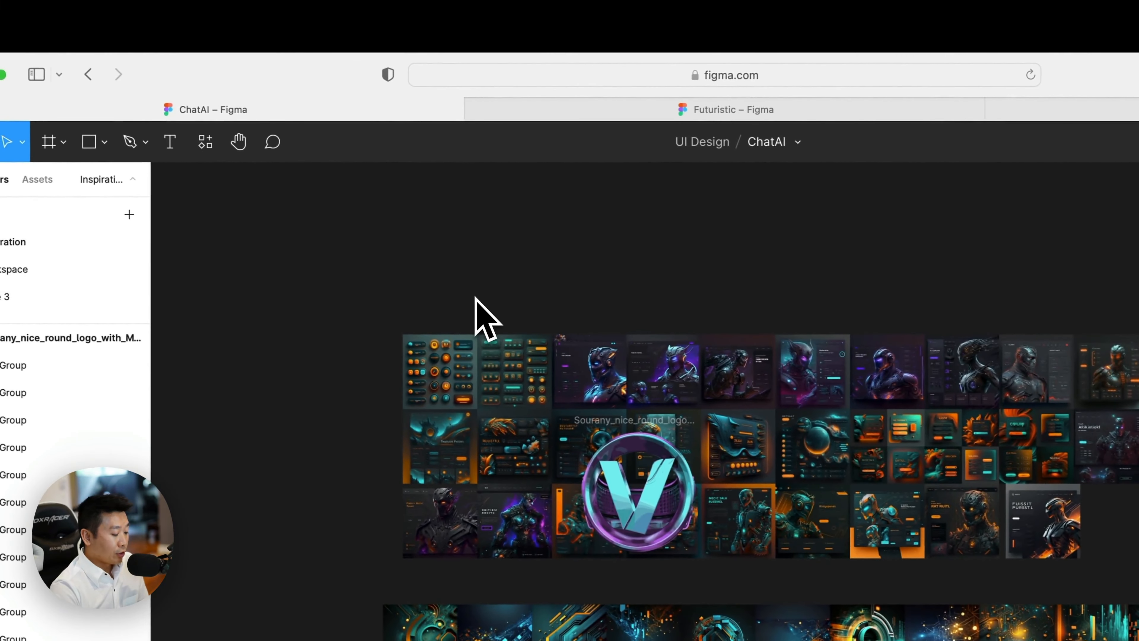
Examine the teal and orange UI component sheets and the fantasy landscape page at the start of the inspiration board.
key("super+plus")
key("super+plus")
scroll(515, 319, "up", 6)
scroll(517, 321, "left", 6)
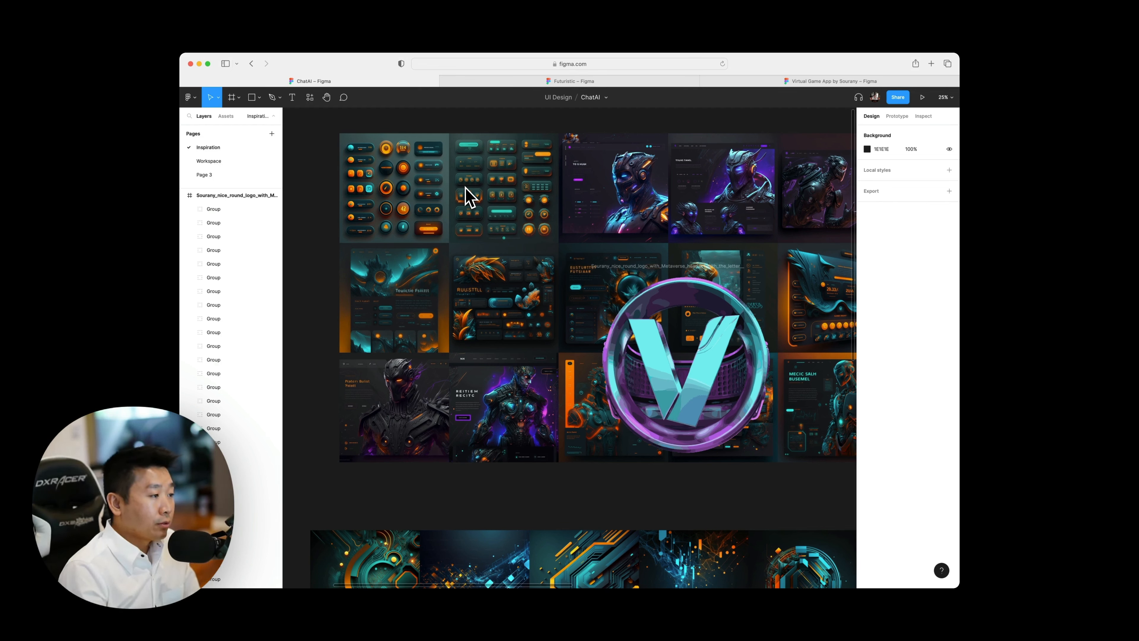
scroll(467, 198, "up", 5)
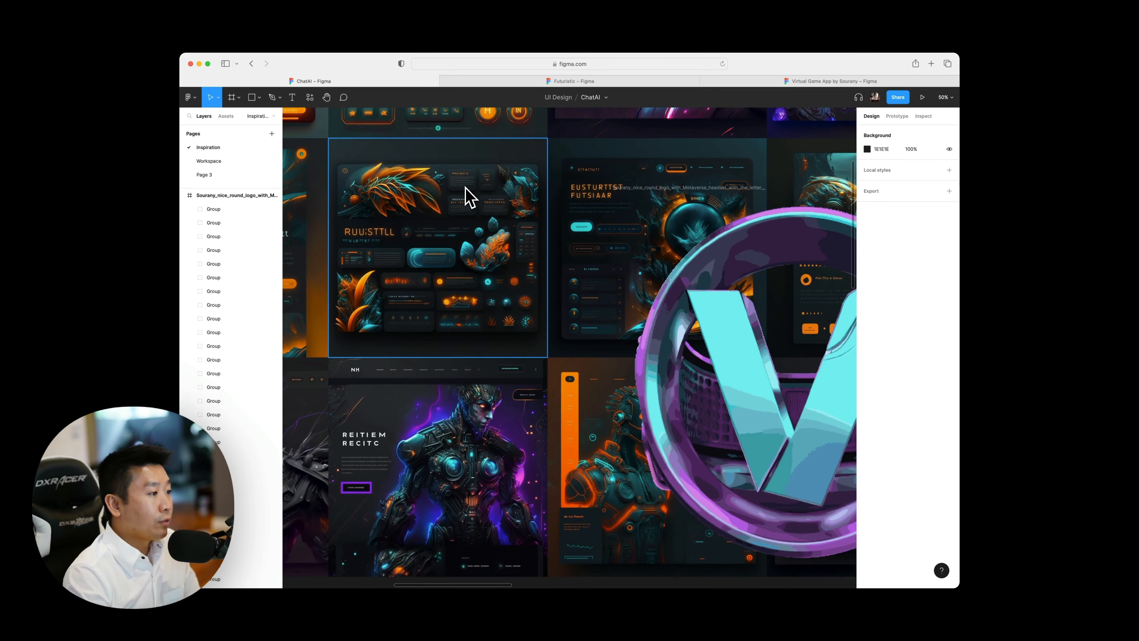
scroll(484, 206, "left", 3)
scroll(484, 206, "up", 2)
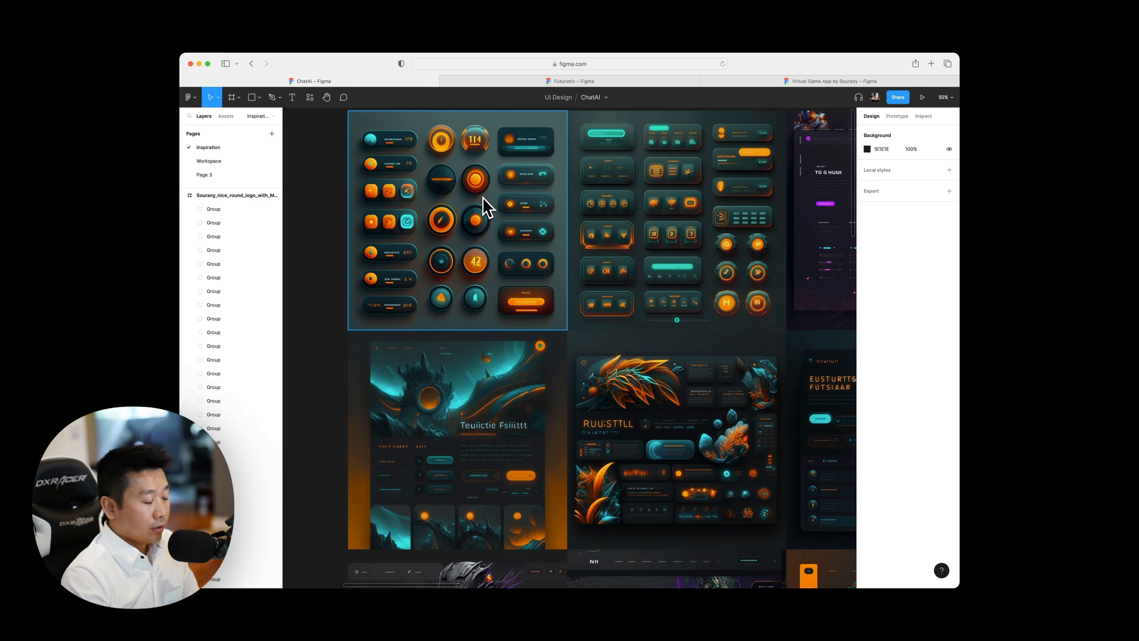
scroll(486, 206, "up", 5)
scroll(483, 209, "down", 5)
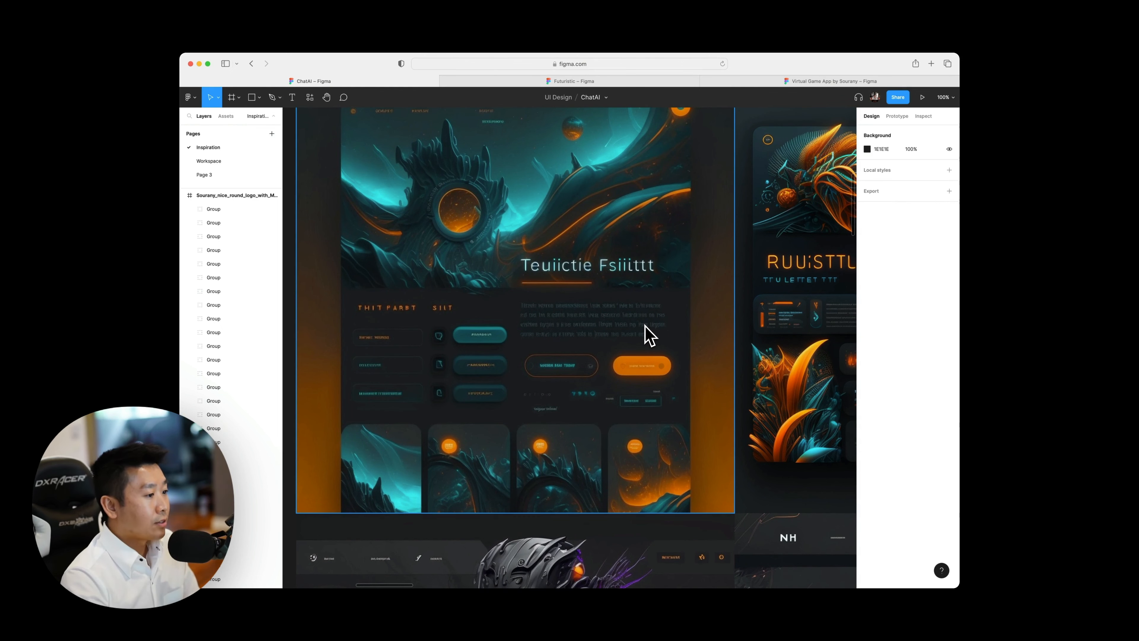
Examine the teal and orange dashboard mockups in the second row, up to those behind the V logo.
scroll(649, 335, "right", 3)
scroll(649, 334, "up", 1)
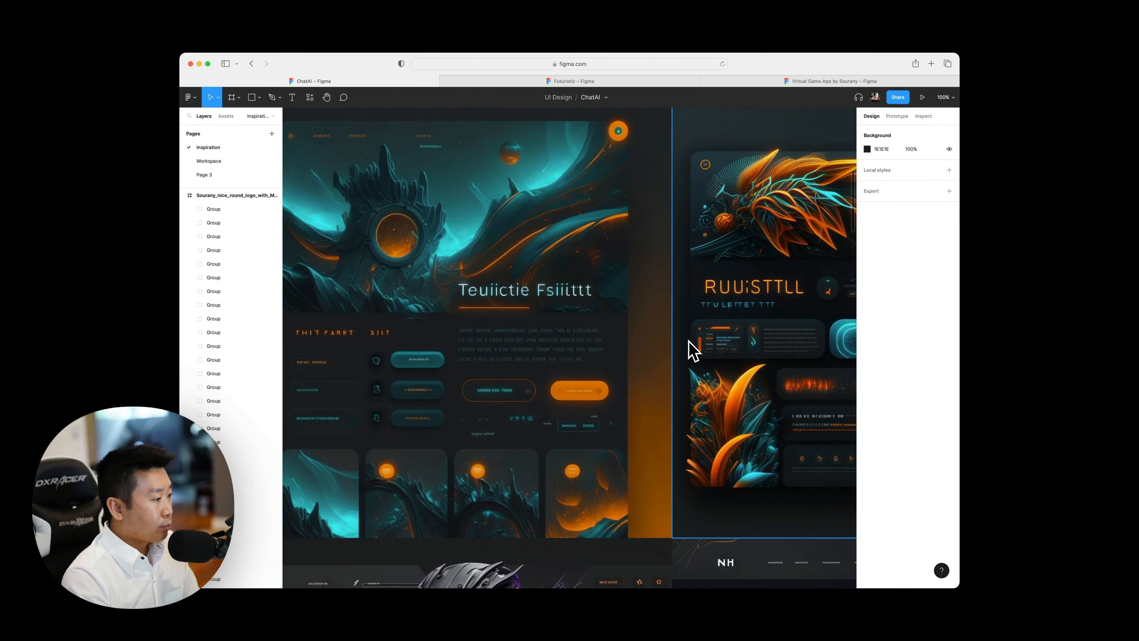
scroll(694, 350, "right", 15)
scroll(694, 350, "up", 1)
scroll(694, 350, "left", 3)
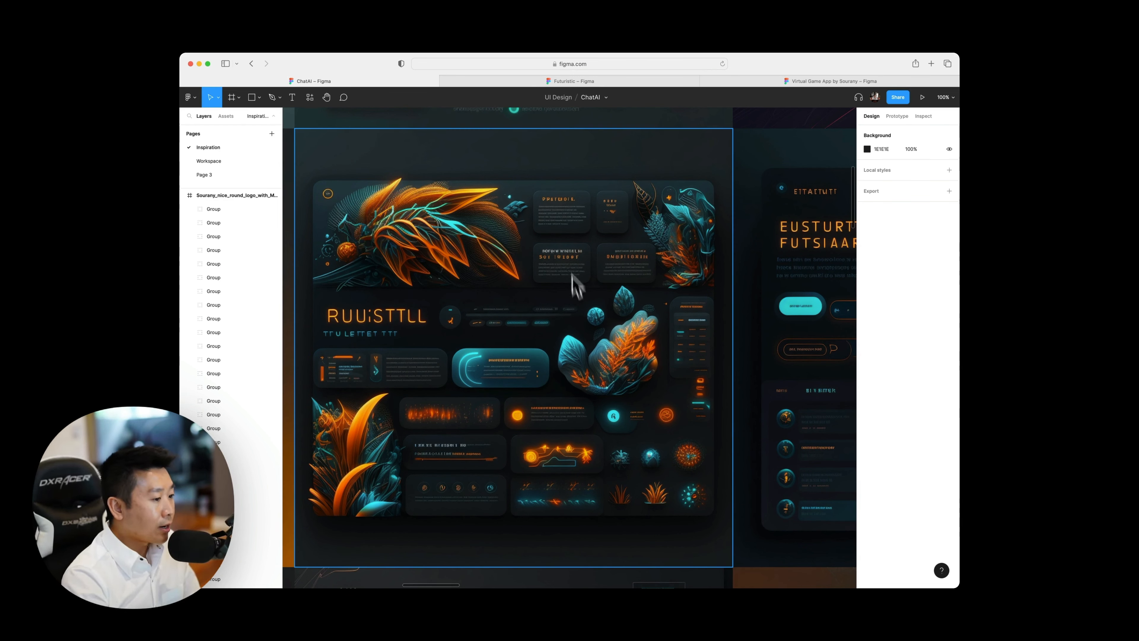
scroll(650, 406, "right", 10)
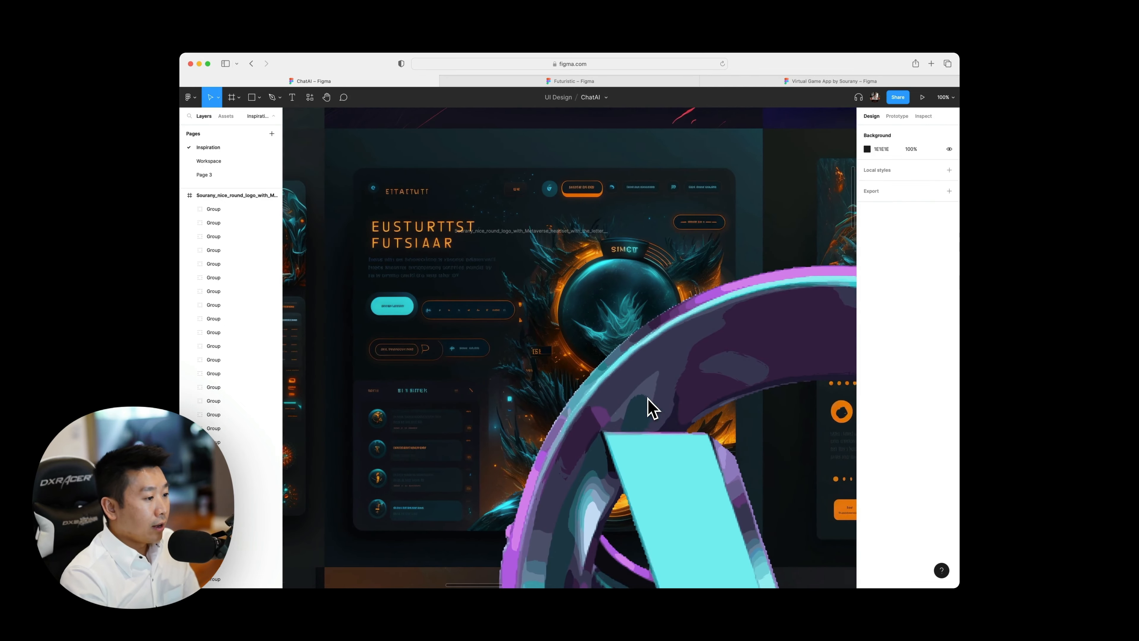
scroll(650, 406, "right", 2)
scroll(649, 406, "down", 5)
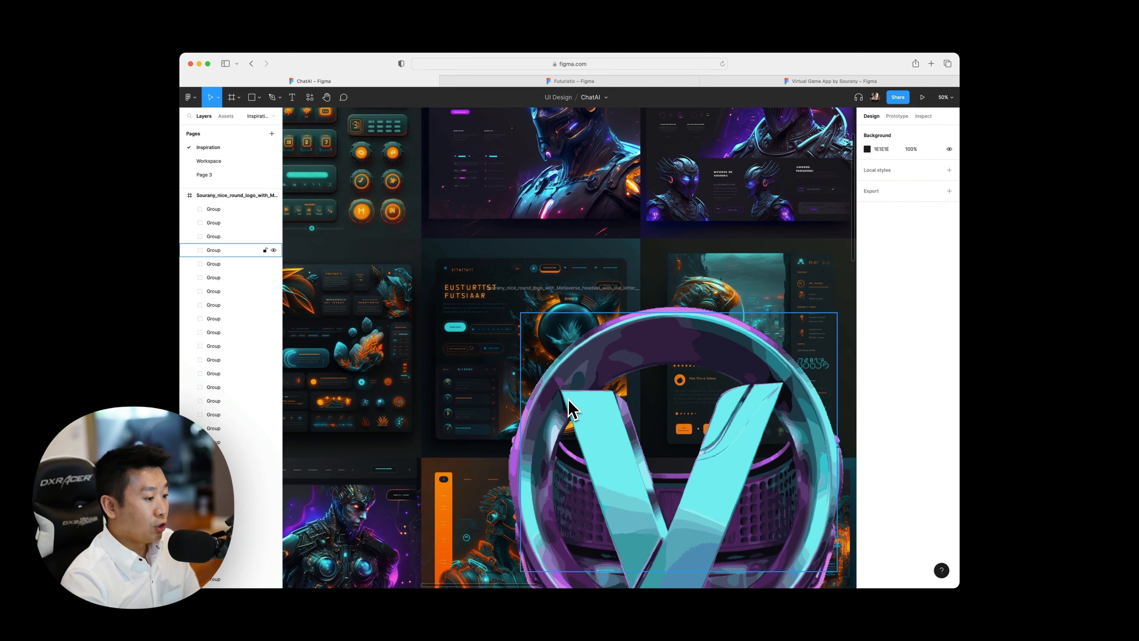
scroll(572, 406, "down", 5)
scroll(574, 406, "right", 2)
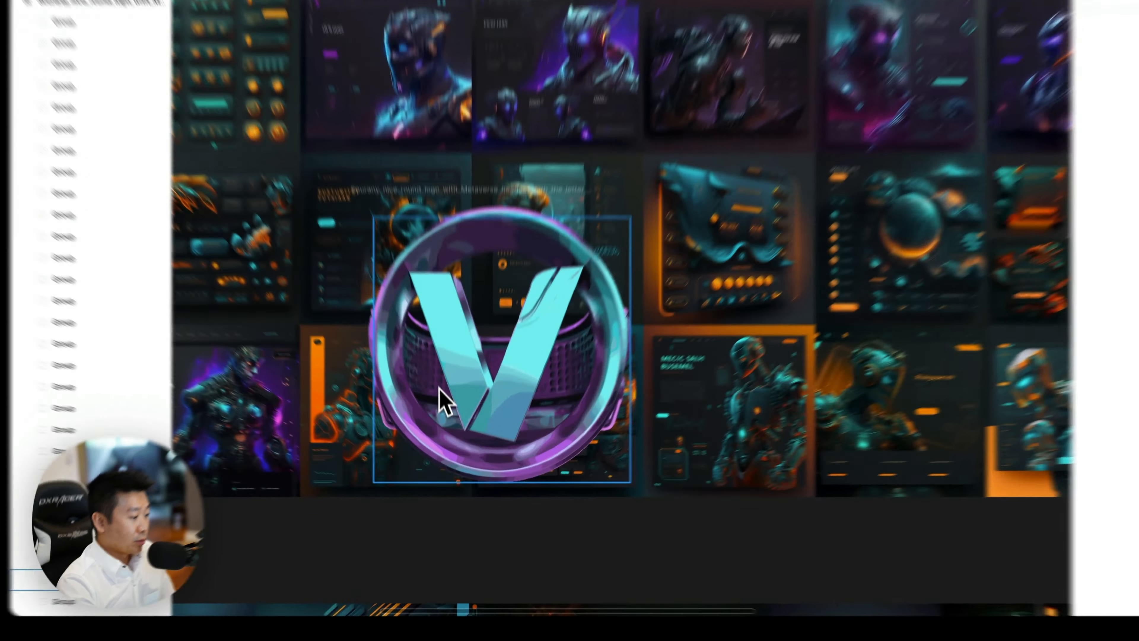
Select a group in the V logo, examine the first purple robot landing page above it, and clear the selection.
left_click(439, 391)
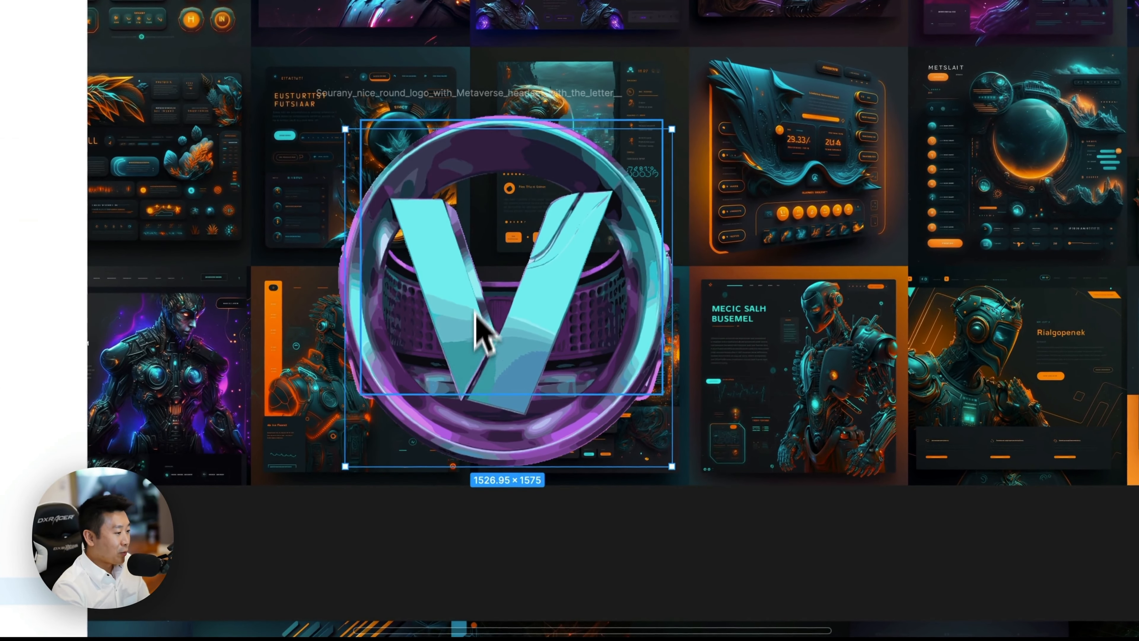
key("super+plus")
scroll(498, 268, "up", 3)
scroll(507, 260, "left", 4)
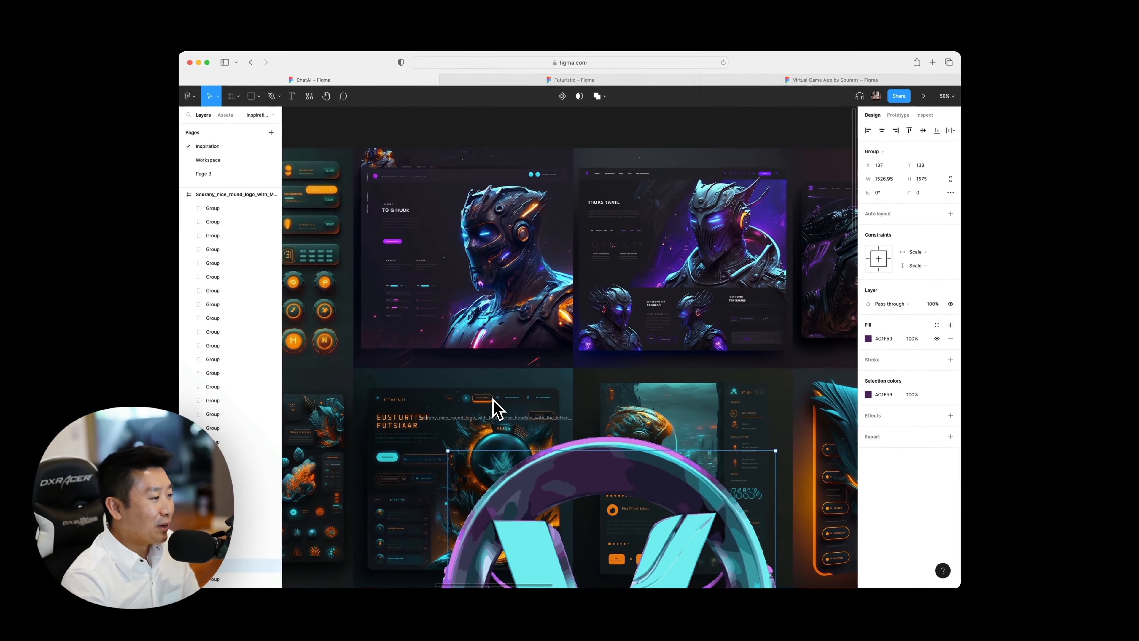
scroll(494, 408, "up", 3)
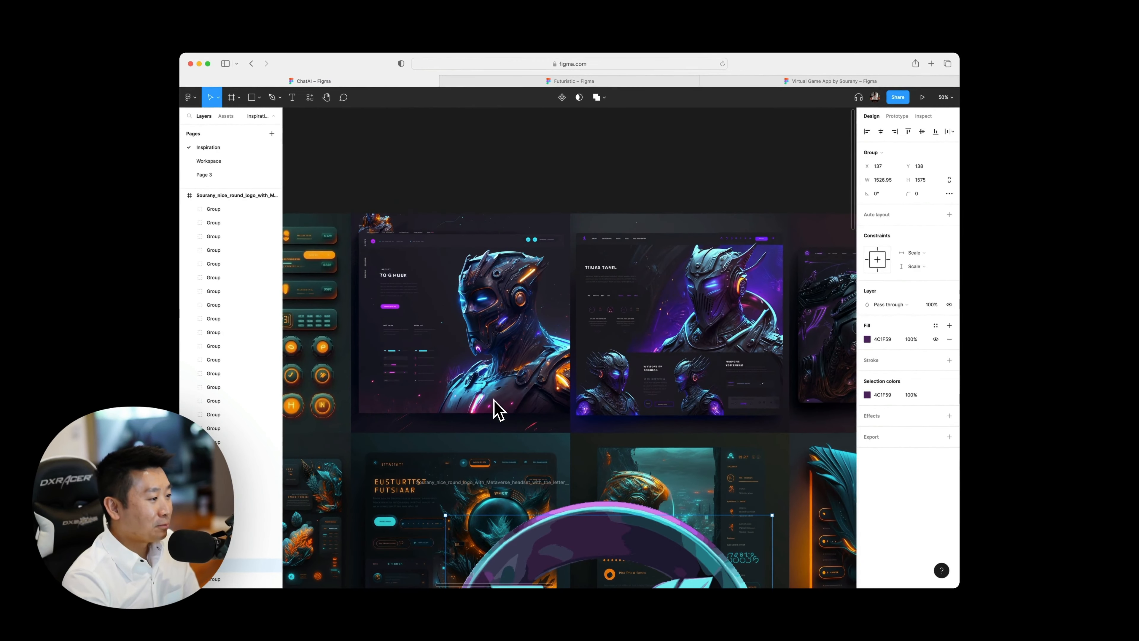
key("super+plus")
scroll(495, 406, "left", 5)
scroll(500, 402, "up", 2)
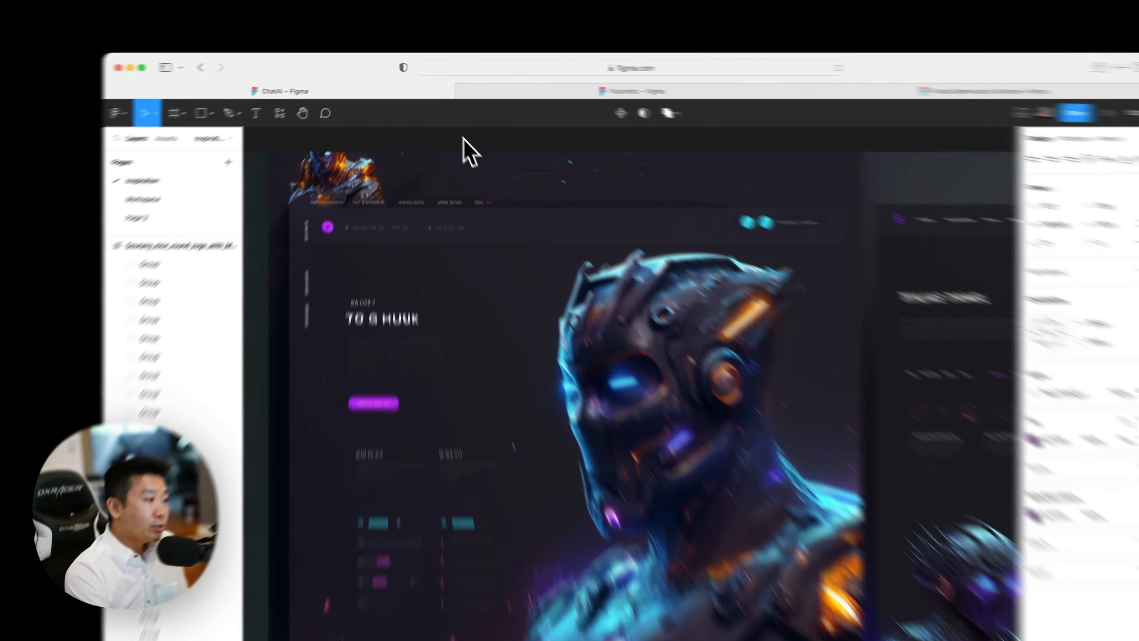
left_click(440, 114)
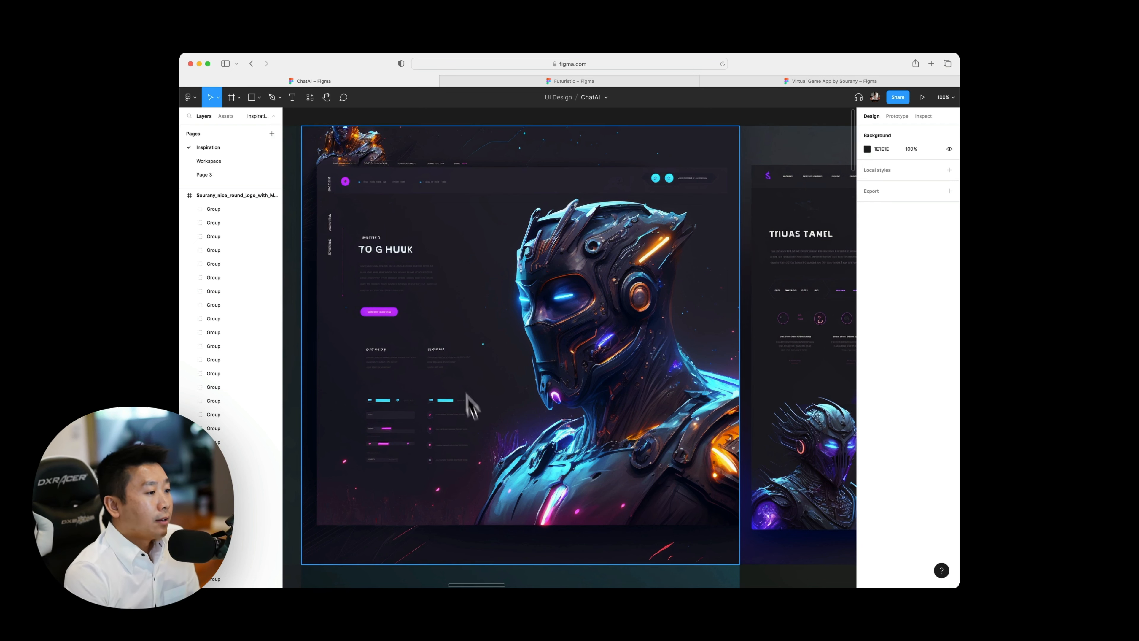
Examine the neighbouring purple and teal robot landing pages along the top row of the inspiration board.
scroll(465, 399, "right", 10)
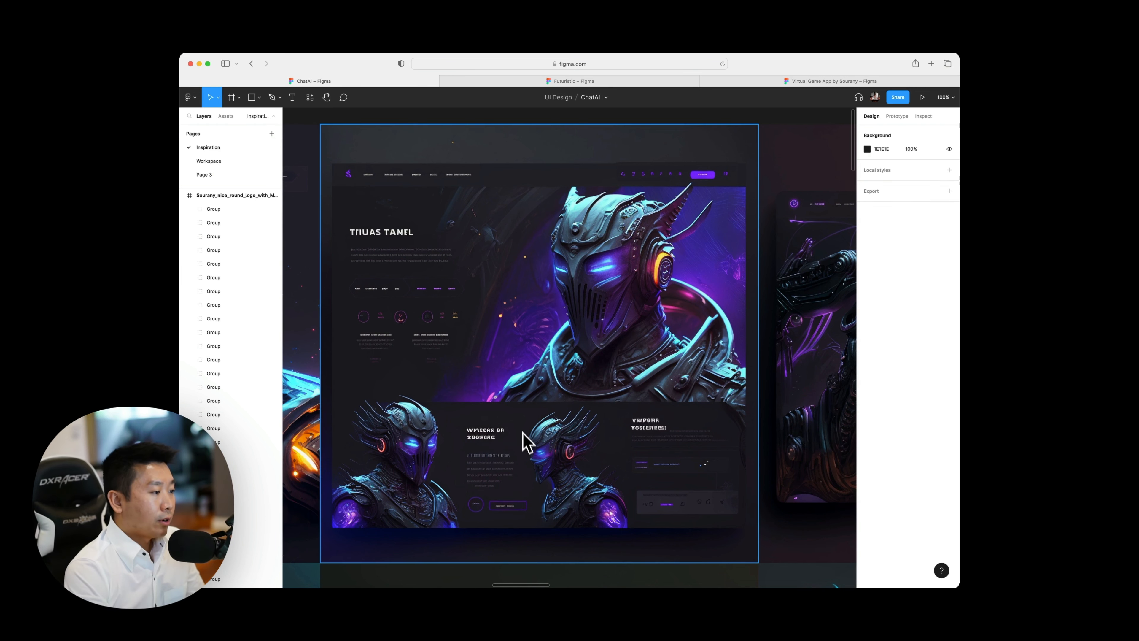
scroll(529, 451, "right", 8)
scroll(528, 451, "right", 3)
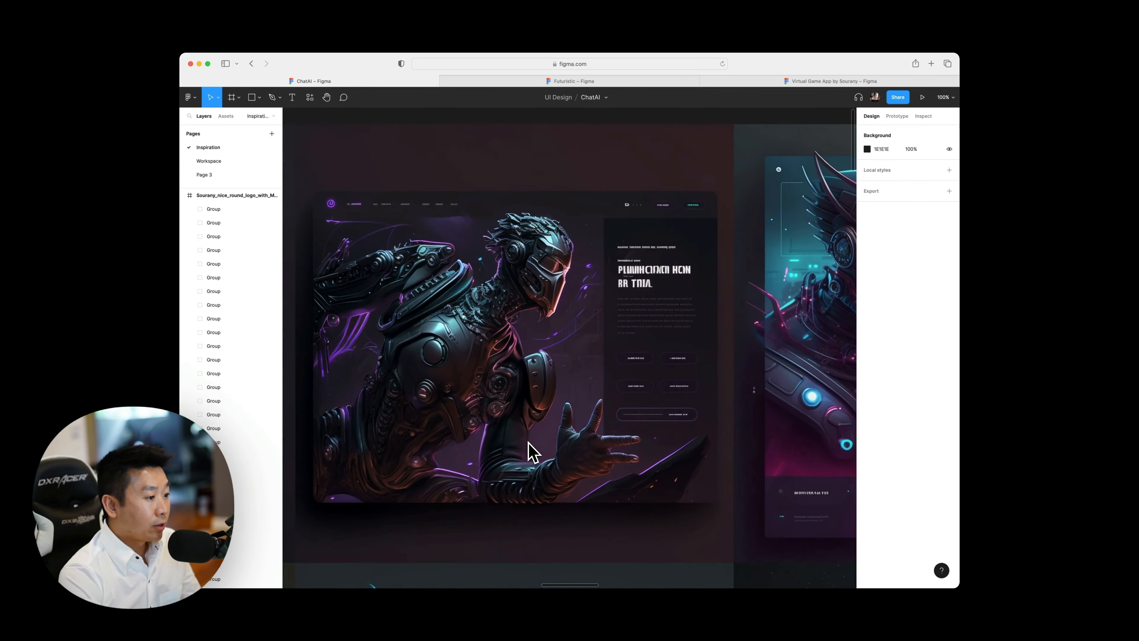
scroll(498, 452, "right", 8)
scroll(501, 453, "left", 3)
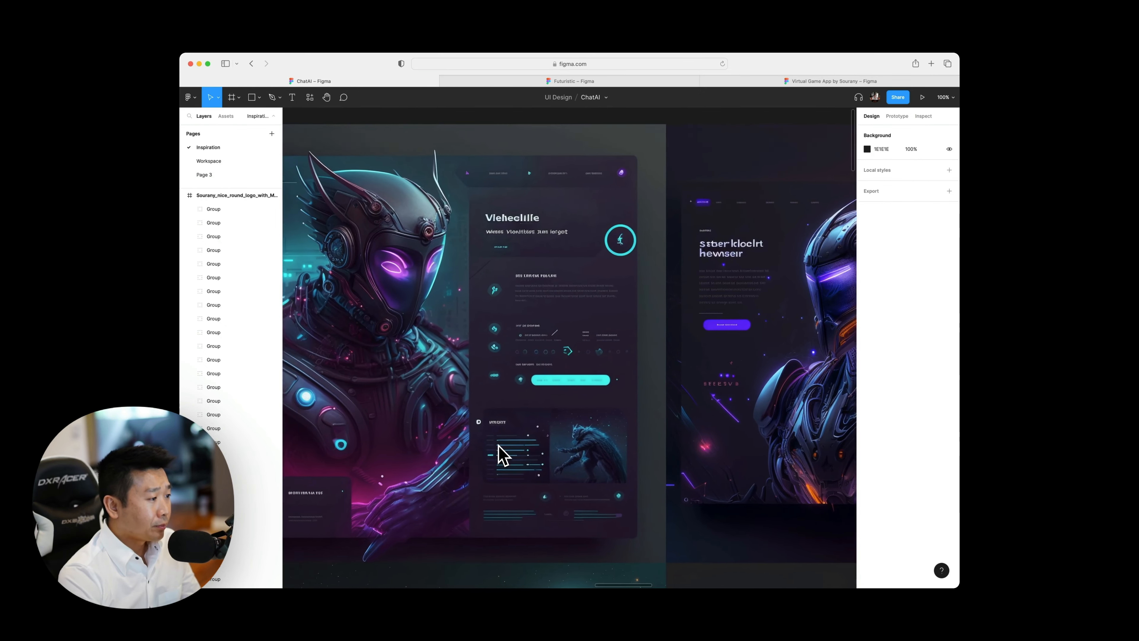
Hide the editor interface and examine the remaining robot mockups through to the end of the top row.
key("super+backslash")
scroll(501, 456, "right", 10)
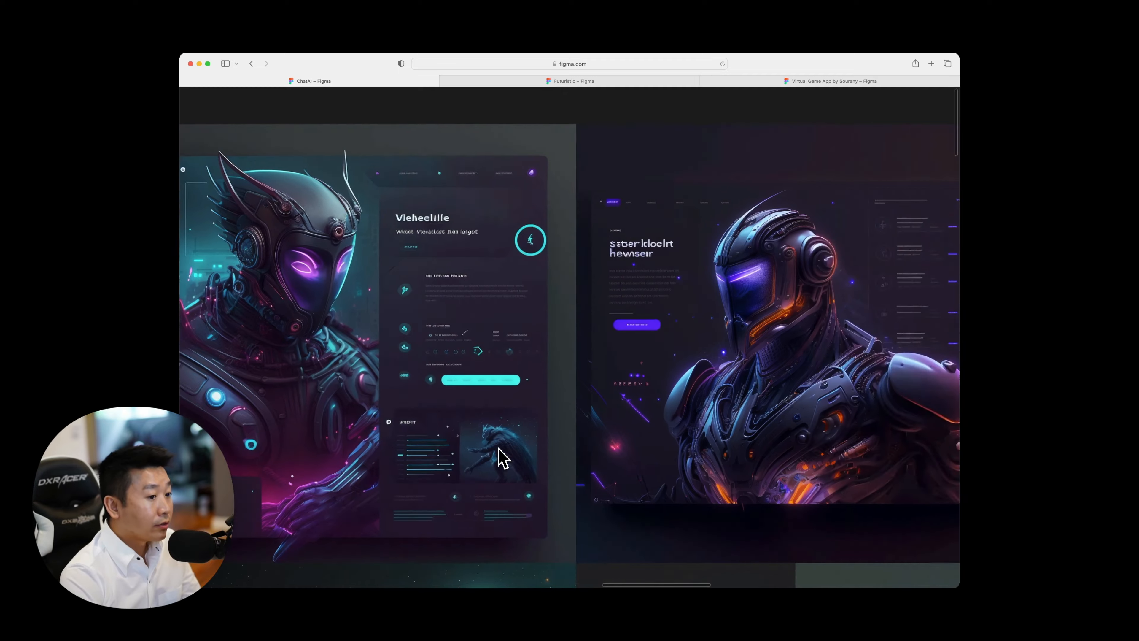
scroll(488, 447, "right", 14)
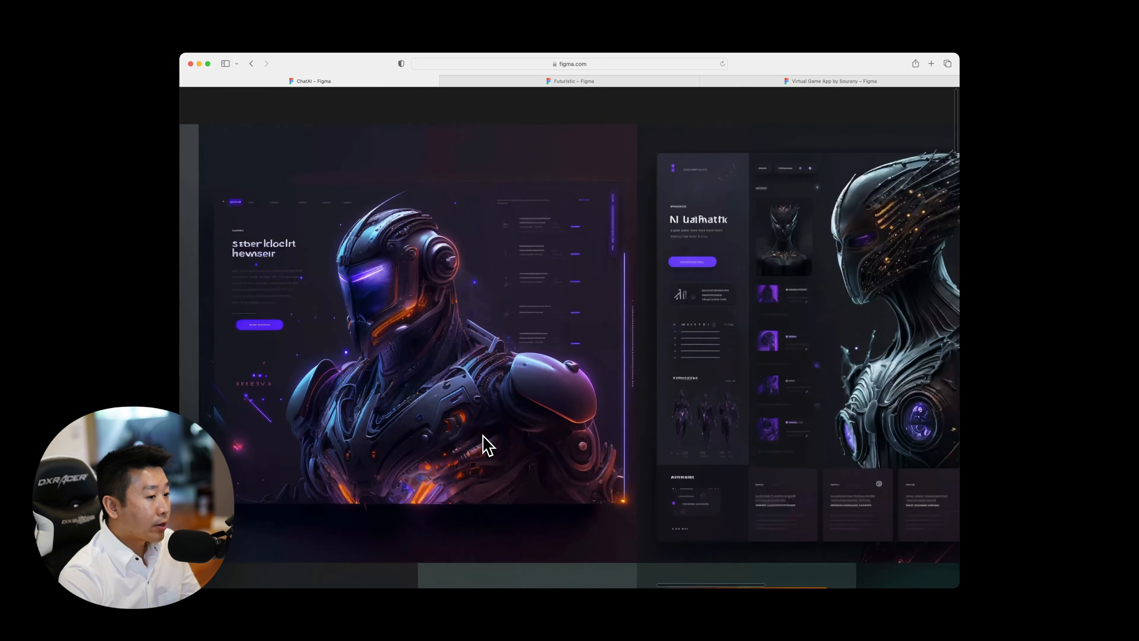
scroll(487, 447, "right", 18)
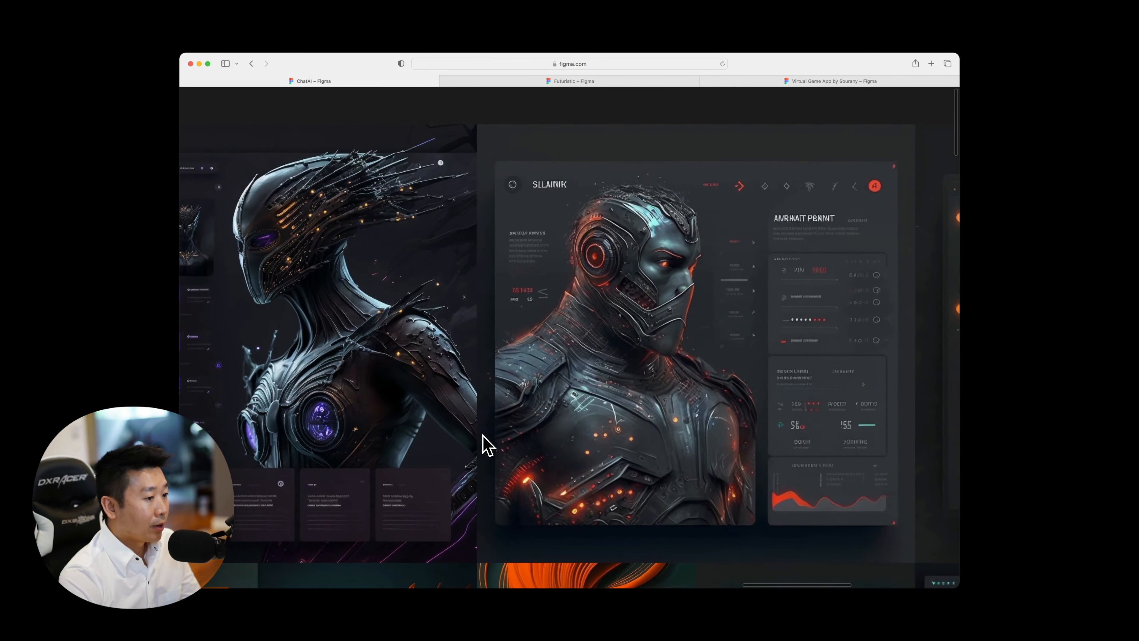
scroll(487, 447, "left", 2)
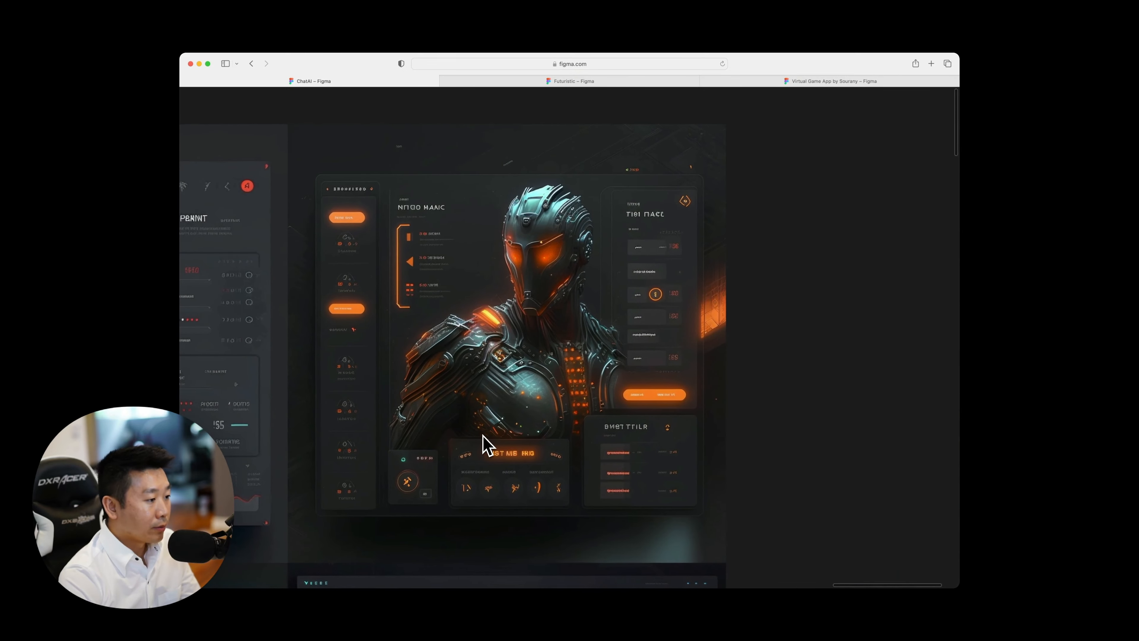
Compare the last robot mockups of the top row with the orange and teal form cards below them.
scroll(487, 447, "down", 5)
scroll(487, 446, "down", 5)
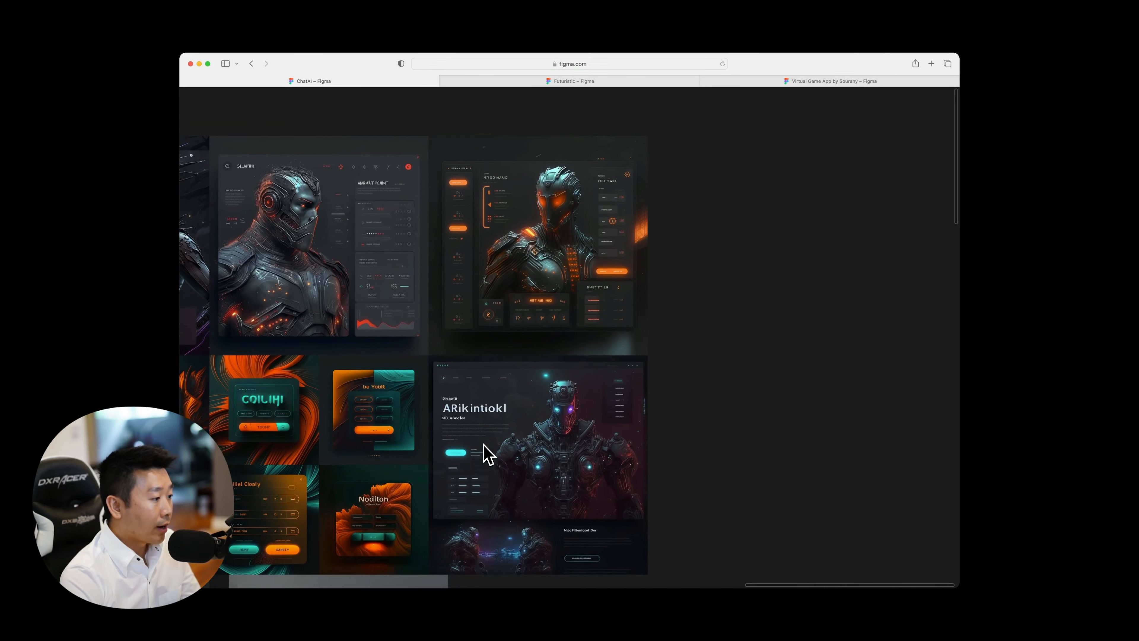
scroll(487, 453, "left", 2)
scroll(781, 497, "up", 3)
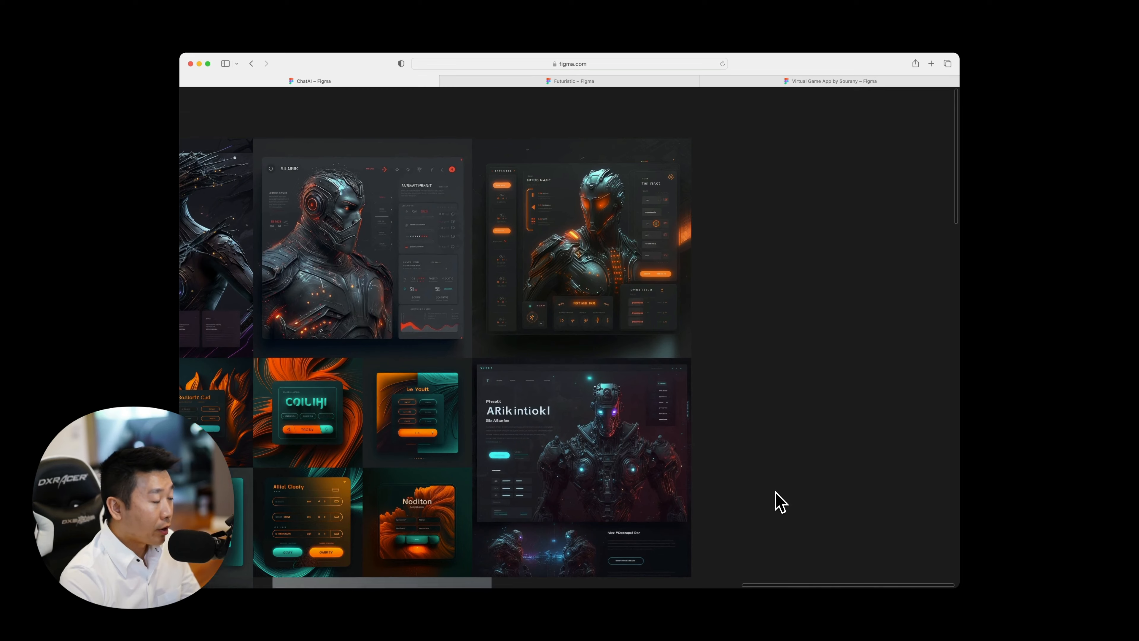
scroll(782, 502, "left", 2)
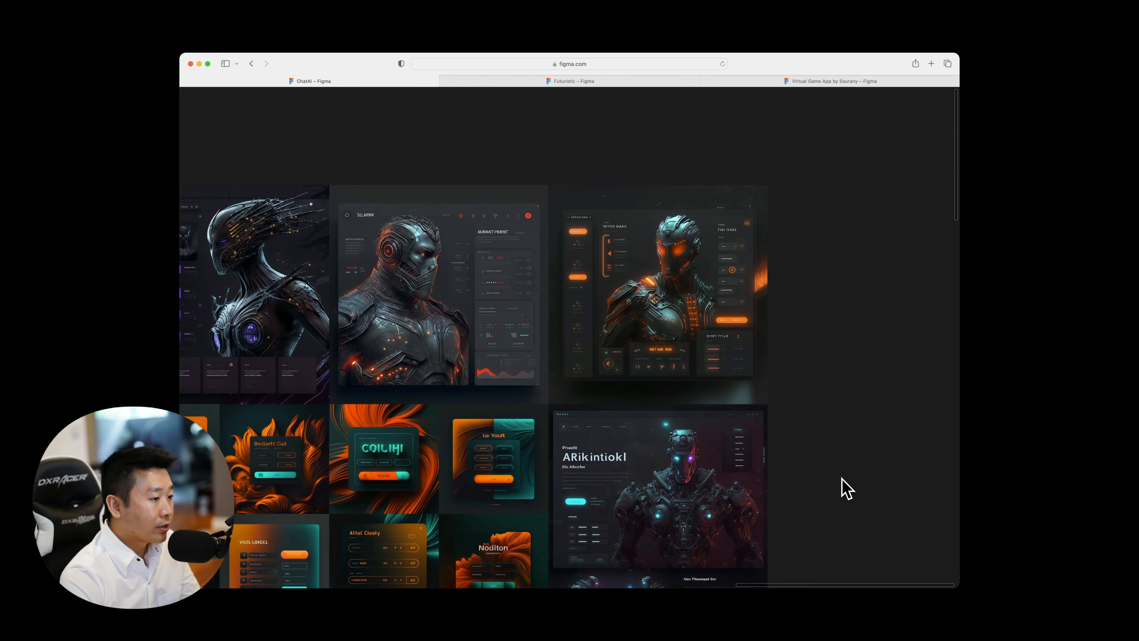
scroll(646, 305, "right", 1)
scroll(654, 314, "right", 2)
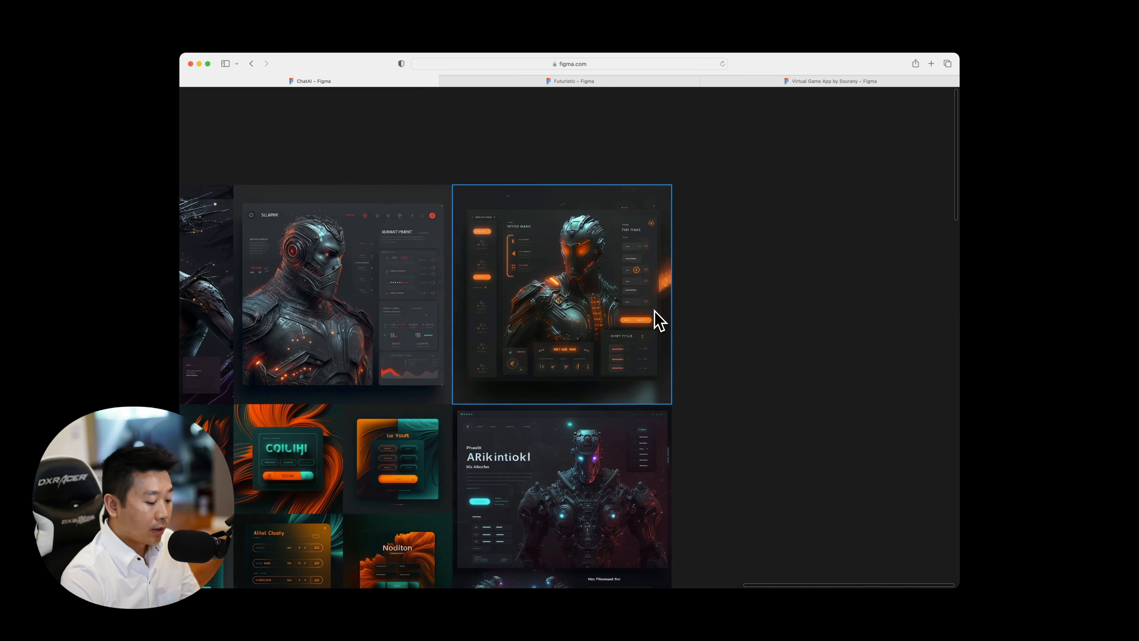
Examine the orange-eyed robot mockup ending the top row and the "ARikintiokl" robot landing page beneath it.
scroll(656, 318, "up", 5)
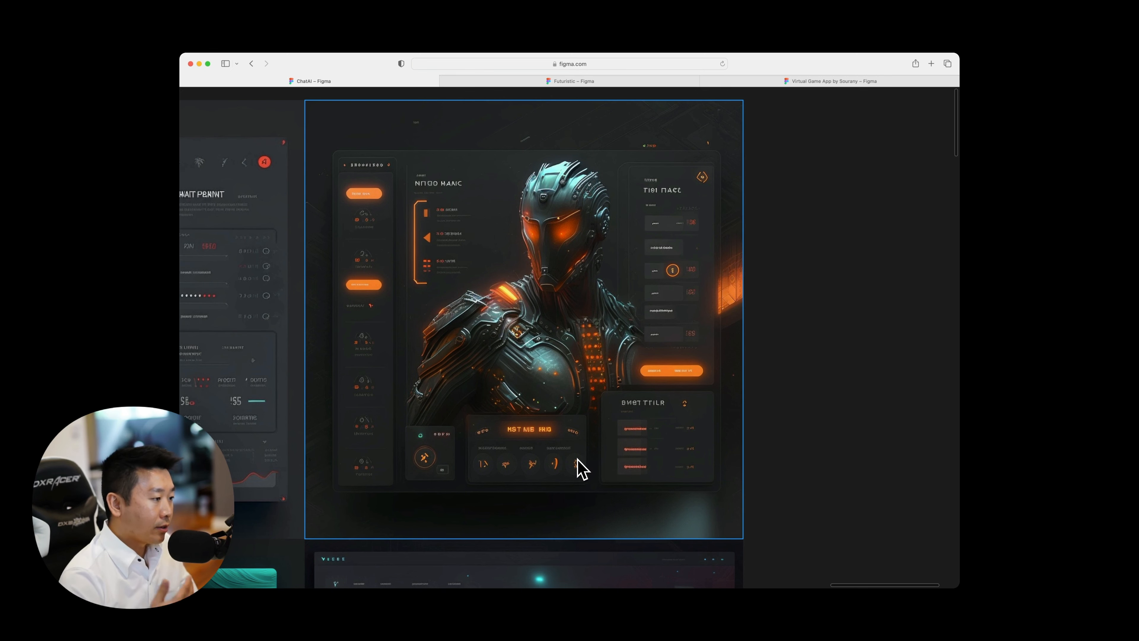
scroll(641, 468, "down", 10)
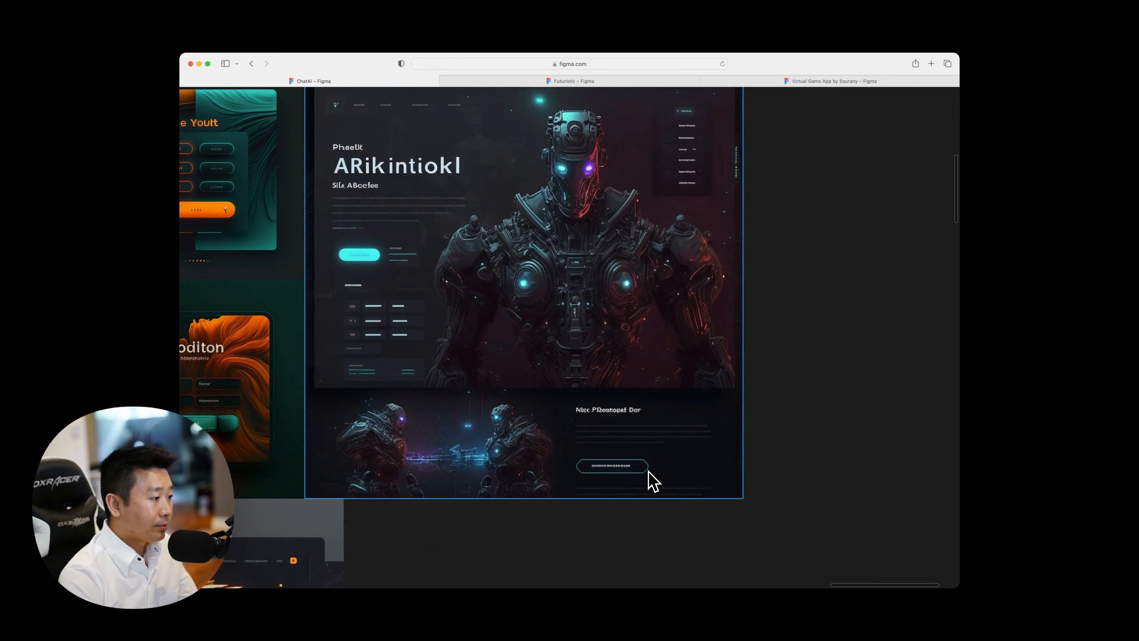
scroll(645, 470, "up", 1)
scroll(650, 478, "down", 10)
scroll(650, 478, "up", 3)
scroll(651, 478, "left", 2)
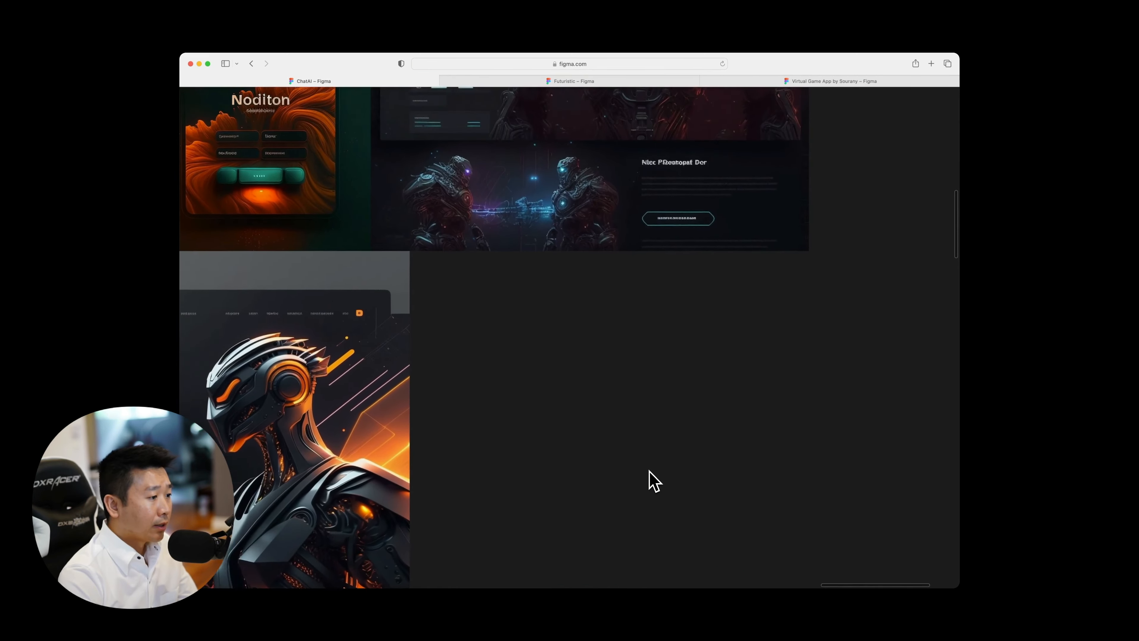
Examine the four orange and teal form cards, including the "Alliel Clooly" and "Noditon" designs.
scroll(663, 281, "left", 5)
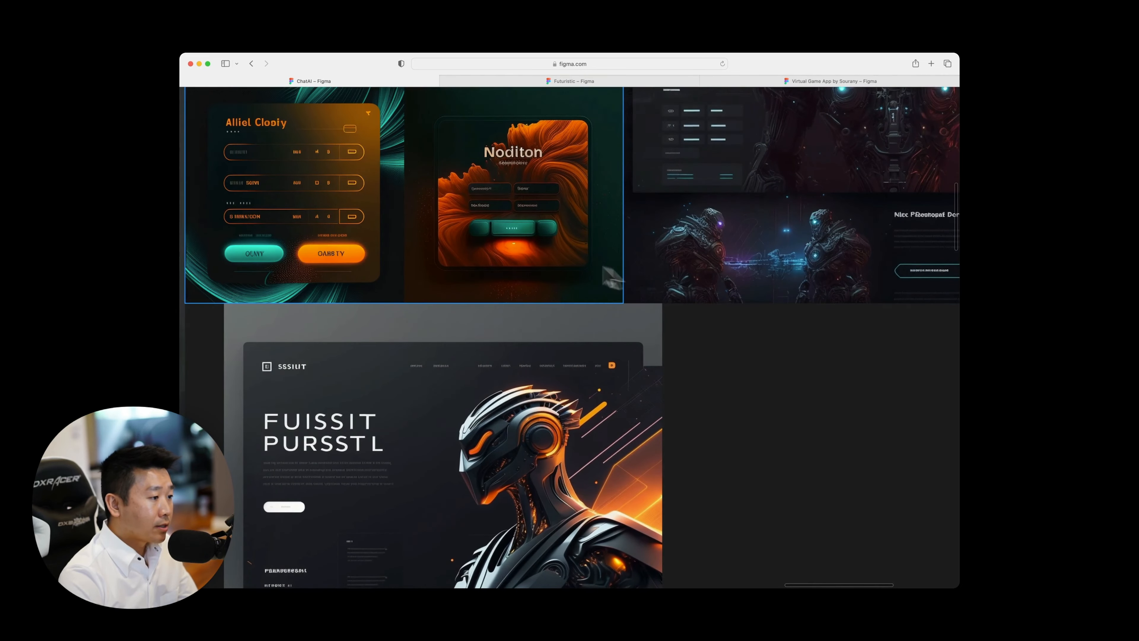
scroll(318, 273, "up", 5)
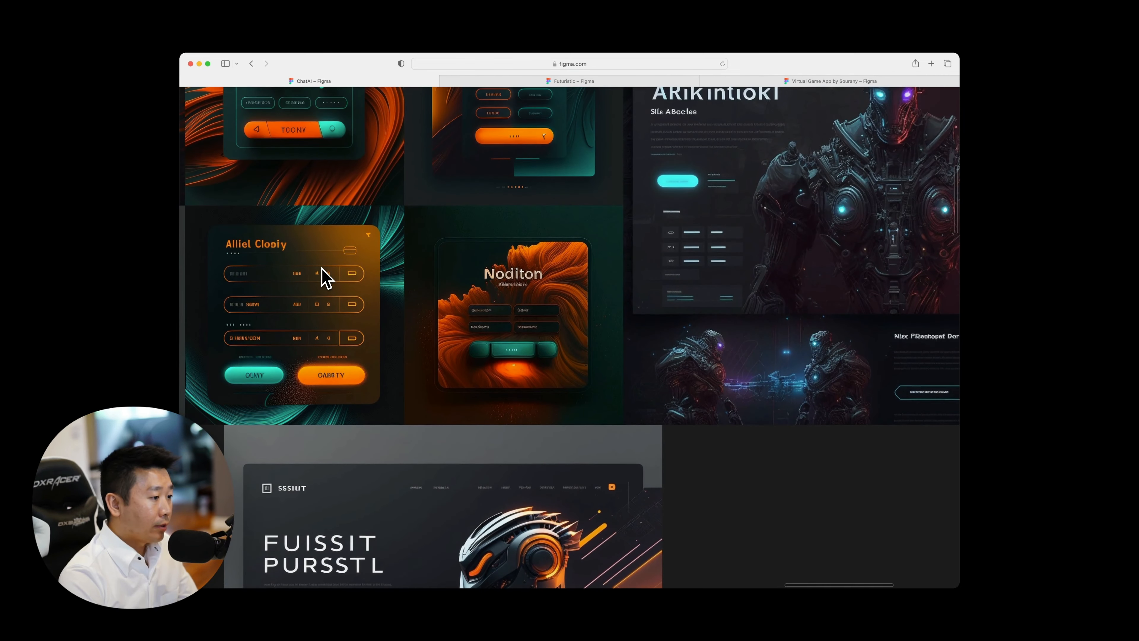
scroll(395, 283, "up", 1)
scroll(397, 285, "left", 2)
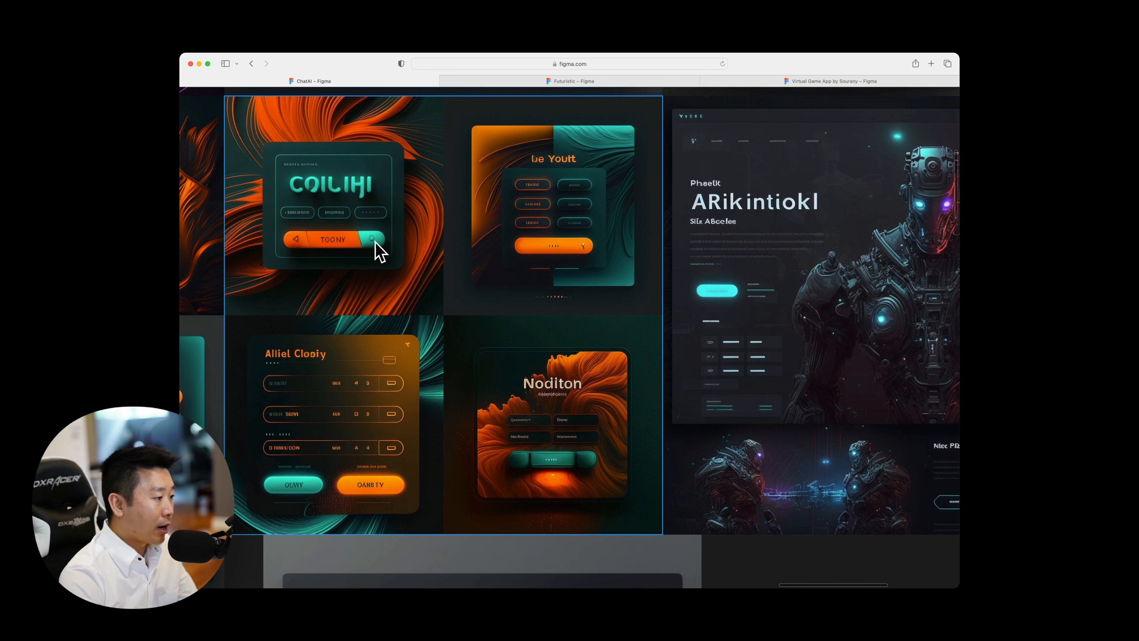
scroll(312, 495, "down", 5)
scroll(311, 496, "left", 3)
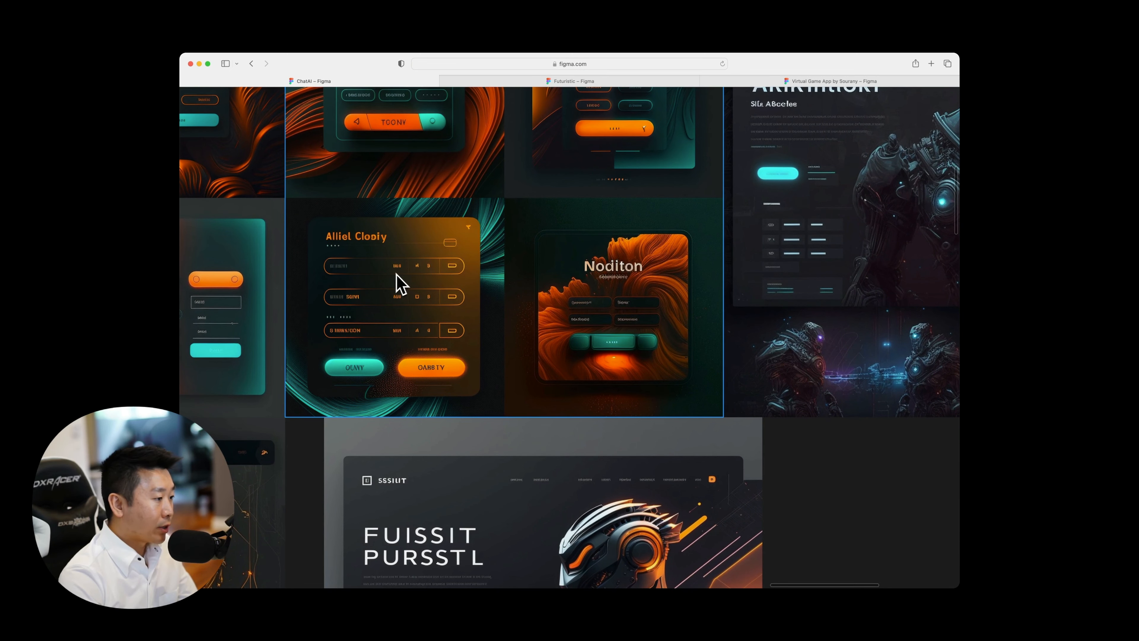
scroll(353, 335, "down", 2)
scroll(353, 335, "left", 4)
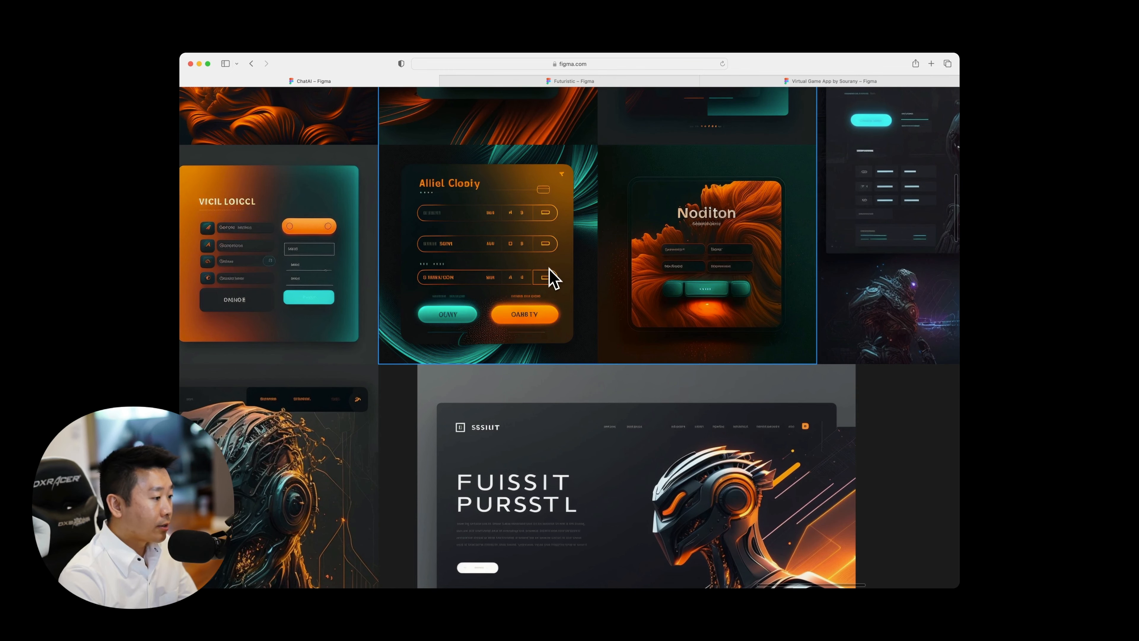
Examine the layout, text blocks and robot artwork of the "FUISSIT PURSSTL" landing page below the form cards.
scroll(554, 278, "down", 8)
scroll(555, 278, "right", 1)
scroll(555, 278, "up", 2)
scroll(555, 278, "up", 1)
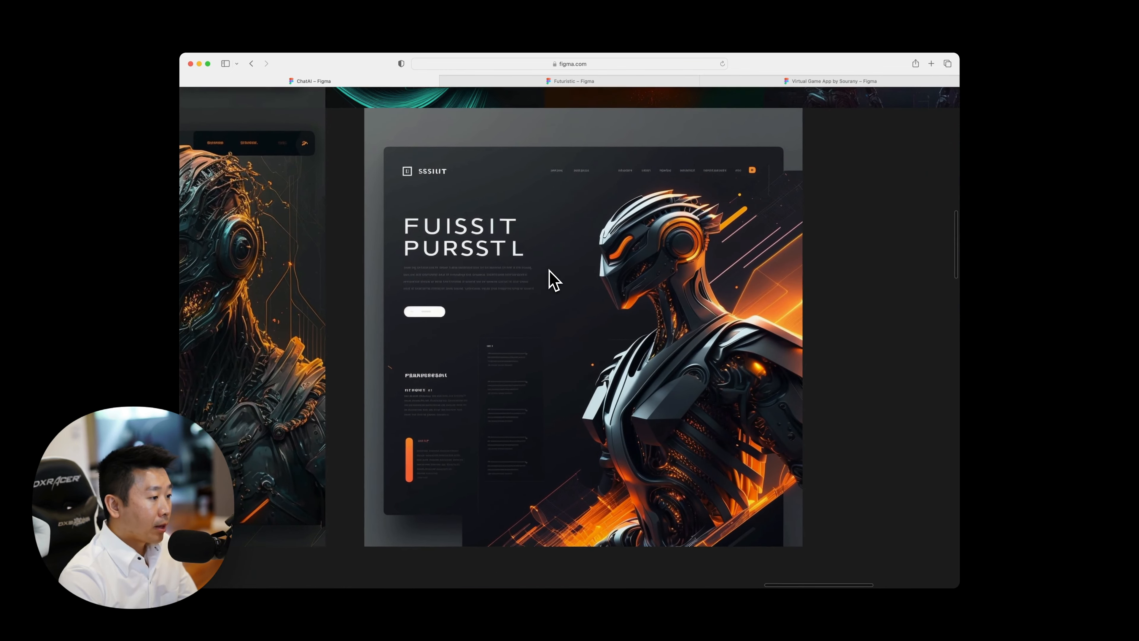
left_click(552, 275)
scroll(457, 377, "right", 4)
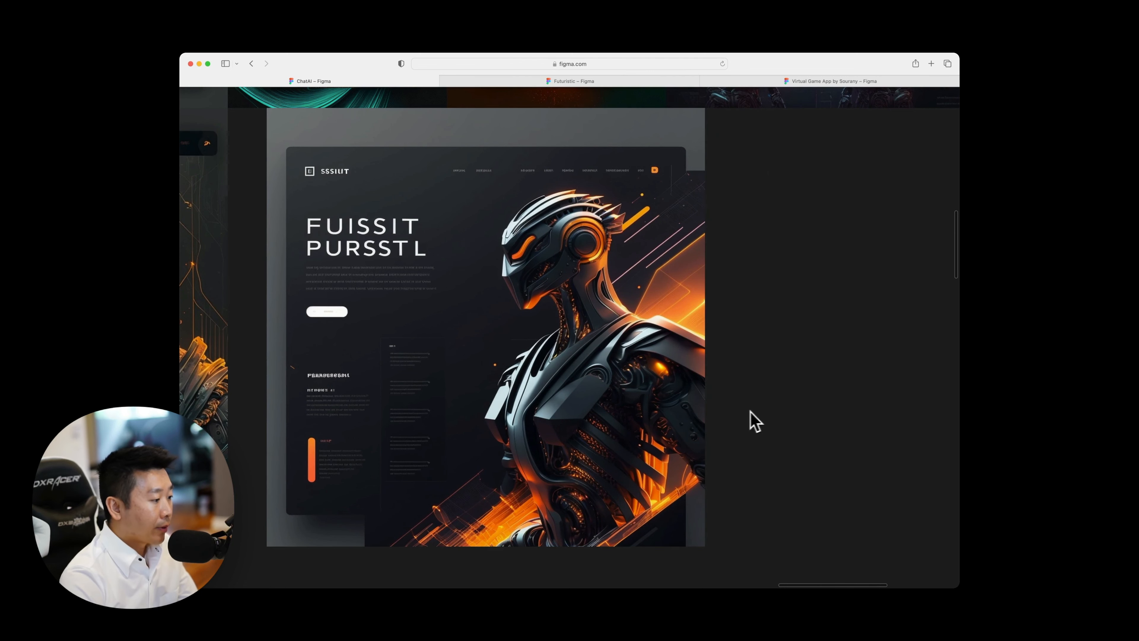
scroll(769, 417, "left", 1)
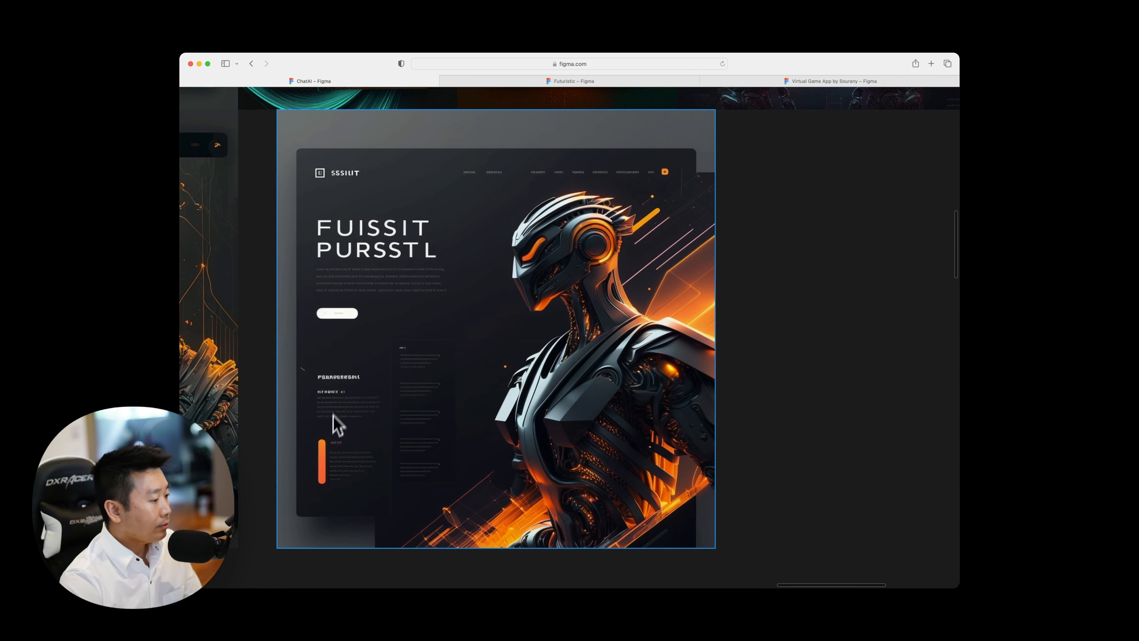
scroll(327, 491, "left", 3)
scroll(332, 489, "down", 2)
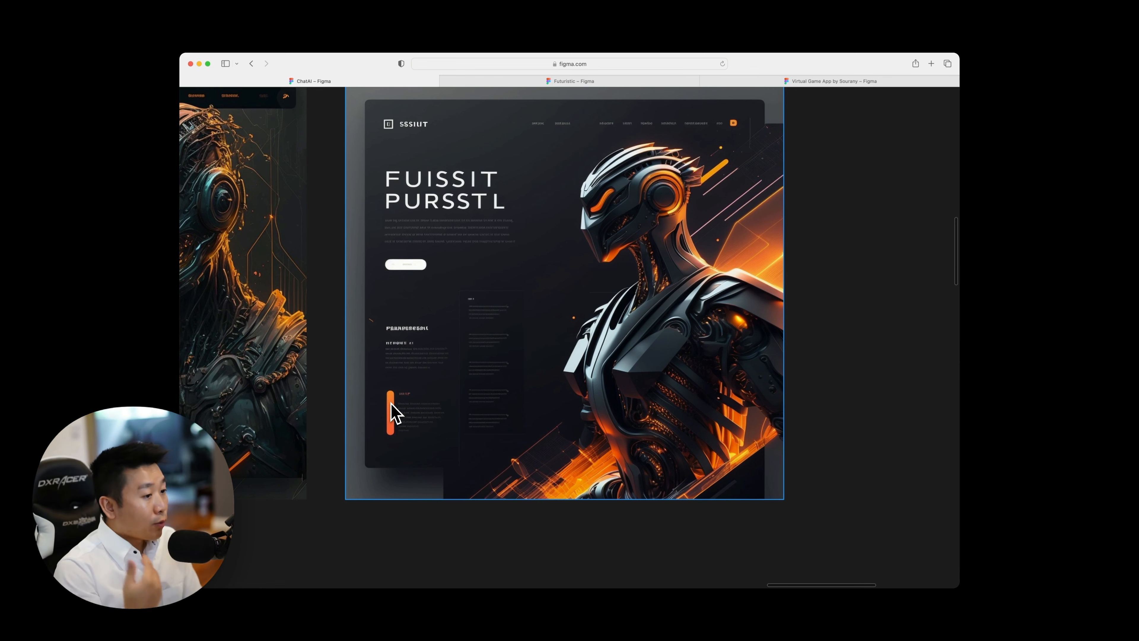
scroll(424, 382, "up", 2)
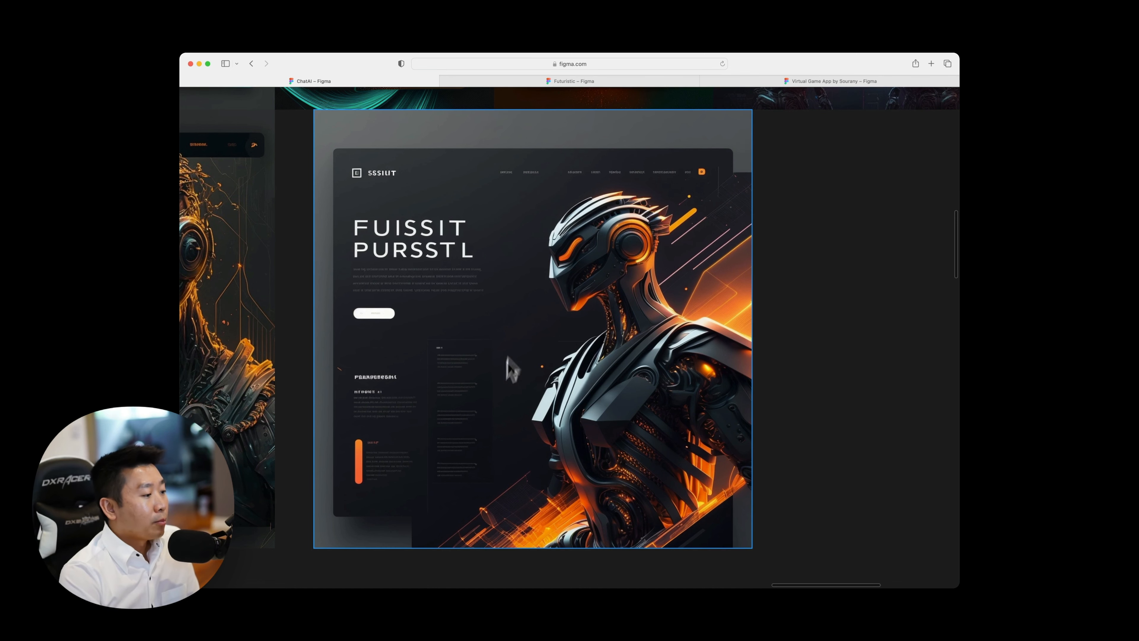
scroll(504, 385, "down", 3)
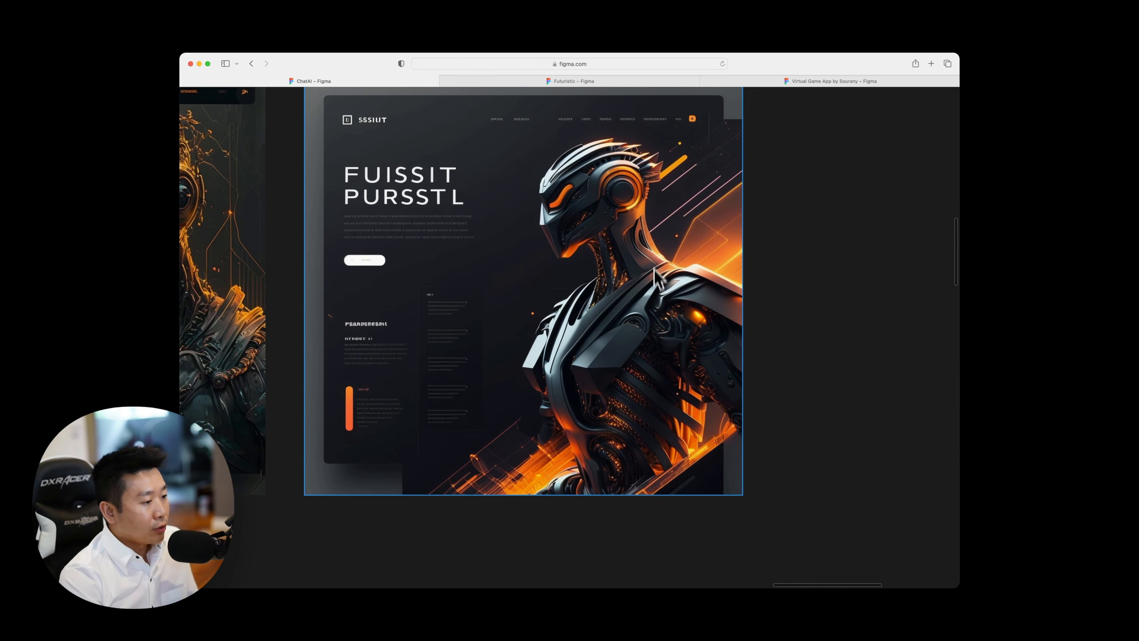
Examine the bottom-row robot landing pages from "RAT RUITL" back to "MECIC SALH BUSEMEL" and "Rialgopenek".
scroll(596, 259, "left", 15)
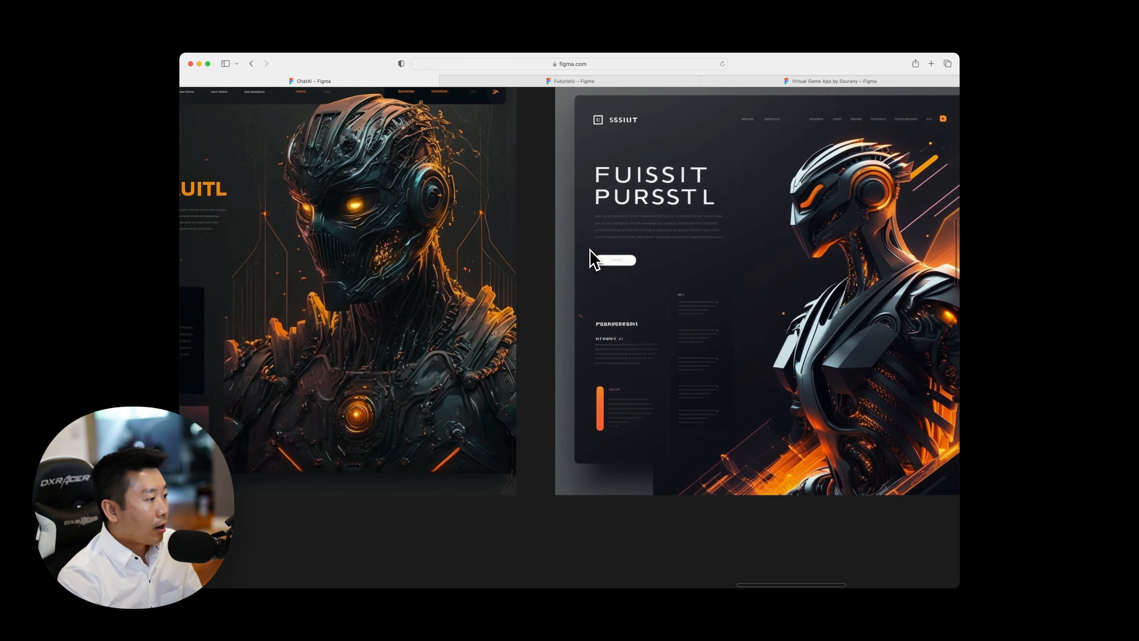
scroll(569, 372, "up", 5)
scroll(570, 373, "right", 5)
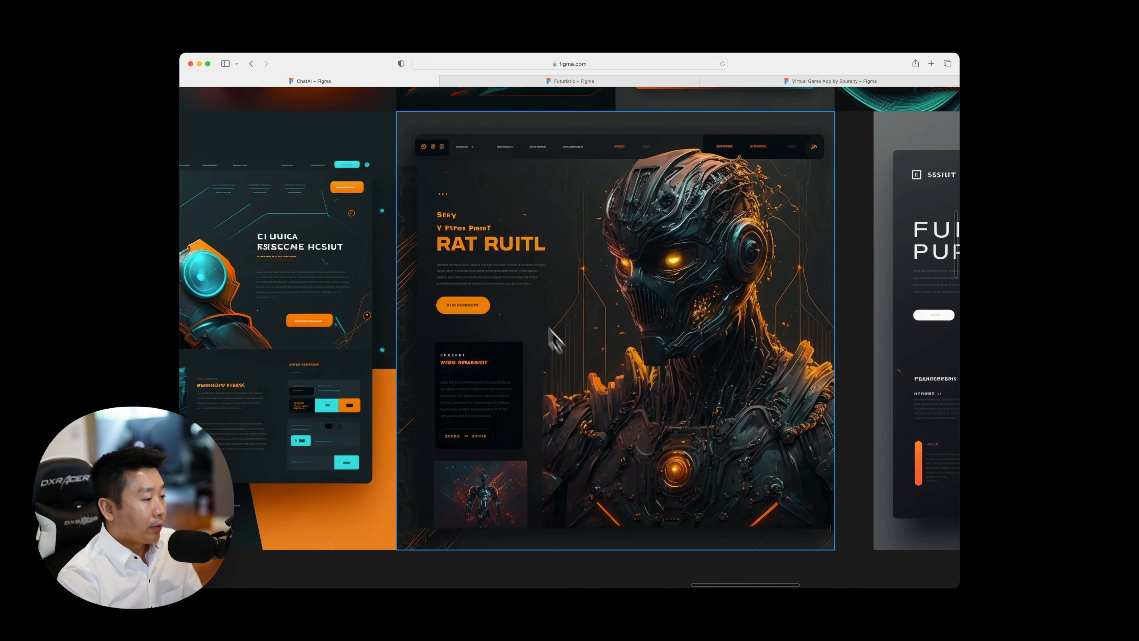
scroll(557, 279, "right", 2)
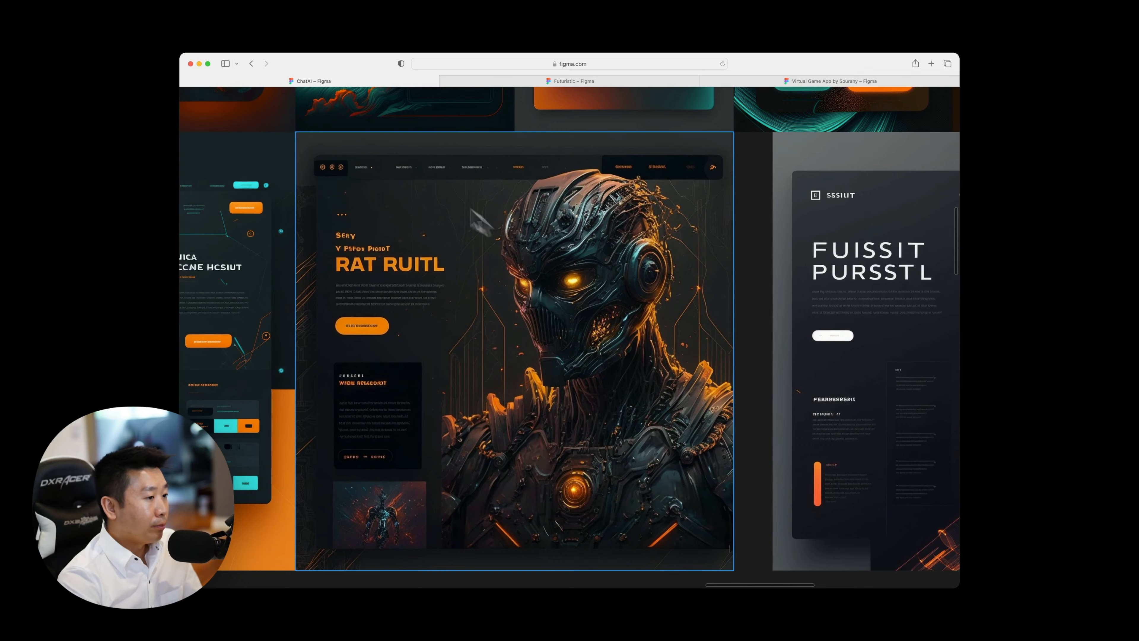
scroll(442, 260, "left", 10)
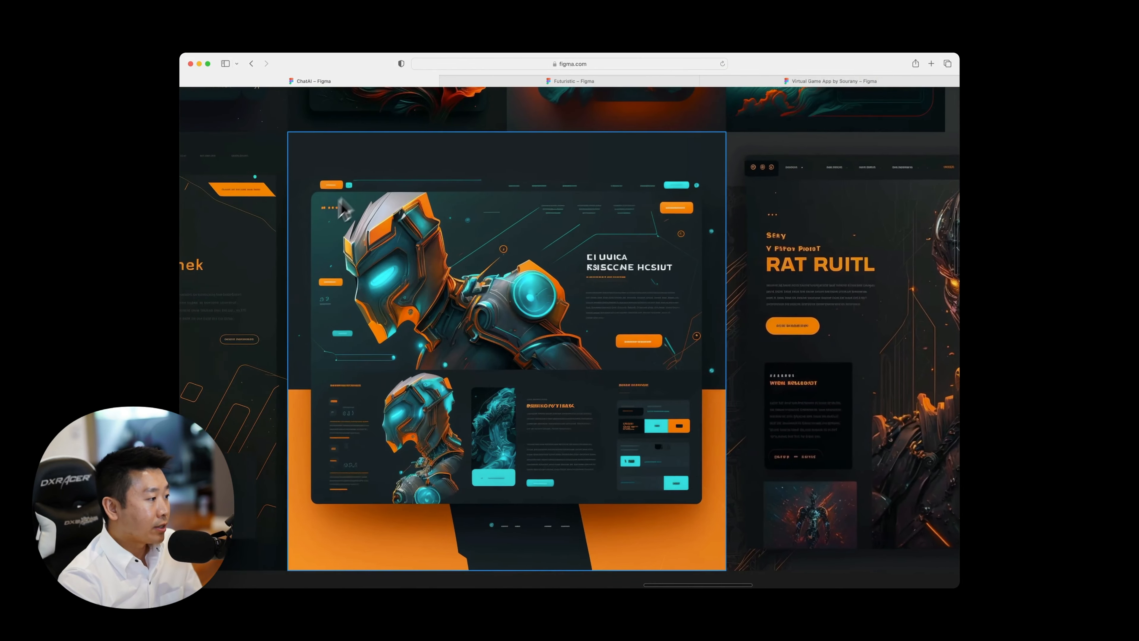
scroll(493, 310, "left", 12)
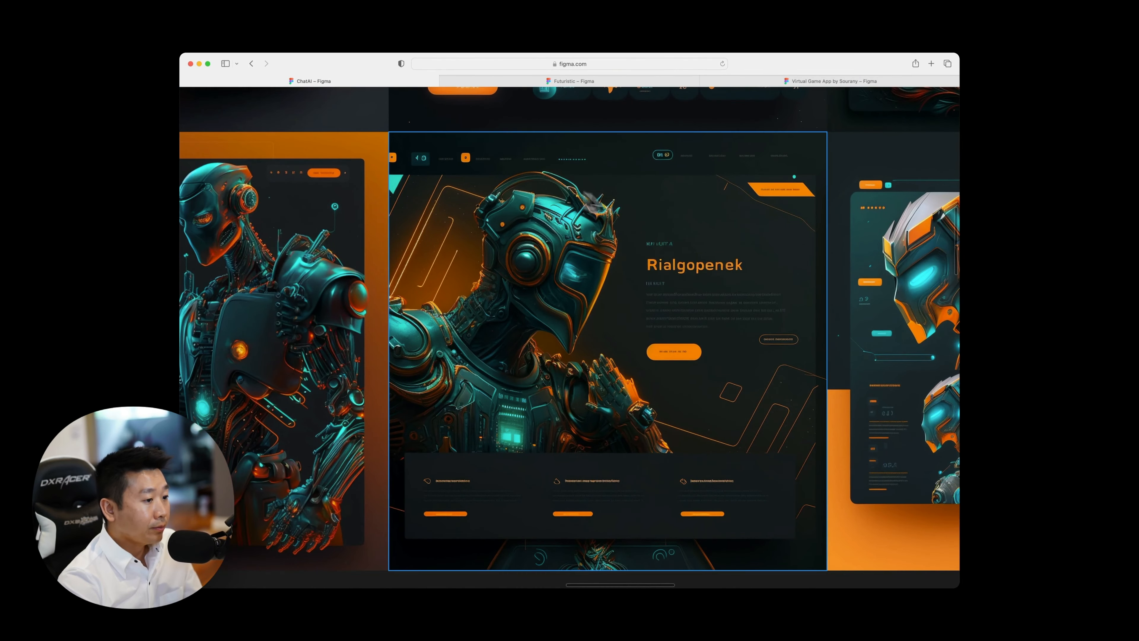
scroll(656, 274, "left", 8)
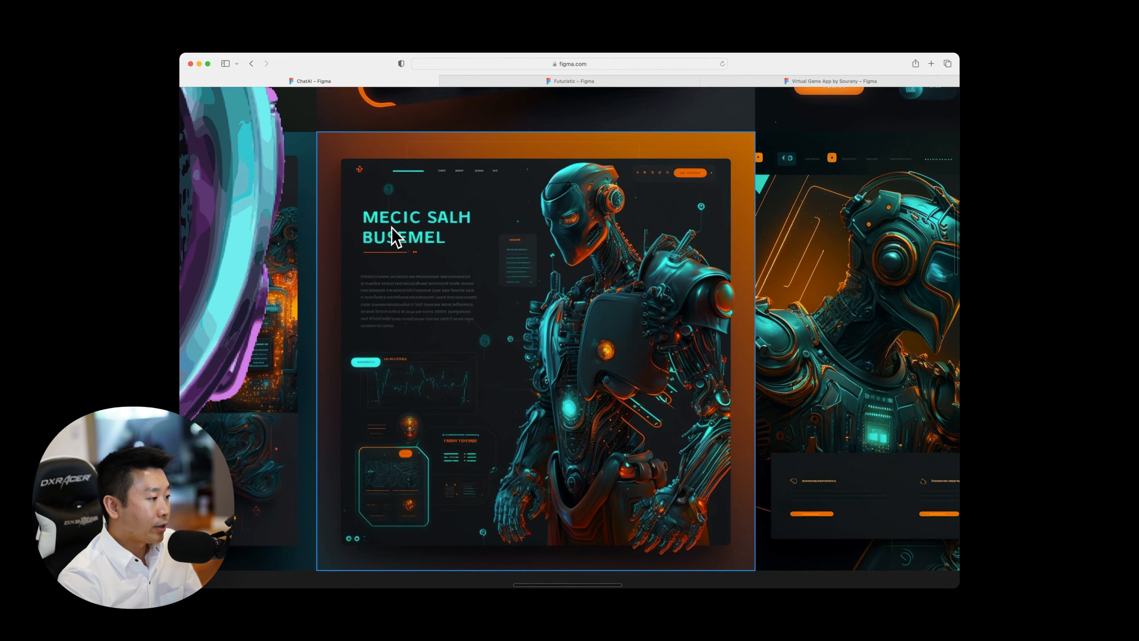
scroll(603, 238, "right", 8)
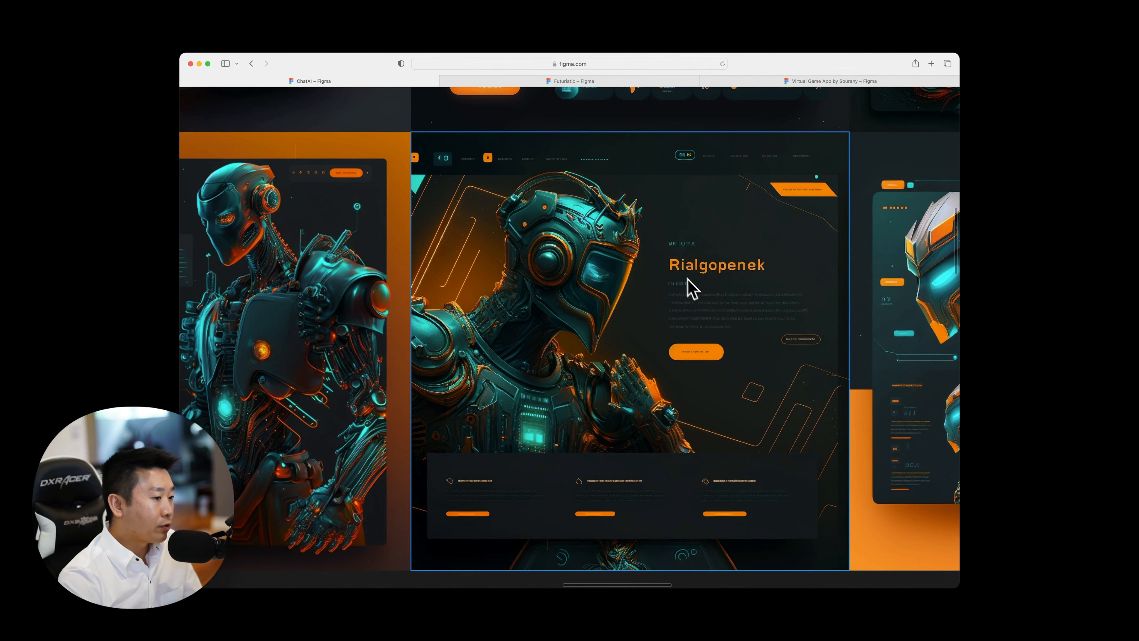
Compare the lower sections of the "Rialgopenek", teal-and-orange helmet and "RAT RUITL" pages along the bottom row.
scroll(749, 375, "down", 2)
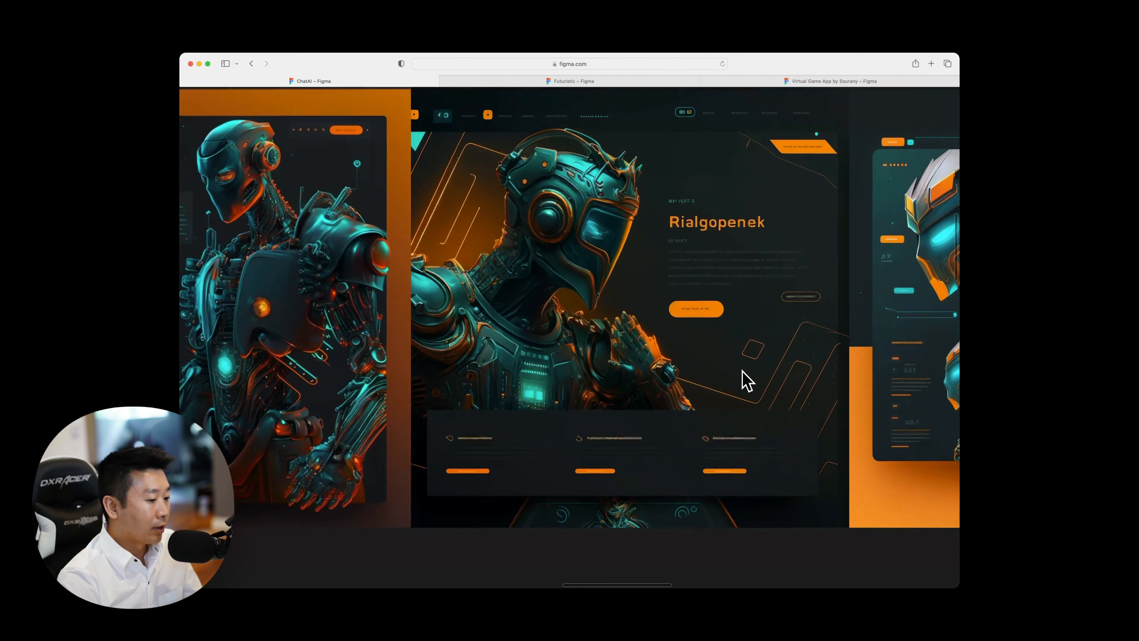
scroll(747, 381, "down", 2)
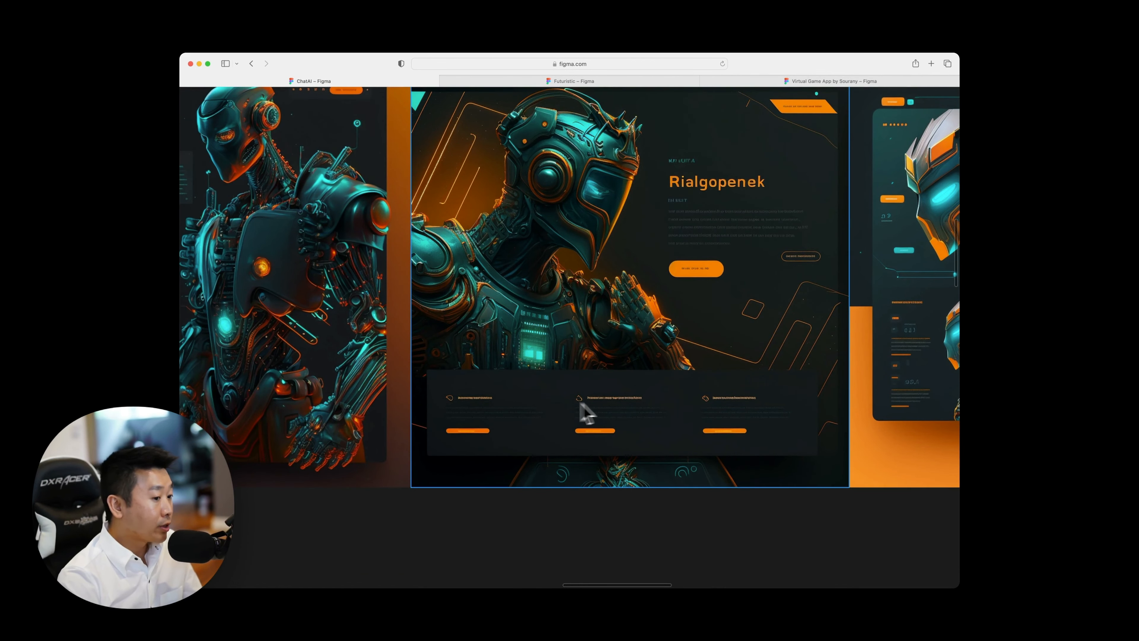
scroll(555, 408, "right", 10)
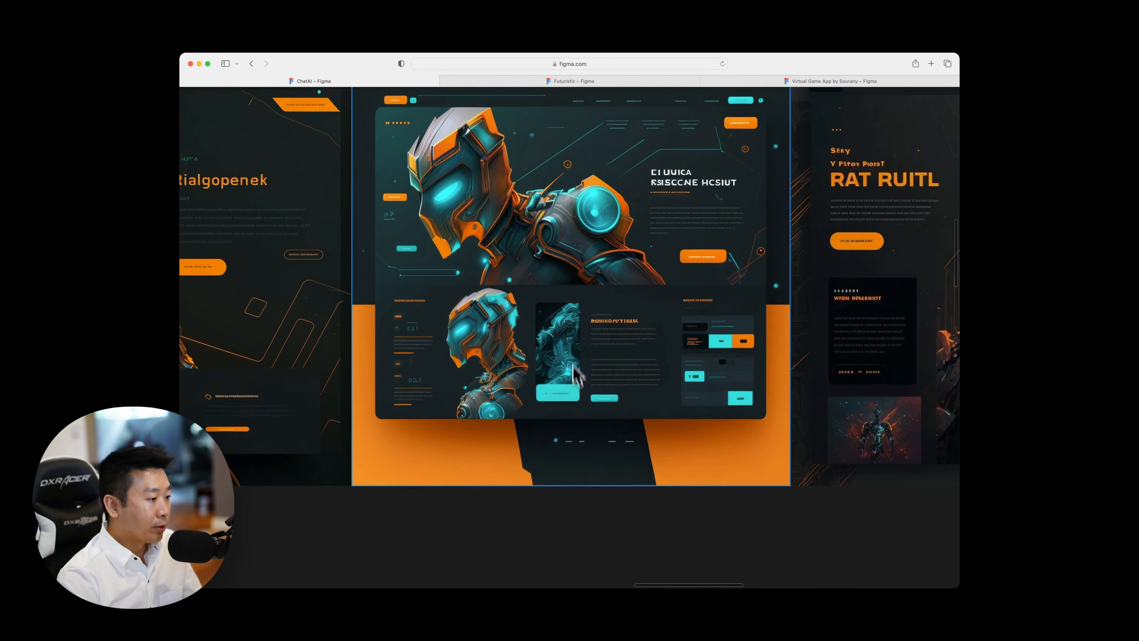
scroll(718, 337, "right", 10)
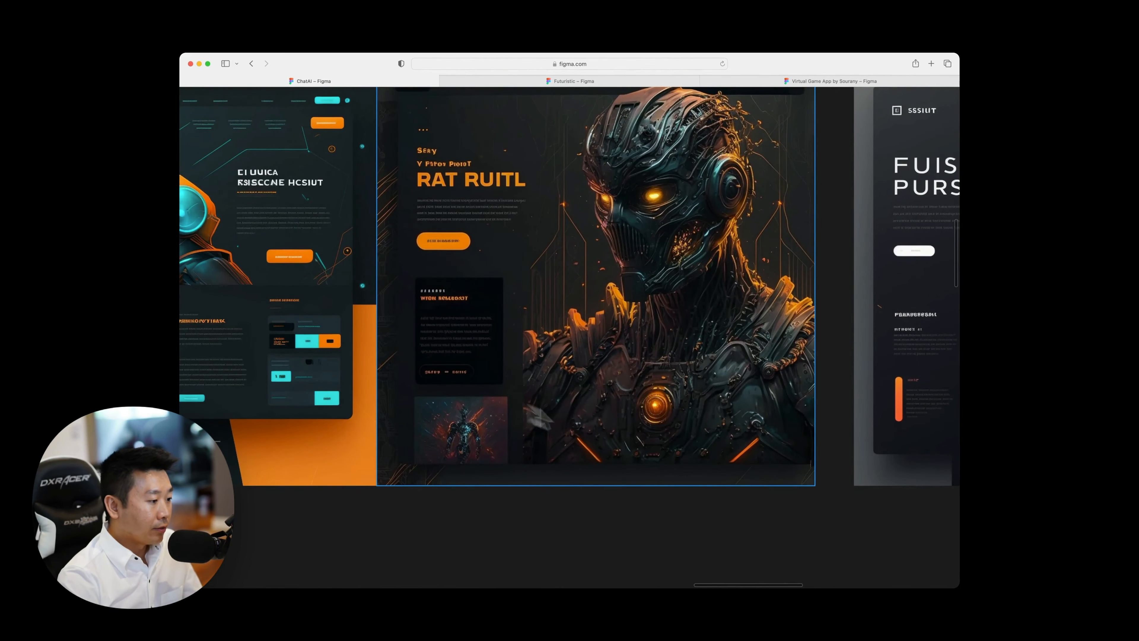
scroll(541, 418, "right", 10)
scroll(575, 381, "left", 20)
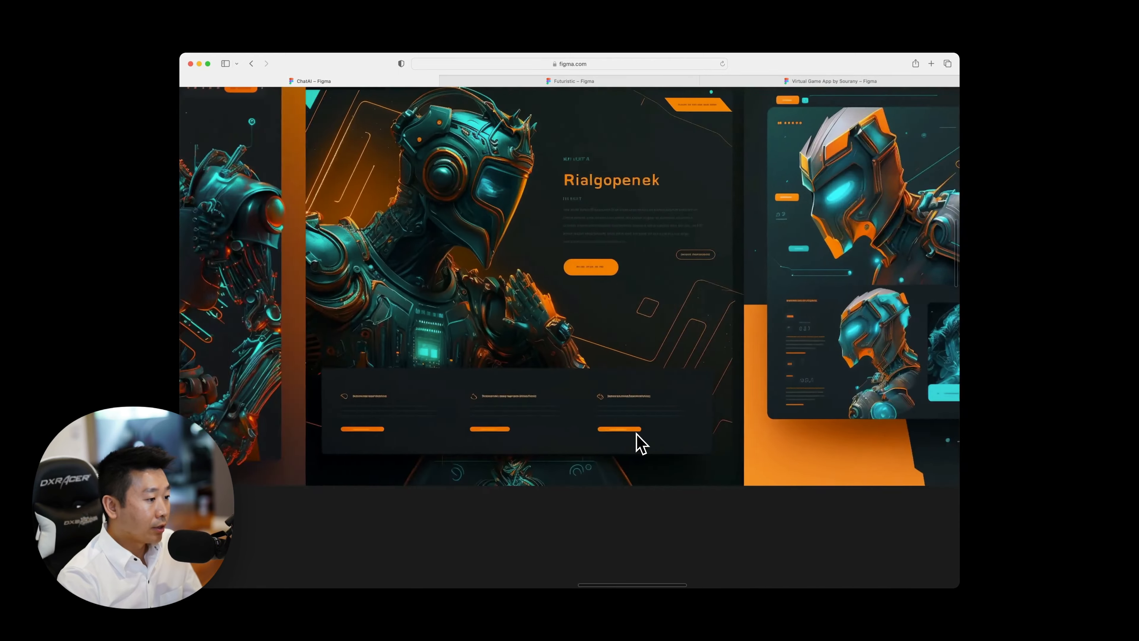
scroll(641, 444, "right", 10)
scroll(642, 444, "left", 15)
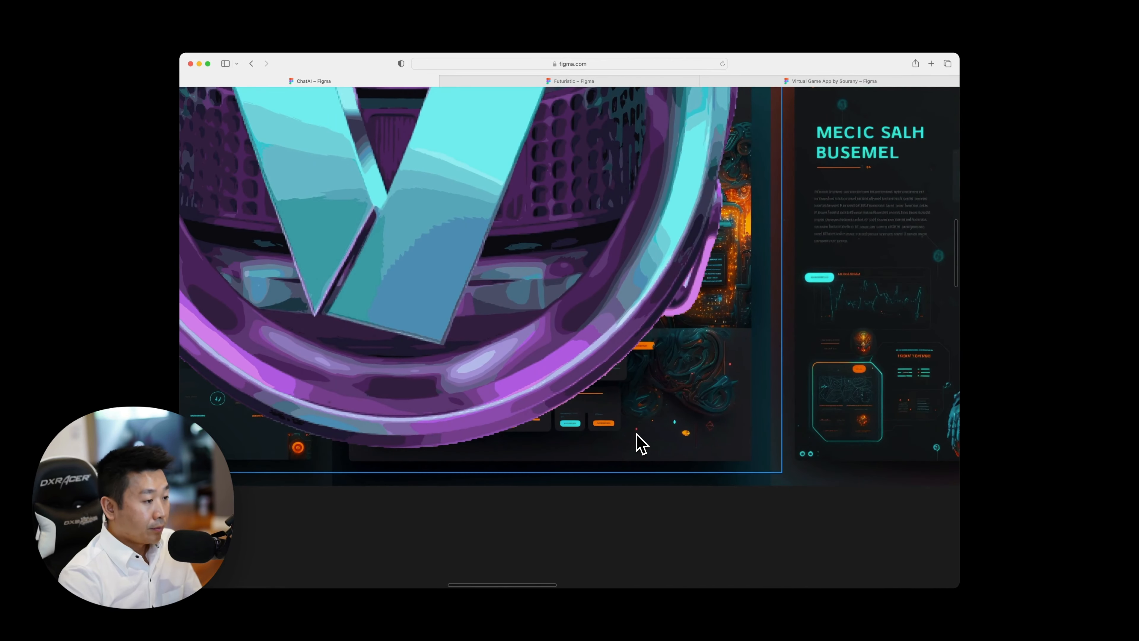
Restore the editor interface, open the Workspace page, and hide the interface again to show the OptimusAI design.
scroll(637, 408, "down", 5)
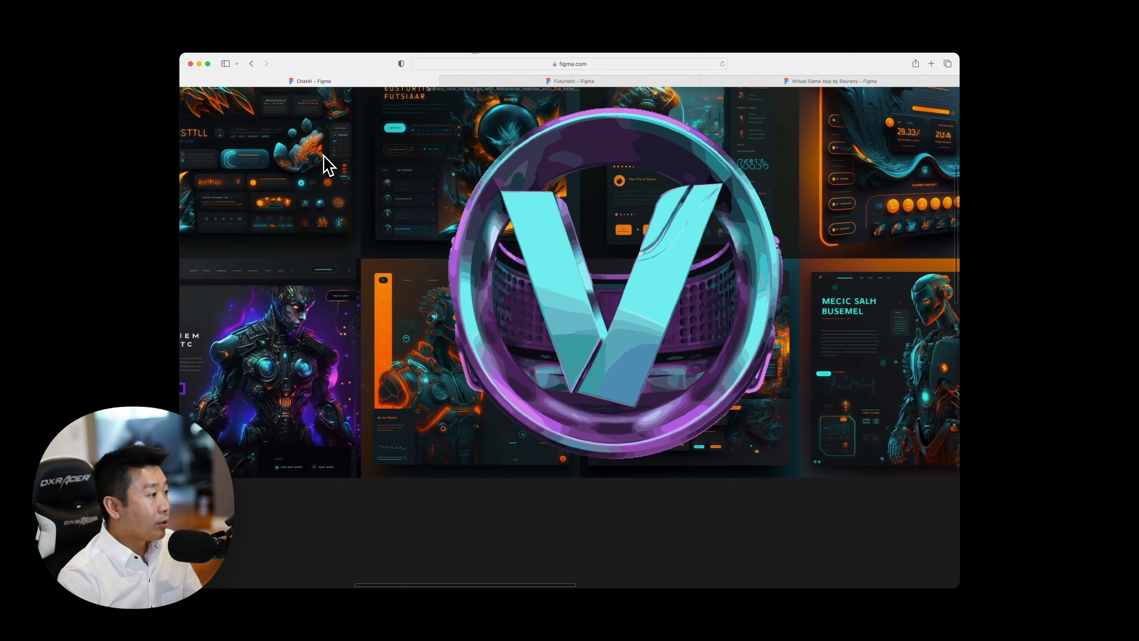
scroll(324, 165, "up", 5)
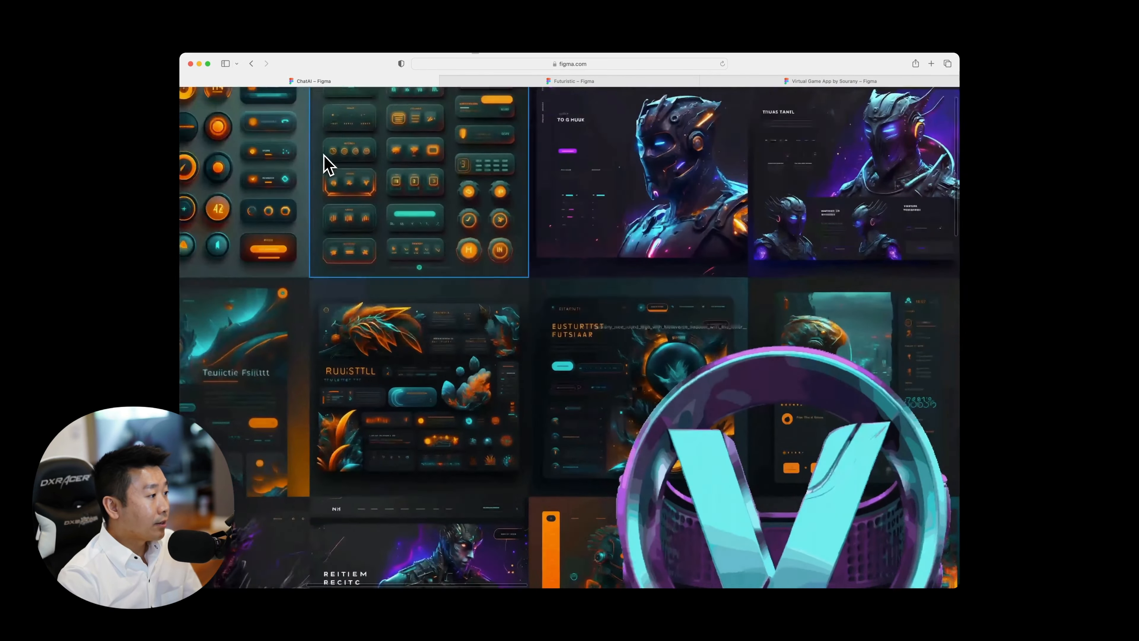
scroll(324, 165, "up", 4)
scroll(324, 165, "left", 5)
key("super+backslash")
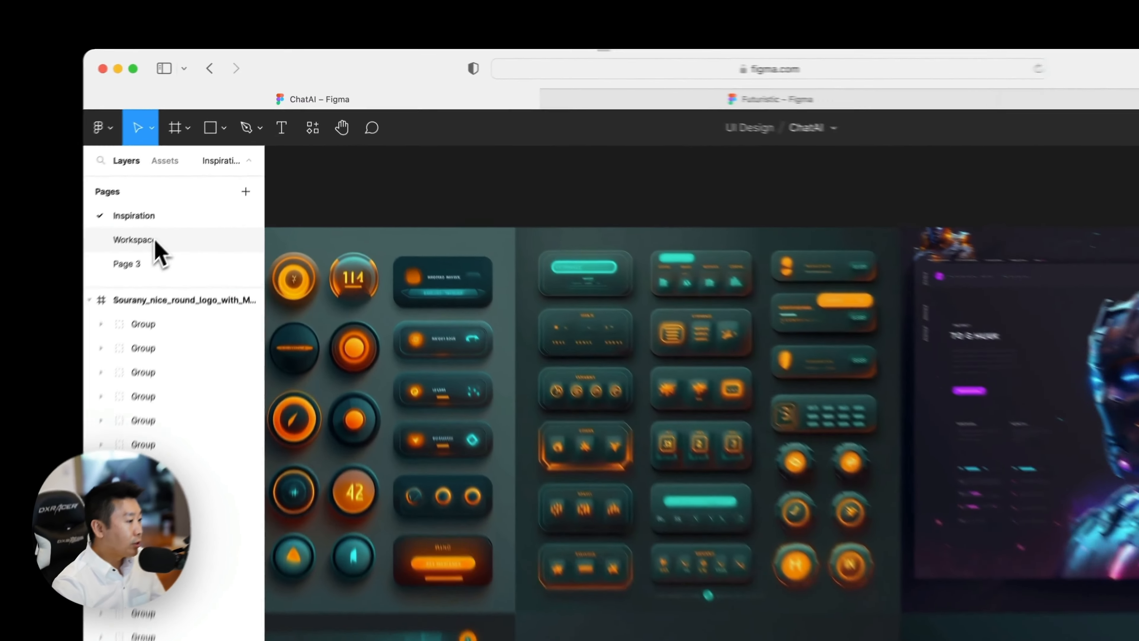
left_click(222, 162)
left_click(572, 413)
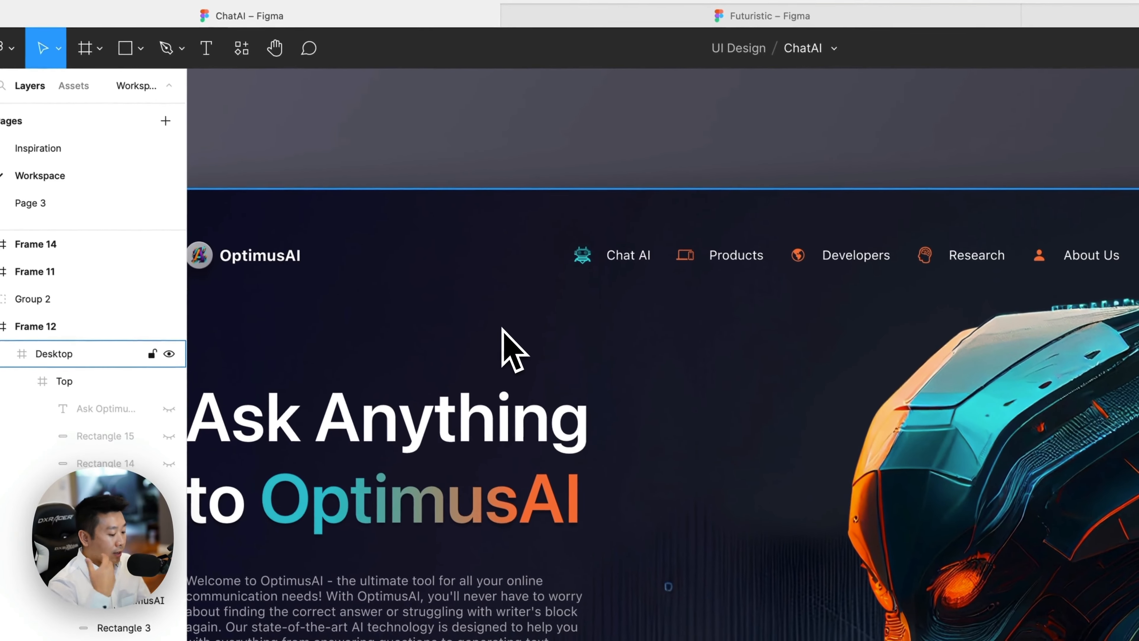
key("super+backslash")
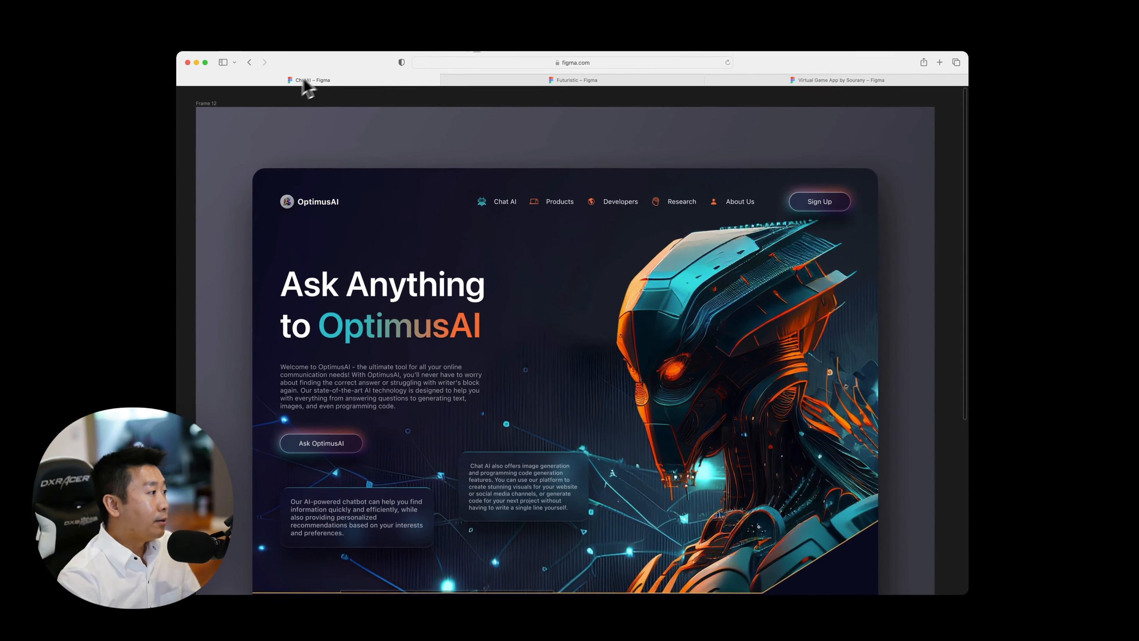
Zoom out and compare the OptimusAI landing page designs in Frame 12 and Frame 11.
scroll(286, 113, "down", 3)
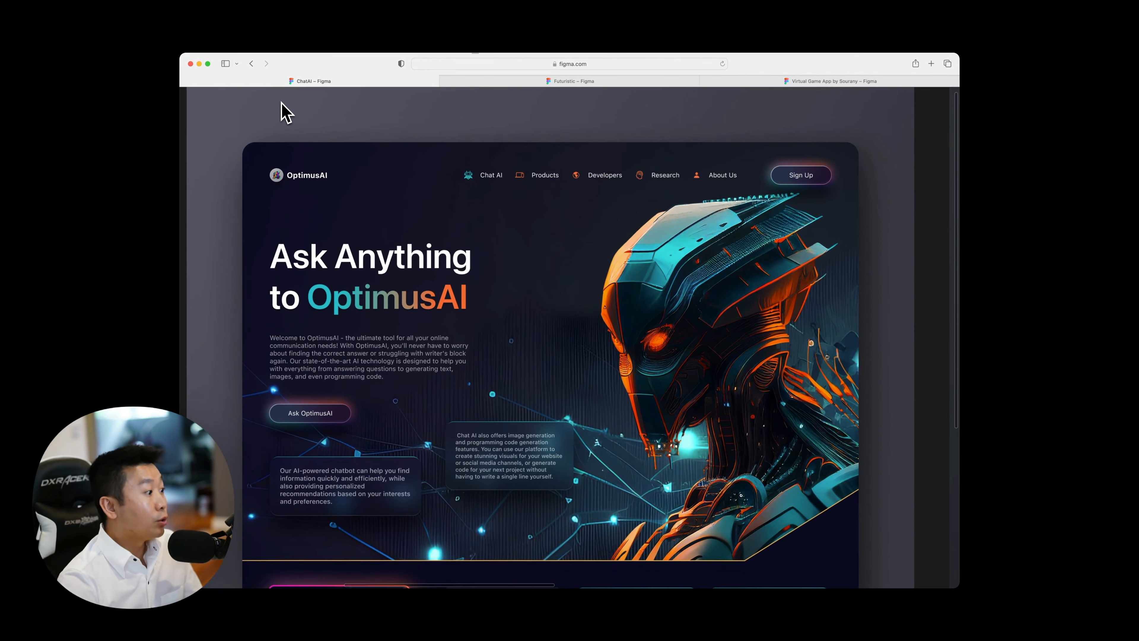
key("super+minus")
scroll(418, 214, "right", 5)
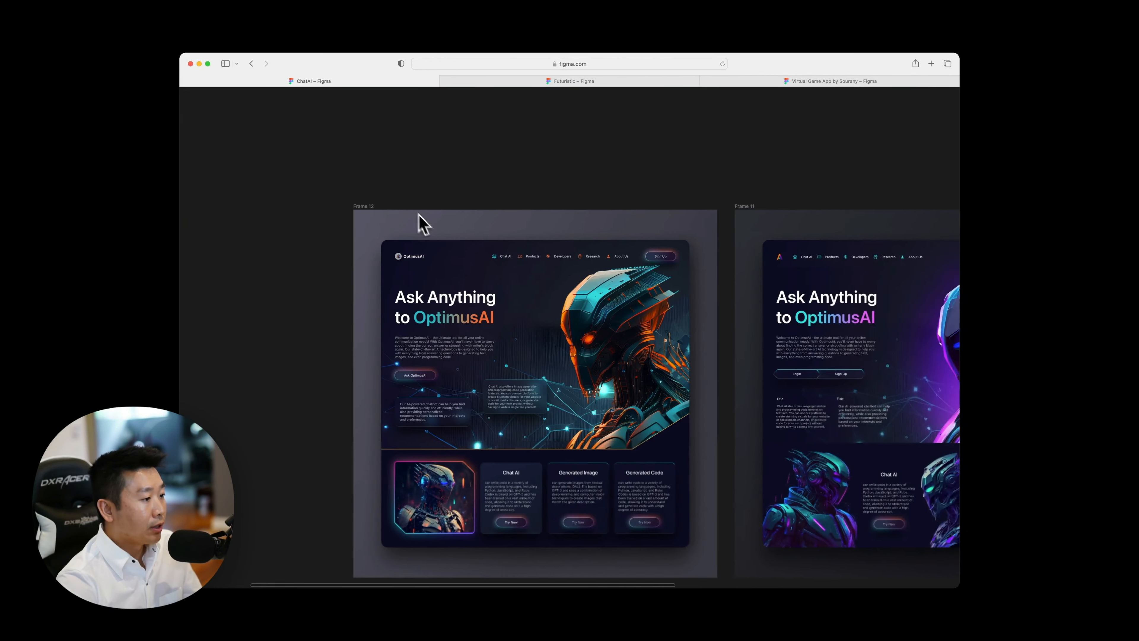
scroll(421, 221, "down", 3)
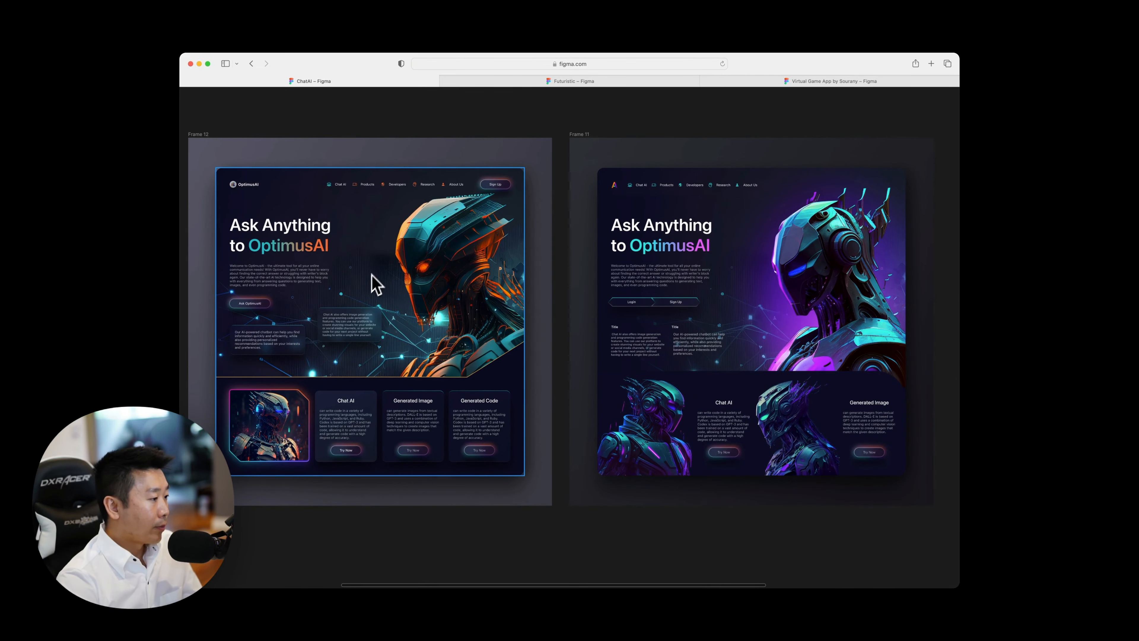
scroll(401, 283, "right", 10)
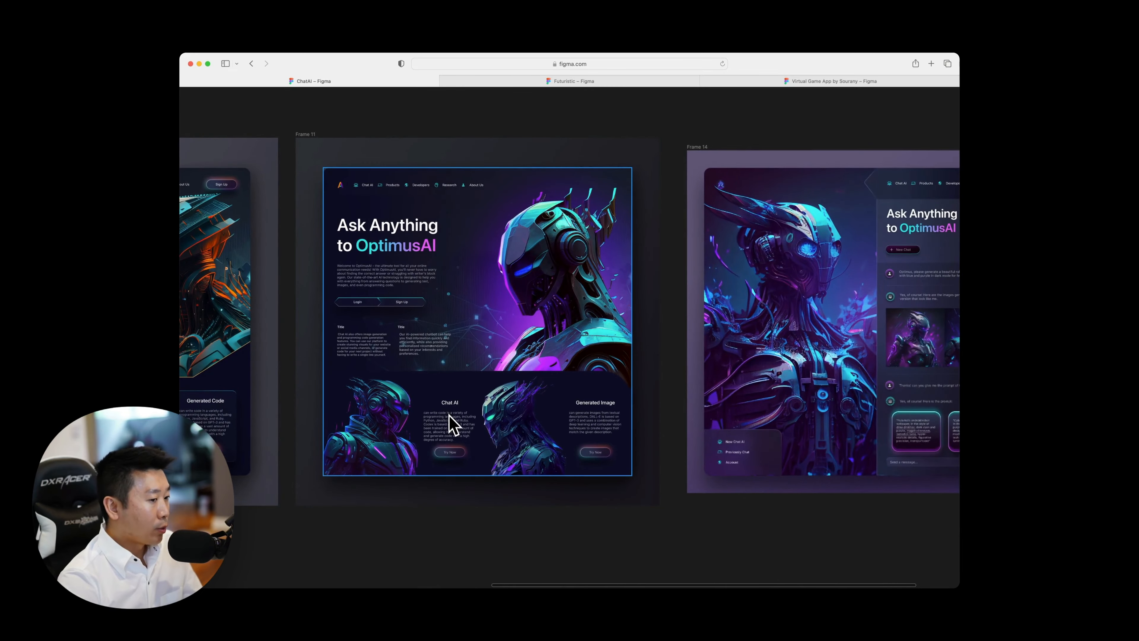
Examine the chat page design in Frame 14 and compare it with the landing pages in Frame 11 and Frame 12.
scroll(450, 424, "right", 10)
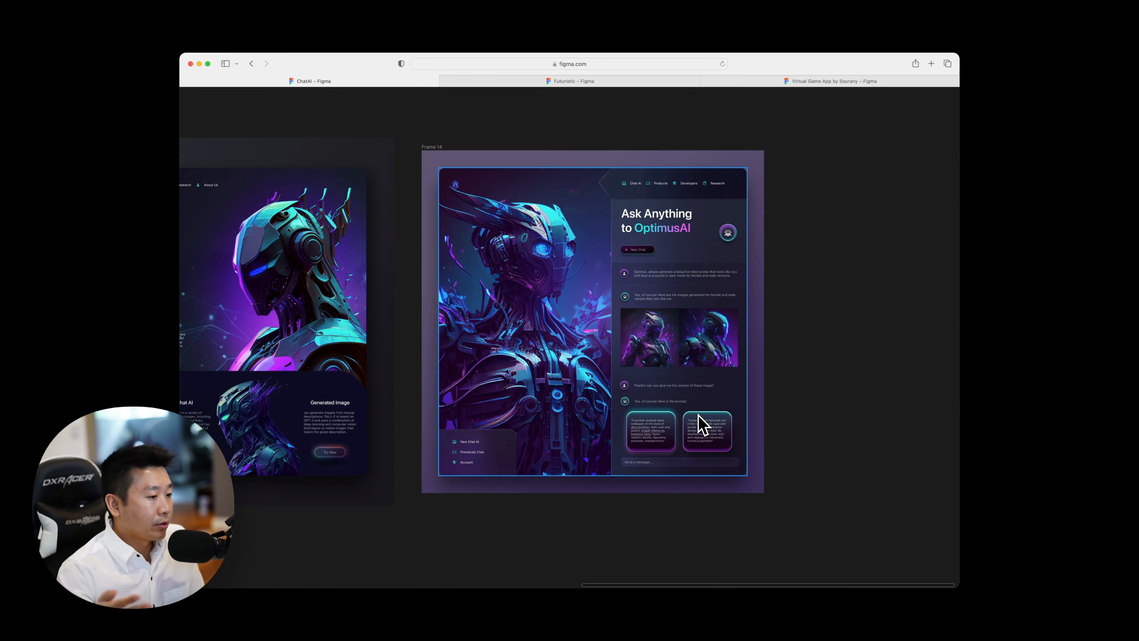
scroll(699, 424, "up", 5)
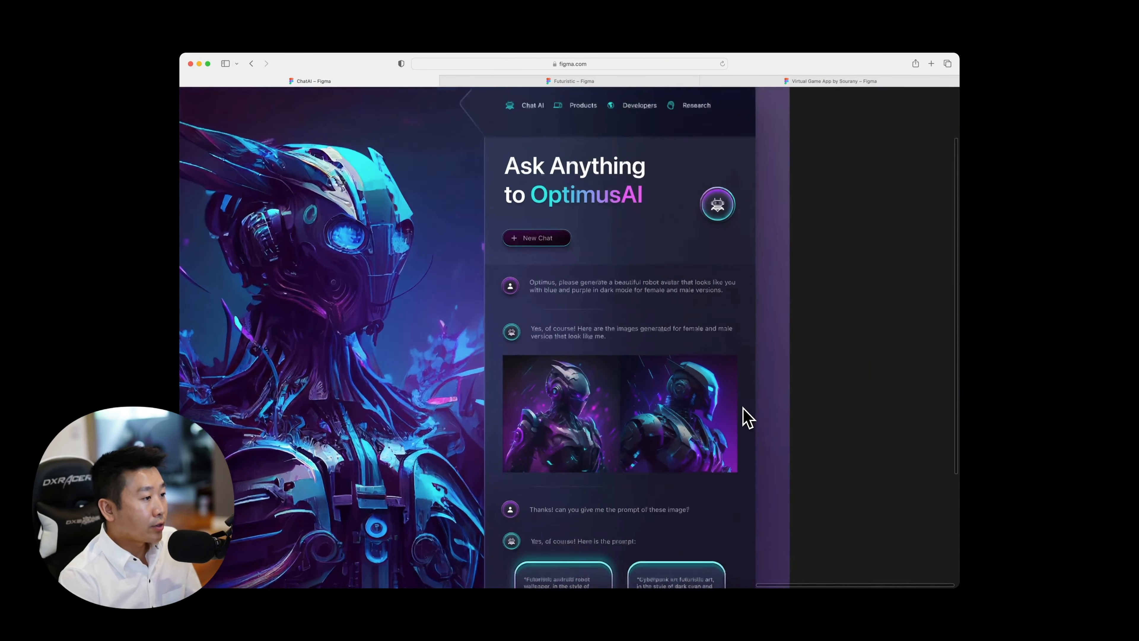
key("minus")
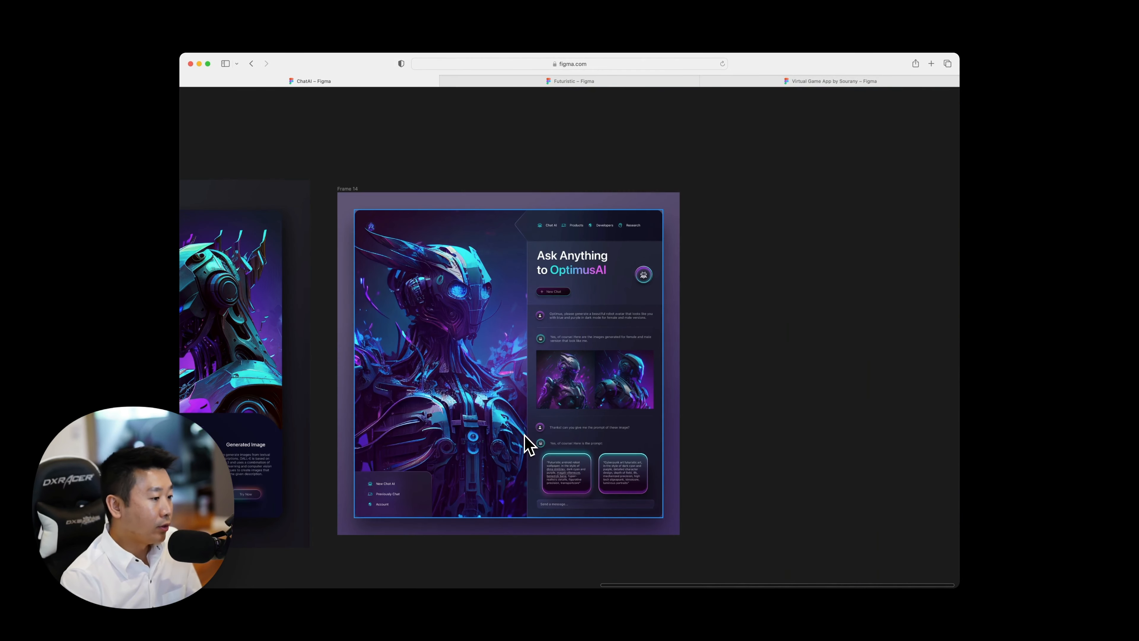
scroll(619, 424, "left", 10)
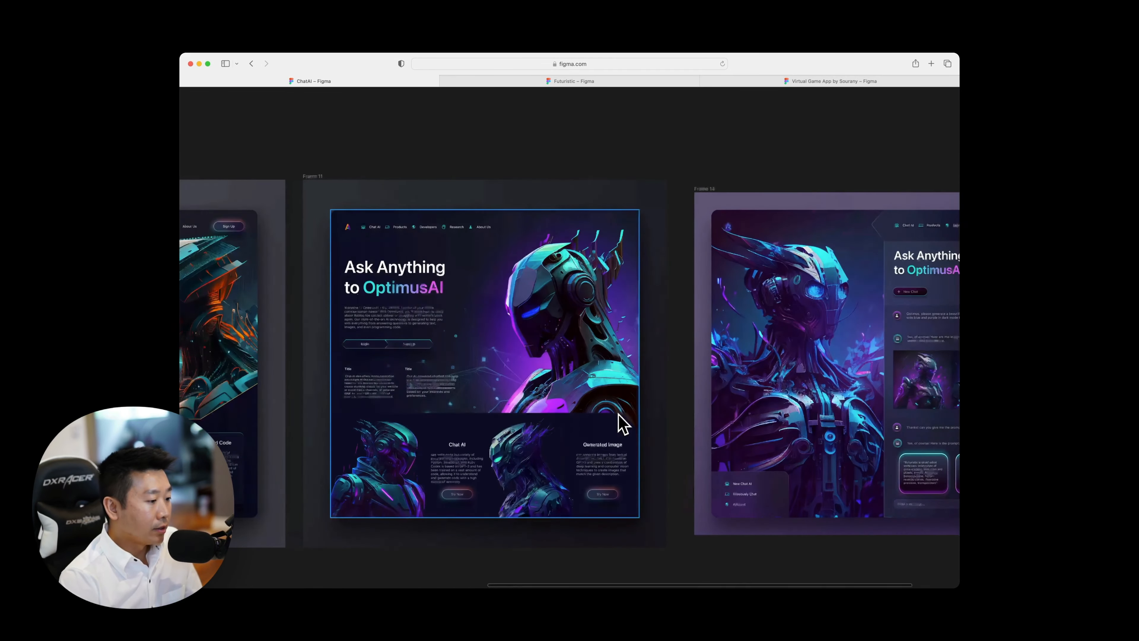
scroll(516, 462, "left", 2)
scroll(502, 345, "left", 10)
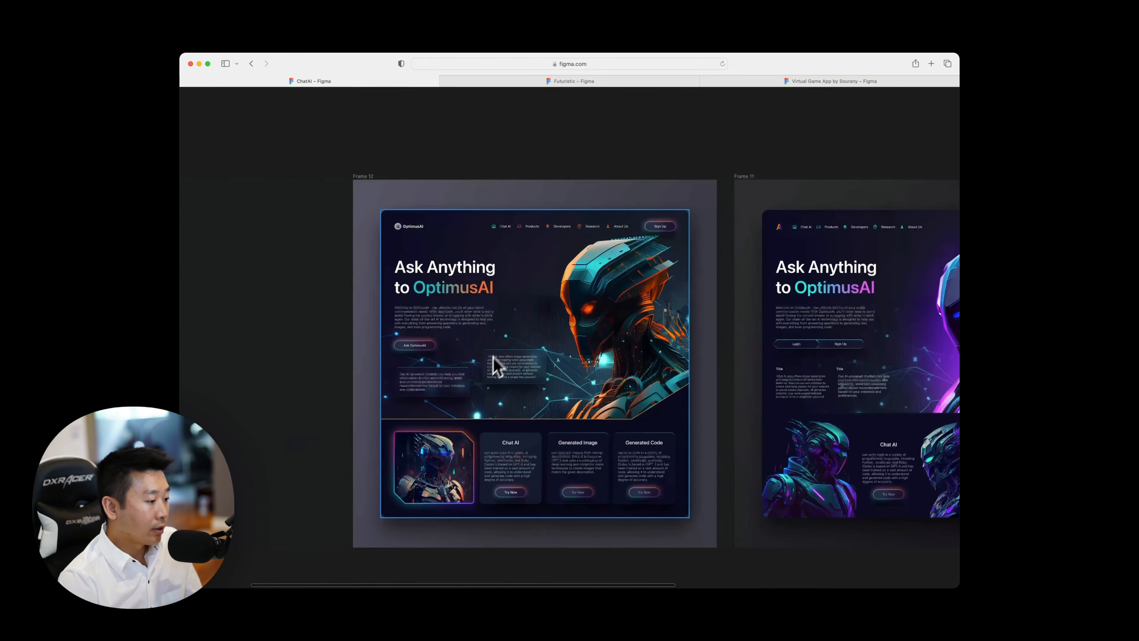
scroll(566, 497, "right", 2)
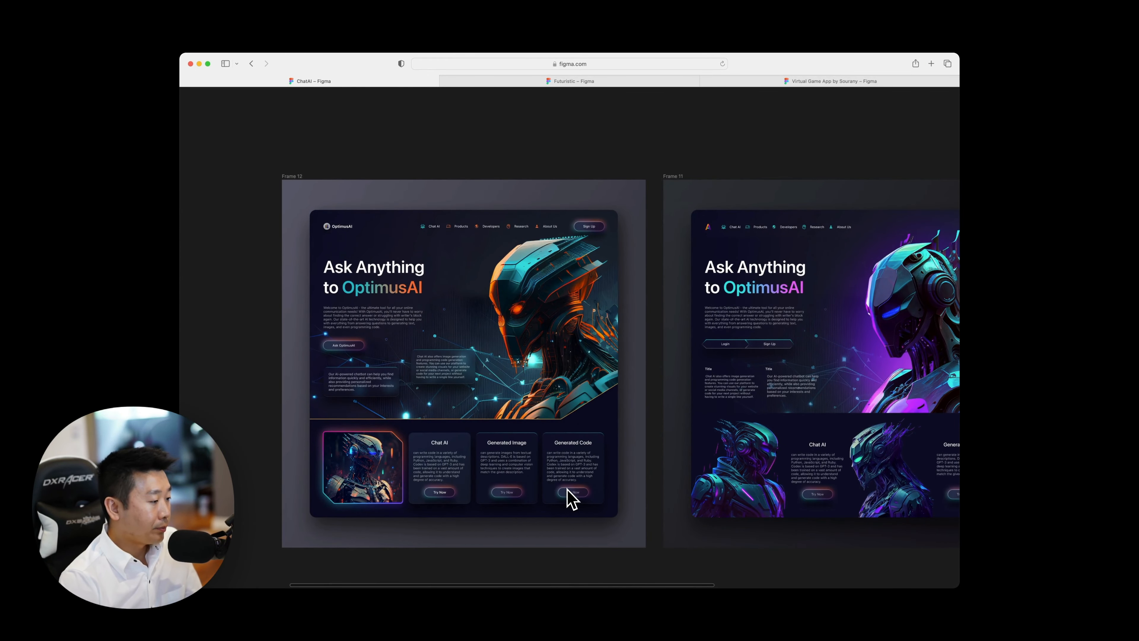
scroll(341, 592, "right", 3)
scroll(337, 586, "right", 15)
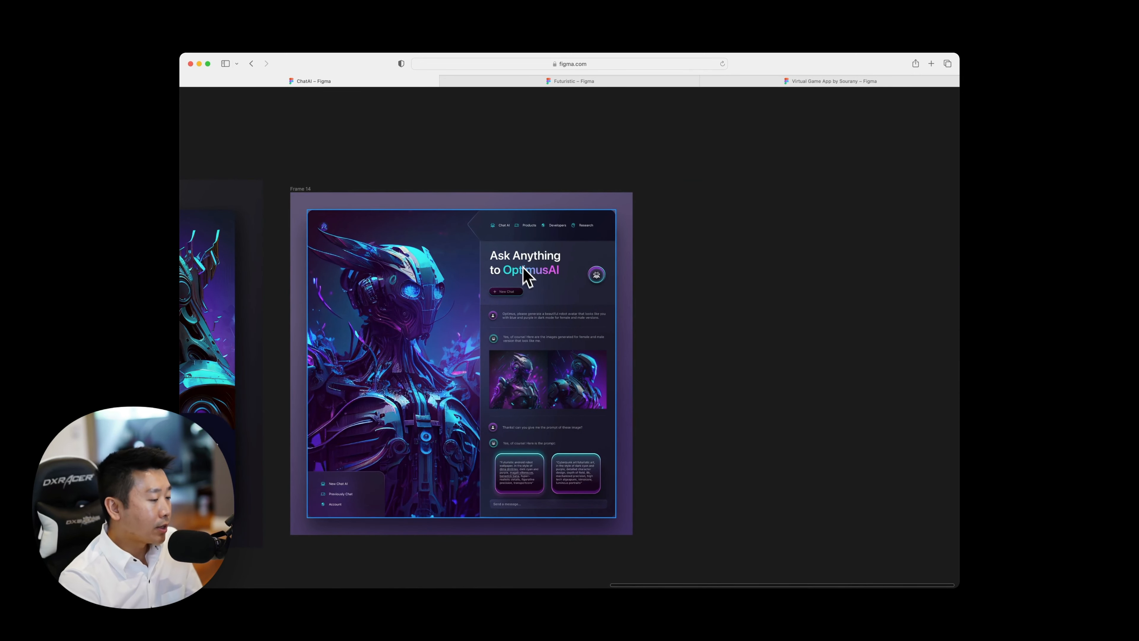
Inspect the robot artwork, navigation bar and chat conversation of the Frame 14 design at close range.
scroll(506, 310, "left", 3)
scroll(481, 332, "right", 3)
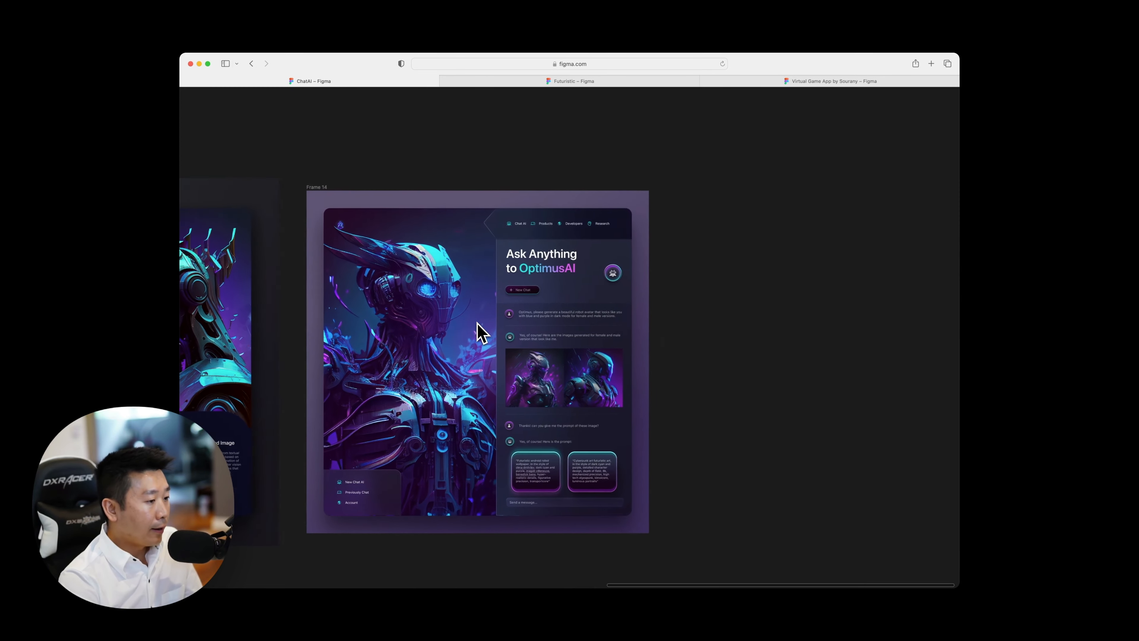
scroll(481, 332, "left", 1)
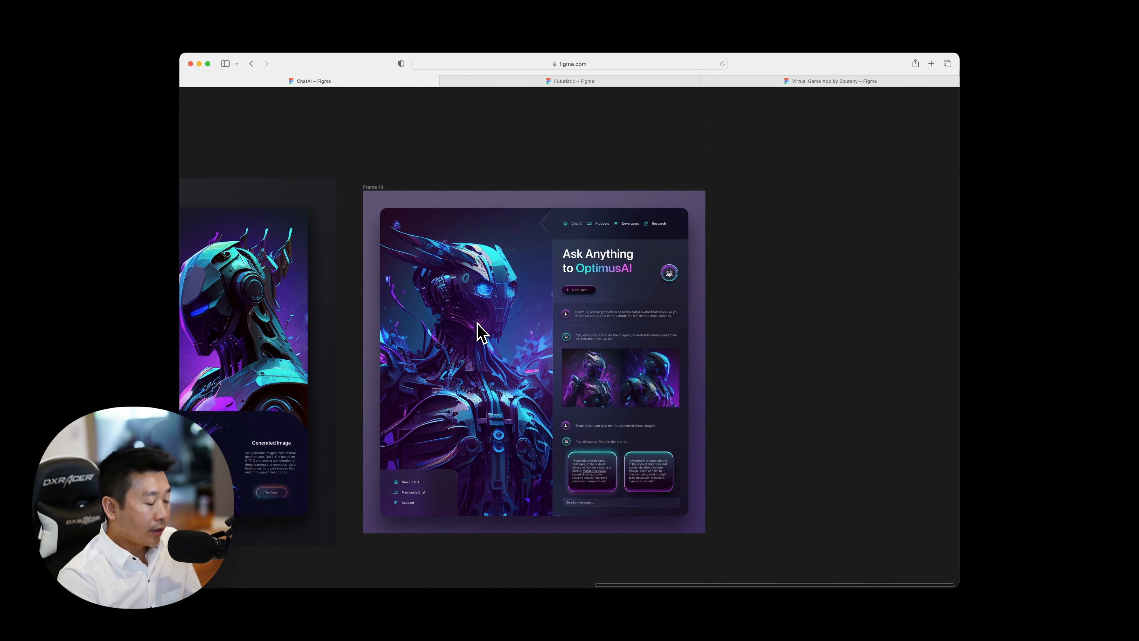
key("plus")
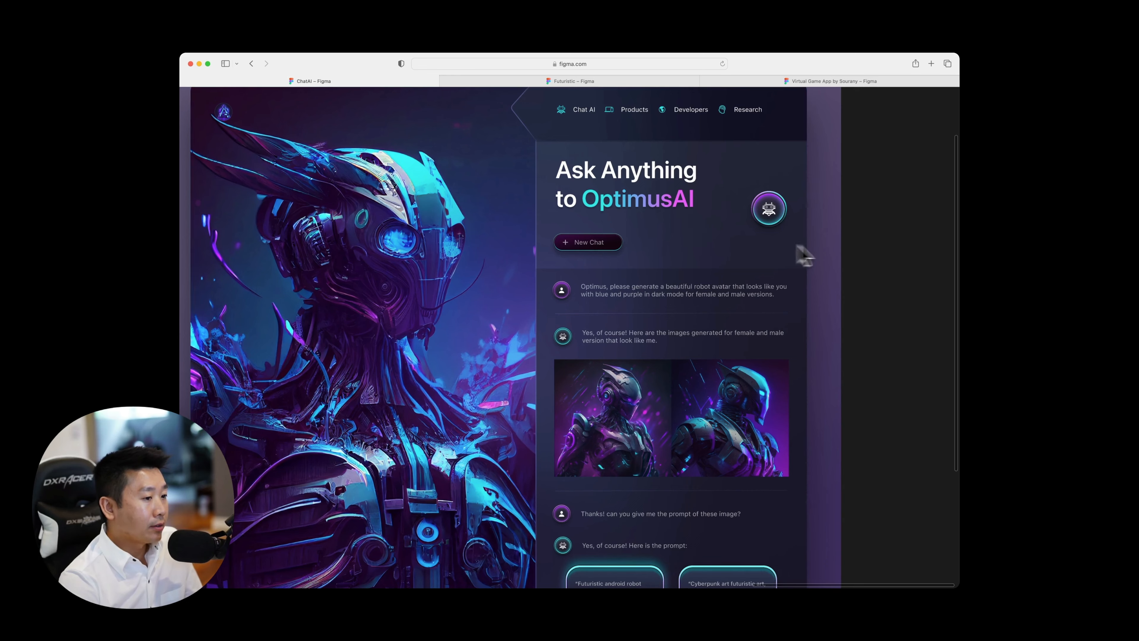
scroll(853, 248, "up", 1)
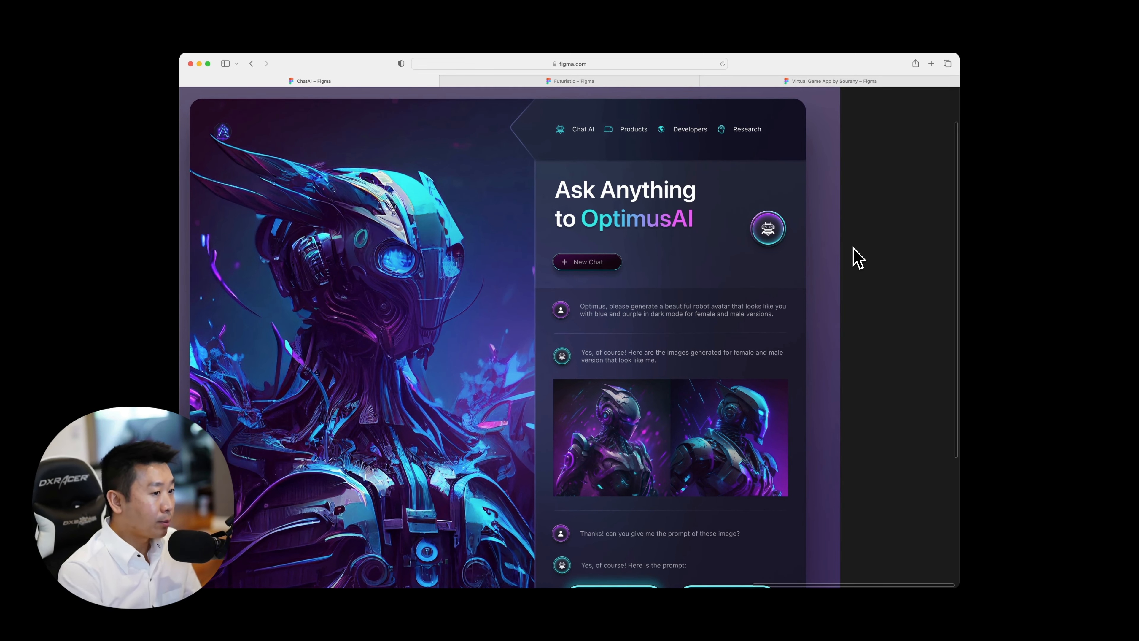
scroll(745, 224, "left", 15)
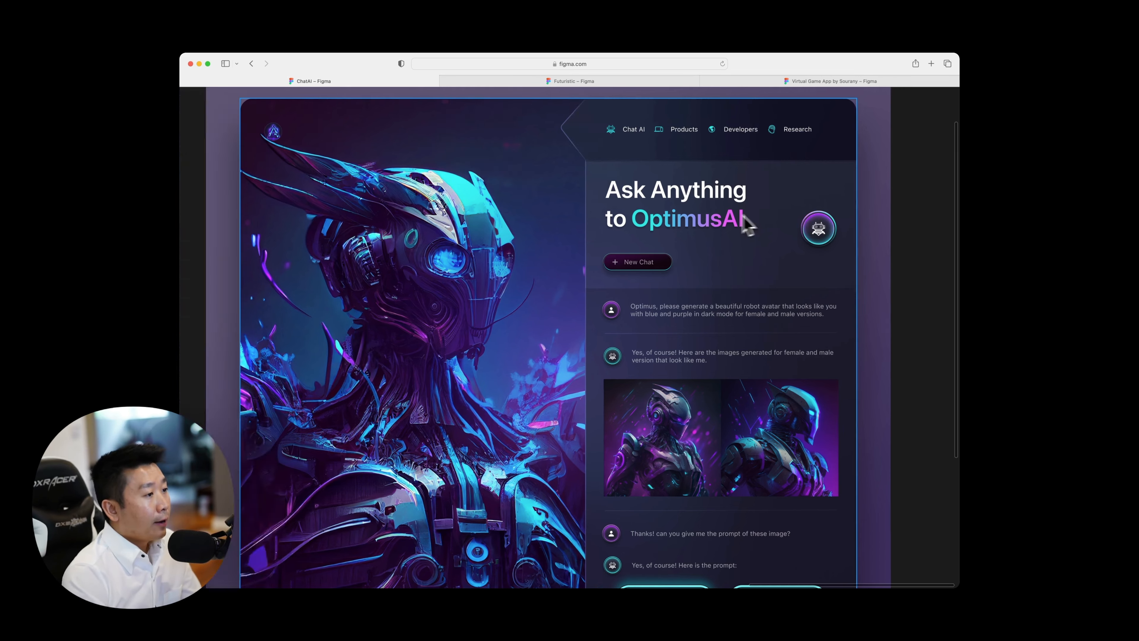
scroll(723, 228, "left", 5)
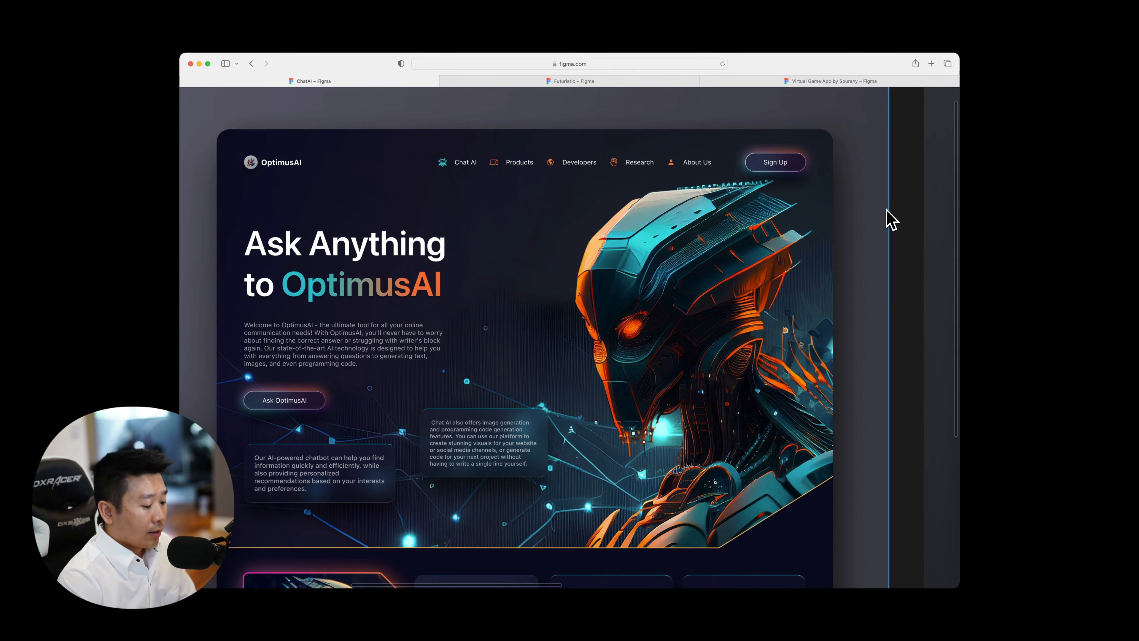
Compare the full layouts and color schemes of the Frame 12 and Frame 11 landing pages side by side.
key("super+minus")
scroll(648, 241, "right", 2)
scroll(648, 241, "down", 1)
scroll(649, 242, "right", 1)
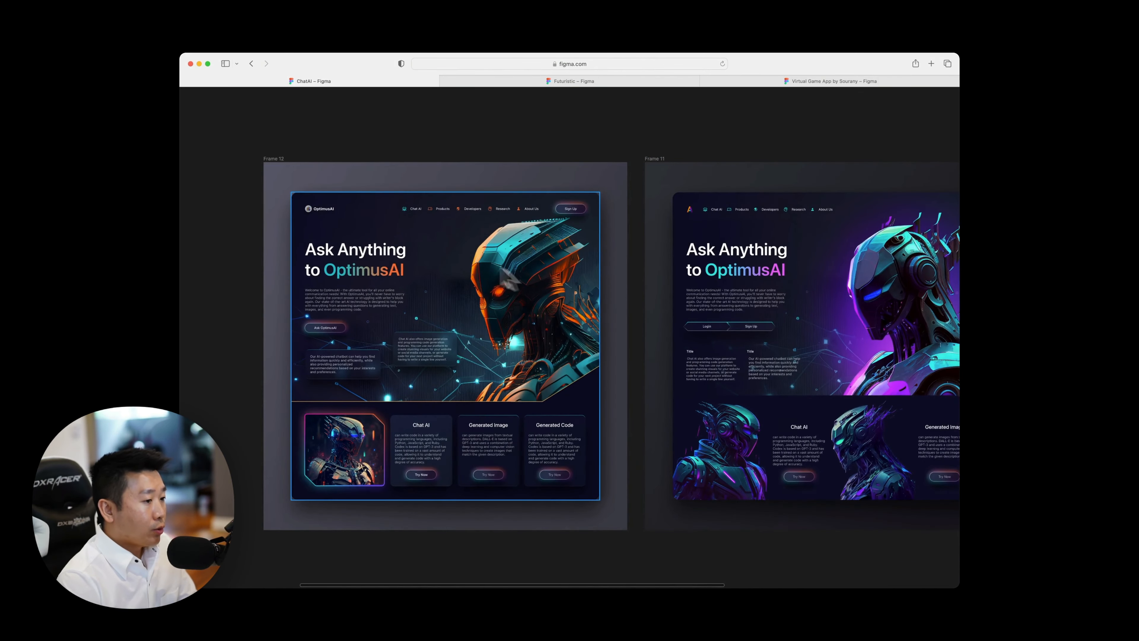
scroll(438, 278, "right", 2)
scroll(441, 273, "left", 1)
scroll(440, 275, "left", 1)
scroll(440, 275, "up", 1)
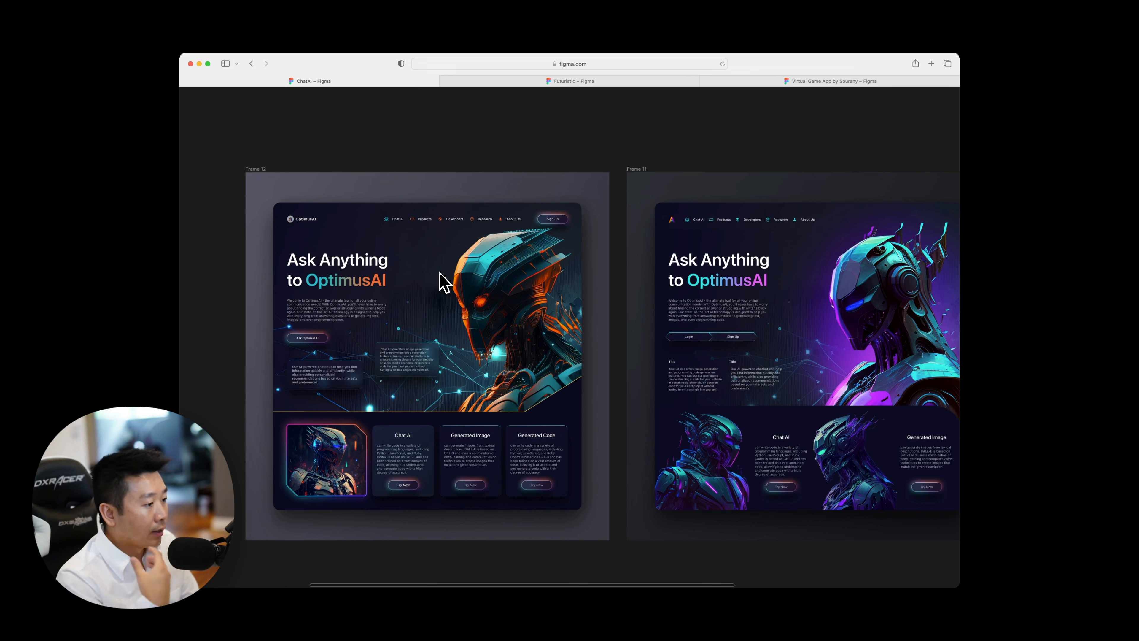
scroll(444, 283, "right", 10)
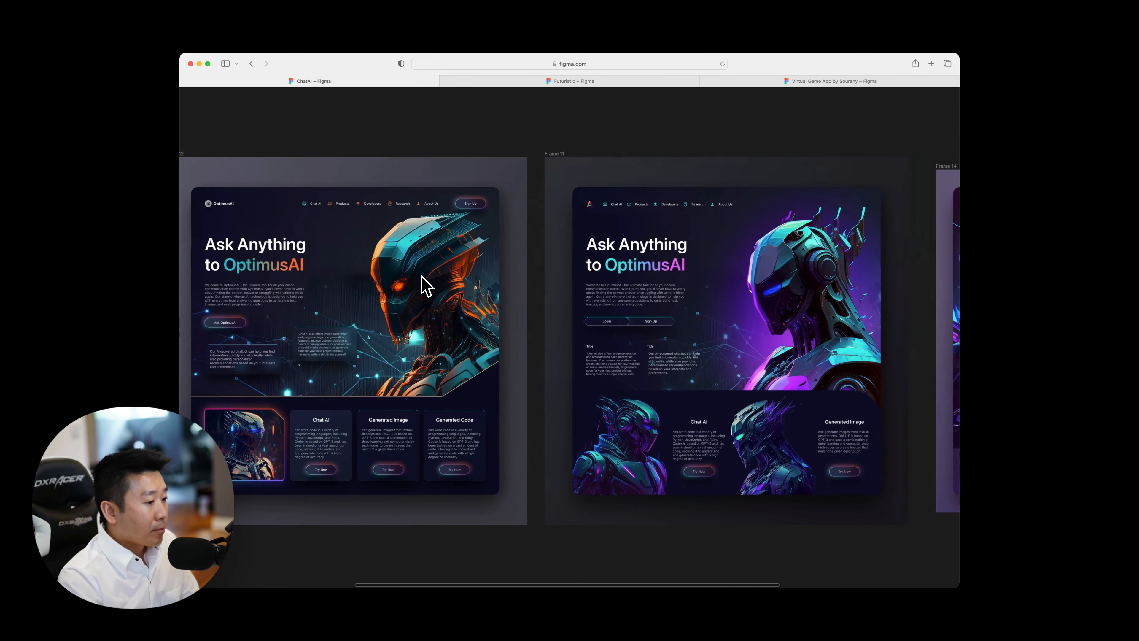
scroll(424, 286, "right", 3)
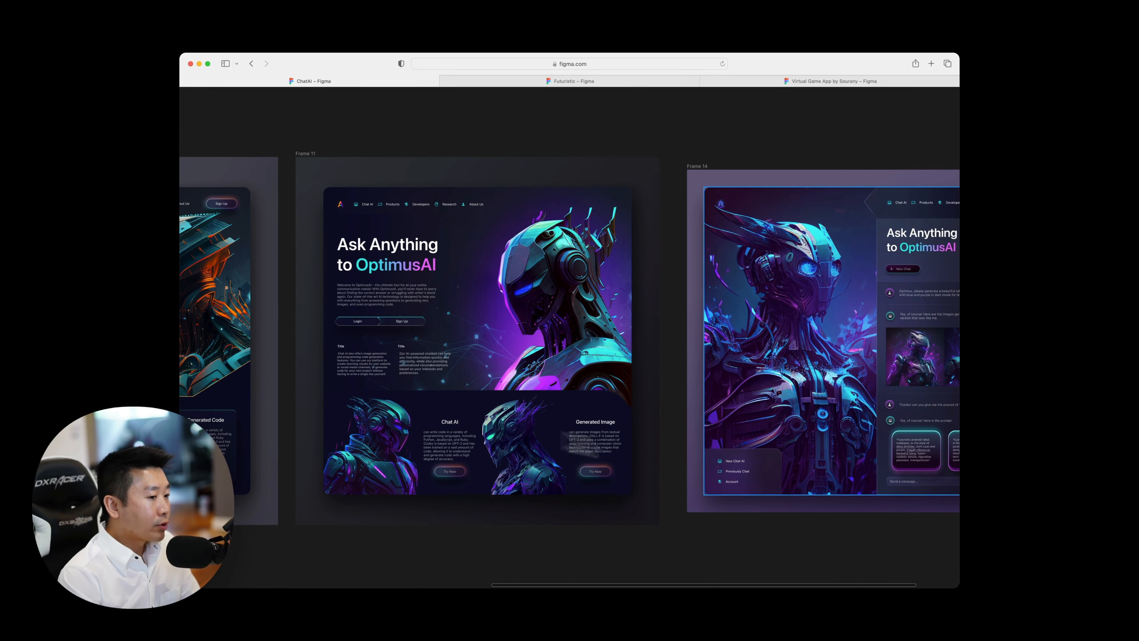
scroll(771, 466, "left", 2)
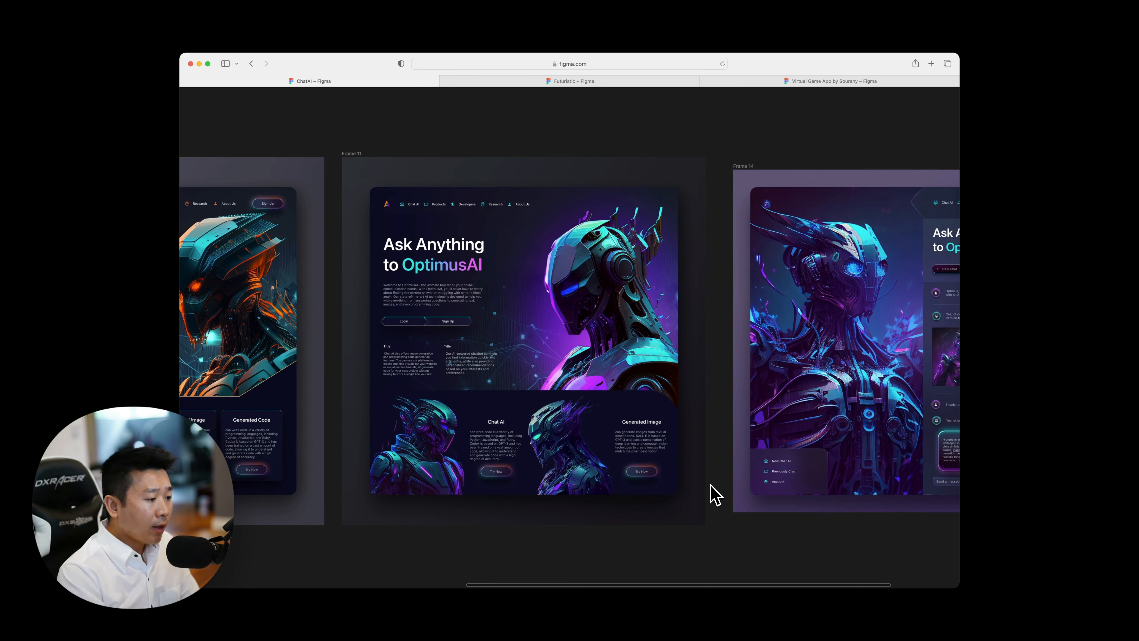
scroll(539, 537, "left", 10)
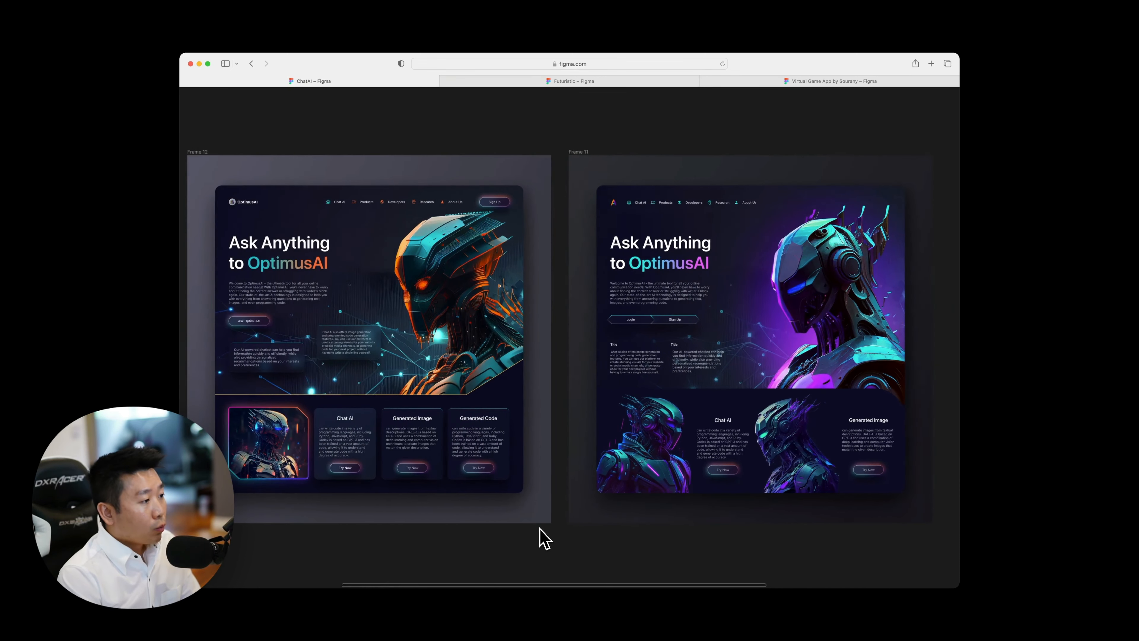
scroll(541, 532, "left", 2)
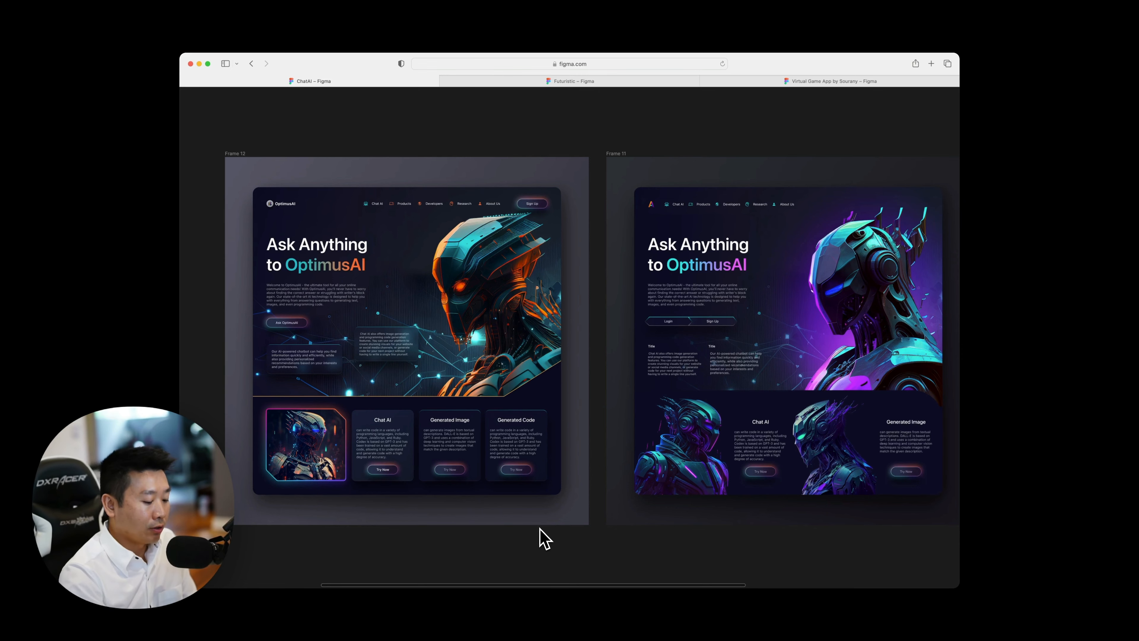
Examine the hero section of the teal-and-orange Frame 12 landing page, including its heading, navigation bar and robot artwork.
key("super+plus")
scroll(564, 516, "left", 8)
scroll(563, 515, "up", 2)
scroll(563, 515, "right", 2)
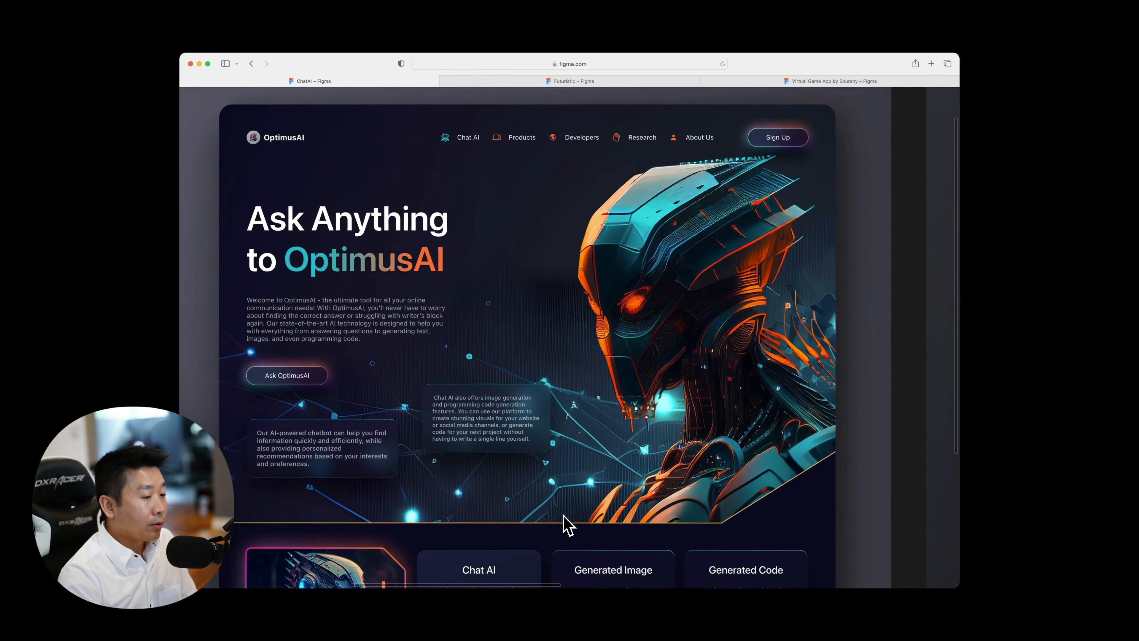
scroll(563, 515, "up", 1)
scroll(564, 514, "right", 1)
scroll(564, 515, "down", 2)
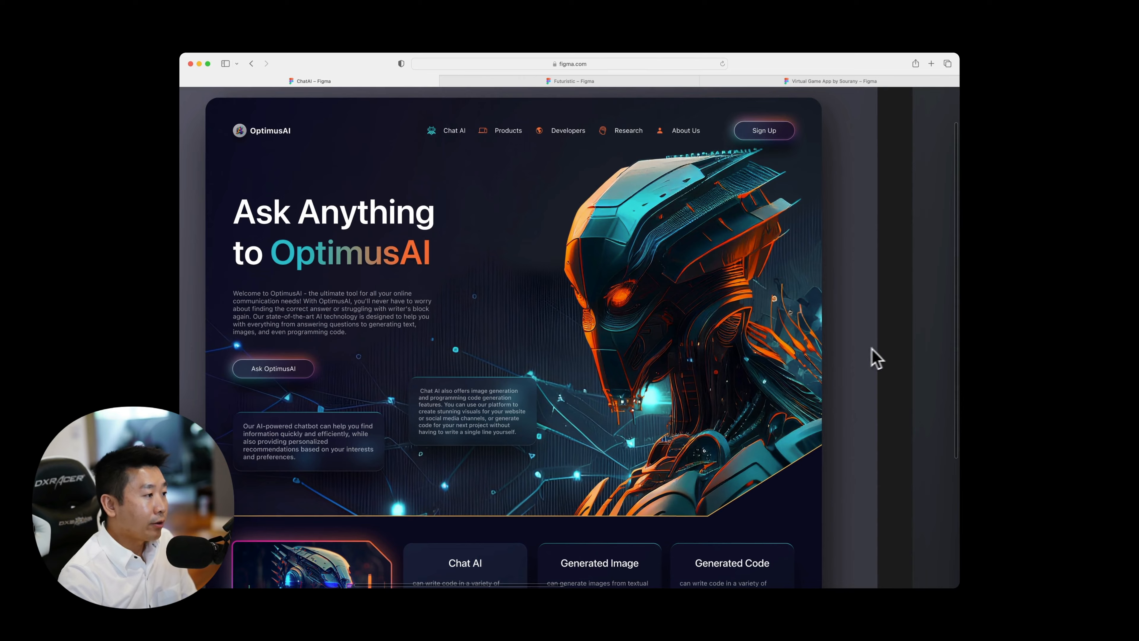
scroll(876, 358, "up", 2)
scroll(876, 358, "left", 2)
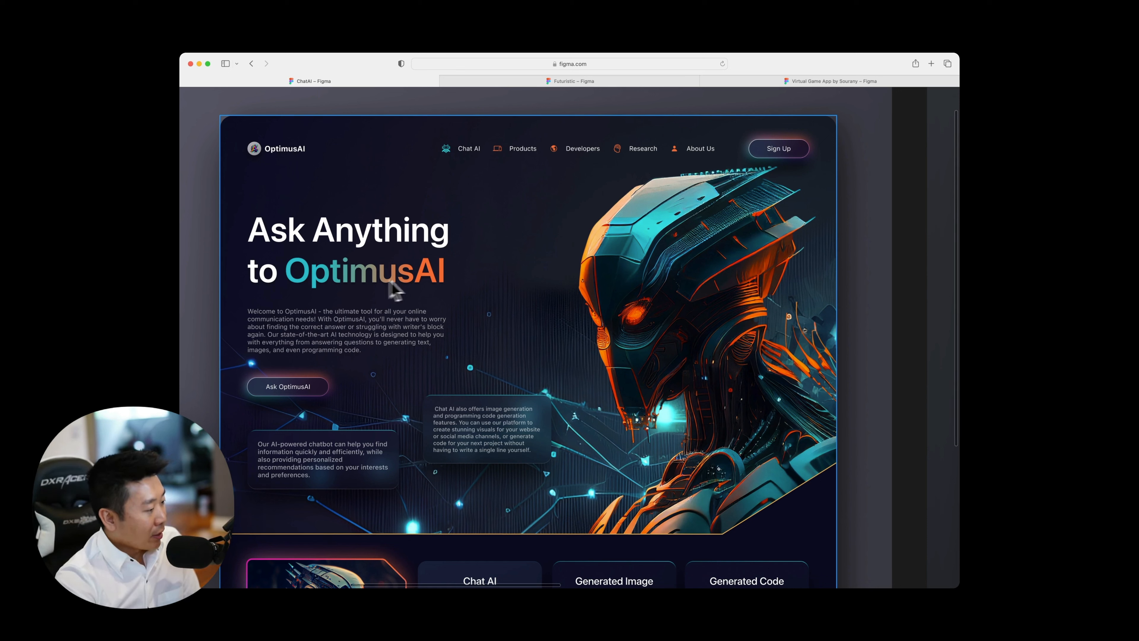
Examine the robot image and the Chat AI, Generated Image and Generated Code cards at the bottom of the Frame 12 design.
scroll(298, 401, "down", 4)
scroll(310, 400, "right", 1)
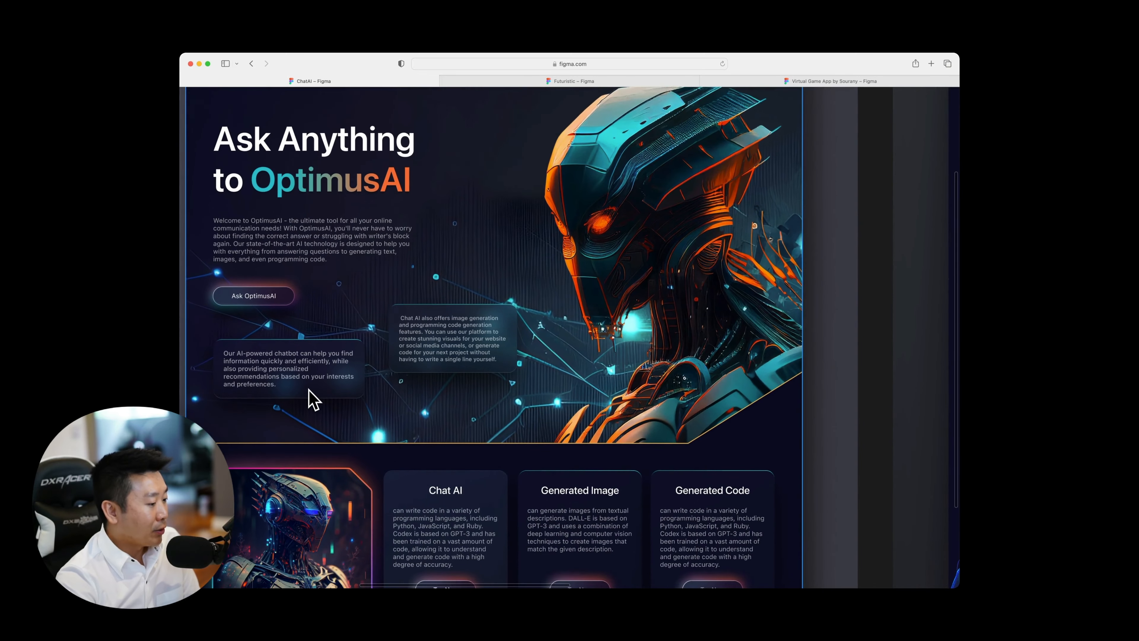
scroll(313, 399, "down", 7)
scroll(527, 450, "up", 3)
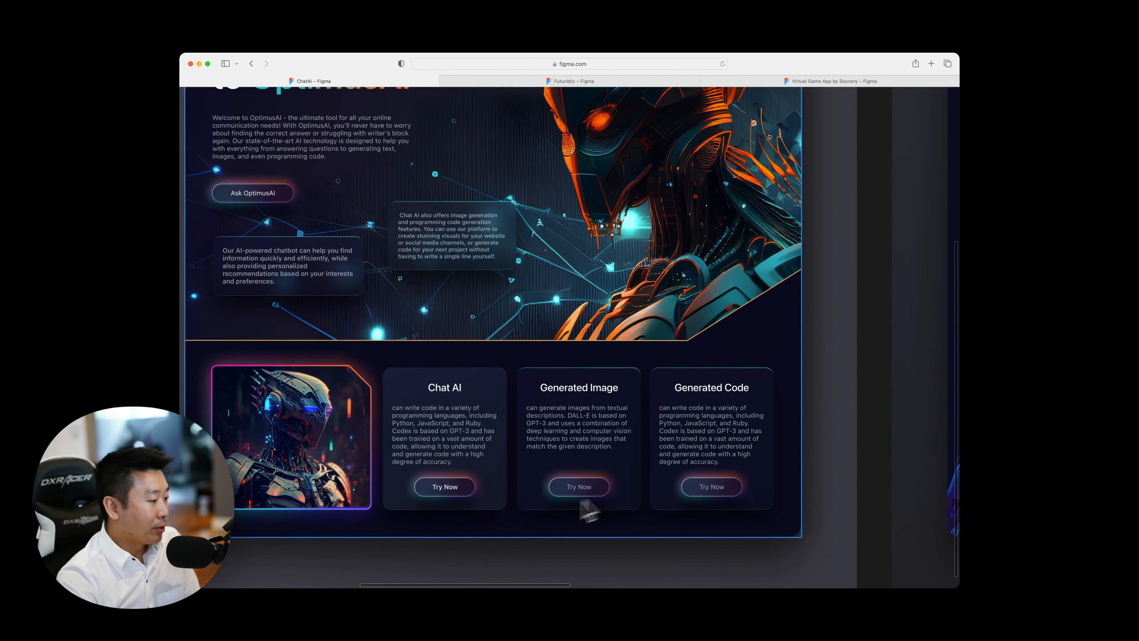
scroll(465, 501, "up", 1)
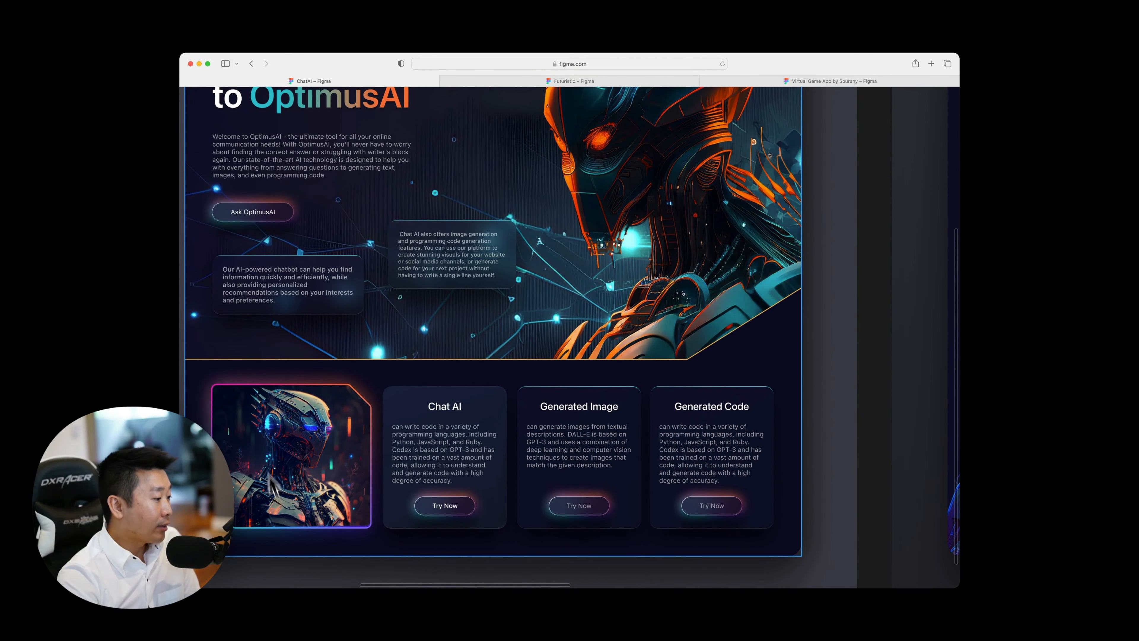
scroll(376, 453, "up", 2)
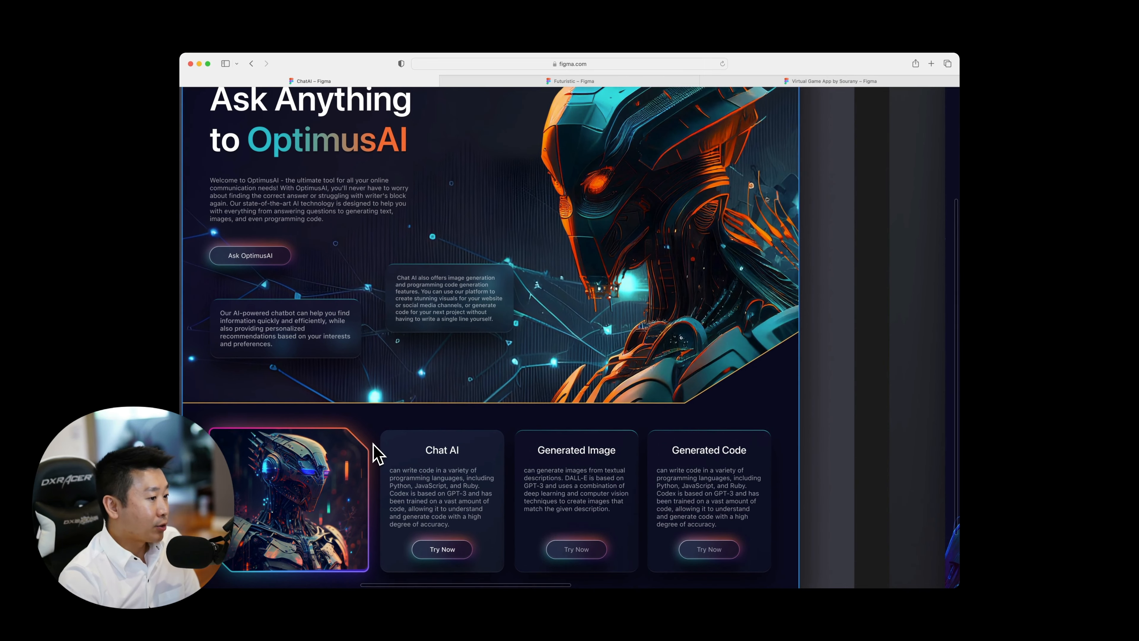
scroll(379, 451, "right", 3)
scroll(381, 448, "left", 3)
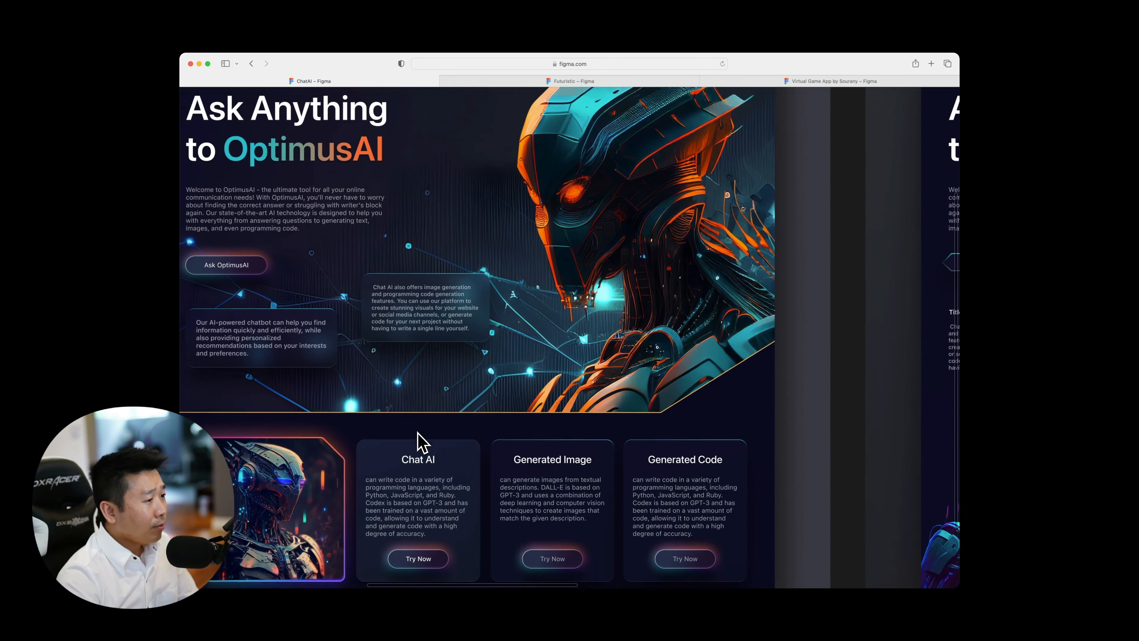
scroll(389, 445, "up", 3)
scroll(418, 433, "up", 2)
scroll(418, 433, "left", 2)
Restore the editor interface, select the icons in Frame 12's navigation bar, and recolor them white.
key("super+backslash")
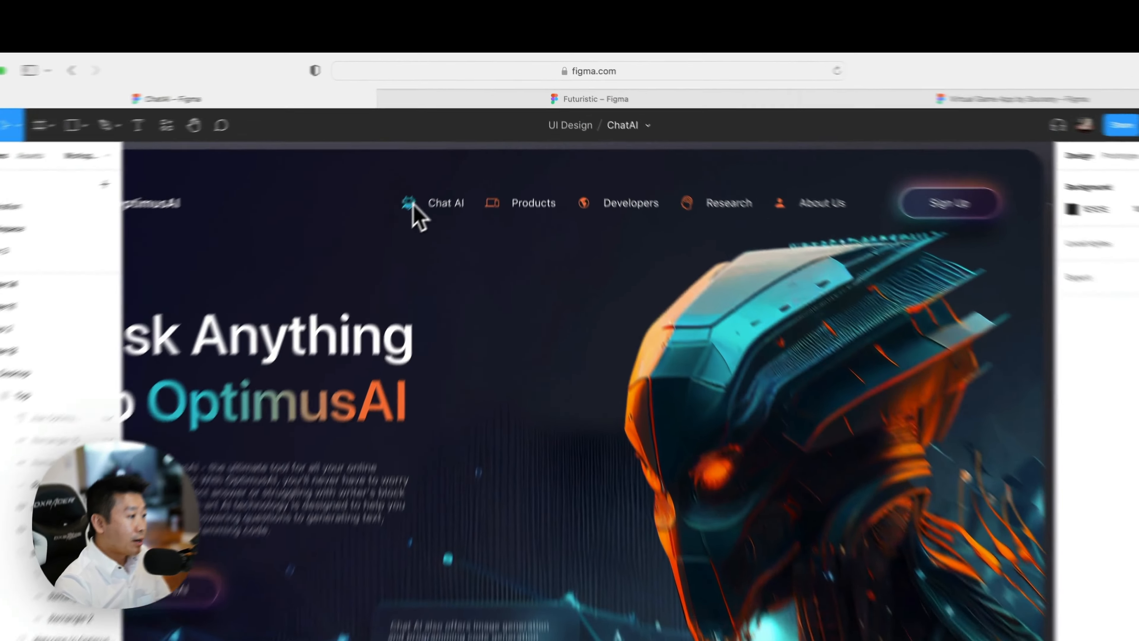
left_click(458, 147, "super")
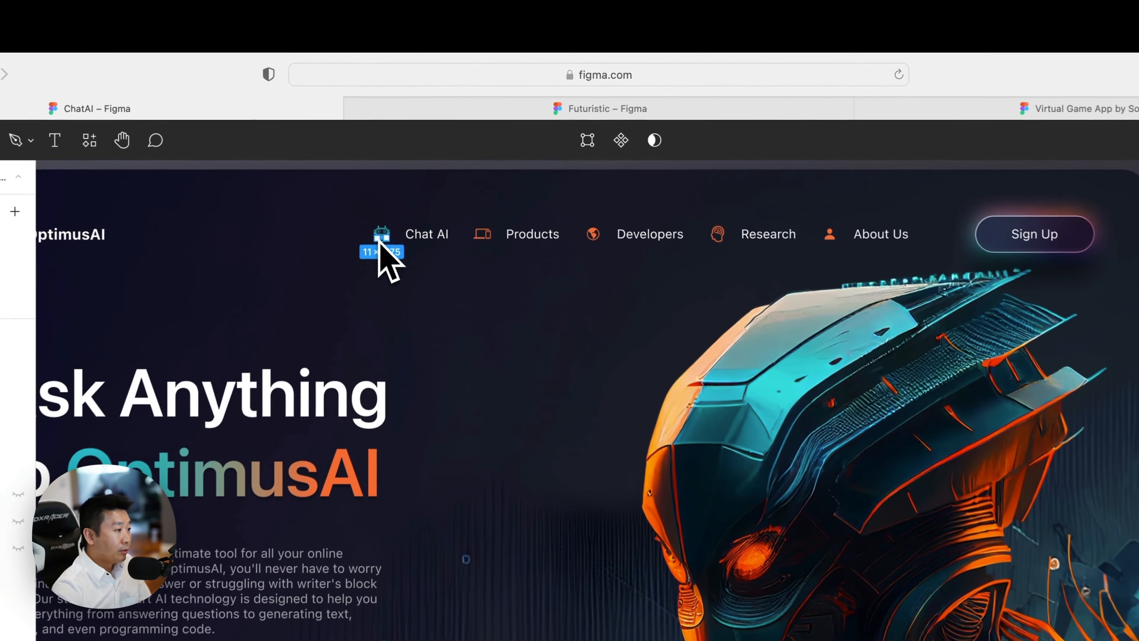
left_click(475, 241, "shift+super")
left_click(599, 242, "shift+super")
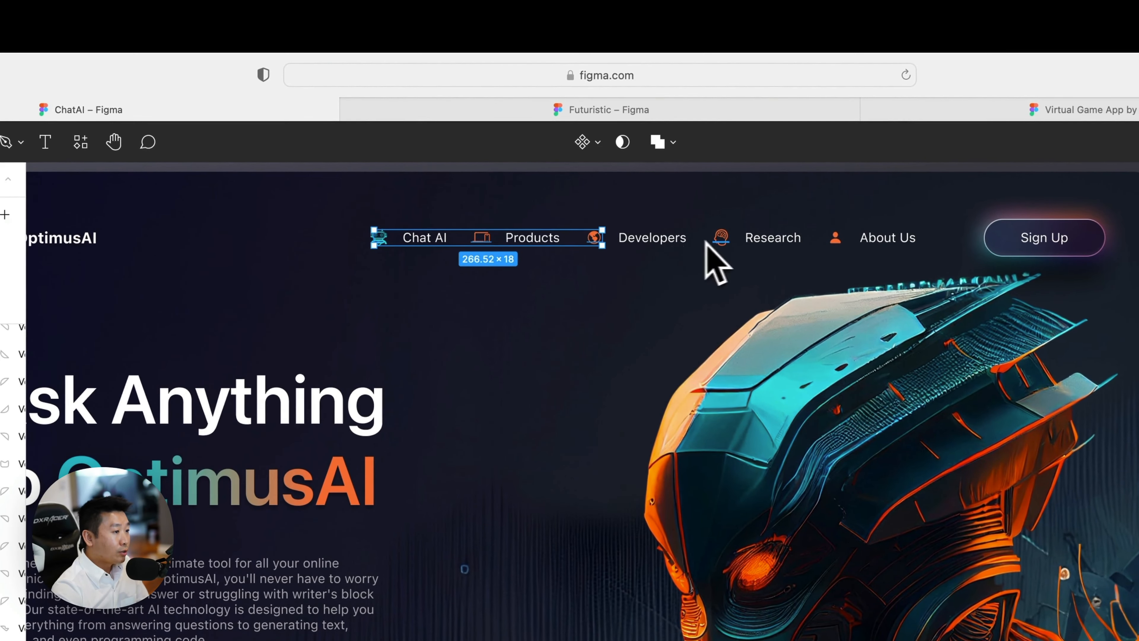
left_click(716, 241, "shift+super")
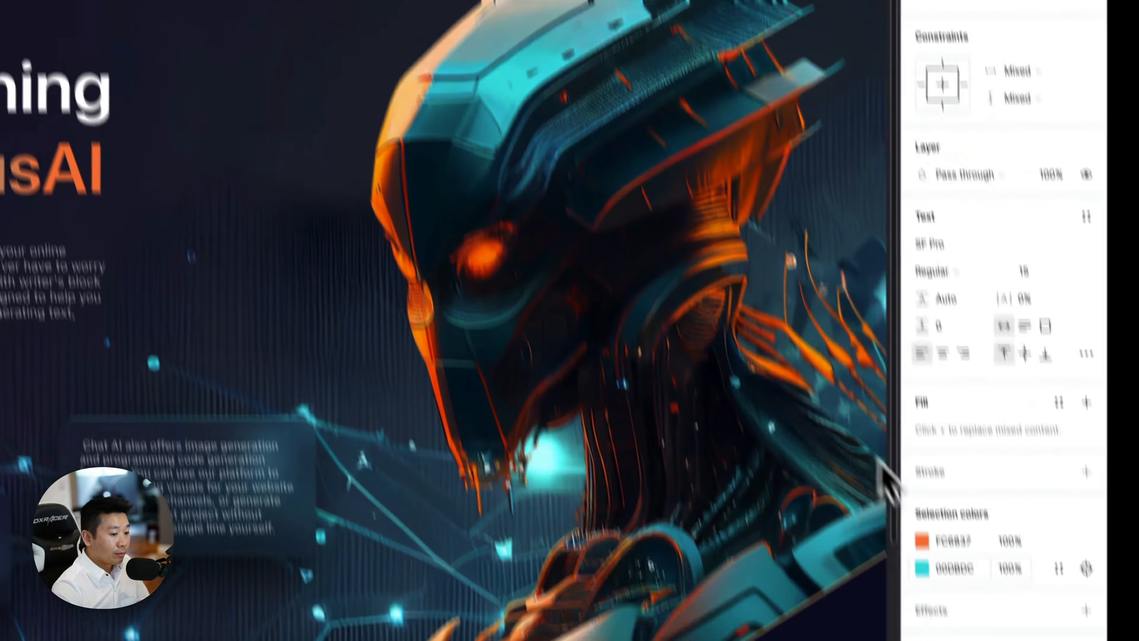
left_click(908, 263)
left_click_drag(887, 263, 551, 300)
left_click(488, 224)
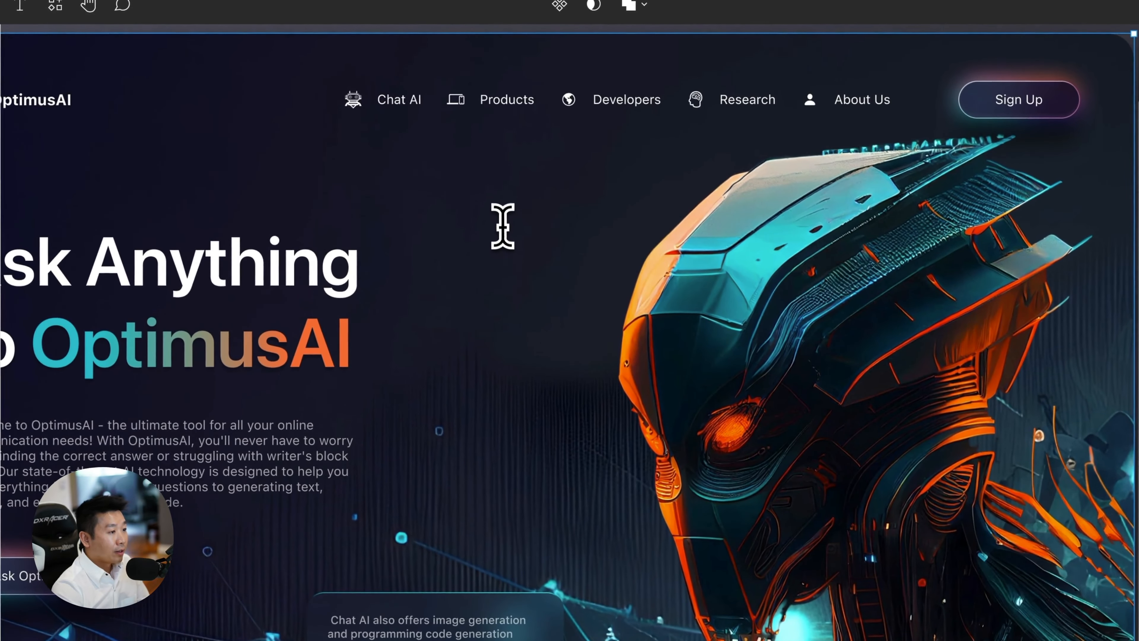
Select the Chat AI icon inside the navigation bar of Frame 12, inspect its selection colors, and clear the selection.
scroll(501, 223, "up", 2)
scroll(501, 222, "left", 2)
scroll(502, 222, "right", 2)
scroll(502, 222, "up", 1)
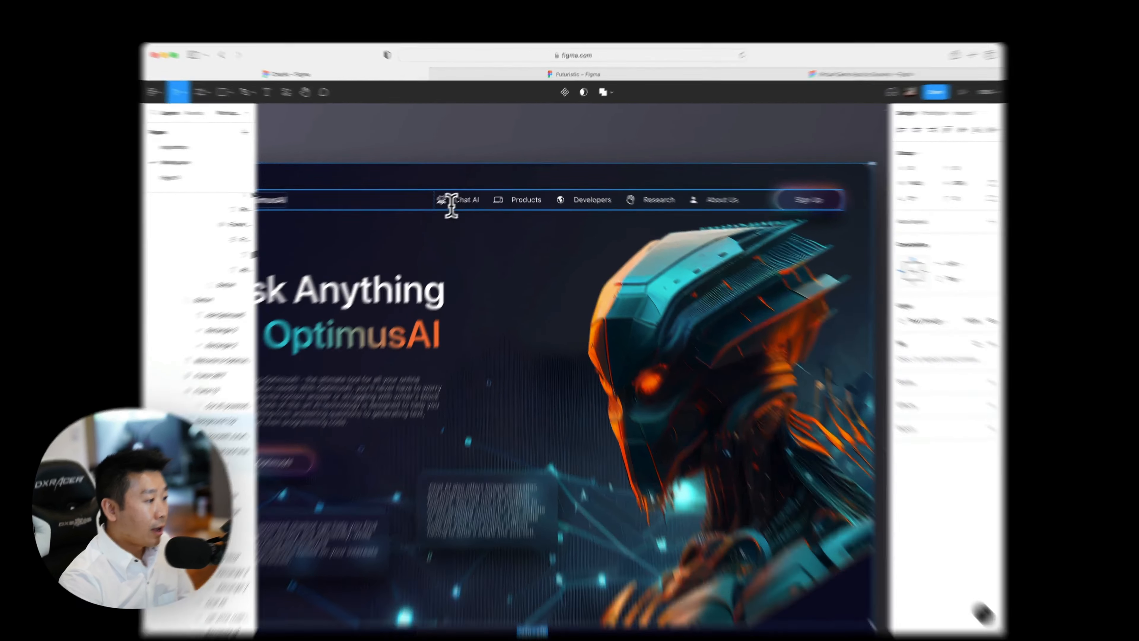
left_click(450, 206)
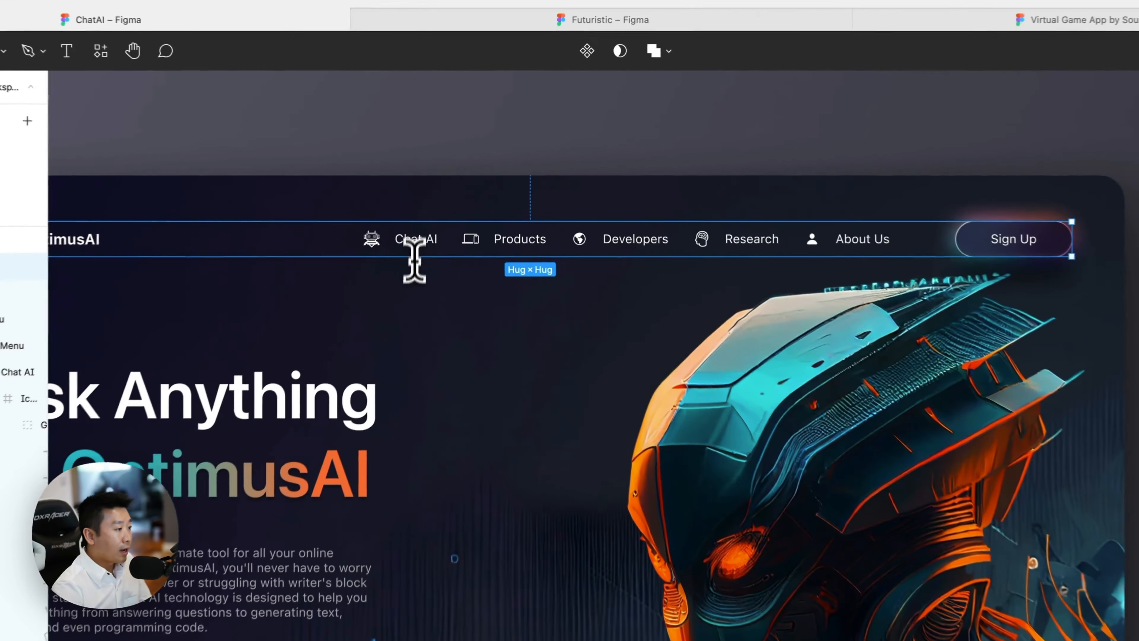
double_click(376, 244)
double_click(377, 244)
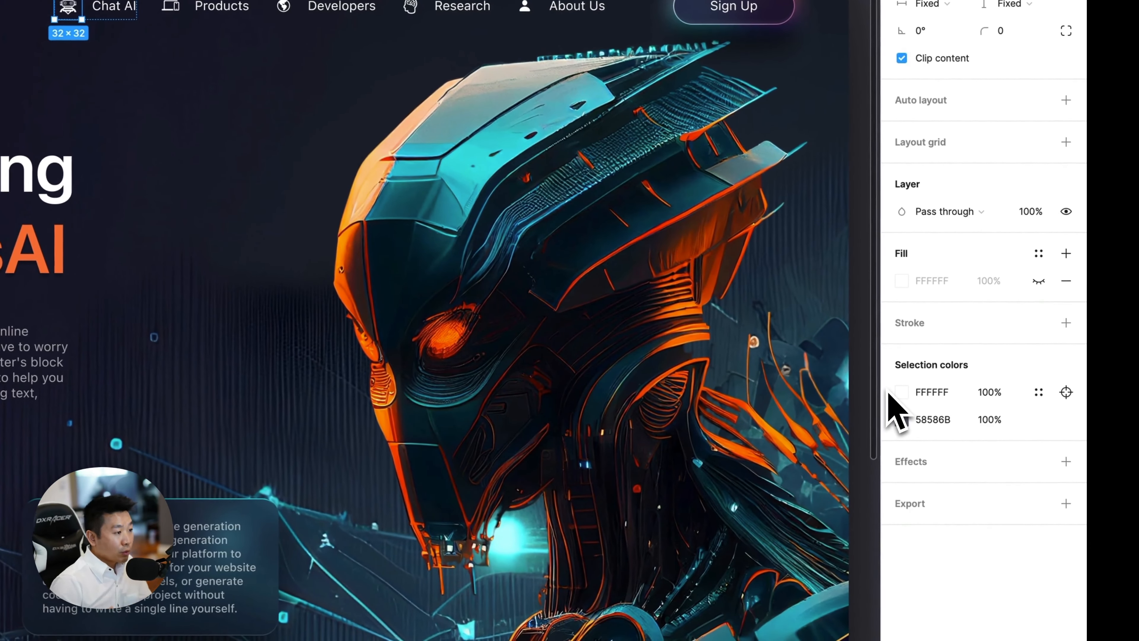
scroll(313, 74, "down", 5)
left_click(332, 315)
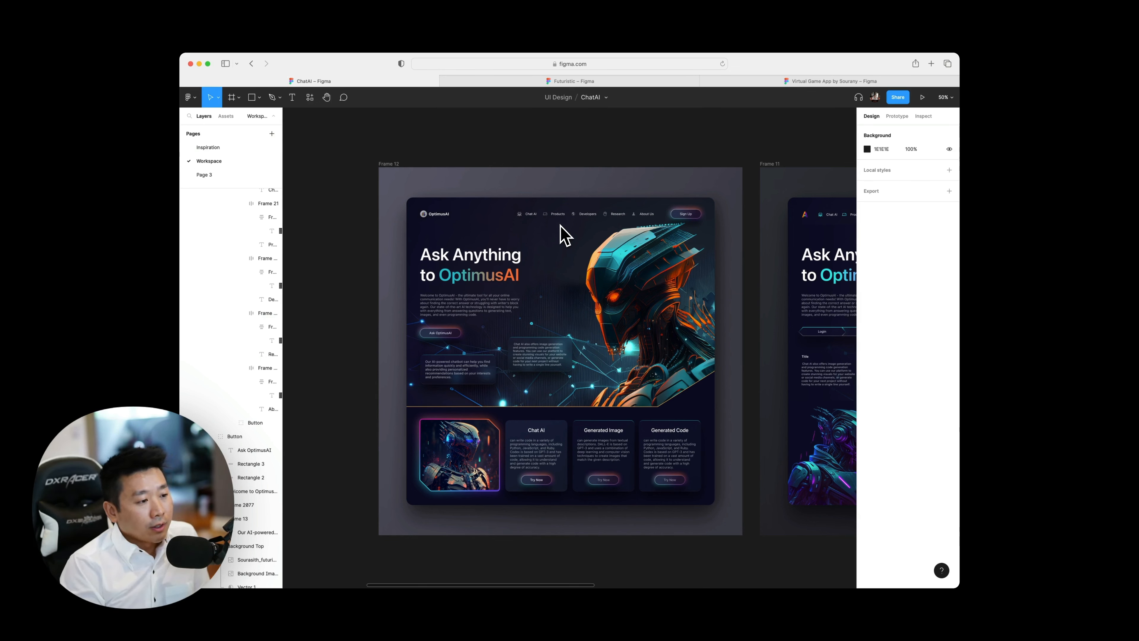
Examine Frame 12's navigation bar, Sign Up button, gradient OptimusAI heading and the teal edges on the cards.
scroll(564, 234, "up", 5, "ctrl")
scroll(561, 236, "up", 3)
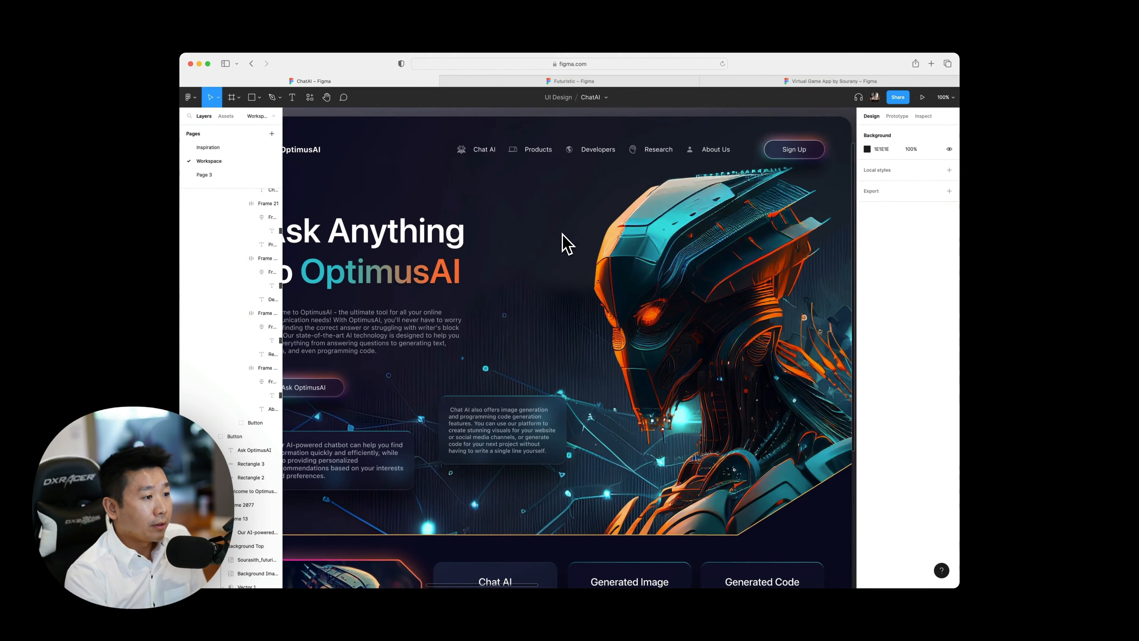
scroll(562, 234, "right", 1)
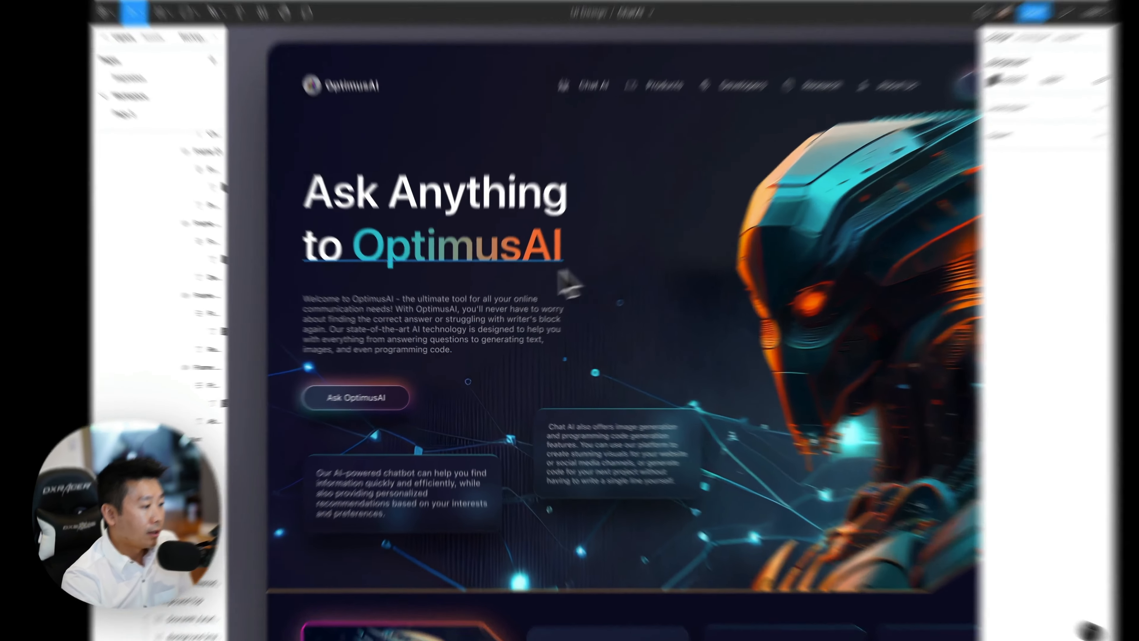
left_click(486, 289, "super")
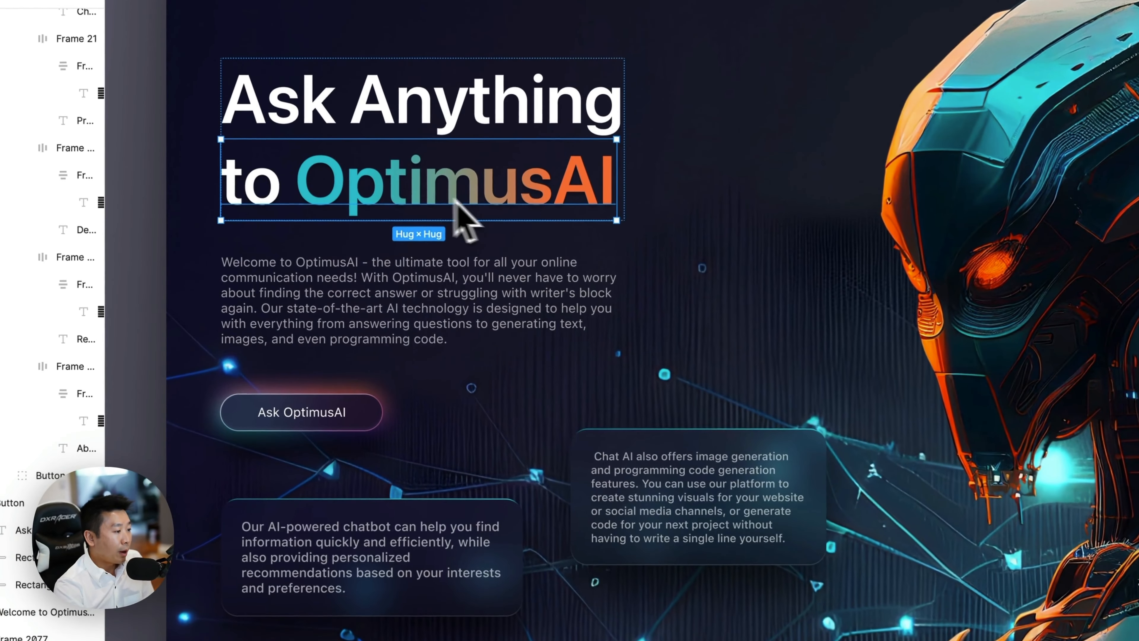
scroll(449, 194, "down", 5)
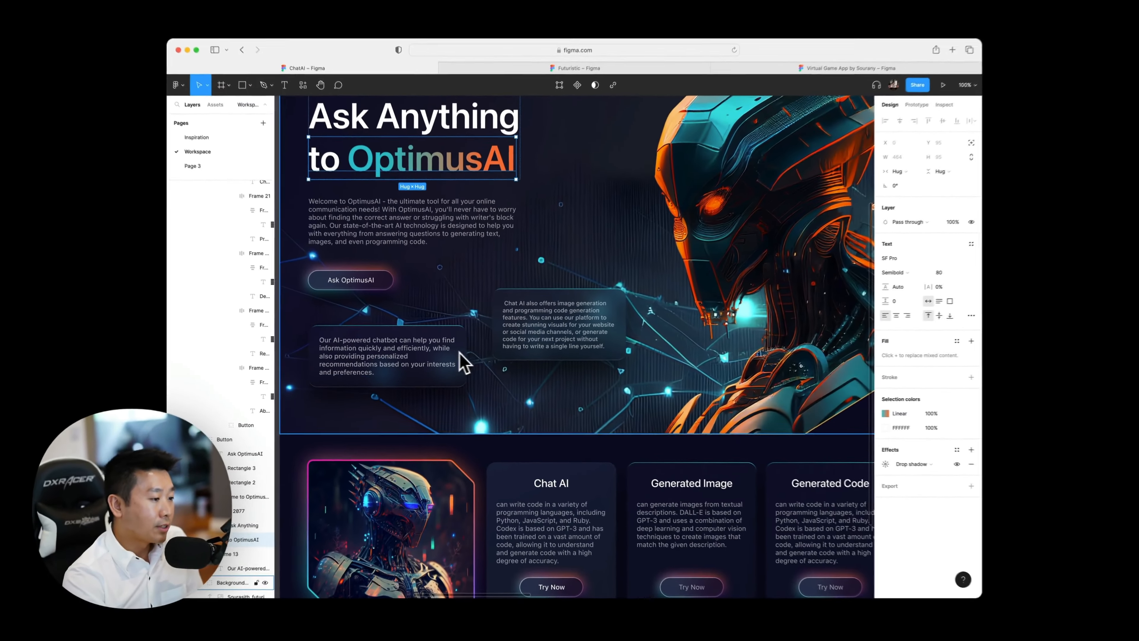
scroll(536, 309, "right", 4)
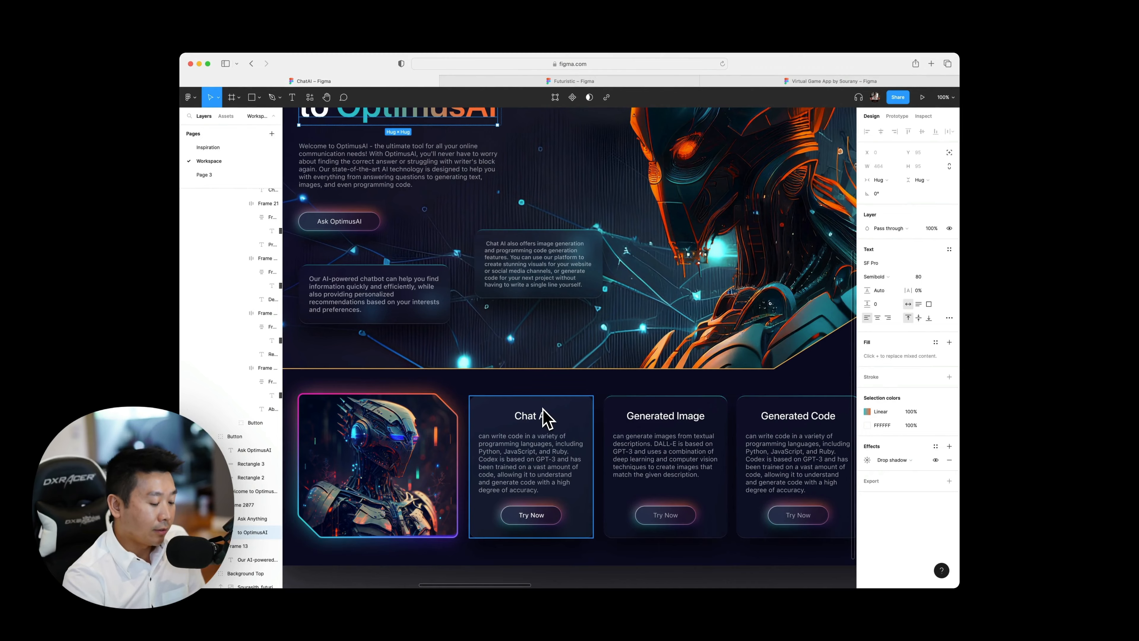
scroll(579, 313, "right", 2)
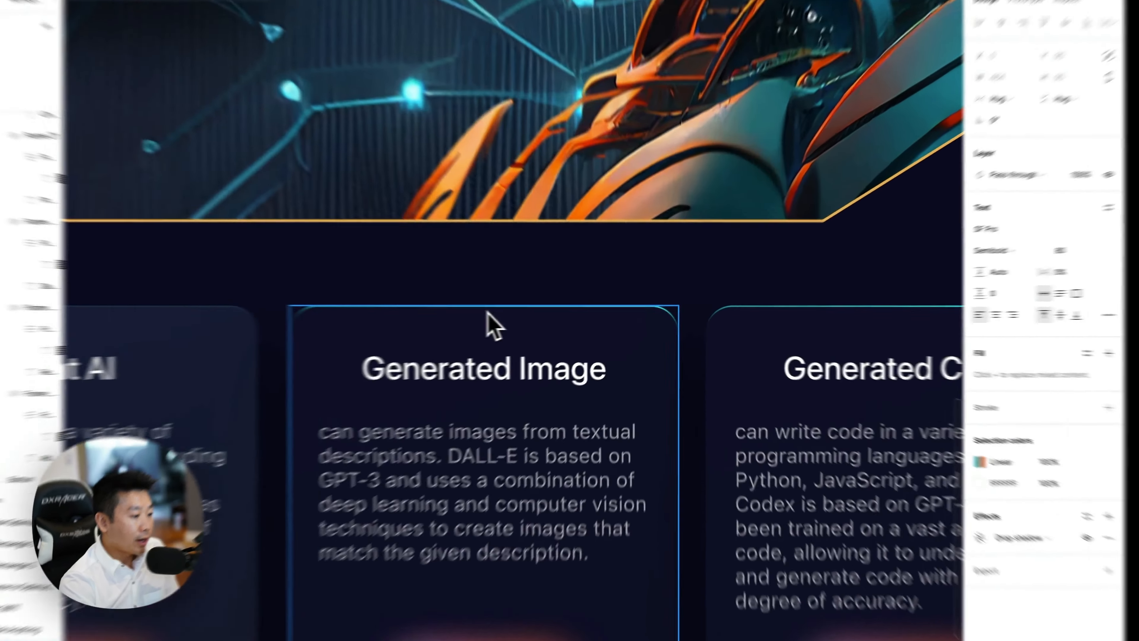
Select the Generated Image and Generated Code cards with the hero text boxes, set their teal linear stroke color to 20% opacity, and clear the selection.
left_click(555, 316, "super")
left_click(741, 332, "shift+super")
scroll(739, 333, "right", 5)
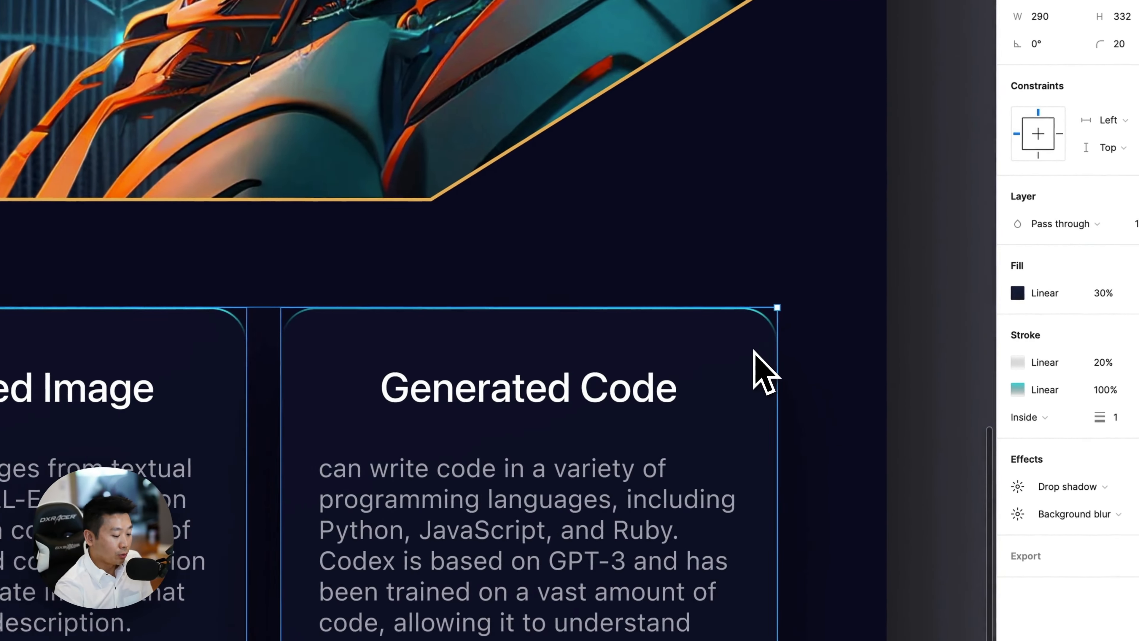
scroll(754, 352, "down", 5)
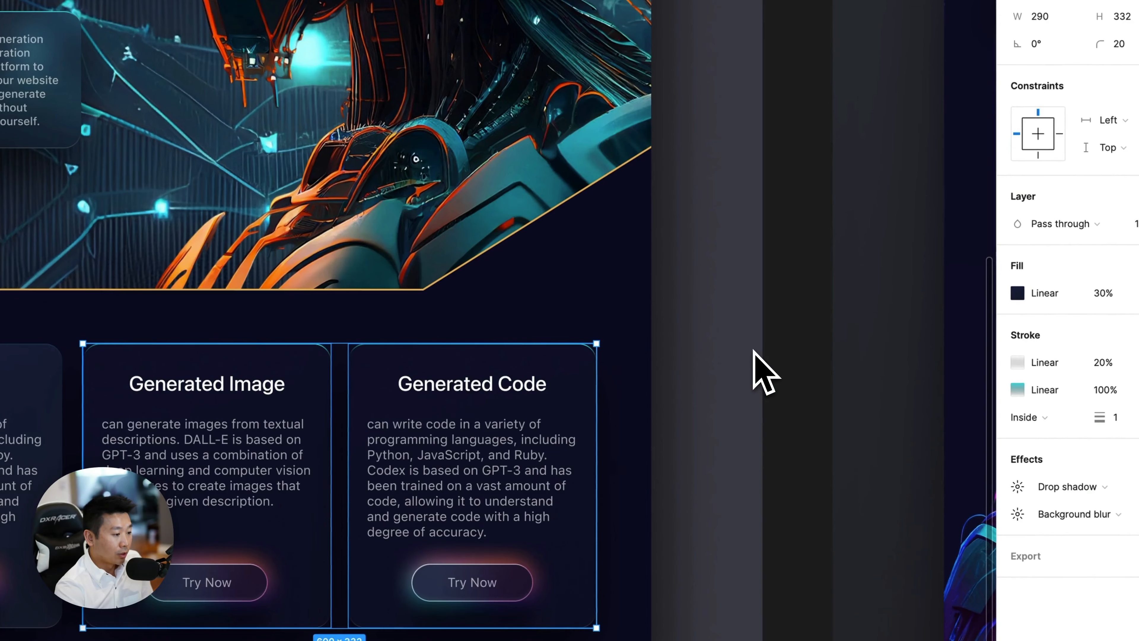
scroll(757, 355, "left", 6)
scroll(762, 350, "up", 3)
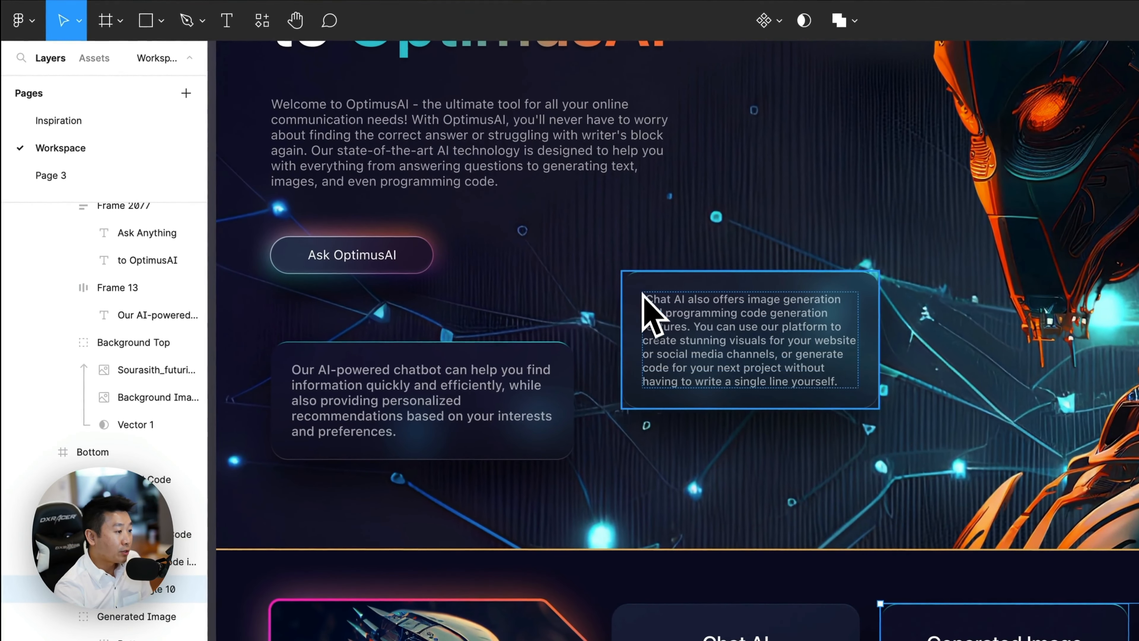
left_click(651, 282)
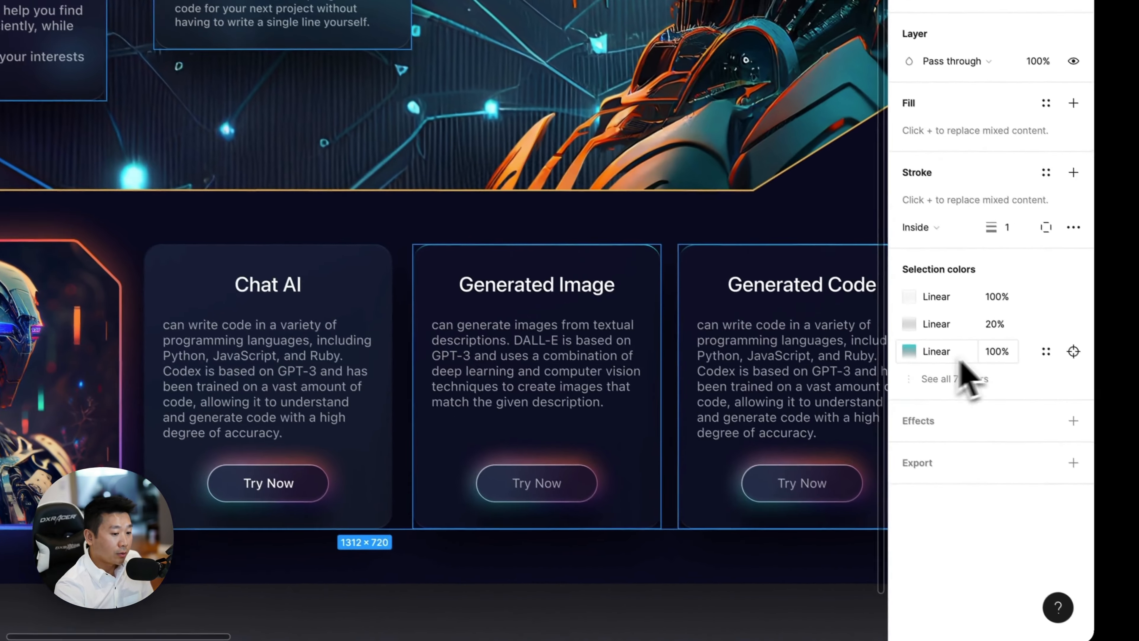
left_click(989, 346)
type("20")
key("Return")
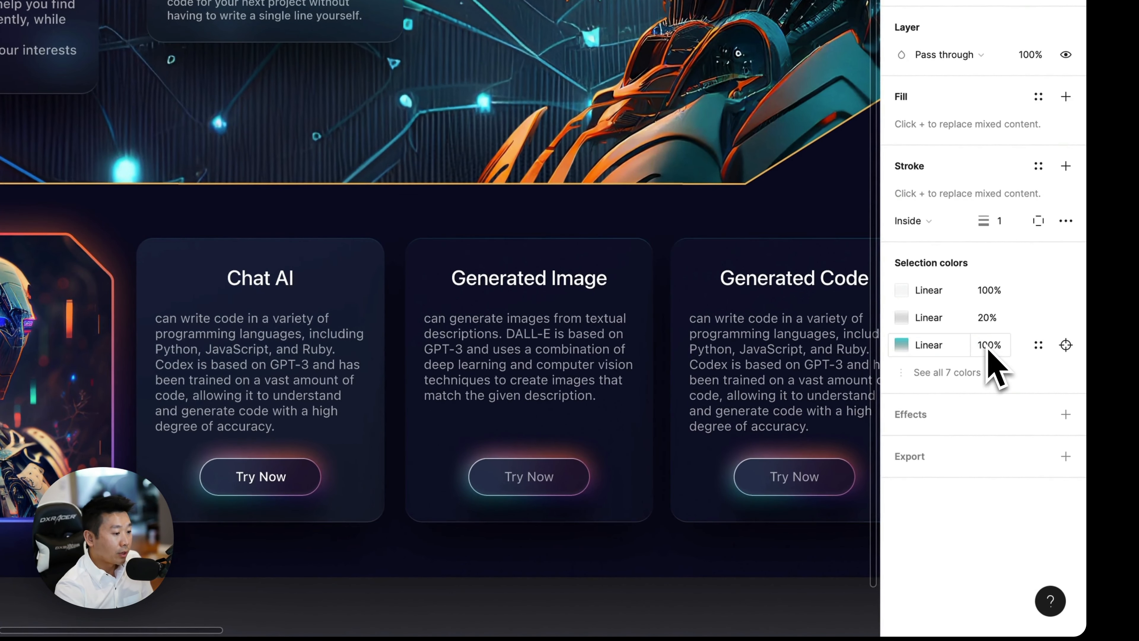
left_click(990, 347)
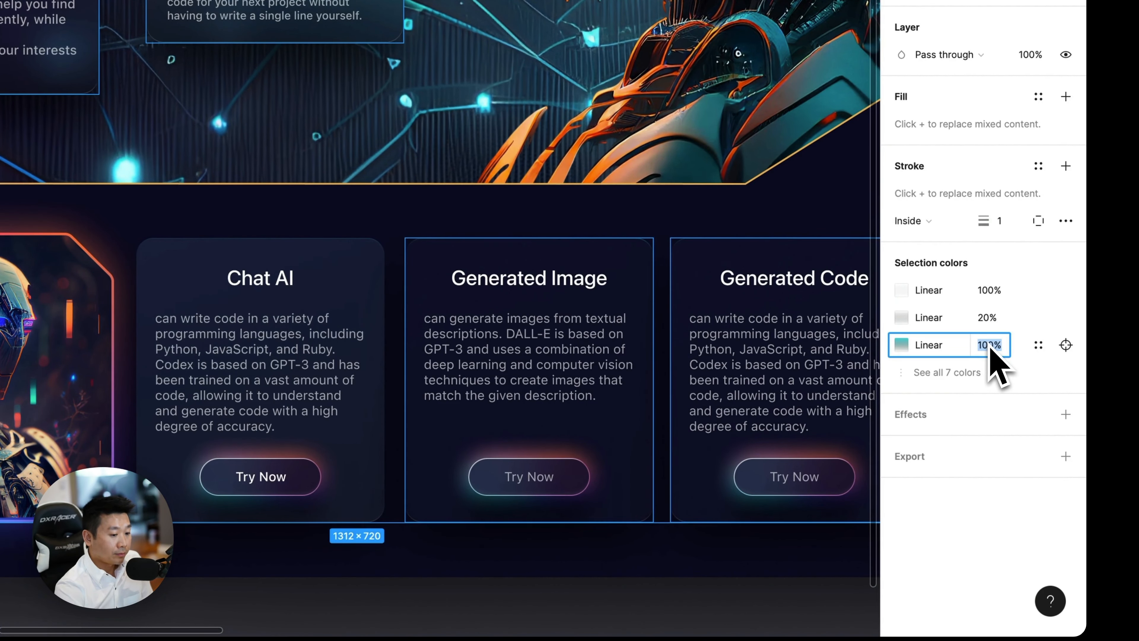
left_click(648, 560)
Select the two text boxes in Frame 12's hero section and lower their teal linear stroke to 20% opacity.
scroll(639, 567, "right", 3)
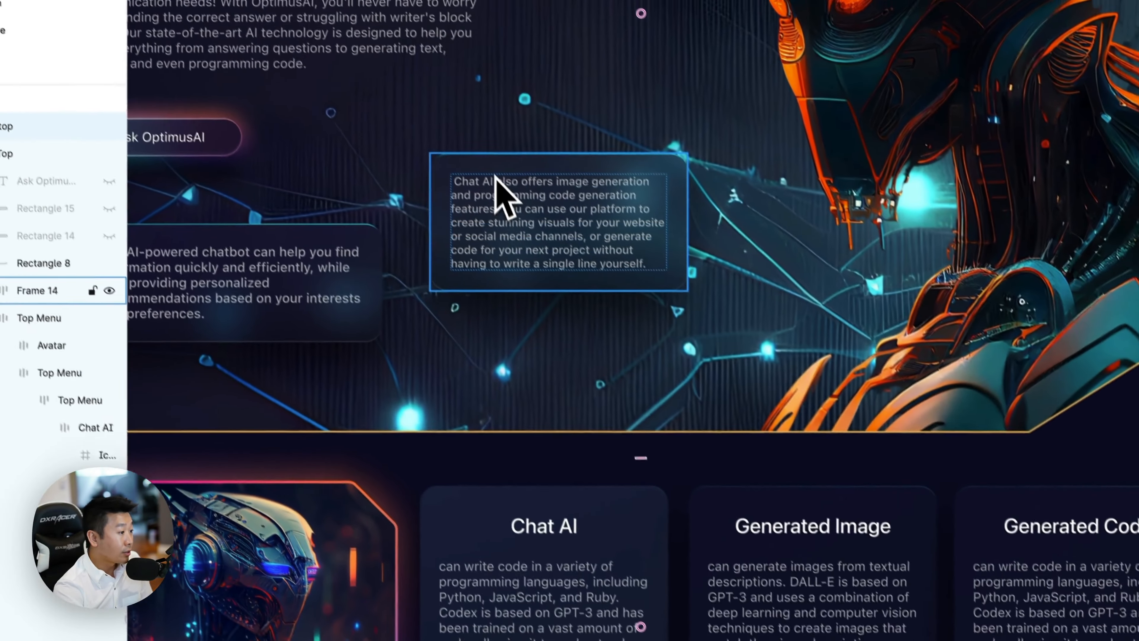
left_click(495, 175)
left_click(321, 237, "shift")
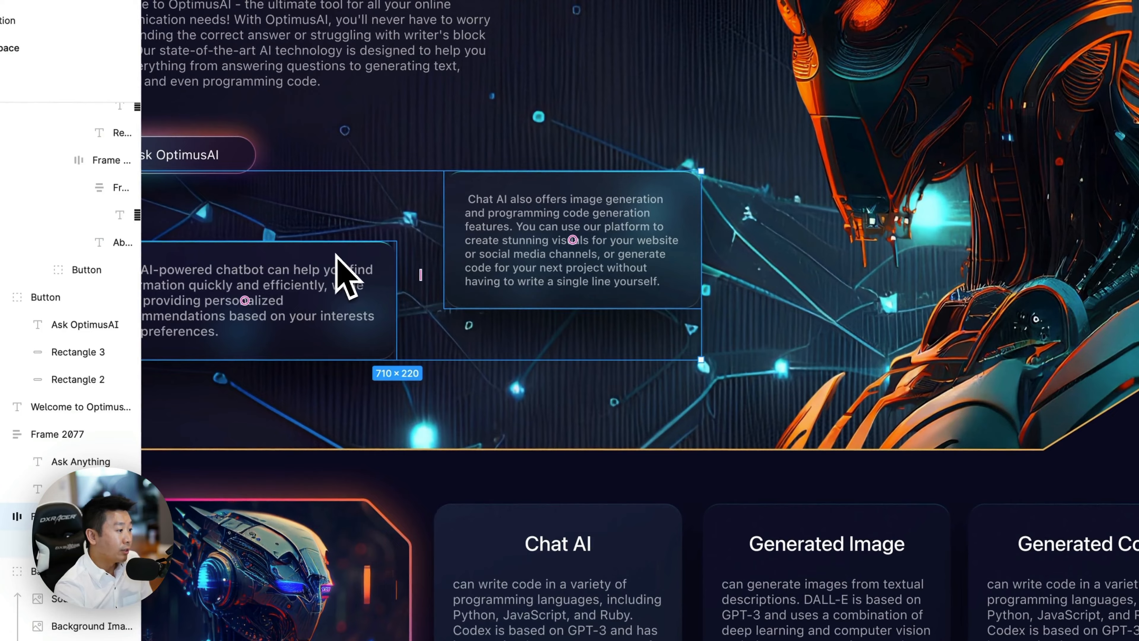
scroll(635, 332, "left", 2)
scroll(649, 348, "left", 3)
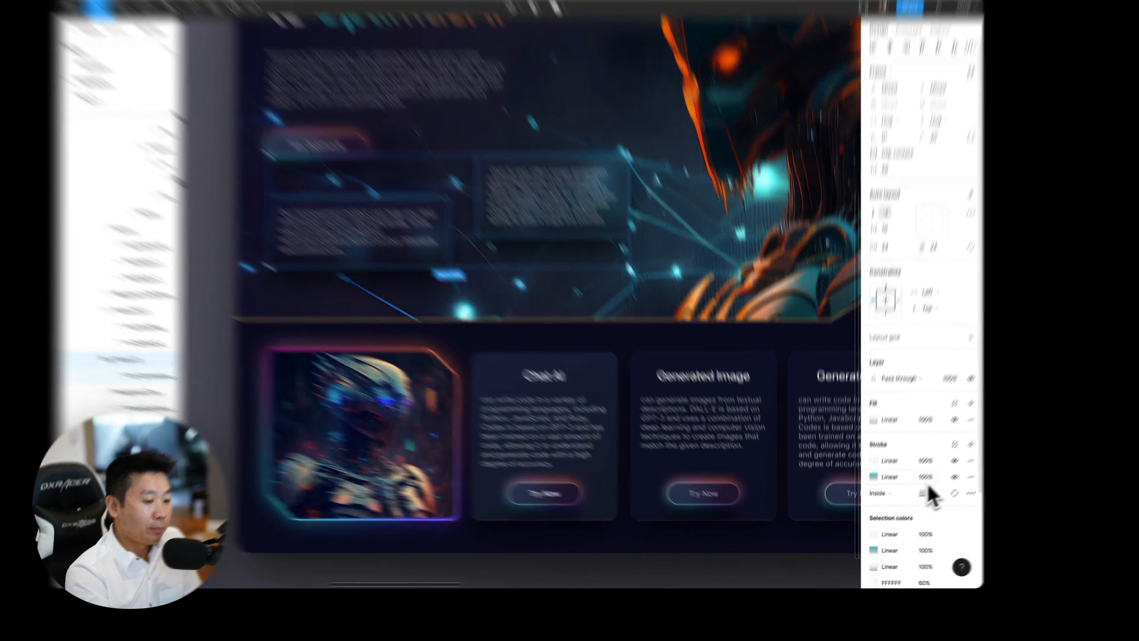
left_click(911, 493)
type("20")
key("Return")
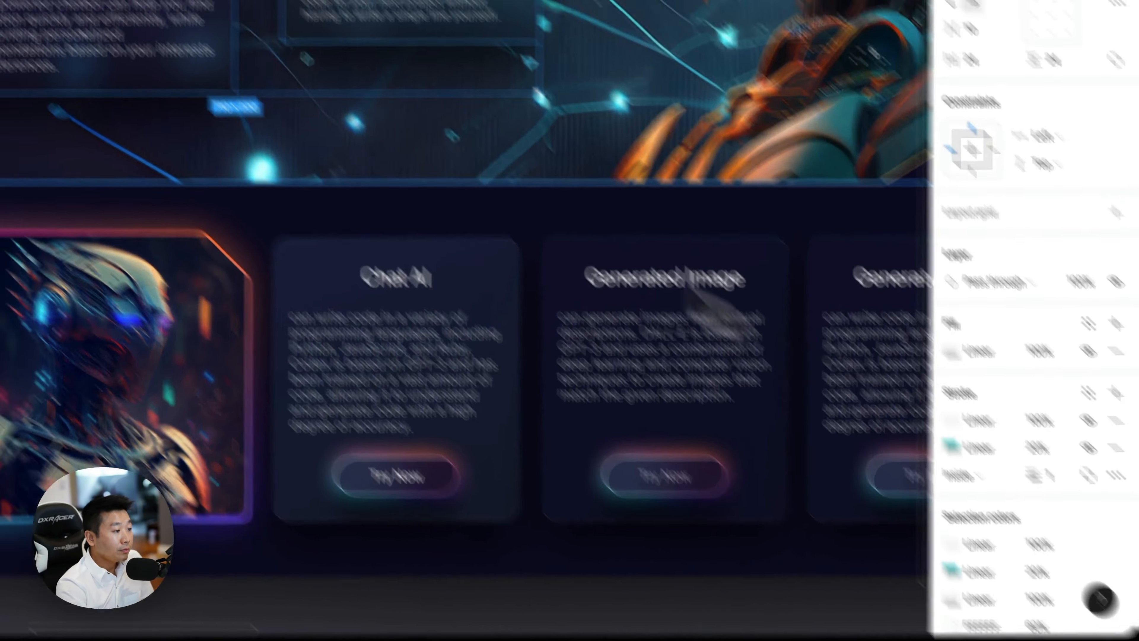
left_click(302, 92)
Examine Frame 12's hero section and lower cards with the toned-down teal strokes, comparing them with the heading, navigation bar and robot artwork.
scroll(302, 92, "up", 2)
scroll(302, 93, "right", 2)
scroll(530, 317, "left", 3)
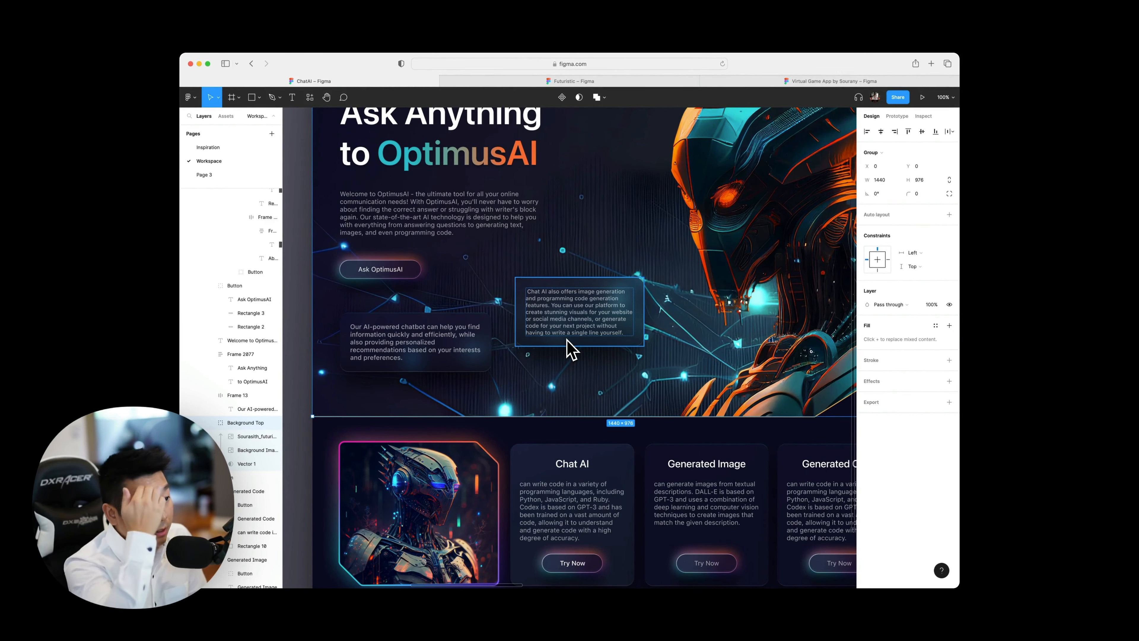
scroll(569, 349, "up", 5)
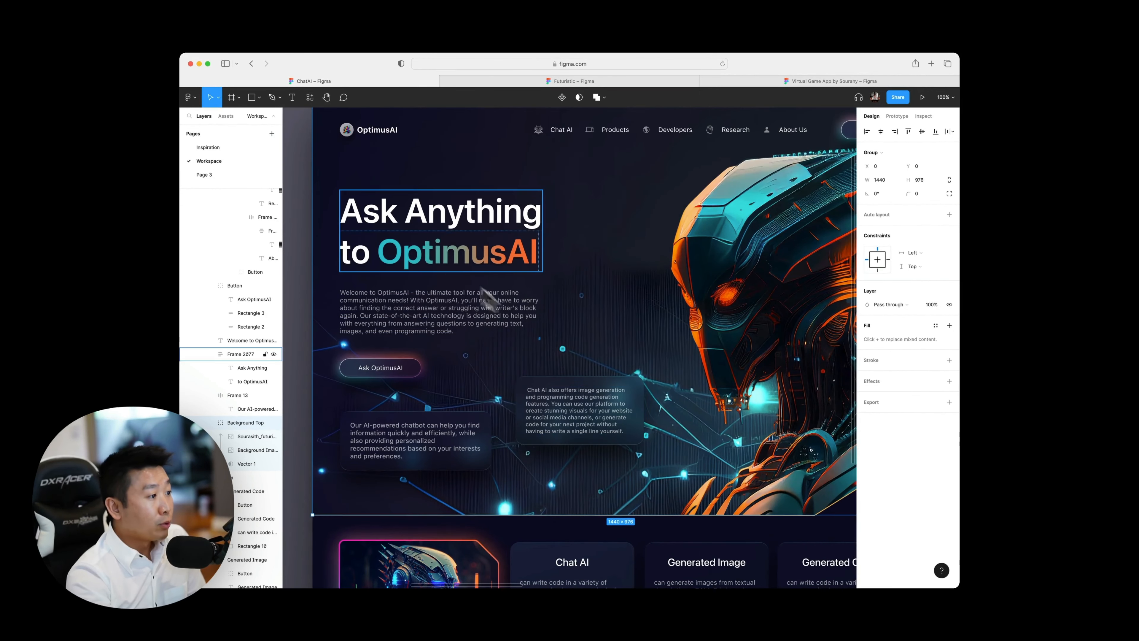
scroll(515, 278, "right", 4)
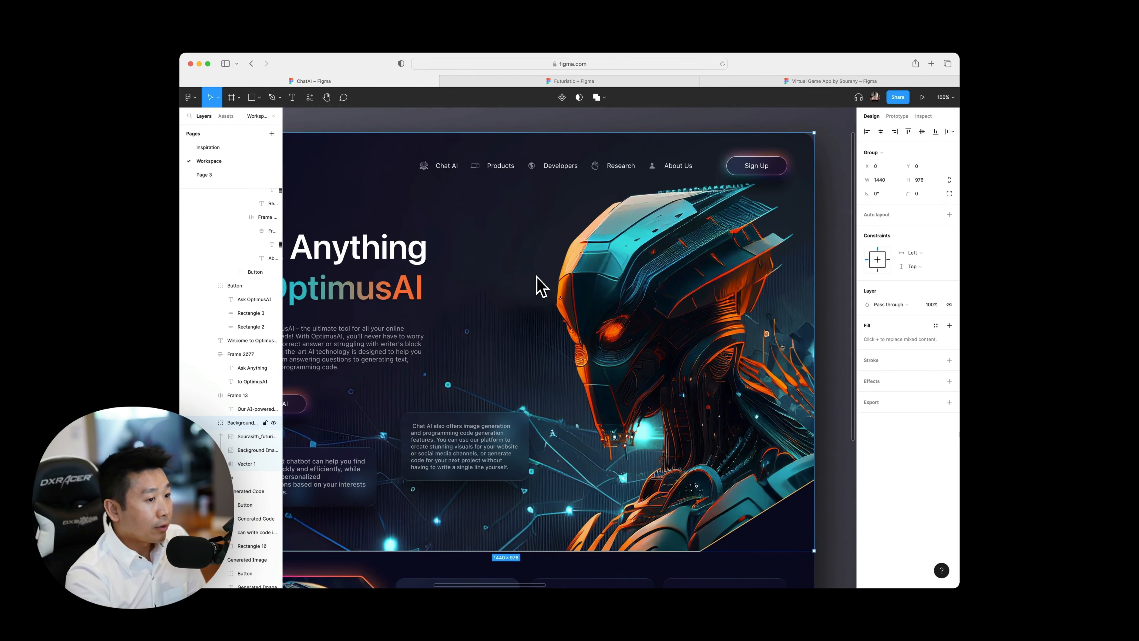
scroll(538, 379, "down", 1)
scroll(544, 389, "down", 3)
scroll(529, 399, "left", 4)
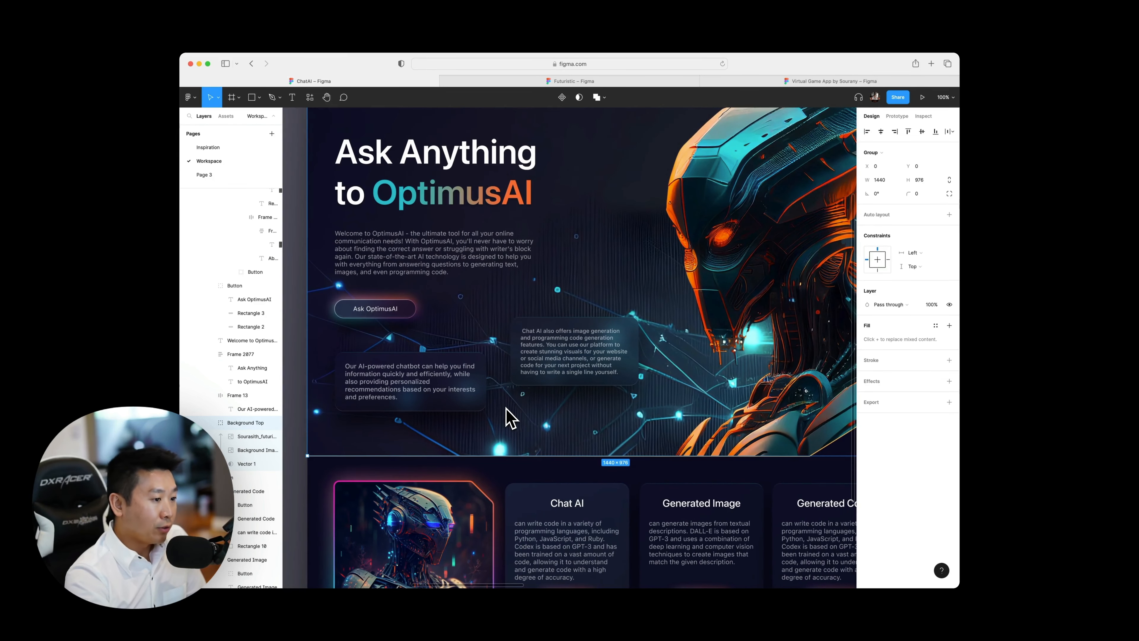
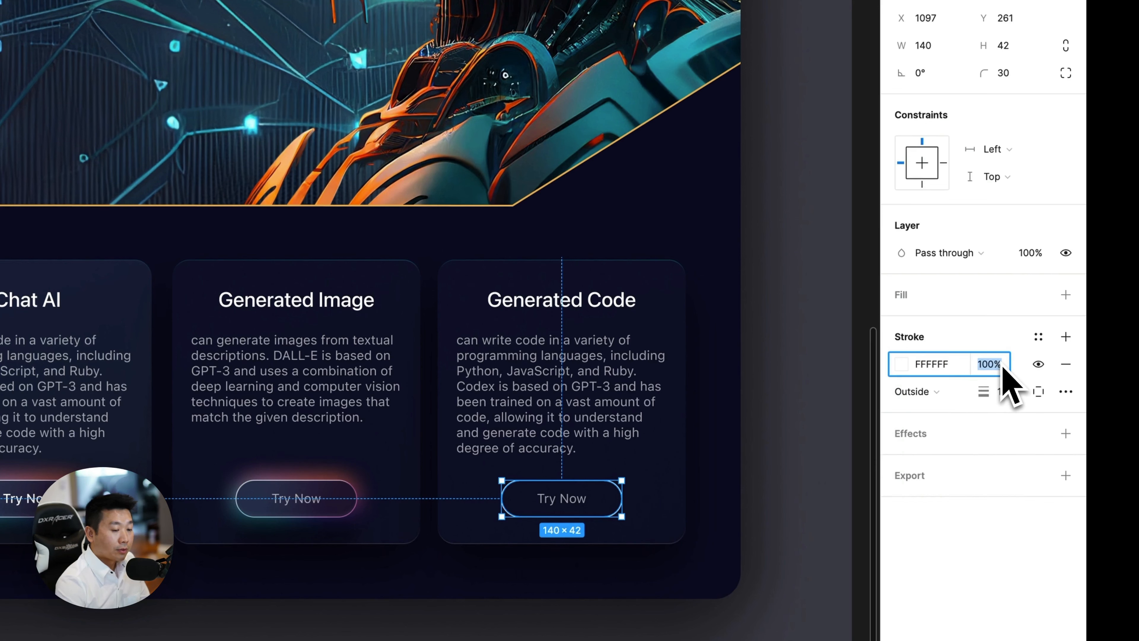
Set the white outline stroke of the Generated Code card's Try Now button to 20% opacity.
key("Escape")
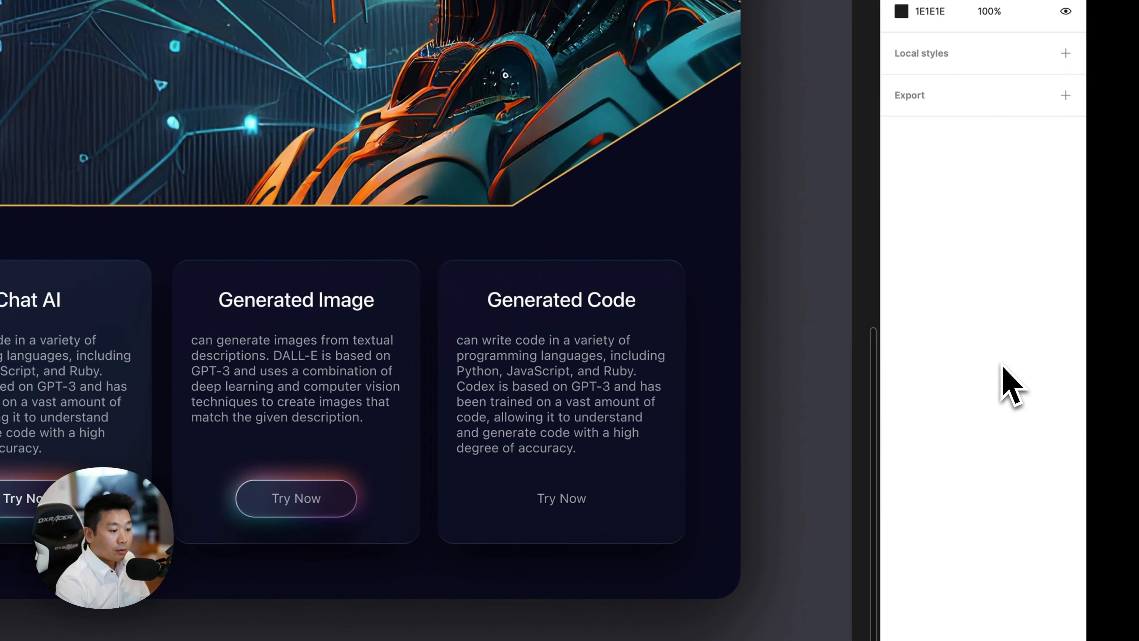
key("super+z")
left_click(978, 364)
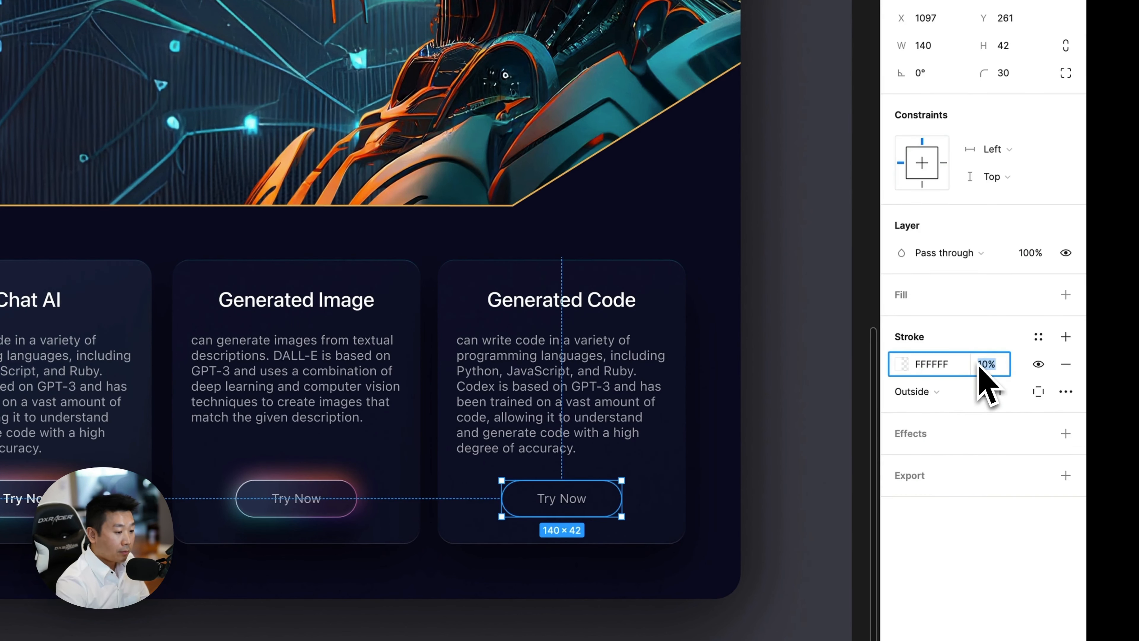
type("20")
key("Return")
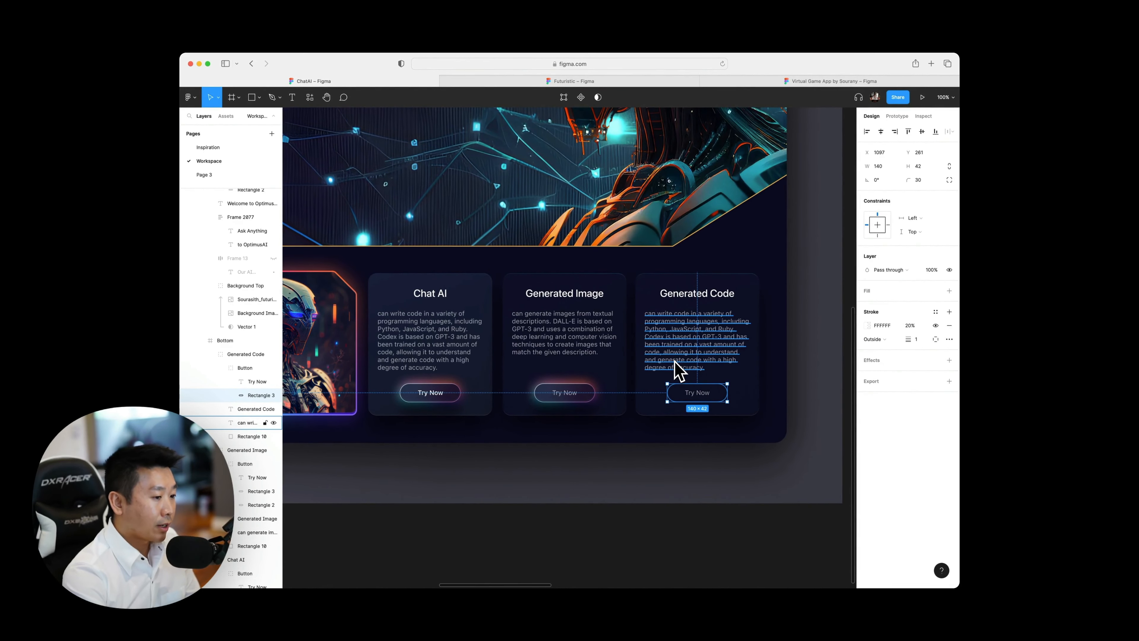
Try centre-aligning the description text in Frame 12's Generated Code card, then clear the selection.
left_click(711, 344)
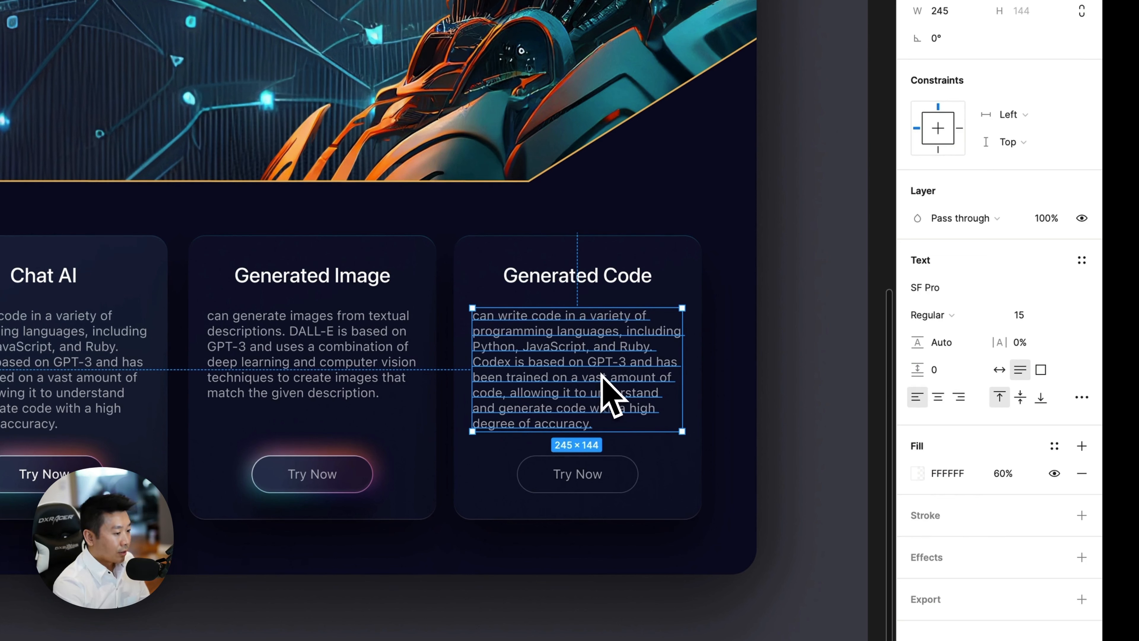
left_click(566, 281)
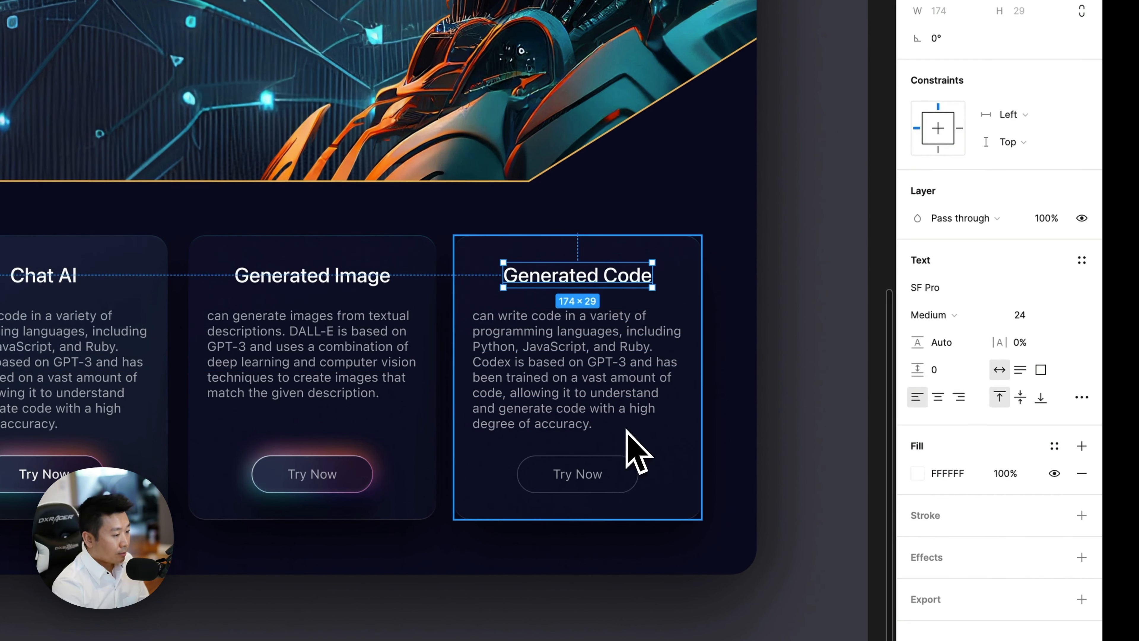
left_click(569, 389)
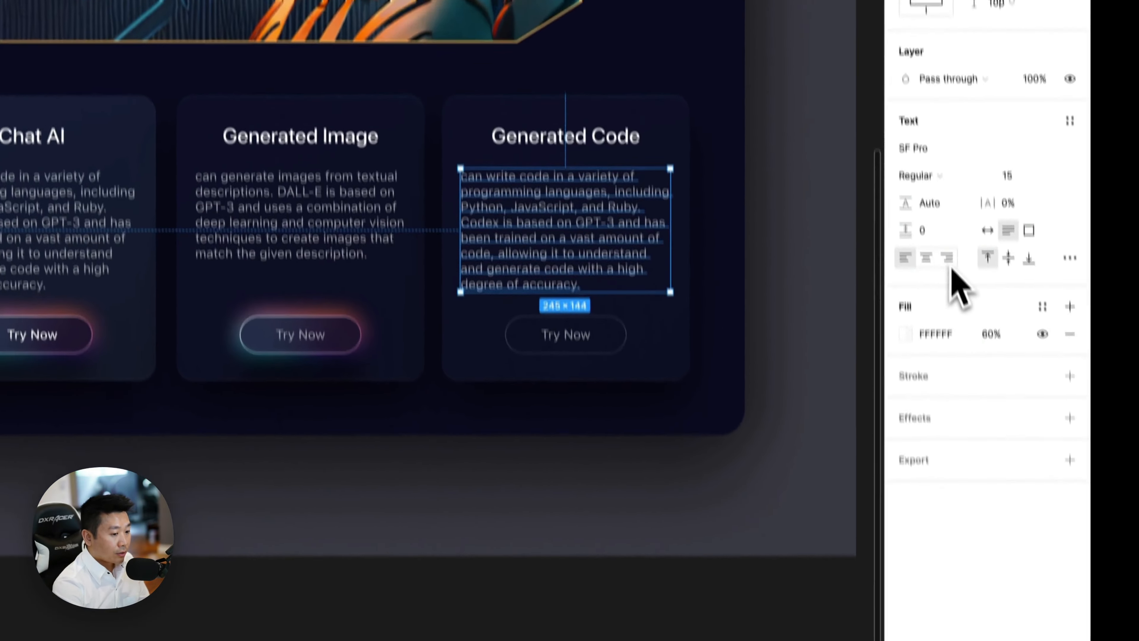
left_click(938, 397)
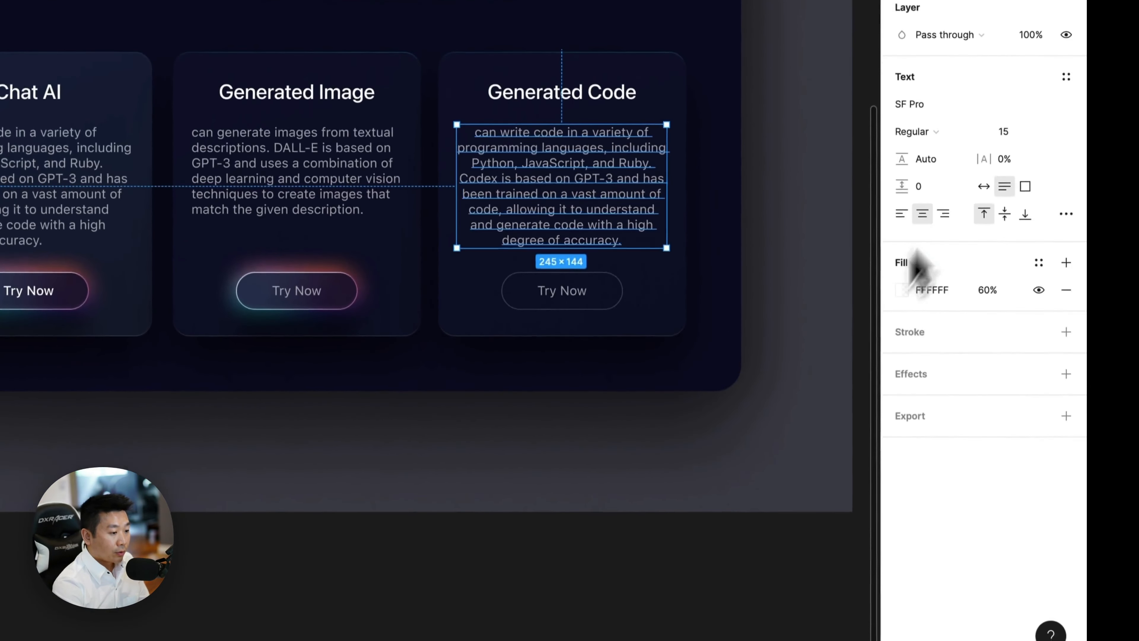
left_click(628, 573)
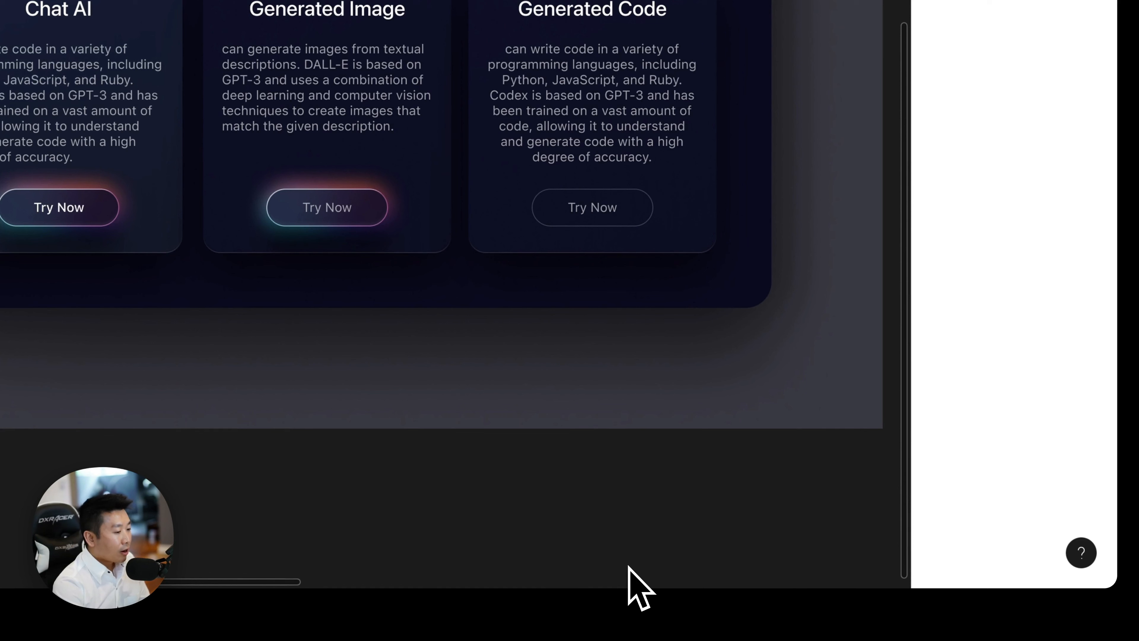
Undo and redo the description's centre alignment to compare both versions, ending with the left-aligned text and nothing selected.
key("super+z")
key("super+z")
left_click(628, 565)
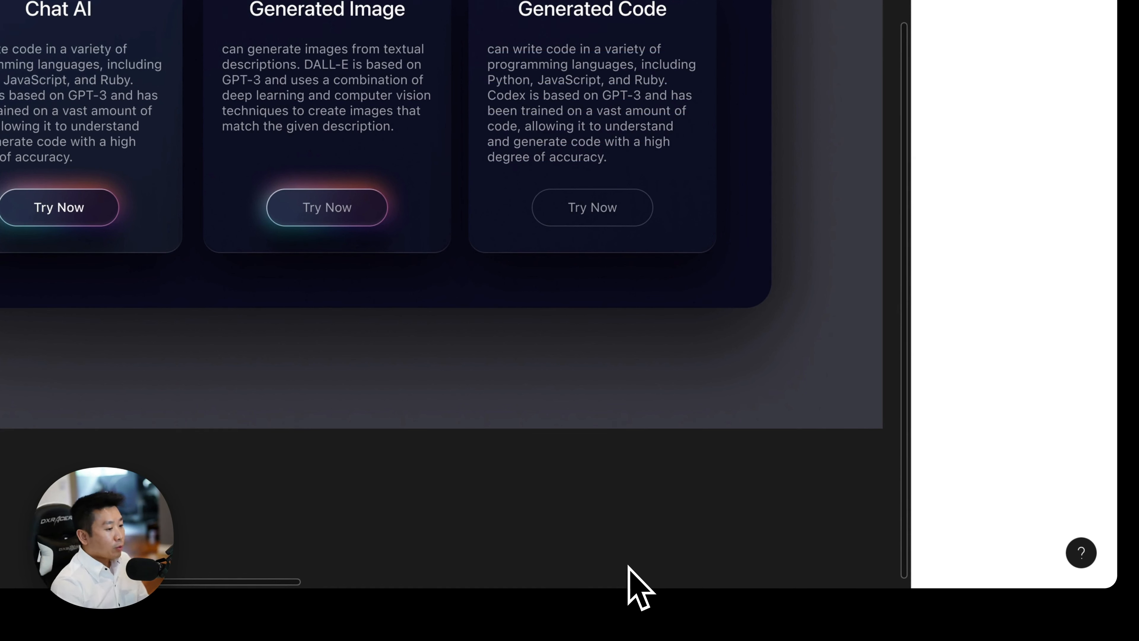
key("super+shift+z")
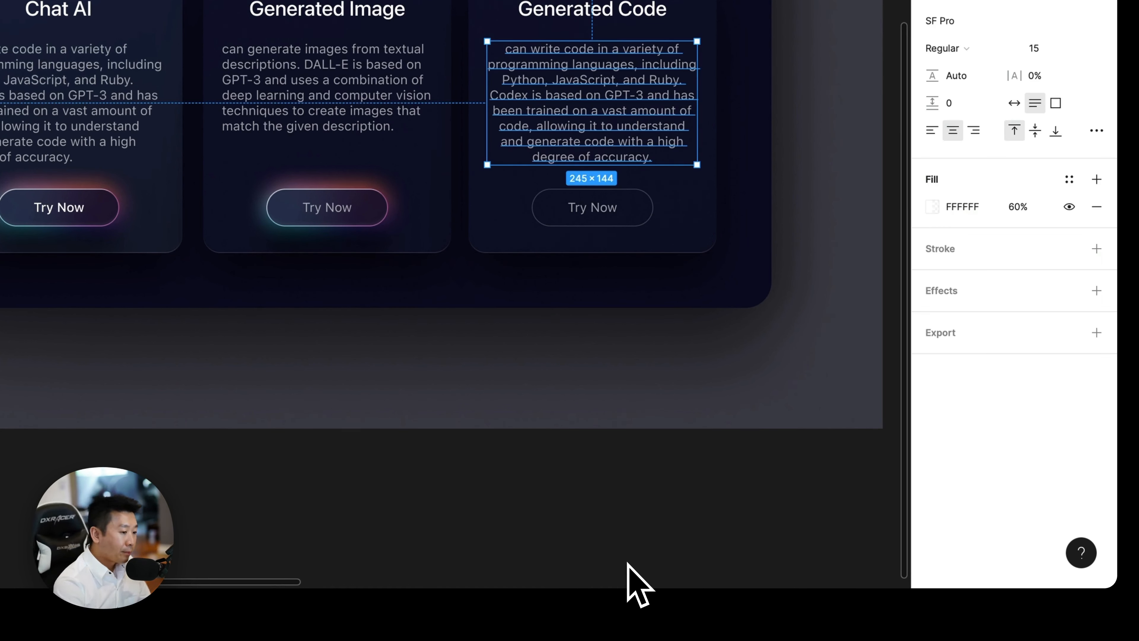
key("super+z")
left_click(629, 566)
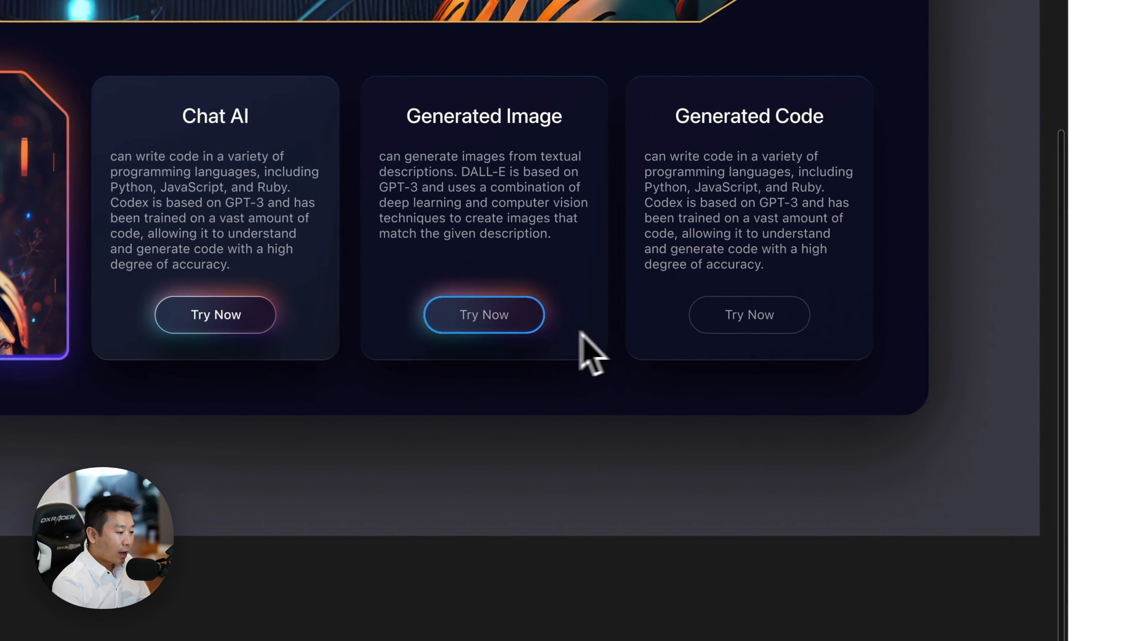
Shrink the outline of the Generated Code card's Try Now button around its centre to 112 × 34.
left_click(576, 365)
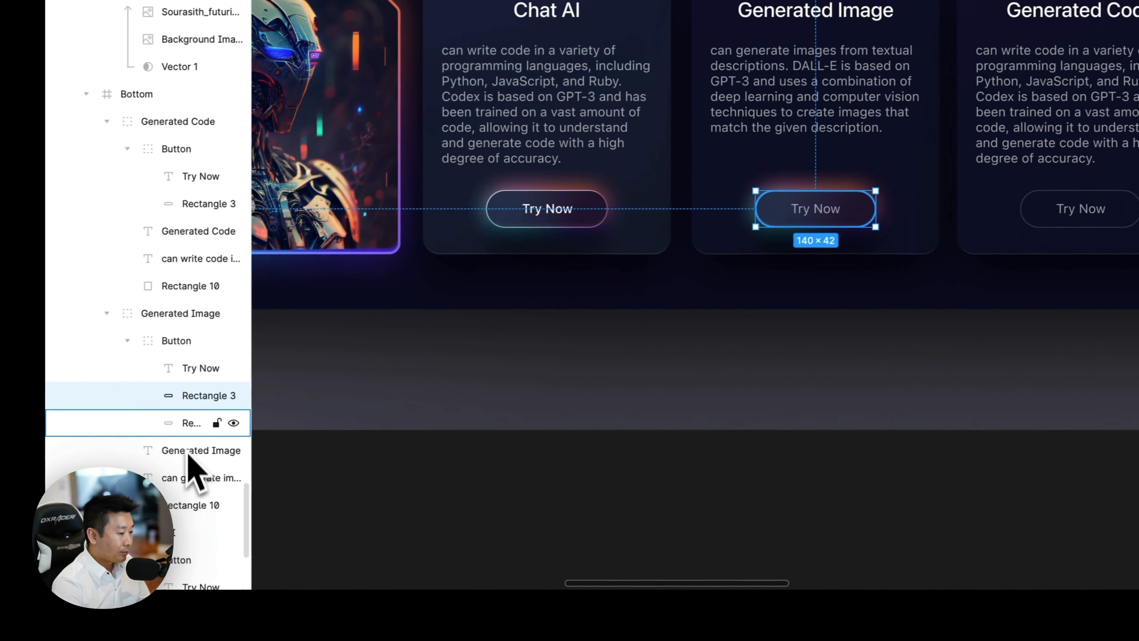
left_click(503, 514)
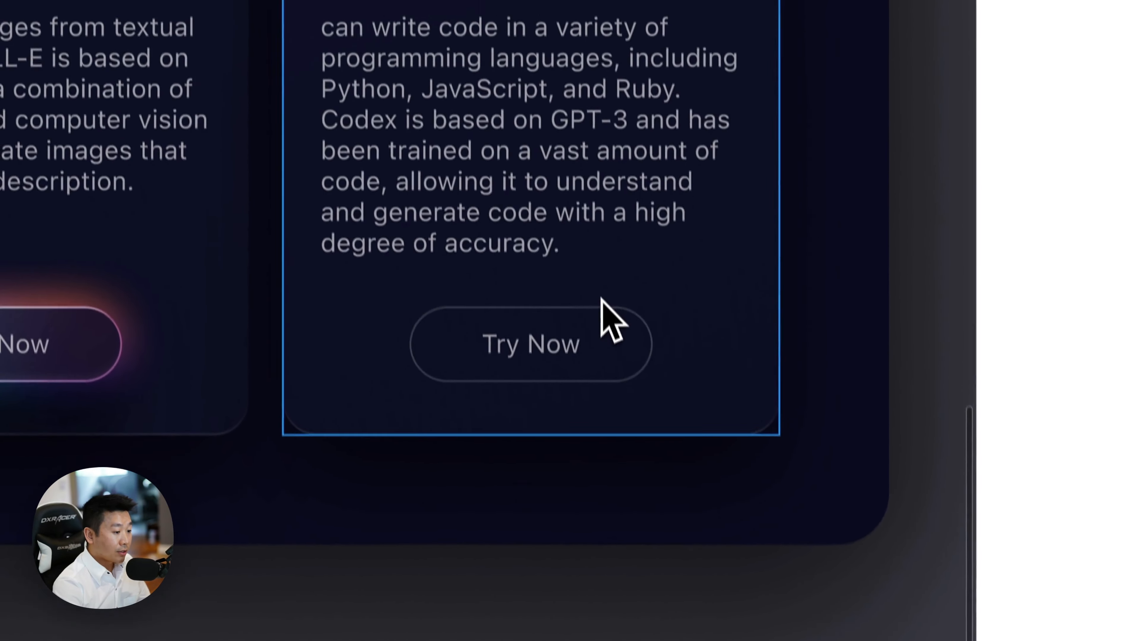
left_click(955, 198)
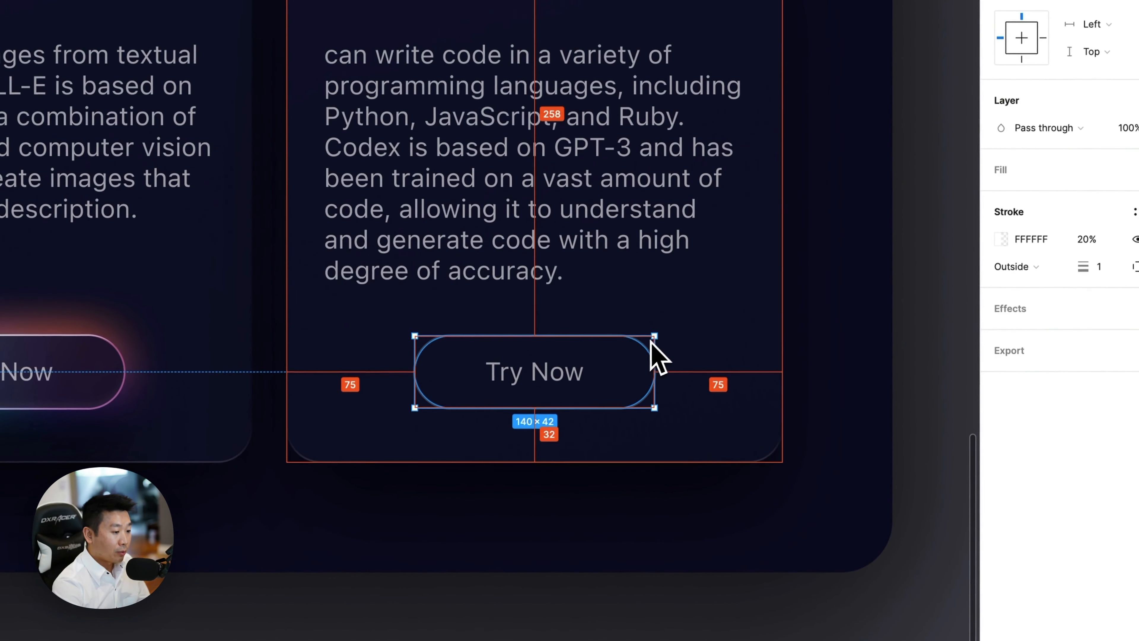
left_click_drag(654, 332, 632, 345)
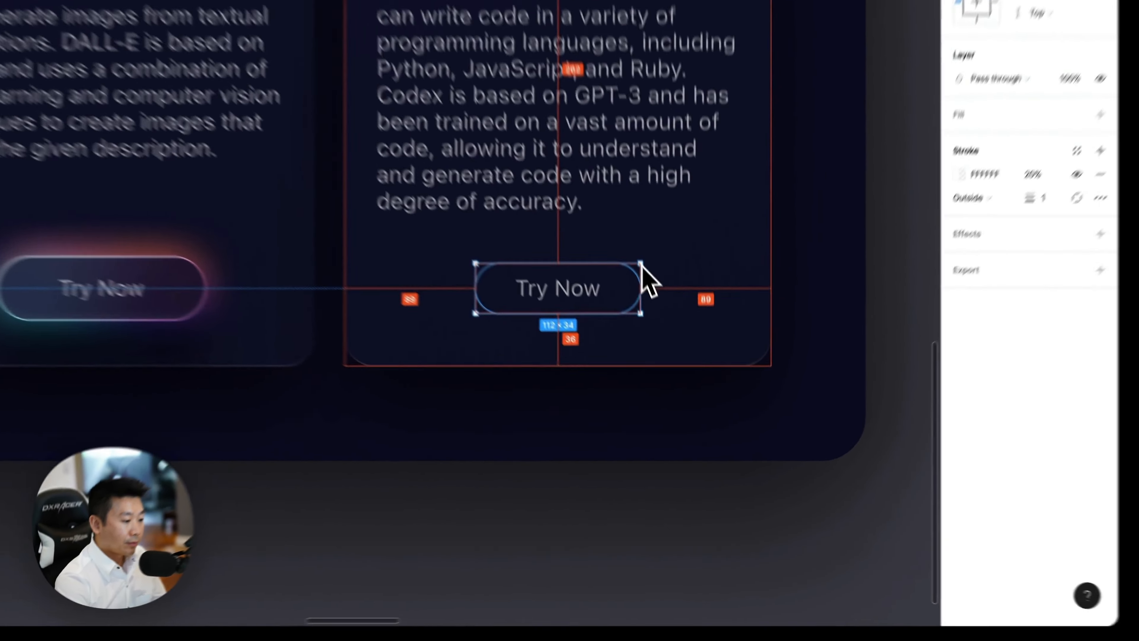
left_click(689, 491)
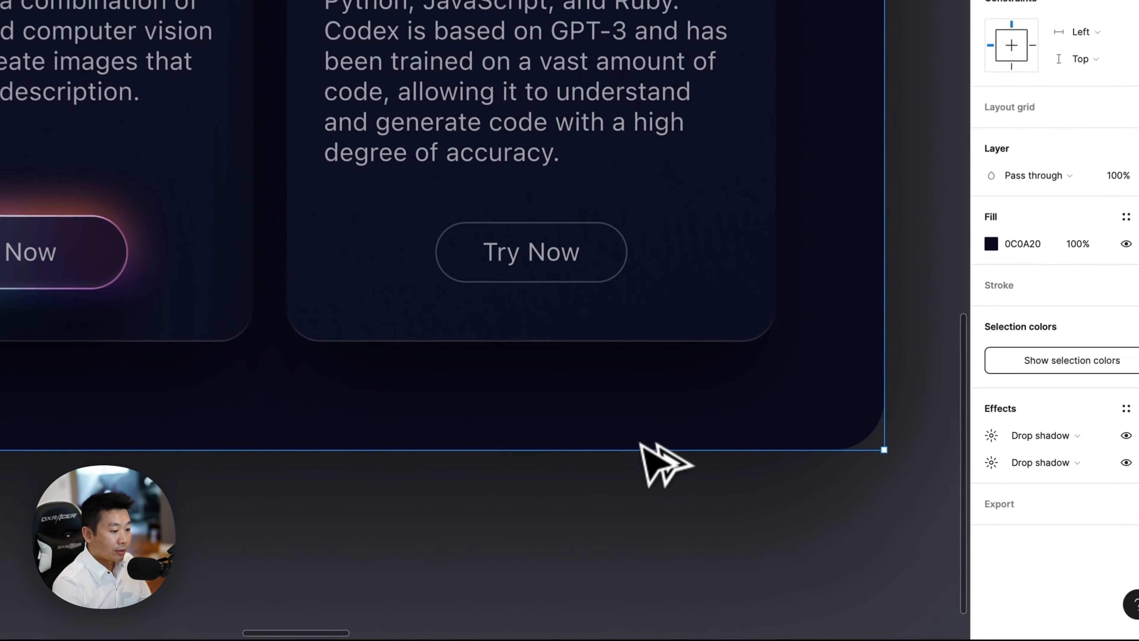
Examine the smaller Generated Code button beside Frame 12's other cards and compare the whole page with neighbouring Frame 11.
key("super+minus")
scroll(587, 444, "left", 3)
scroll(575, 443, "up", 2)
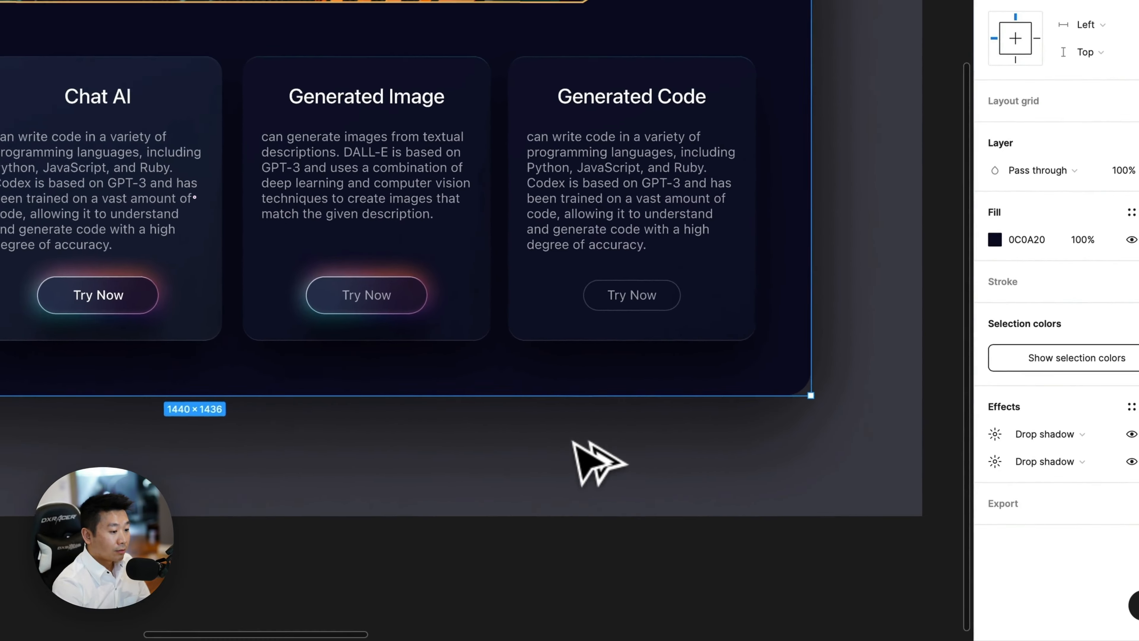
scroll(710, 247, "up", 2)
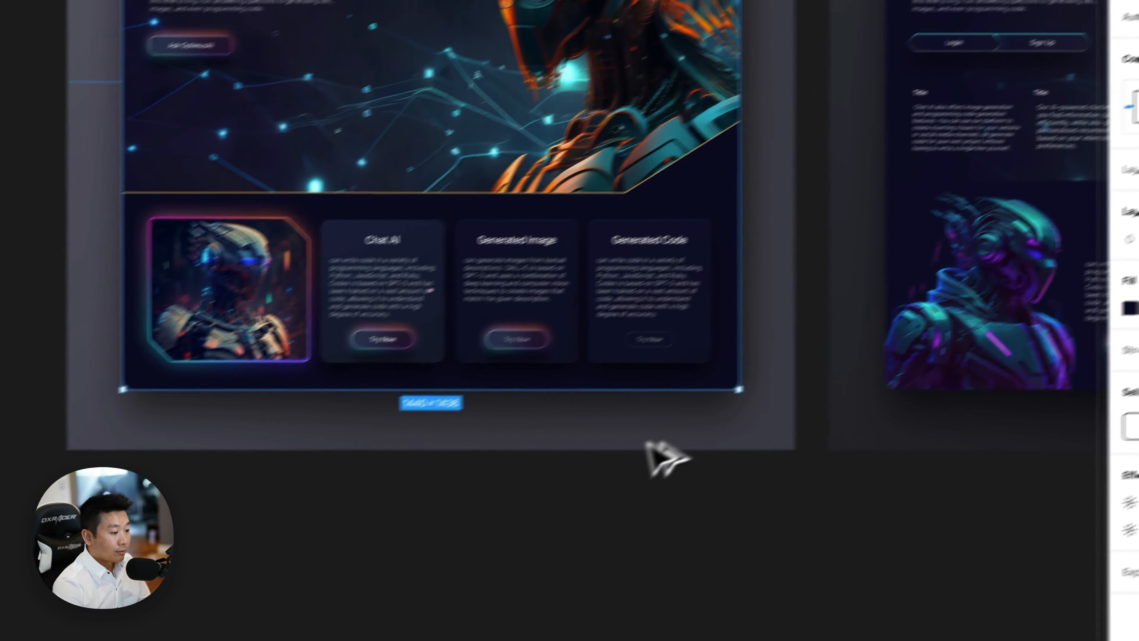
scroll(489, 184, "right", 10)
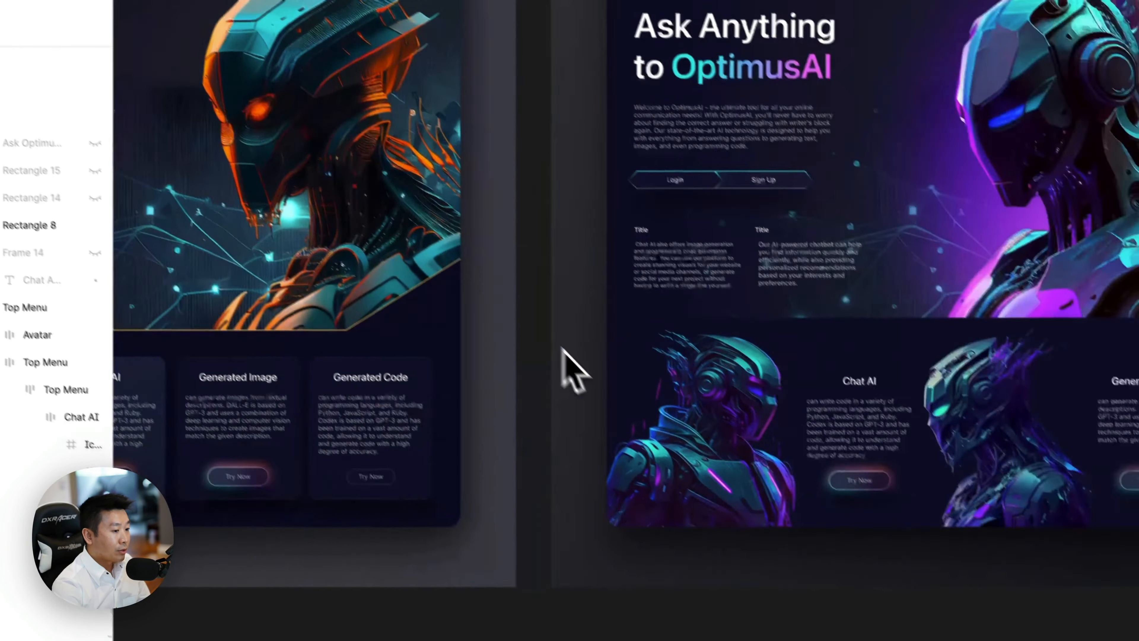
scroll(511, 199, "left", 3)
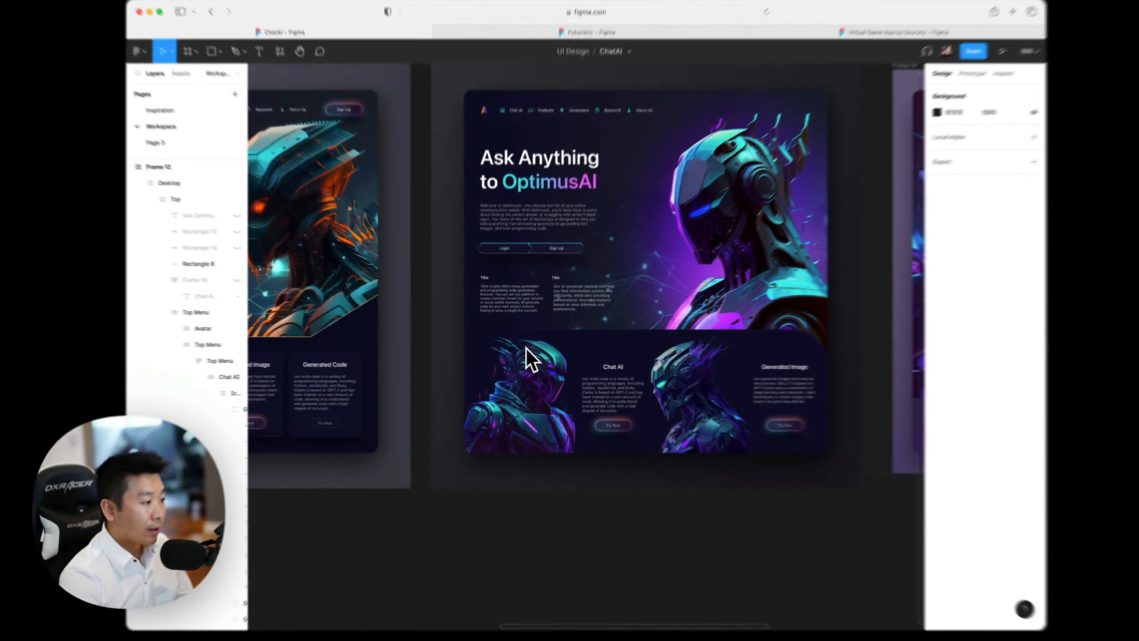
scroll(521, 359, "left", 5)
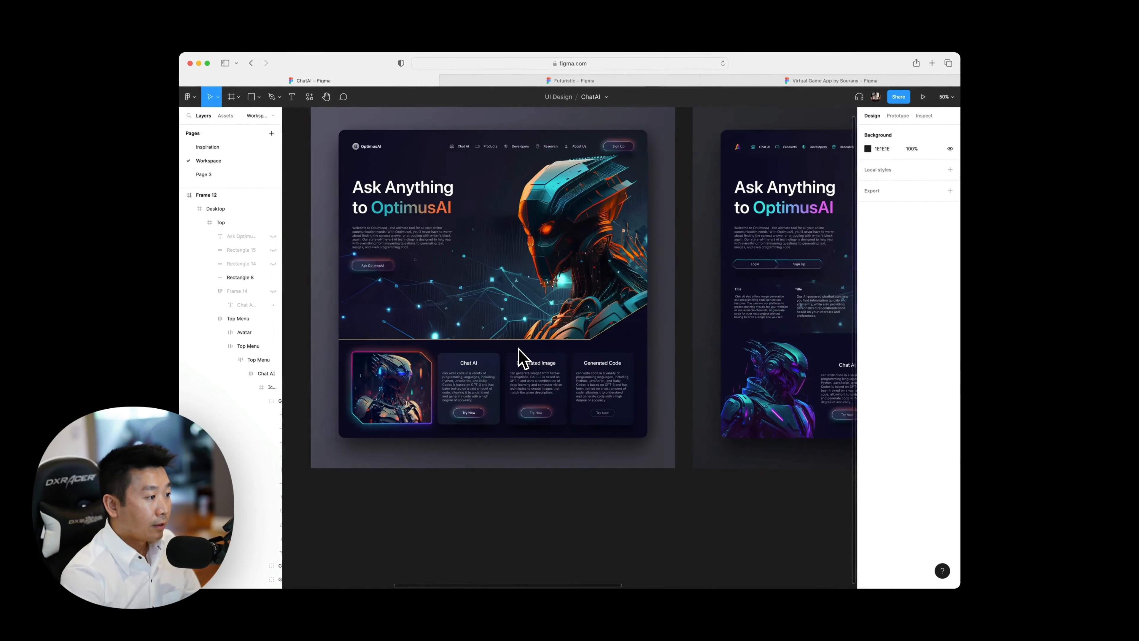
scroll(519, 357, "right", 1)
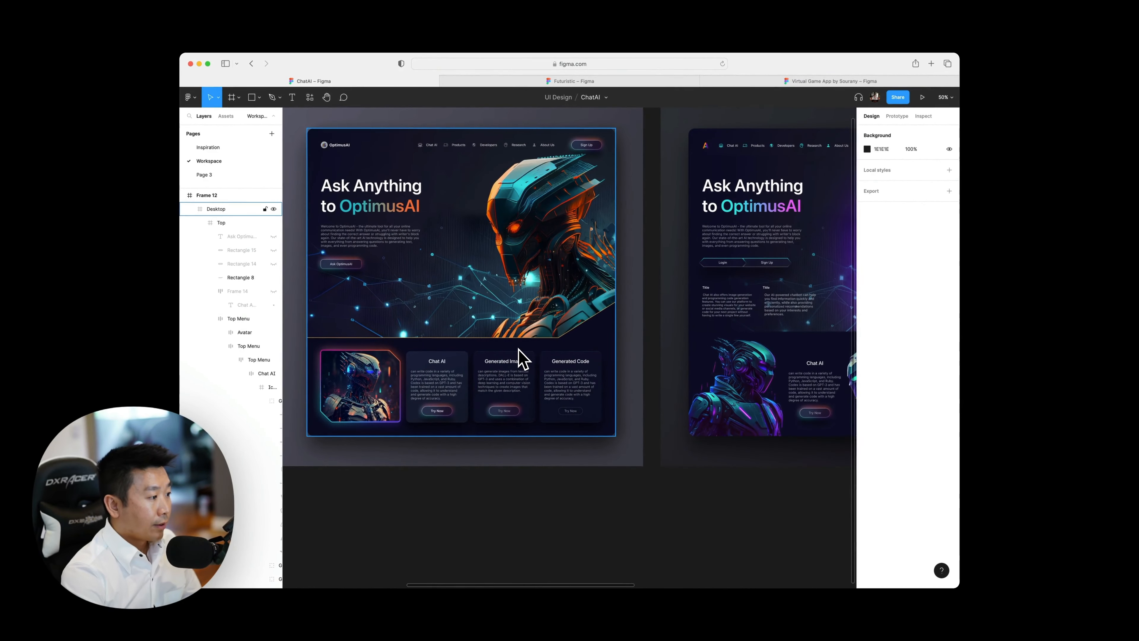
scroll(518, 348, "up", 1)
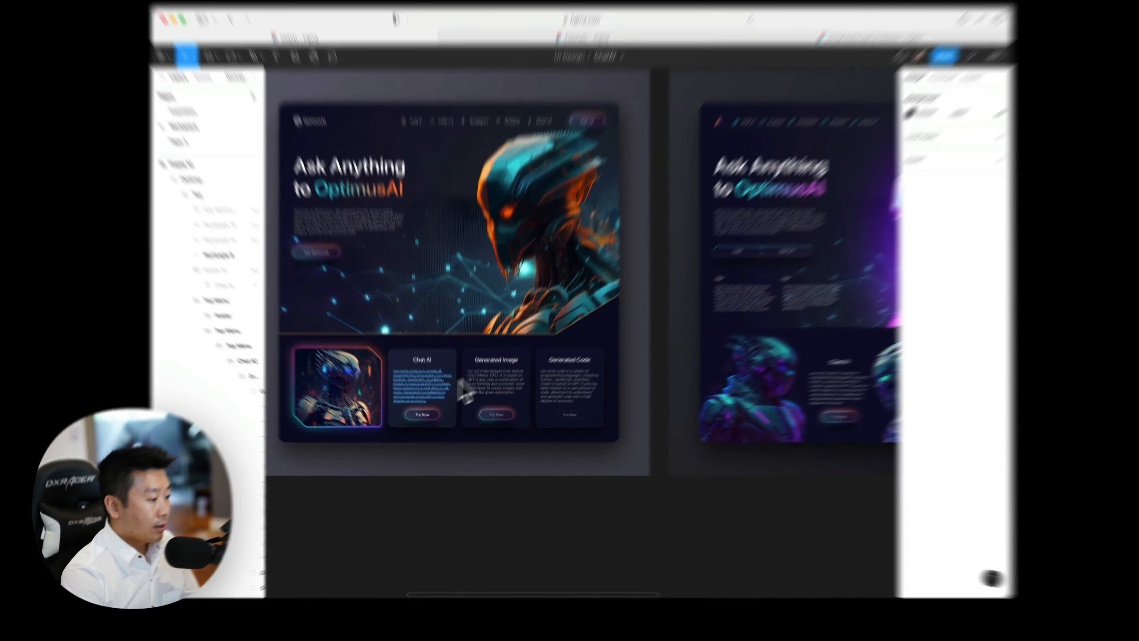
Select the Chat AI card's description in Frame 12 and examine its text alignment against the other cards and Frame 11.
left_click(433, 393, "super")
scroll(420, 404, "left", 3)
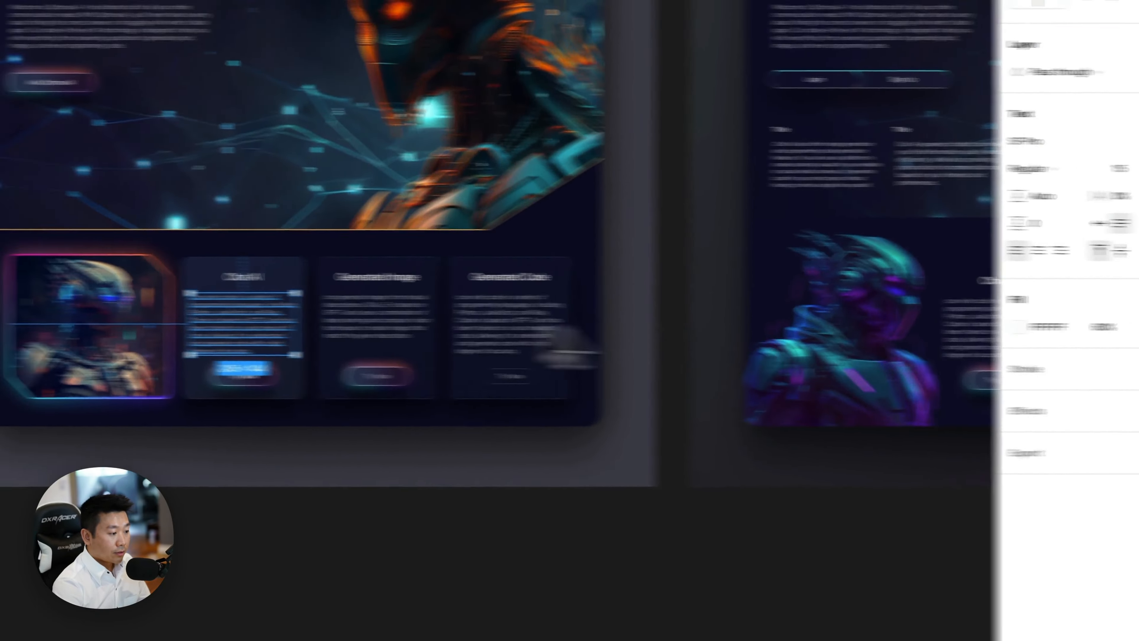
scroll(512, 346, "up", 10)
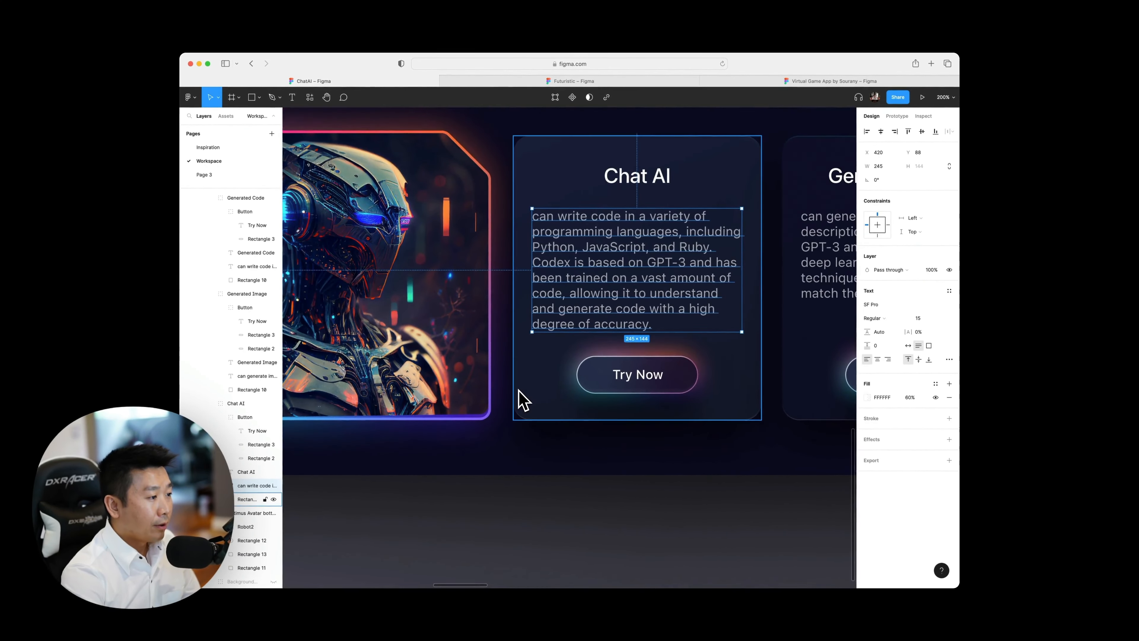
scroll(522, 401, "down", 10)
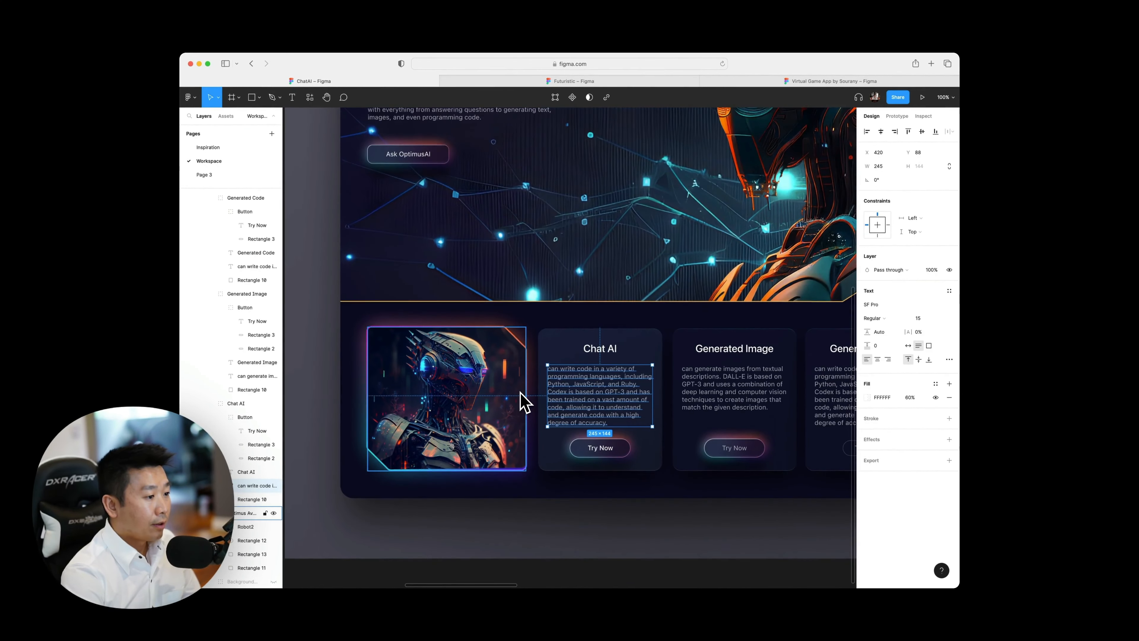
scroll(545, 402, "right", 2)
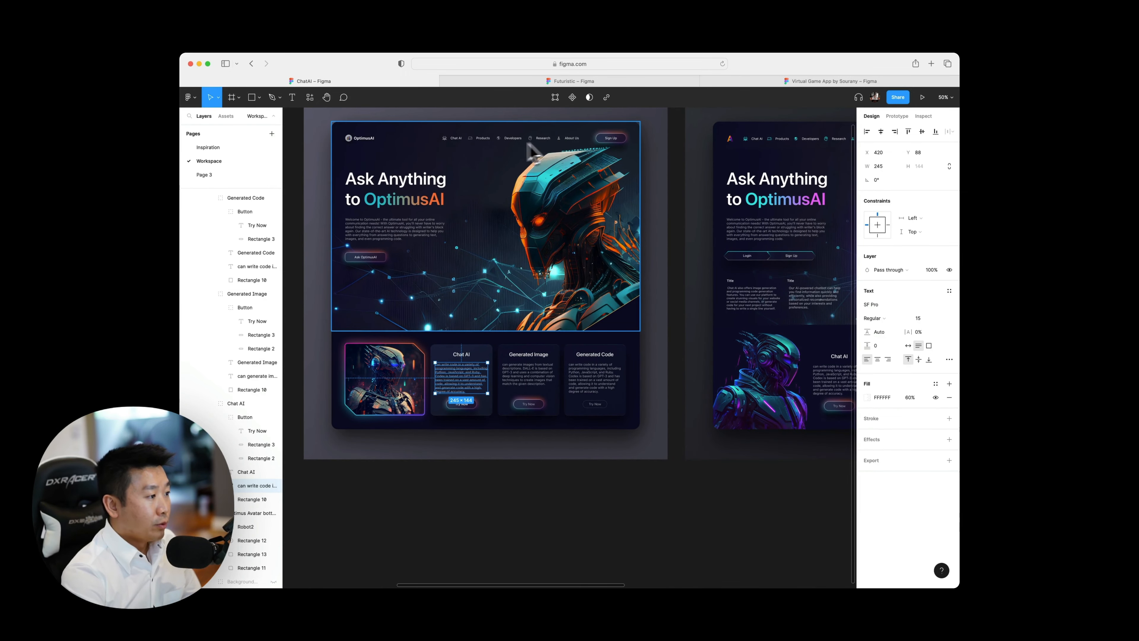
scroll(359, 273, "right", 15)
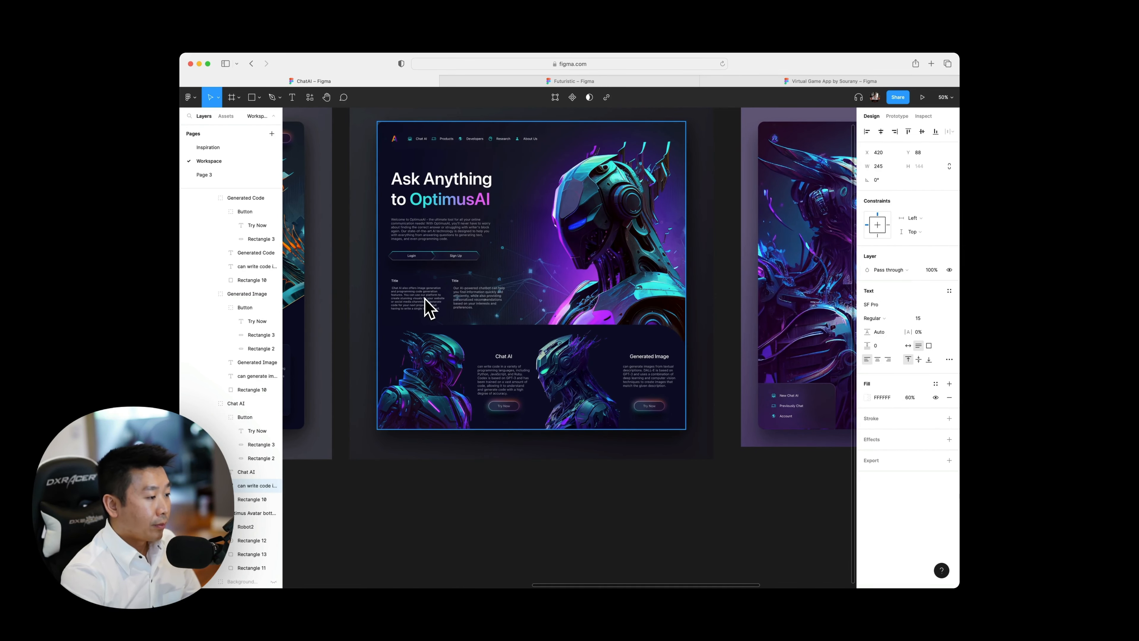
Inspect the two description text blocks below the Login and Sign Up buttons in Frame 11.
scroll(429, 308, "up", 5)
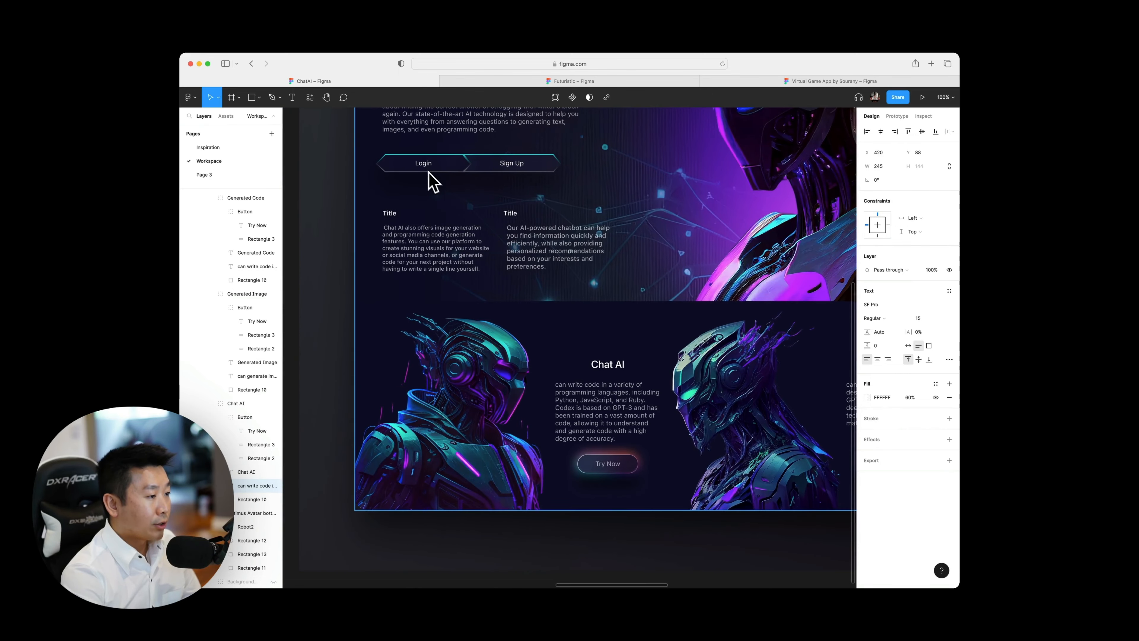
scroll(428, 180, "right", 3)
left_click(341, 230)
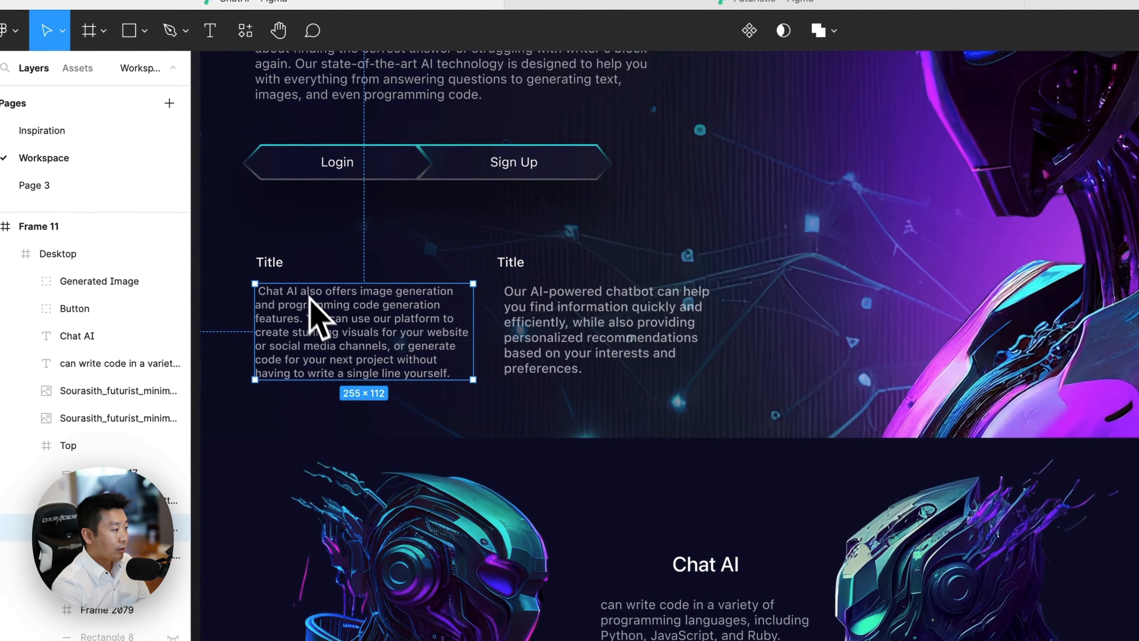
left_click(613, 348)
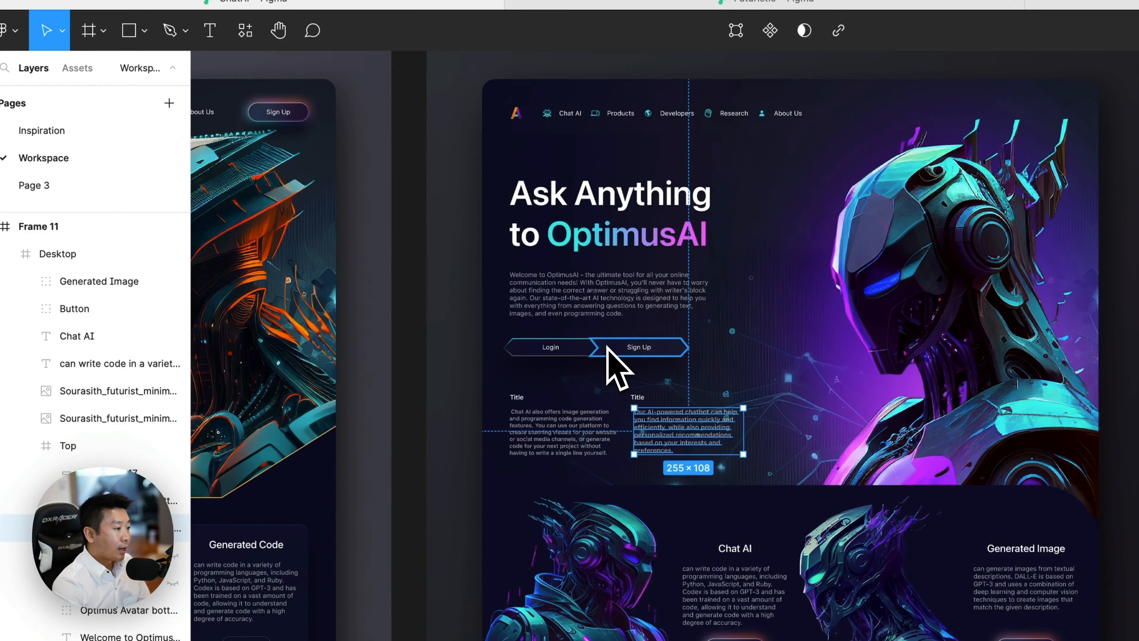
scroll(609, 348, "up", 3)
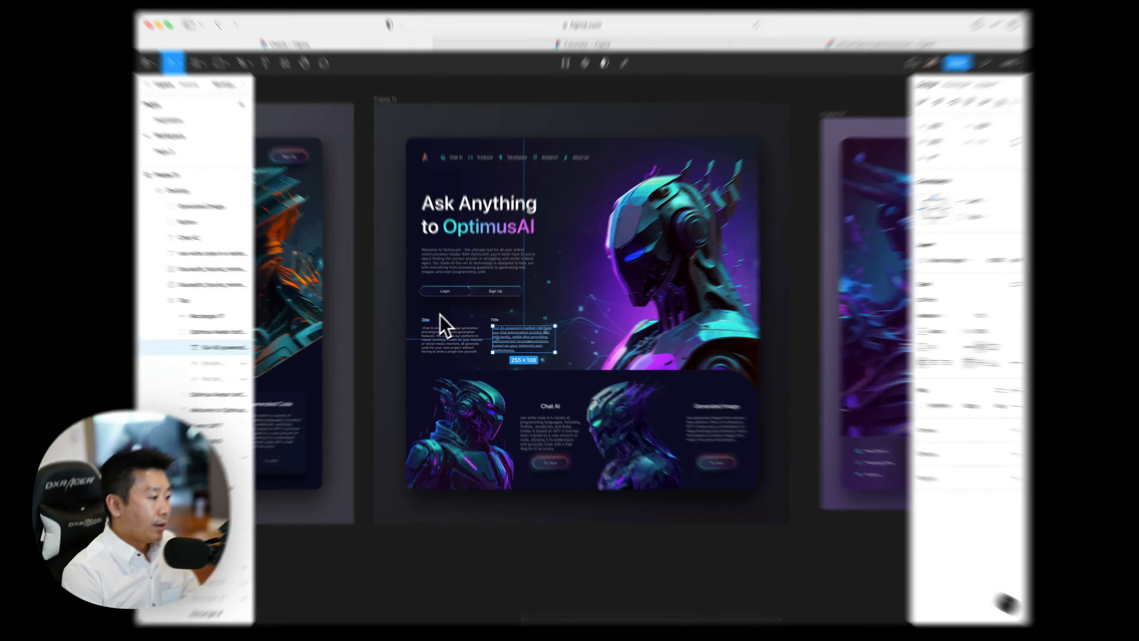
Inspect the two Title headings in Frame 11 and their alignment with the hero text and buttons.
left_click(434, 323)
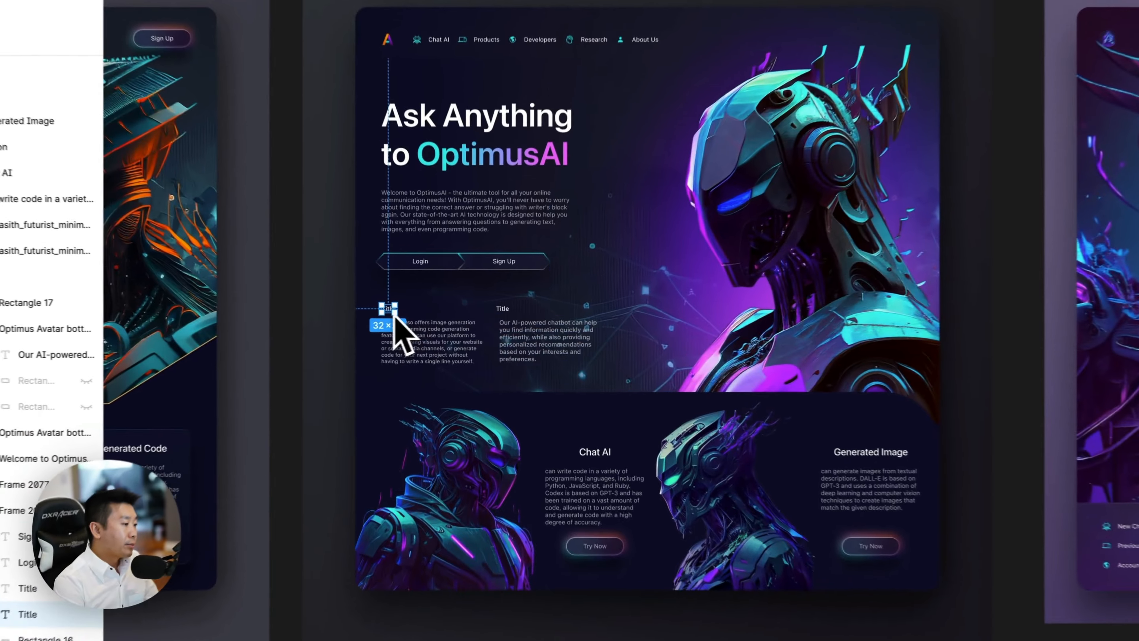
left_click(504, 309)
scroll(671, 341, "down", 4)
scroll(670, 339, "up", 4)
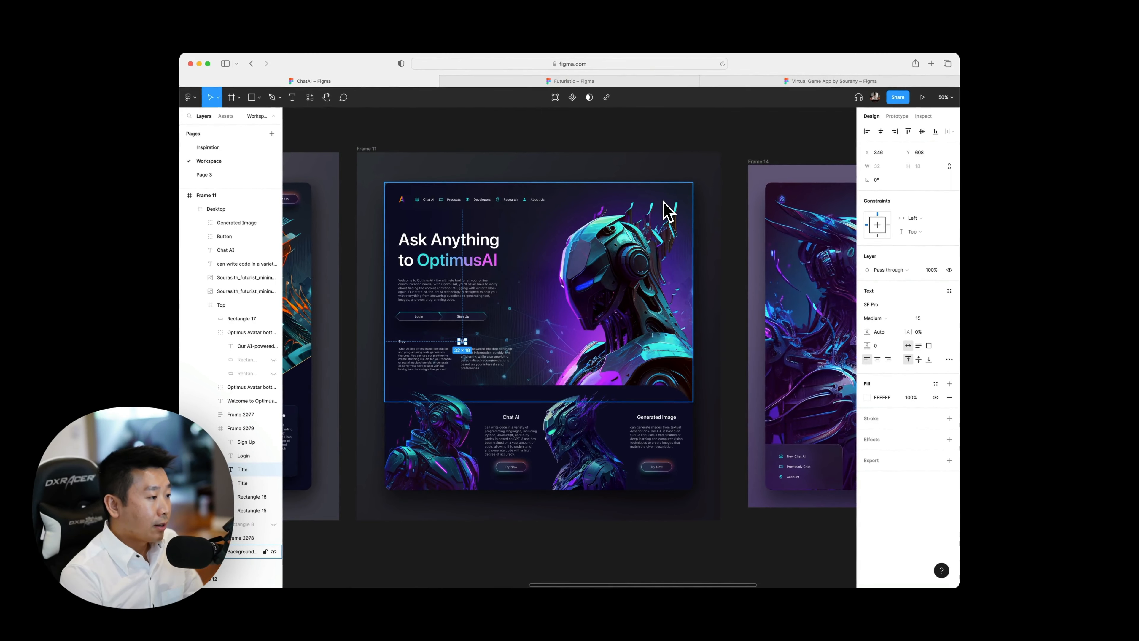
scroll(499, 274, "up", 5)
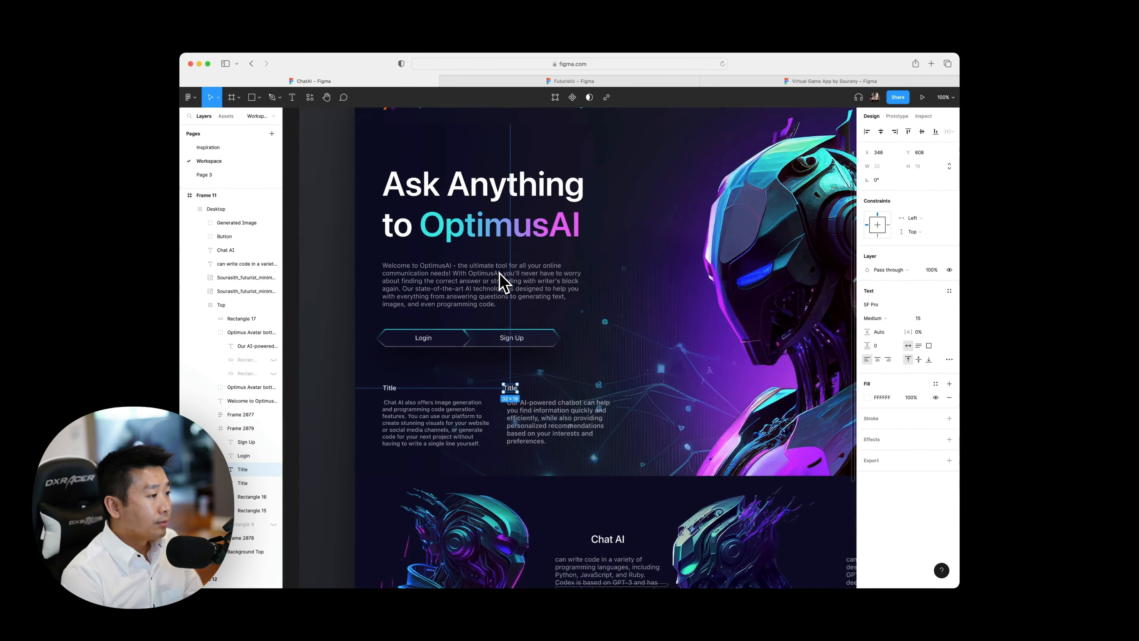
Centre-align the Chat AI and Generated Image descriptions in Frame 11 and check them against their headings.
scroll(498, 275, "down", 3)
scroll(394, 350, "right", 3)
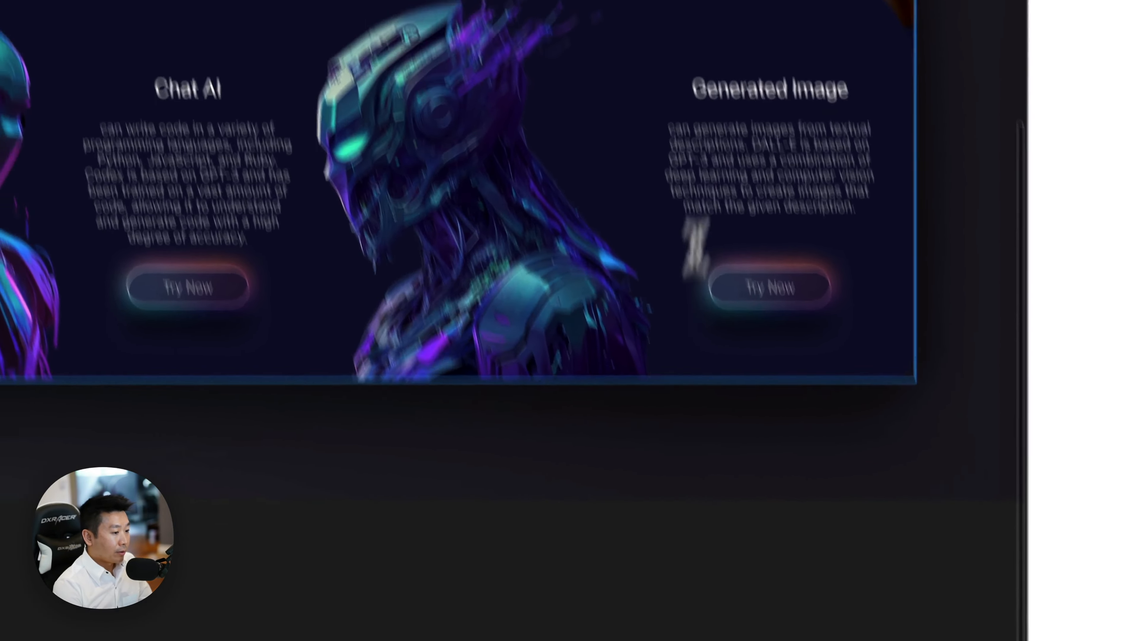
left_click(729, 88)
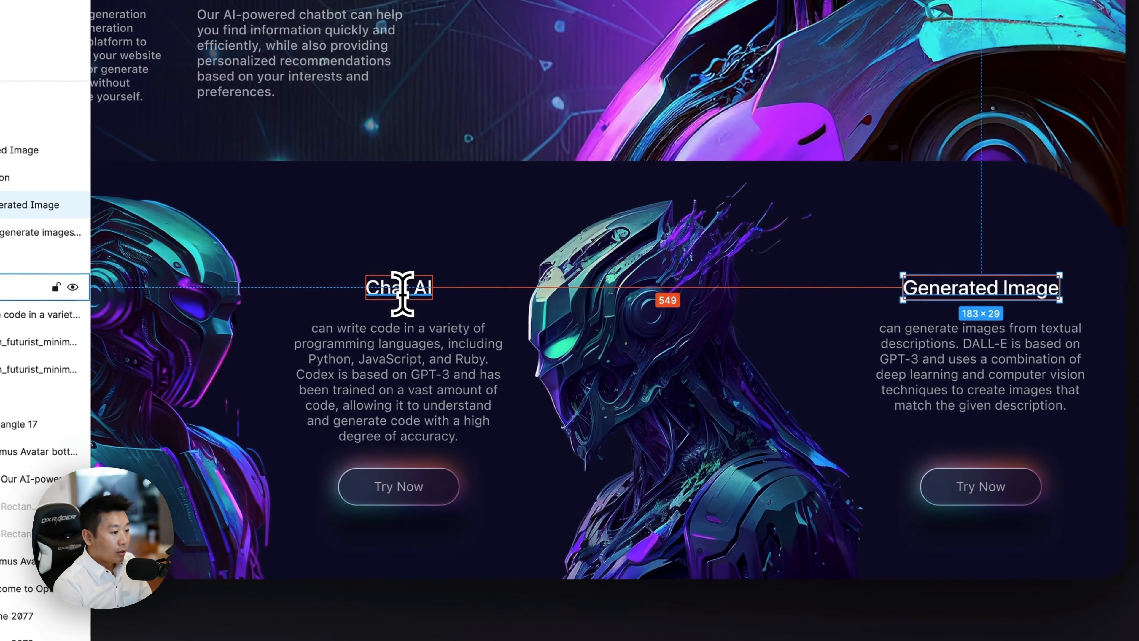
left_click(400, 336)
left_click(1018, 376)
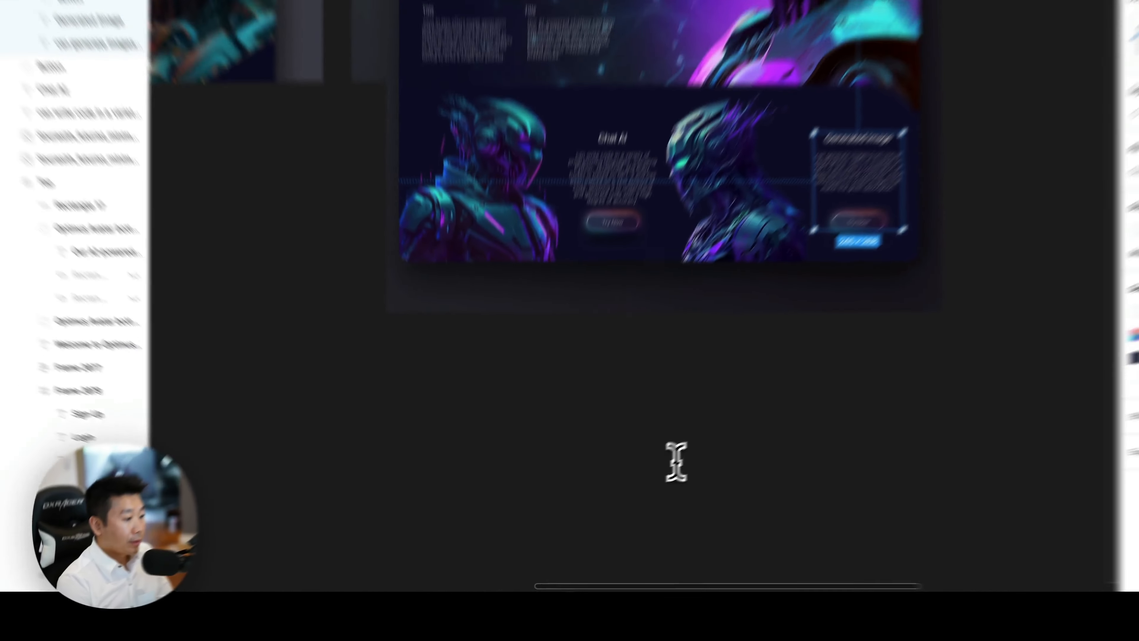
Compare the alignment of Frame 12's lower card row with the left-aligned hero heading, description and Login label in Frame 11.
scroll(444, 391, "left", 5)
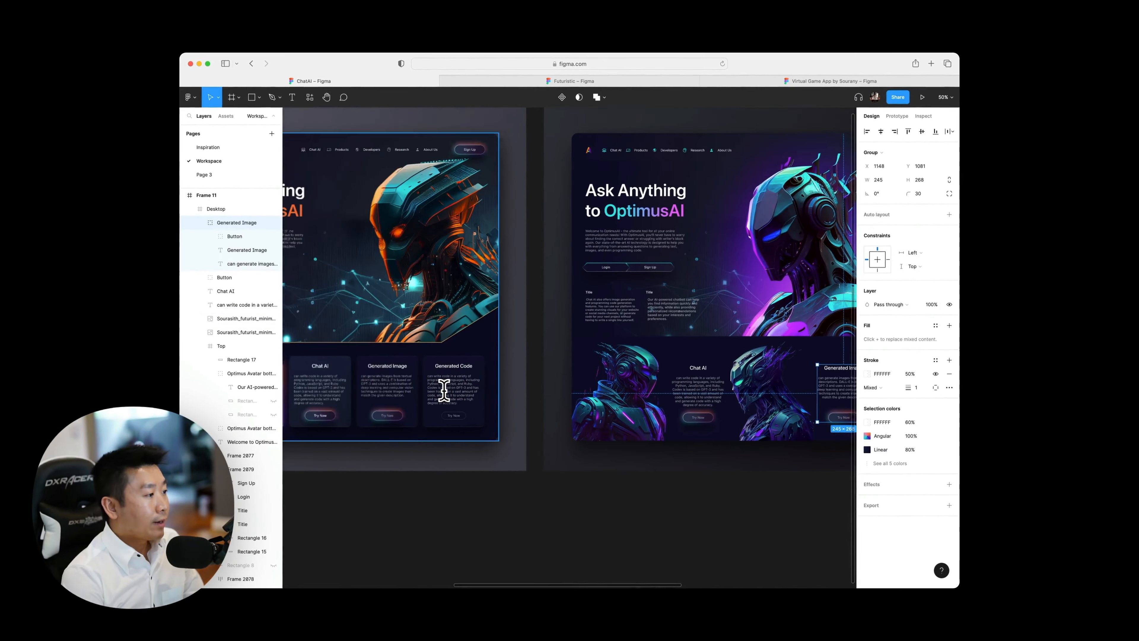
scroll(444, 390, "left", 1)
scroll(502, 417, "left", 8)
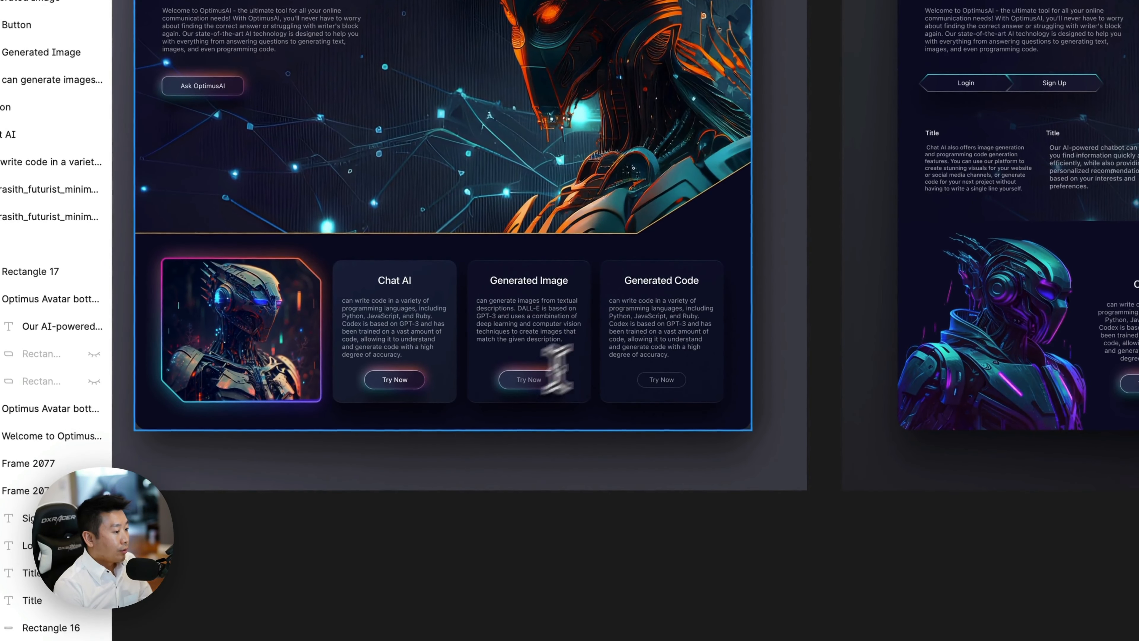
double_click(678, 407)
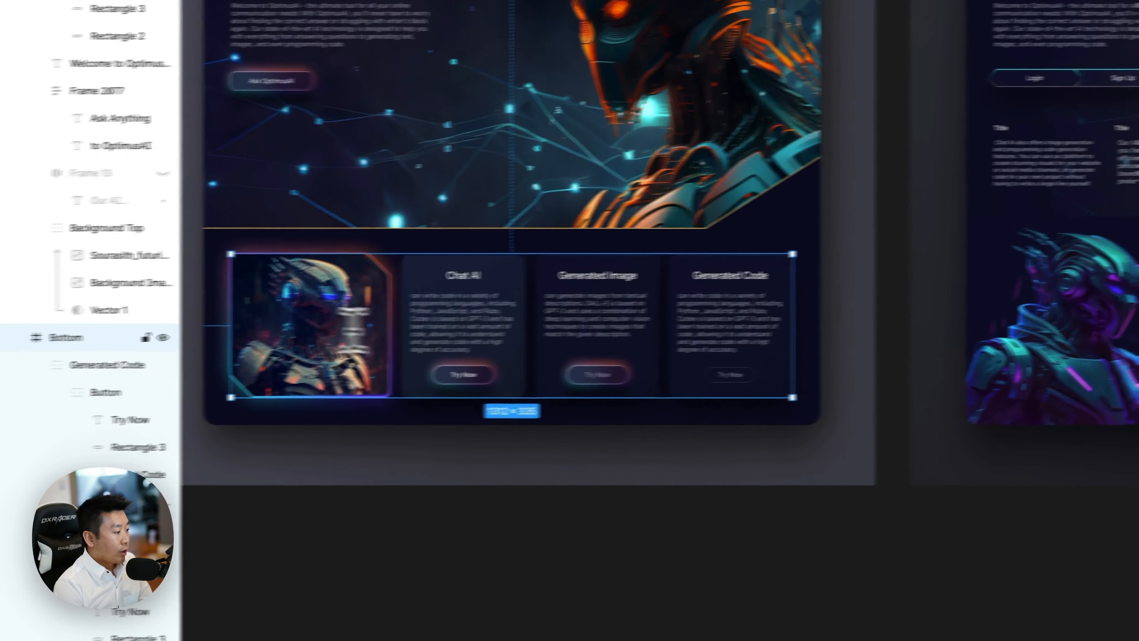
key("alt")
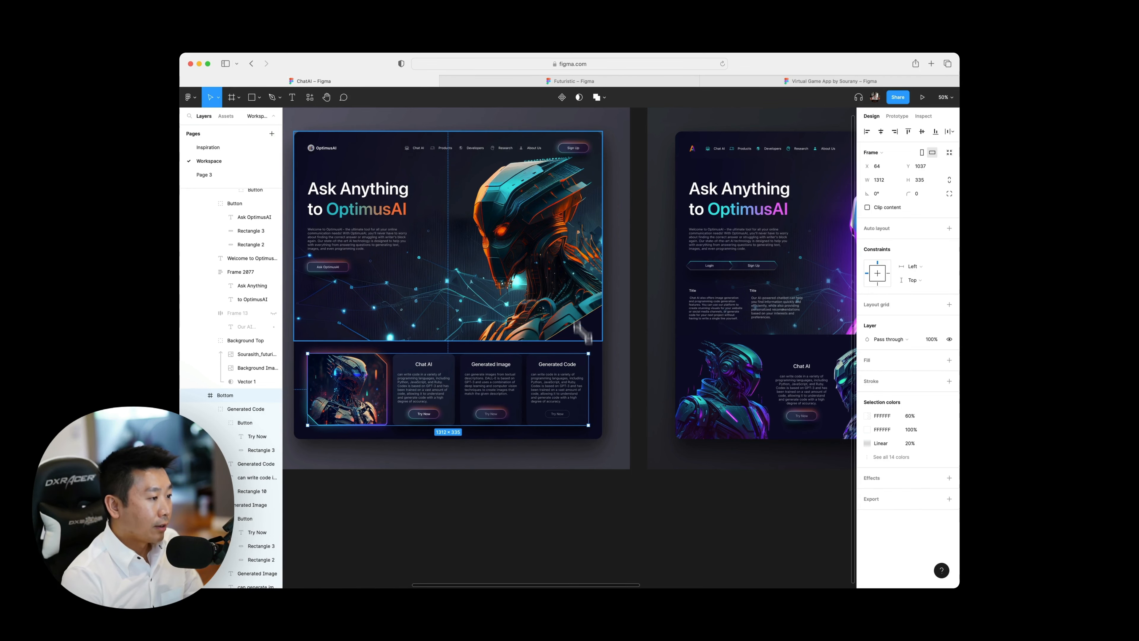
scroll(444, 252, "left", 2)
scroll(444, 251, "right", 10)
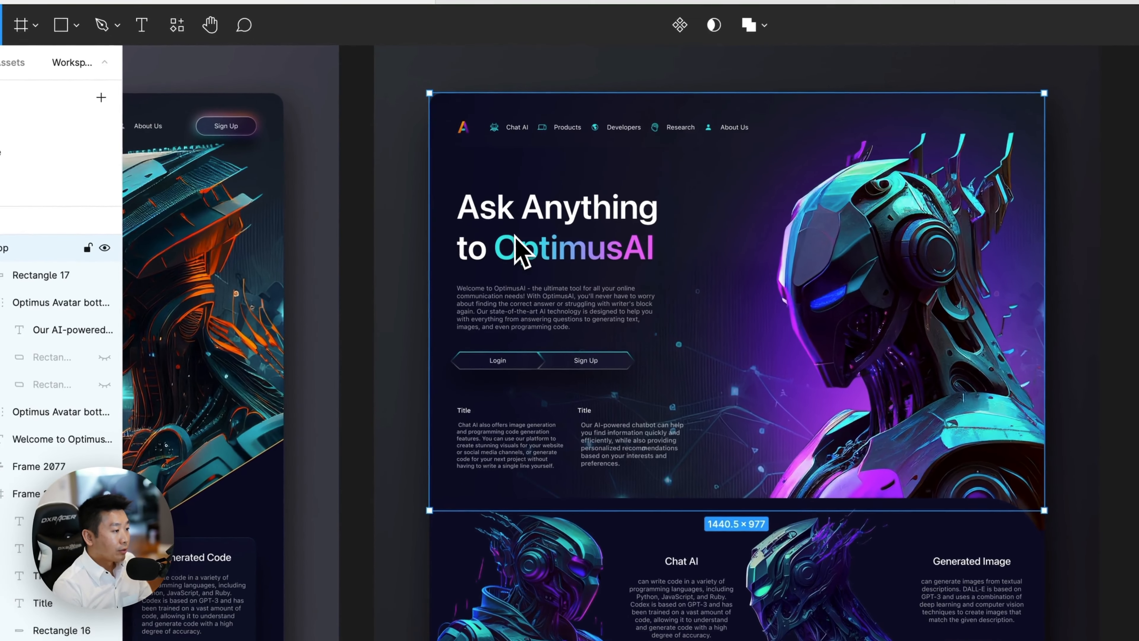
left_click(491, 220)
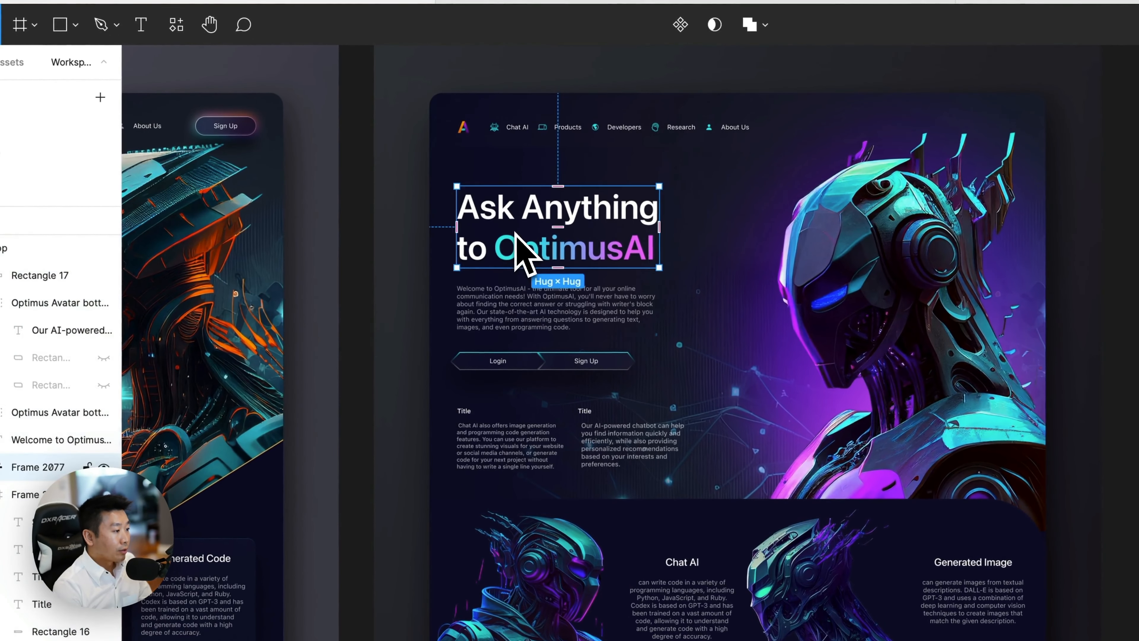
left_click(486, 280, "shift")
left_click(497, 363, "shift")
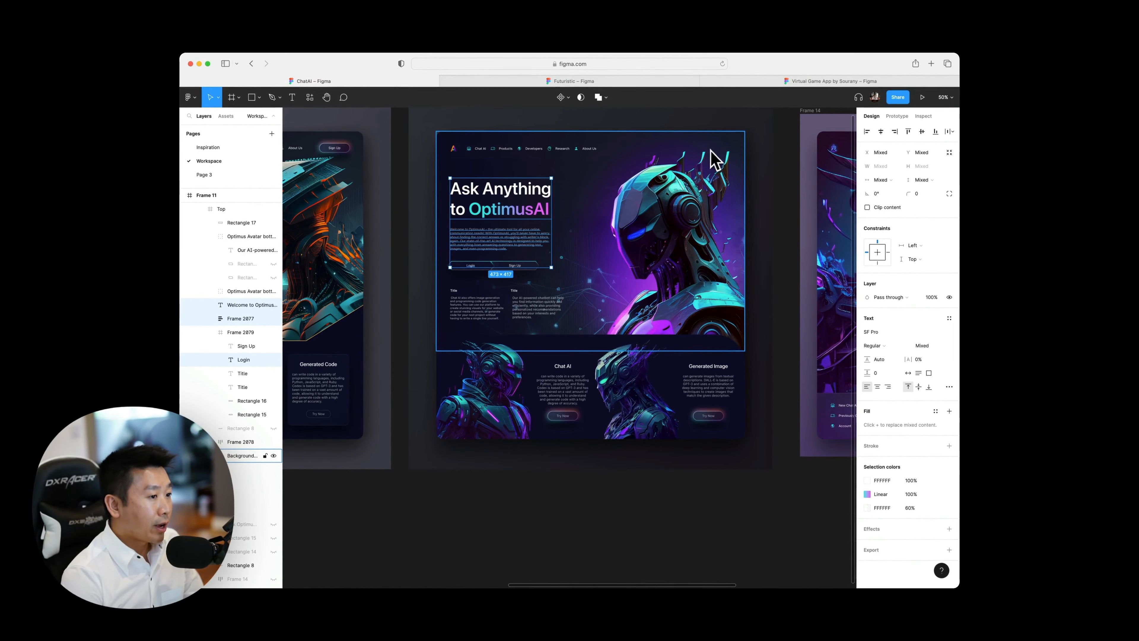
scroll(597, 366, "down", 3)
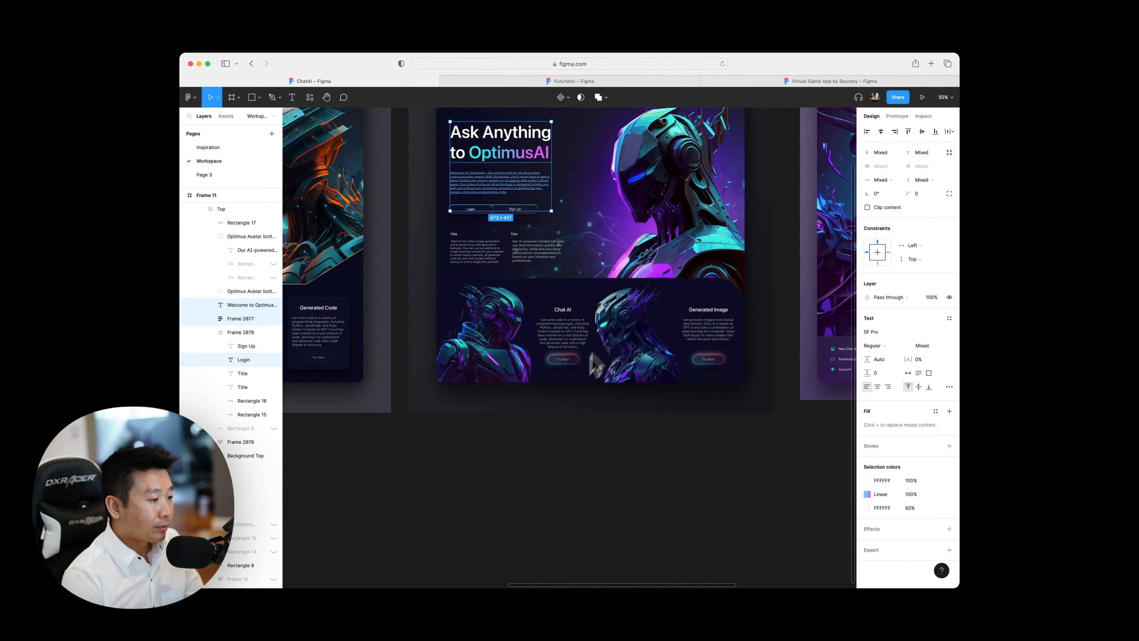
Scale down the two robot images beside the Chat AI and Generated Image text in Frame 11 from their upper inner corners.
left_click(513, 357)
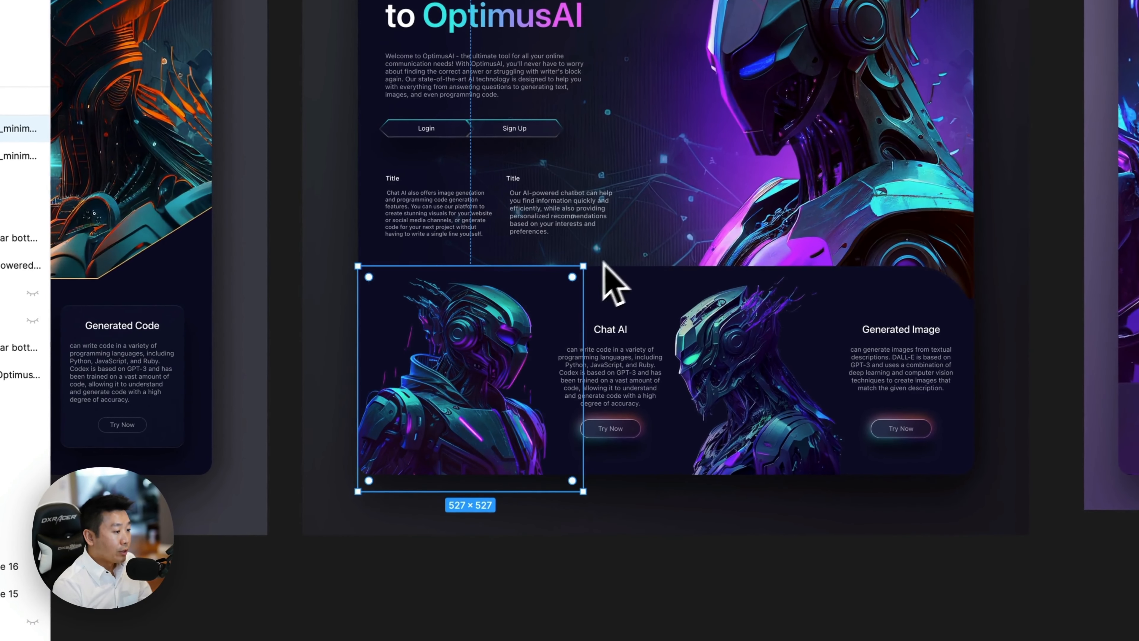
left_click_drag(581, 271, 552, 302)
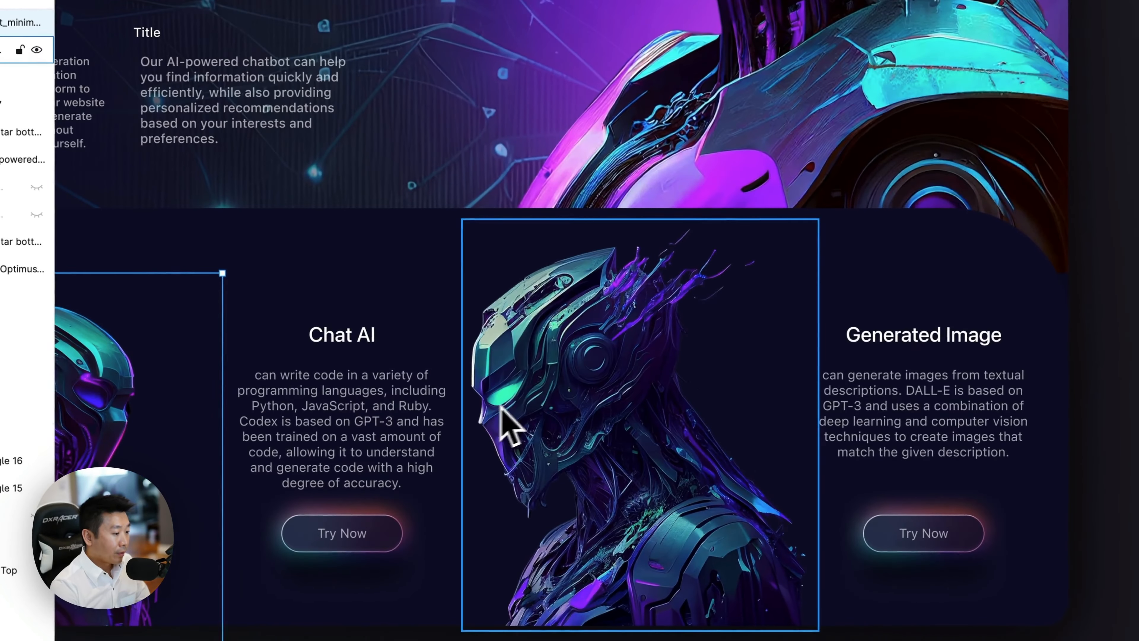
left_click(501, 406)
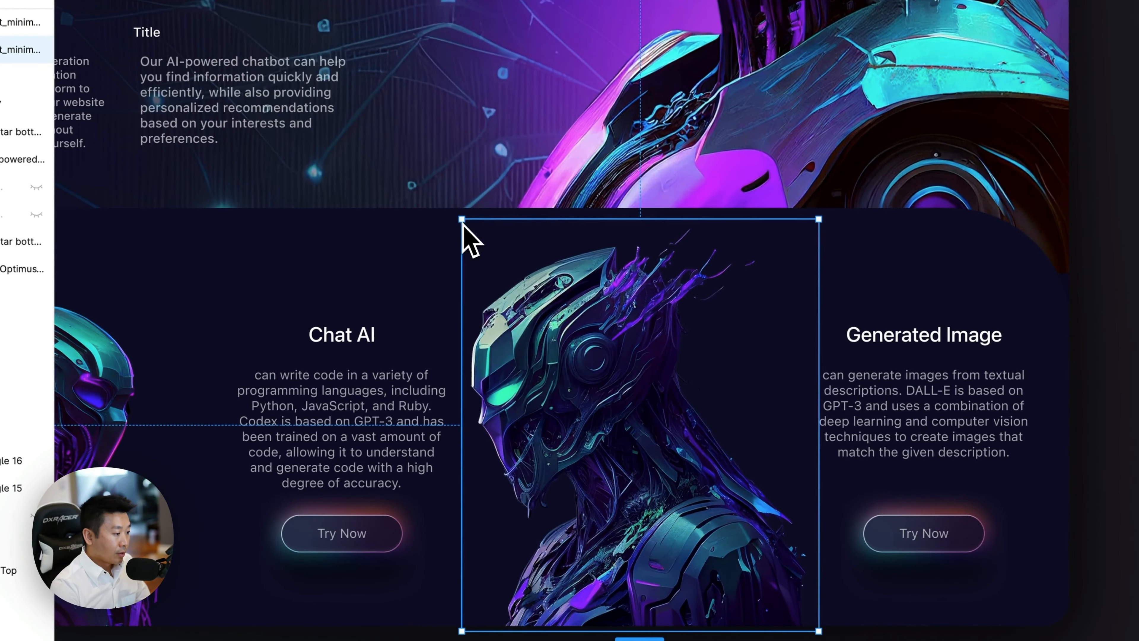
left_click_drag(464, 225, 540, 291)
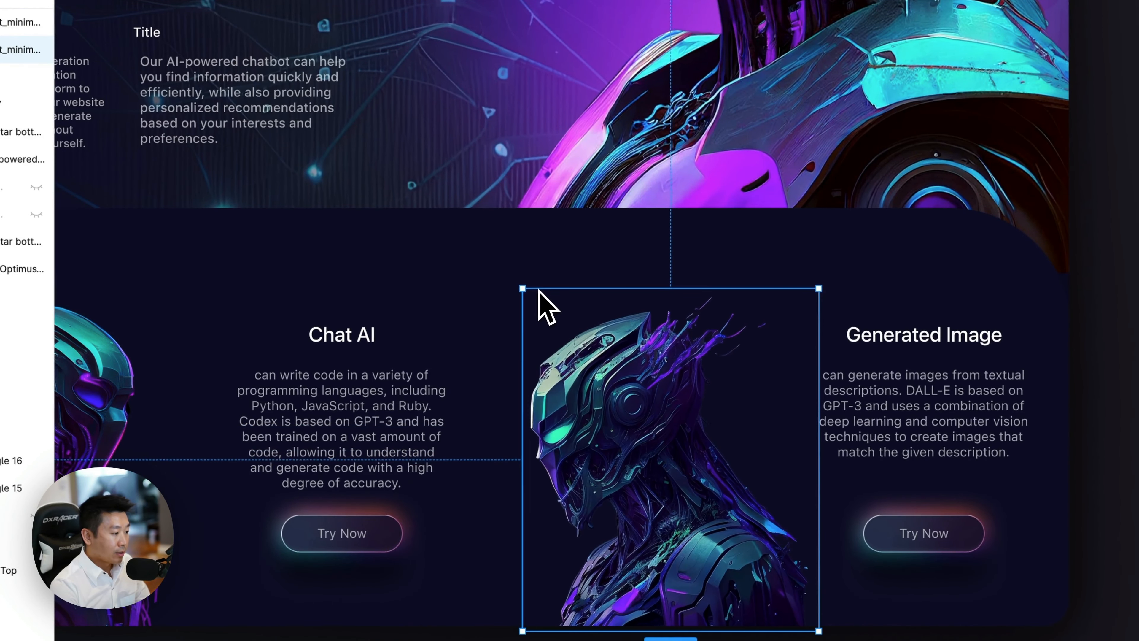
Compare the centred Chat AI description in Frame 11 with the left-aligned text blocks under the two Title headings.
left_click(876, 409)
left_click(374, 471)
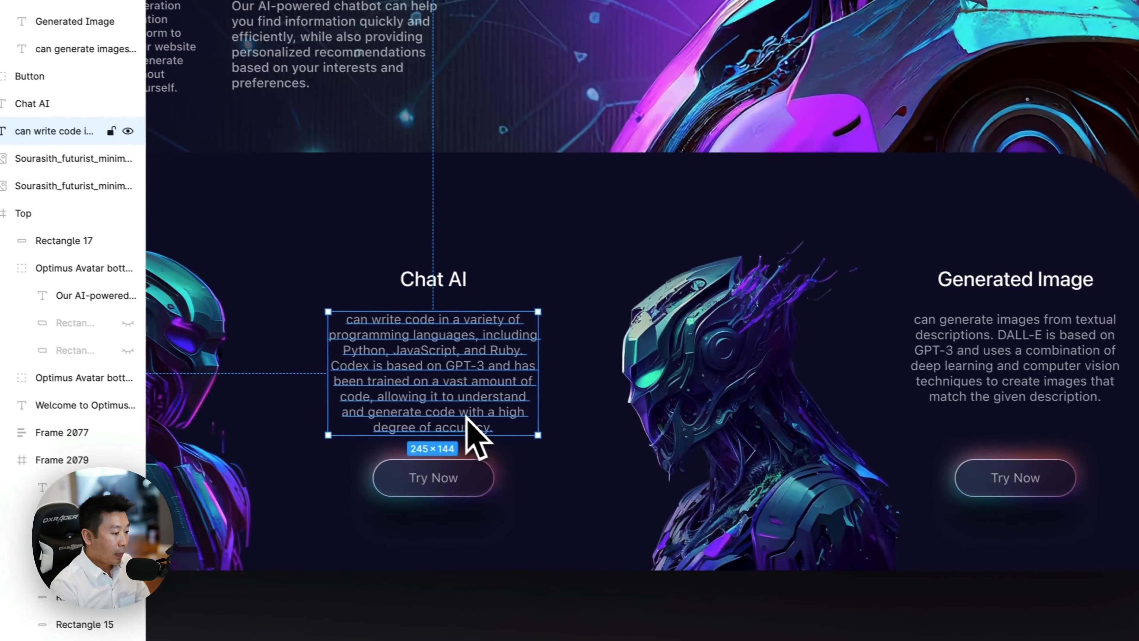
scroll(465, 417, "left", 5)
scroll(457, 417, "up", 3)
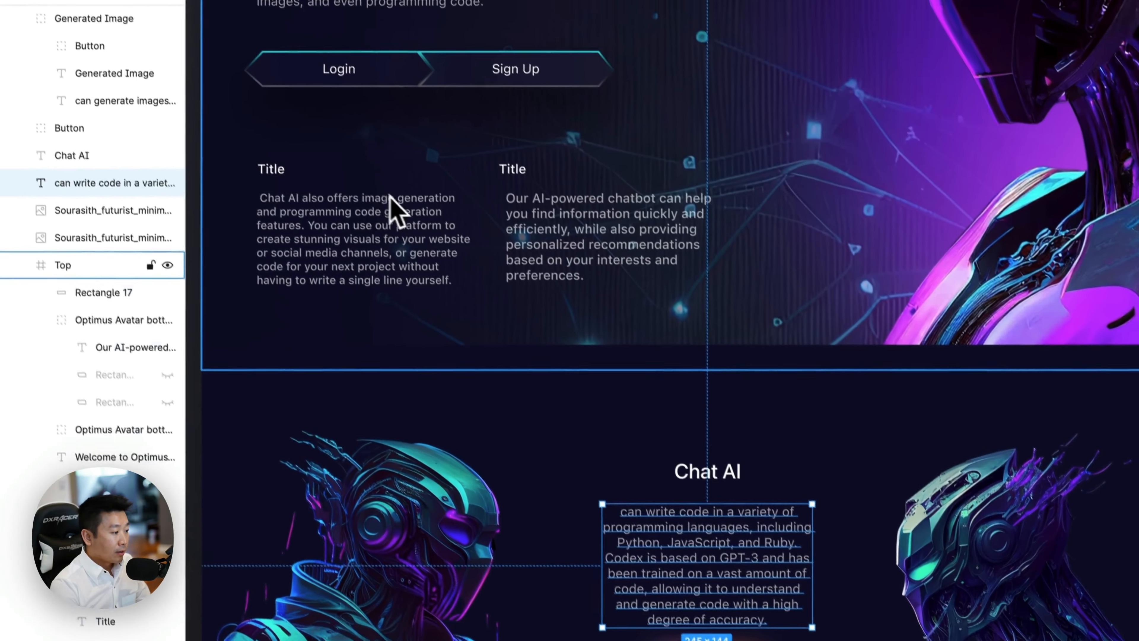
left_click(389, 197)
scroll(382, 229, "down", 3)
scroll(485, 372, "right", 5)
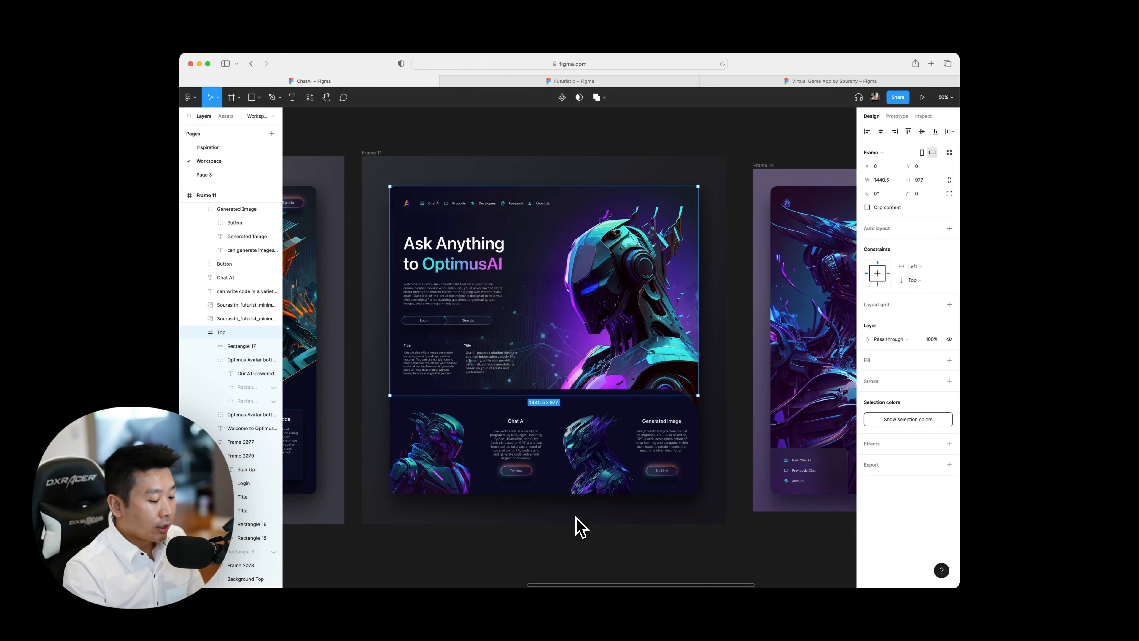
Examine Frame 11's Ask Anything to OptimusAI heading at 100% zoom and compare its typography with Frame 12's heading.
key("shift+0")
scroll(521, 359, "left", 3)
scroll(525, 361, "up", 2)
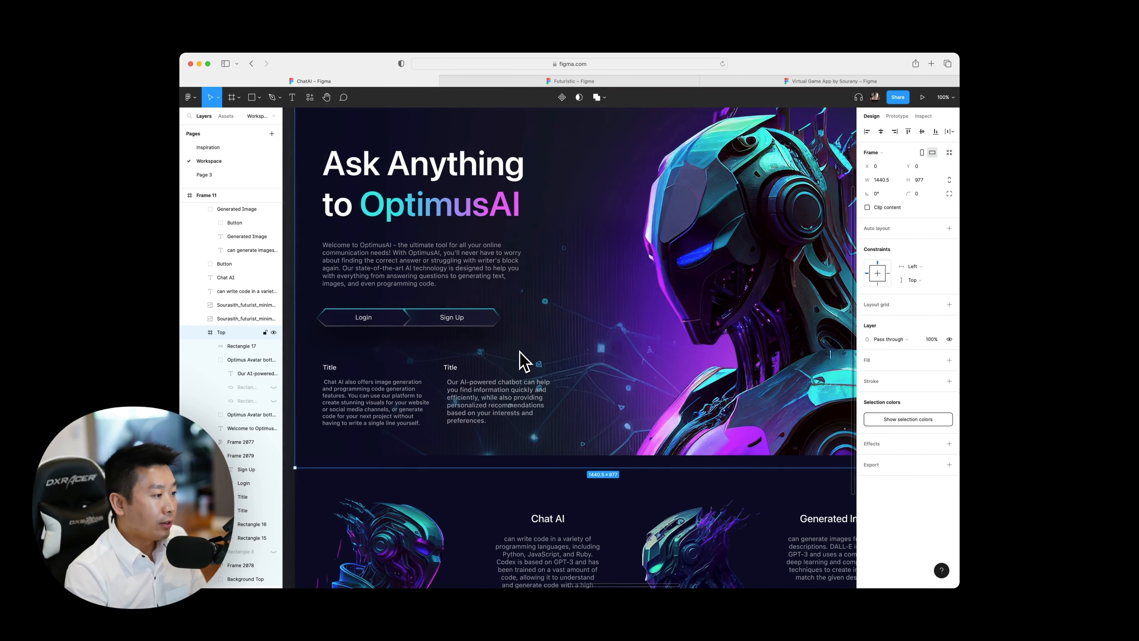
scroll(525, 362, "up", 2)
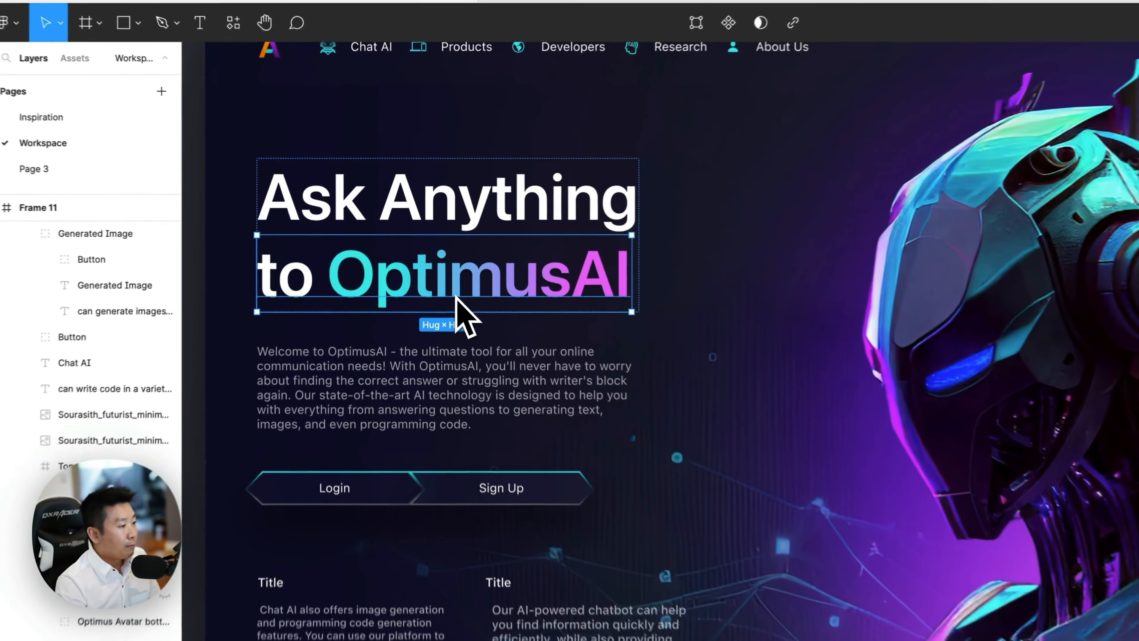
key("super+minus")
scroll(456, 297, "left", 8)
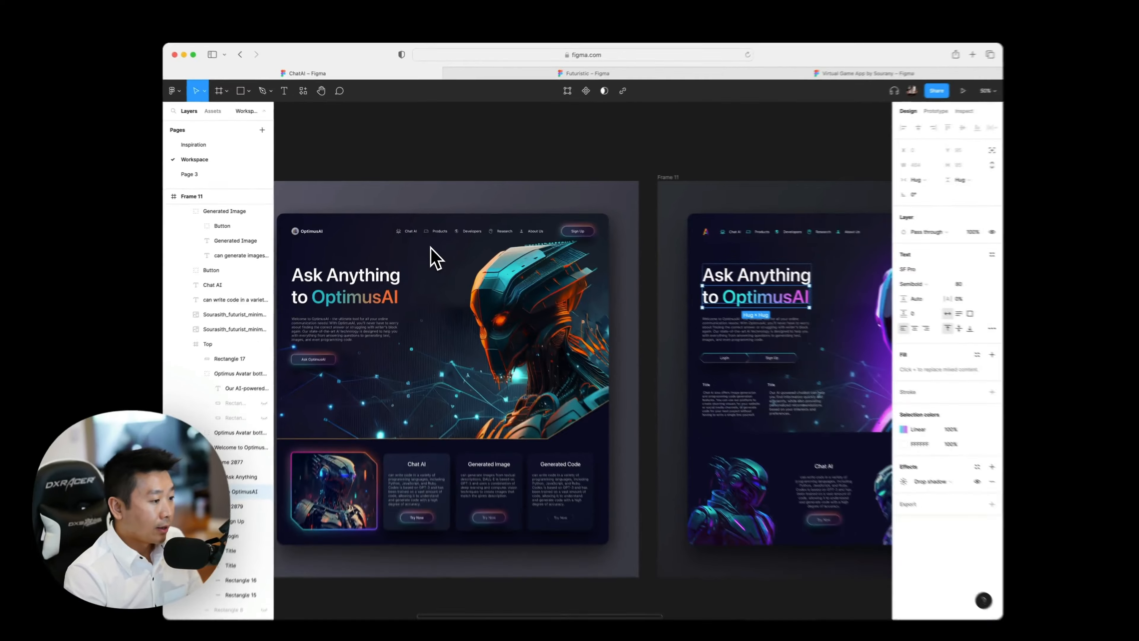
scroll(467, 323, "right", 8)
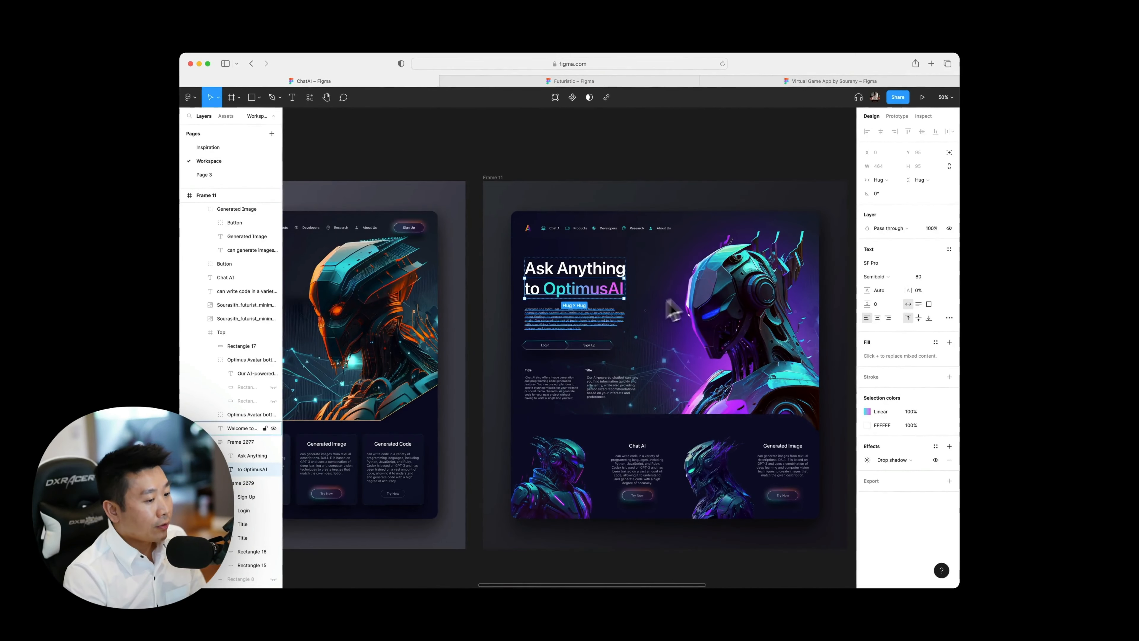
scroll(719, 460, "right", 3)
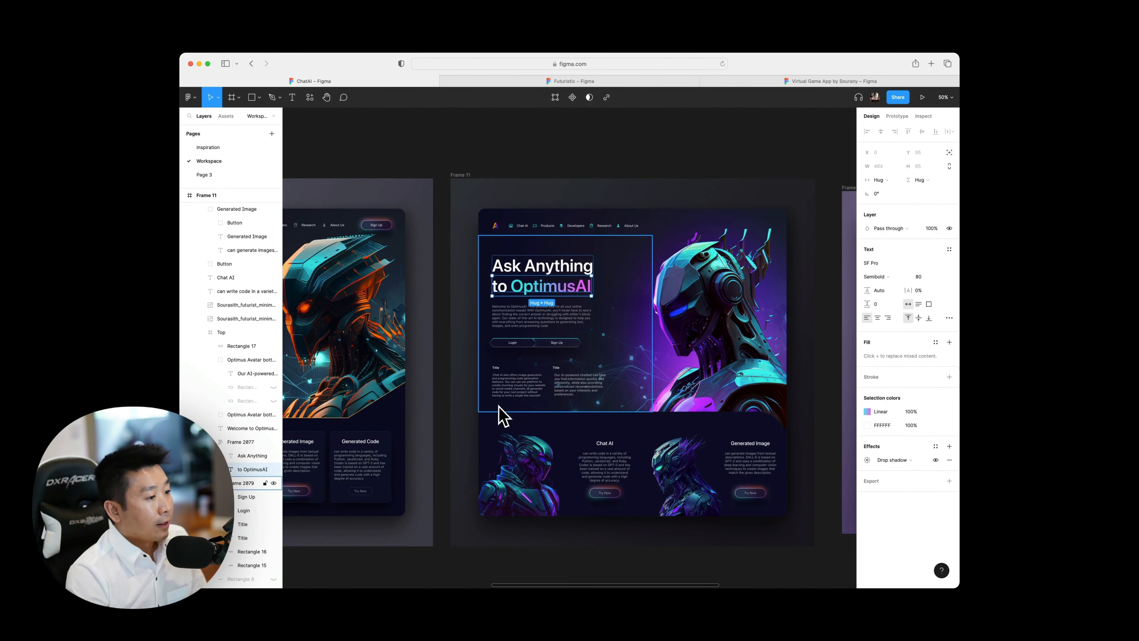
Change the font of both Ask Anything to OptimusAI heading lines in Frame 11 to Poppins and check the lines.
scroll(498, 234, "left", 6)
scroll(514, 246, "up", 5)
left_click(516, 242)
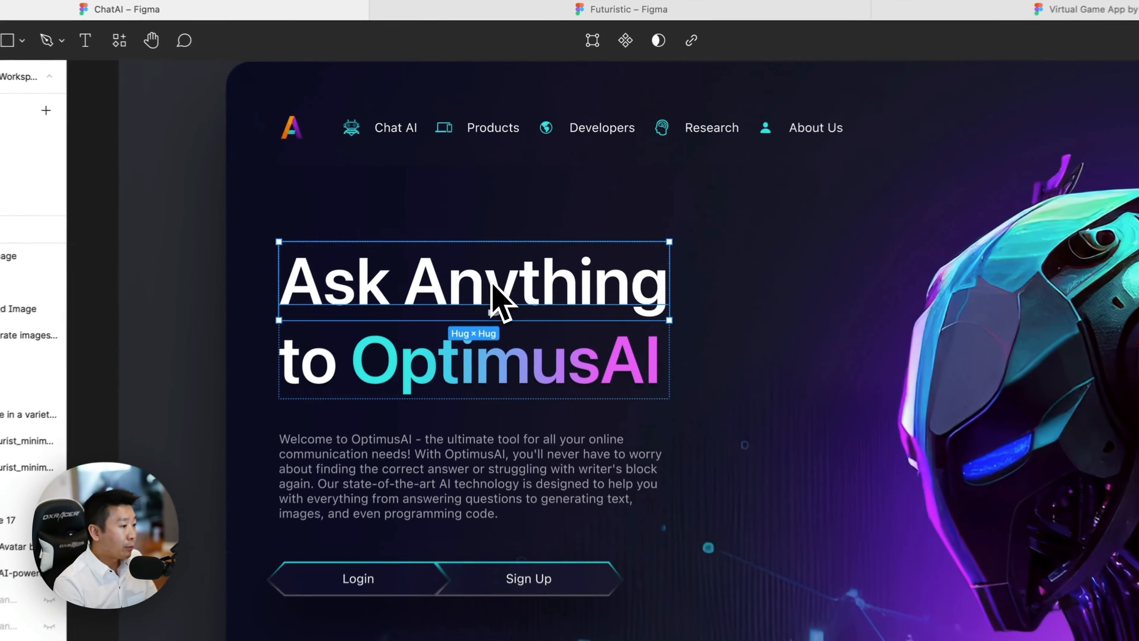
scroll(491, 283, "right", 5)
left_click(400, 357)
left_click(380, 301, "shift")
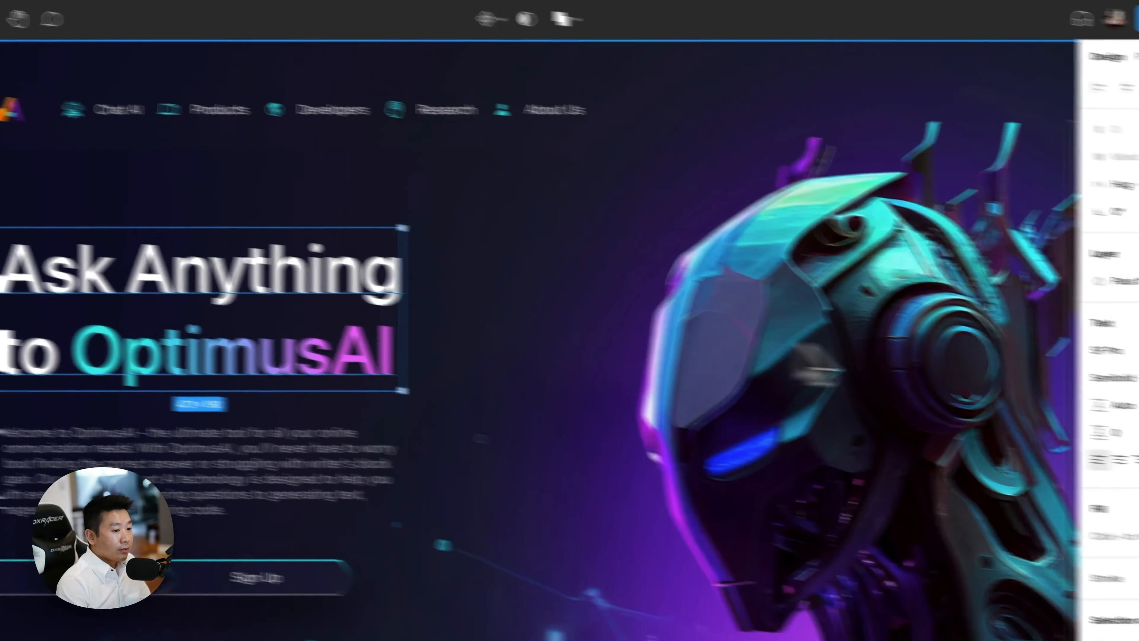
left_click(964, 323)
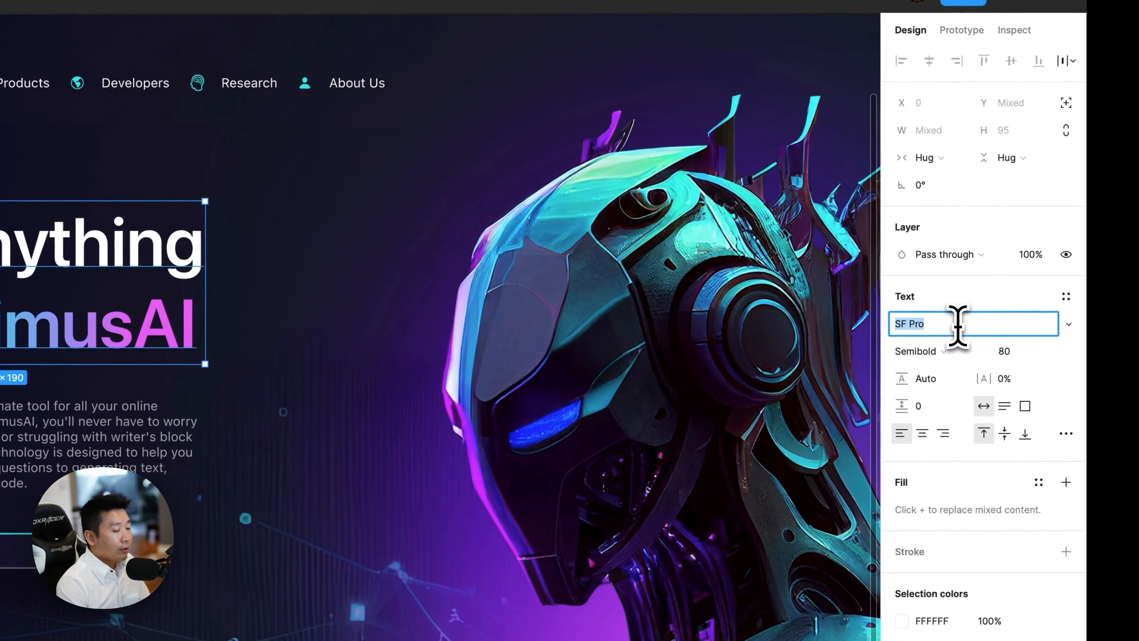
type("Poppins")
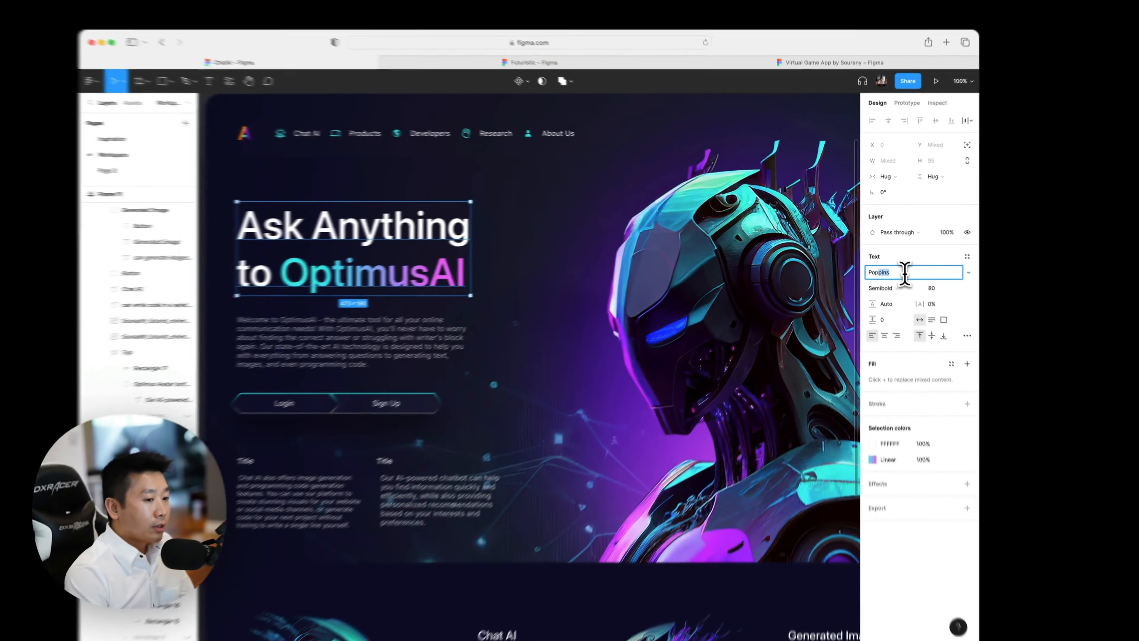
key("Return")
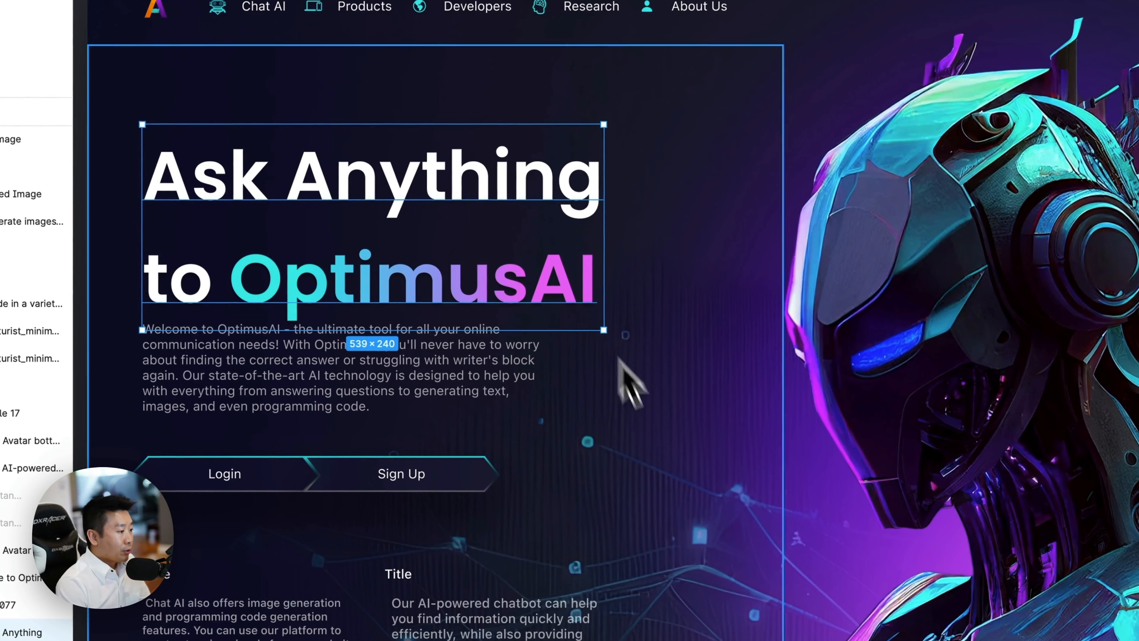
left_click(566, 364)
left_click(453, 296)
left_click(424, 209)
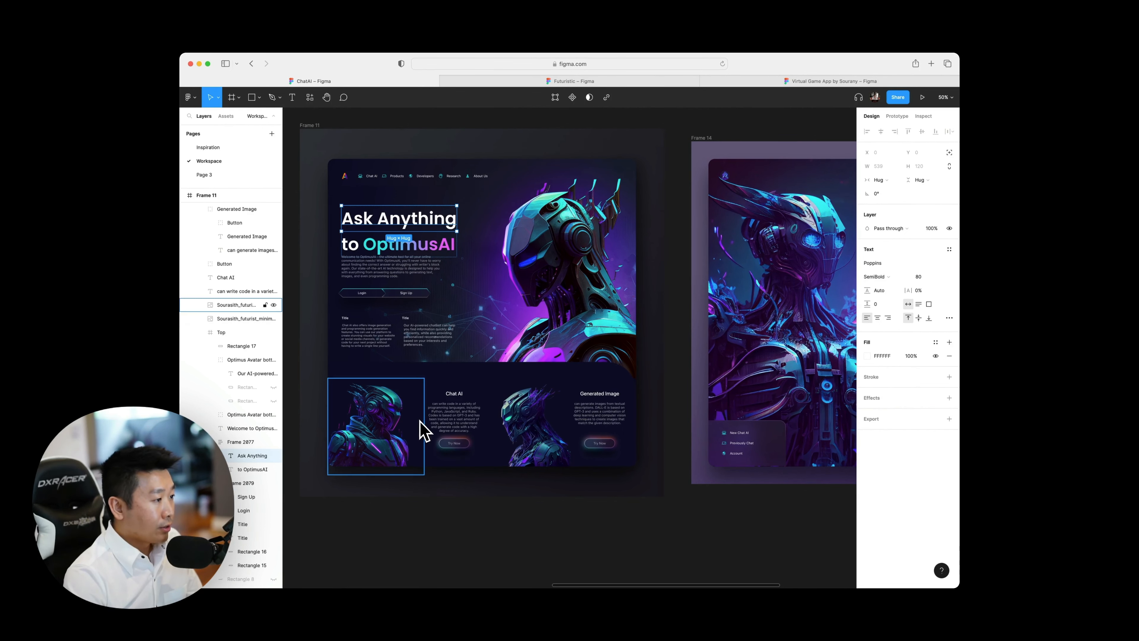
Add a drop shadow effect to both lines of the Ask Anything to OptimusAI heading in Frame 14.
scroll(424, 433, "right", 10)
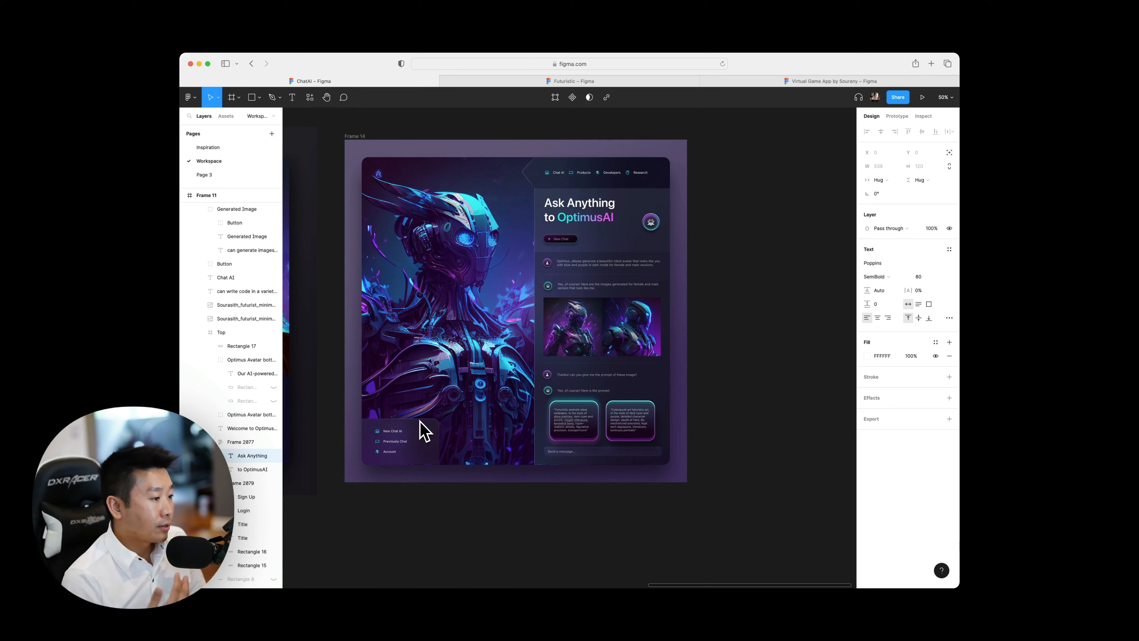
scroll(630, 170, "up", 5)
left_click(583, 288)
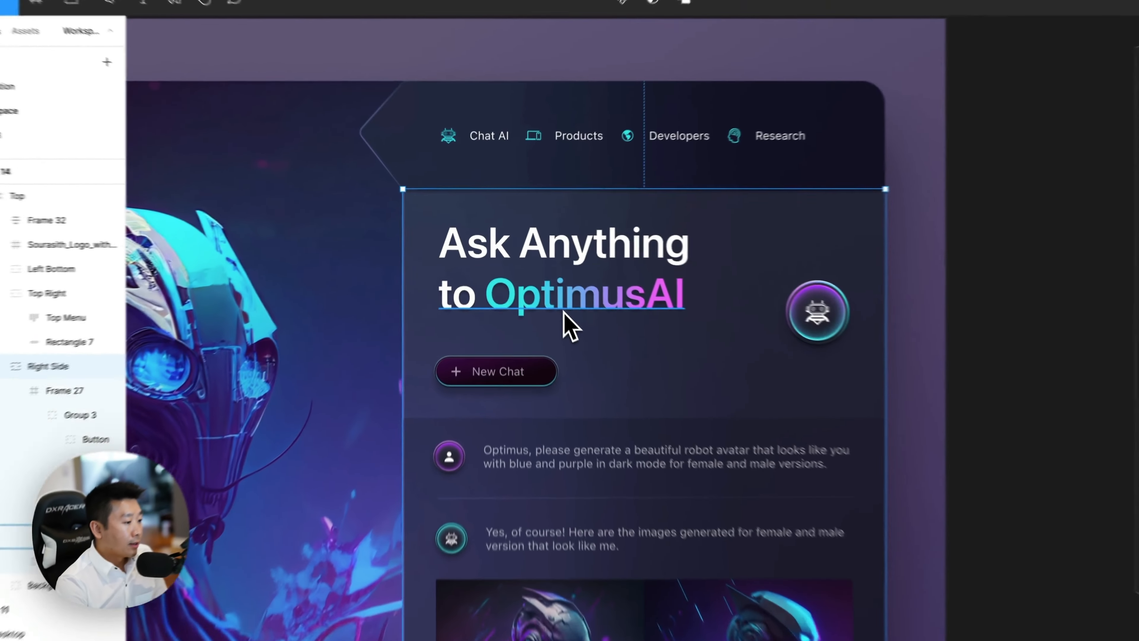
left_click(527, 272)
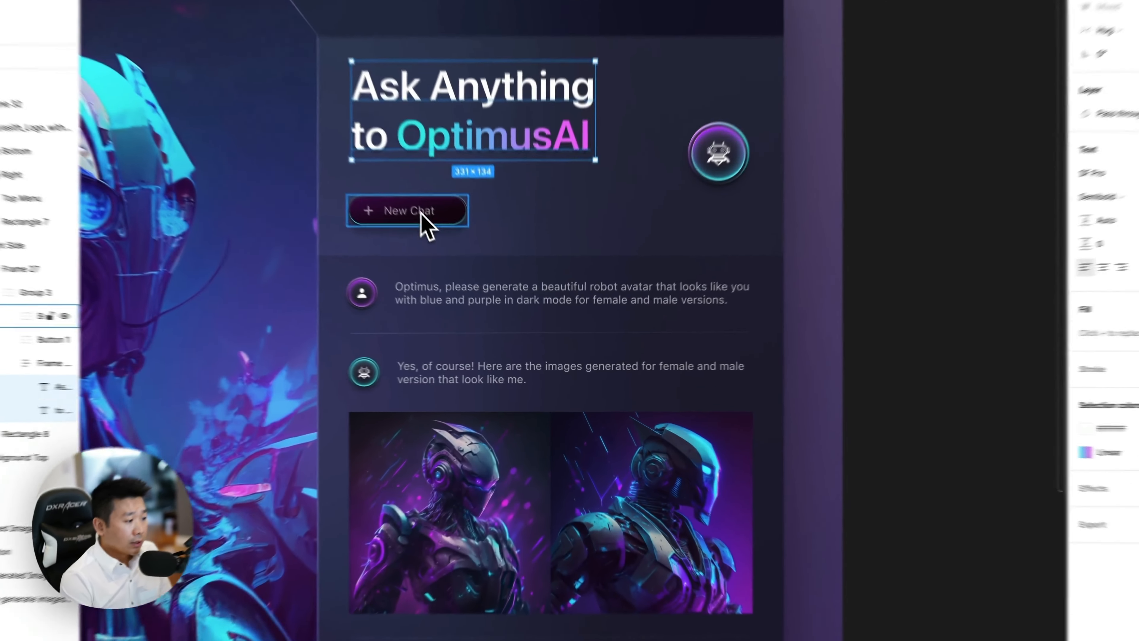
left_click(479, 346)
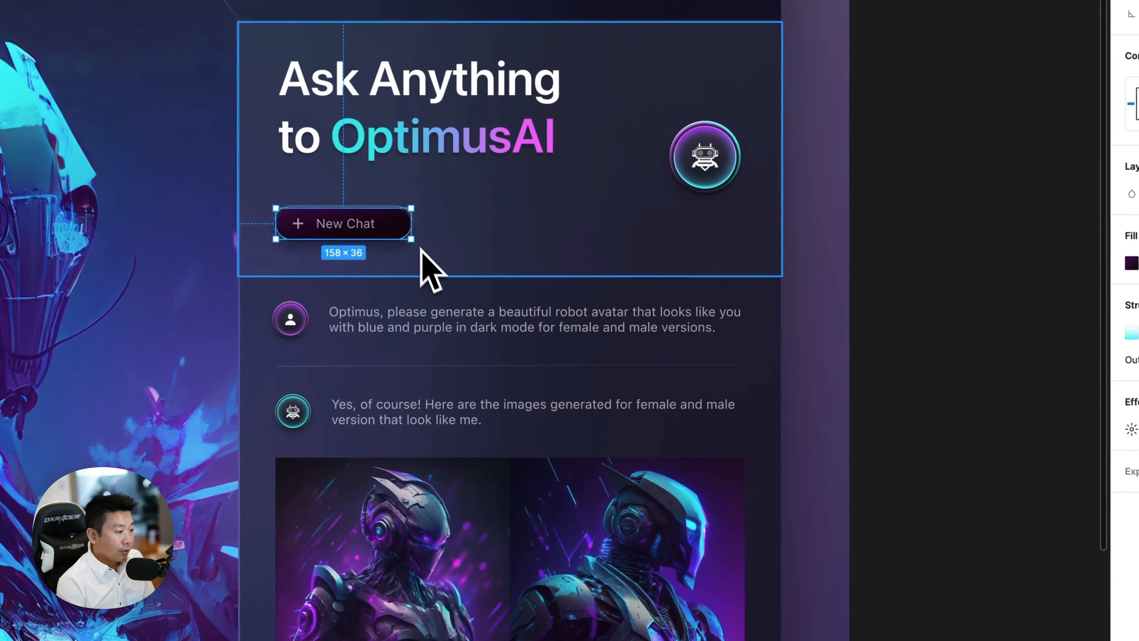
left_click(247, 78)
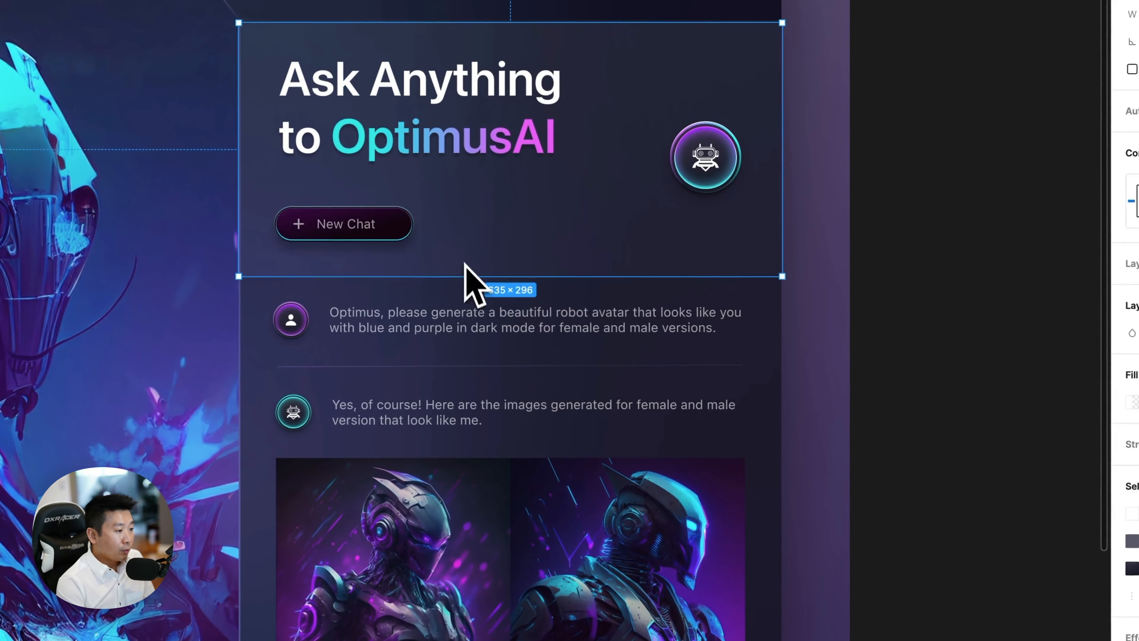
left_click(445, 141)
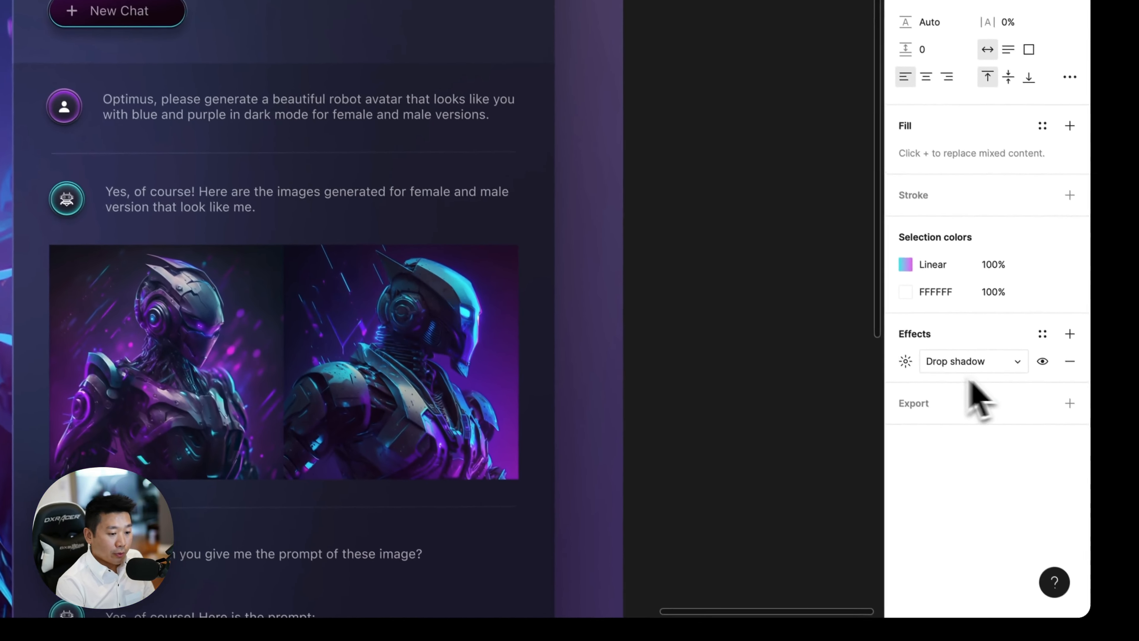
Set the drop shadow on both Ask Anything to OptimusAI lines in Frame 14 to Y 10 and blur 20.
left_click(905, 361)
left_click(829, 402)
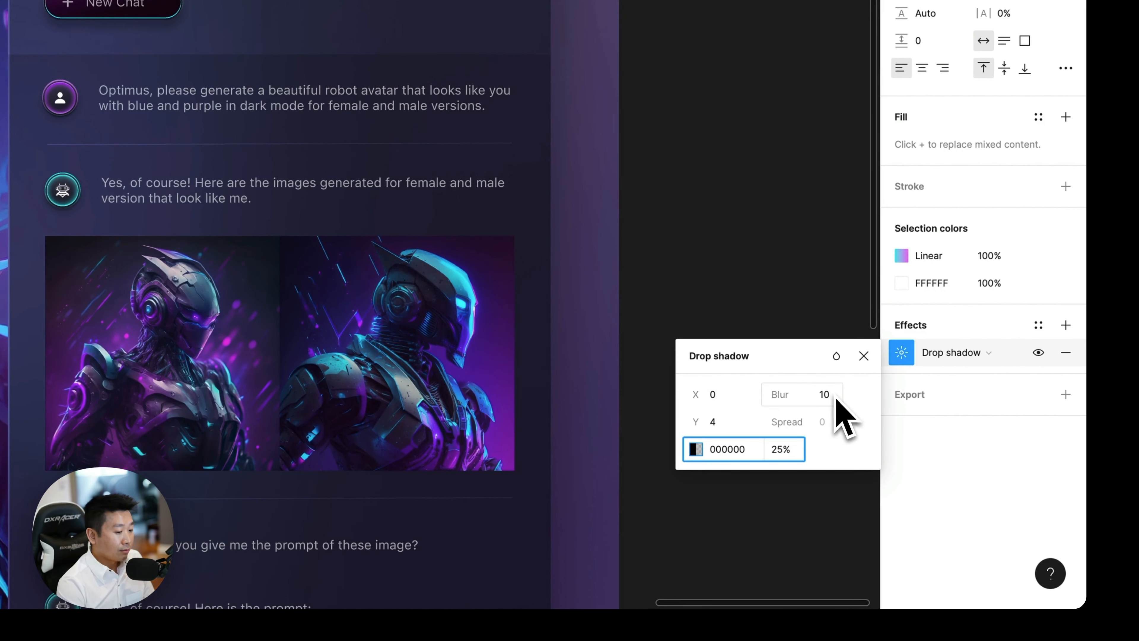
left_click(749, 424)
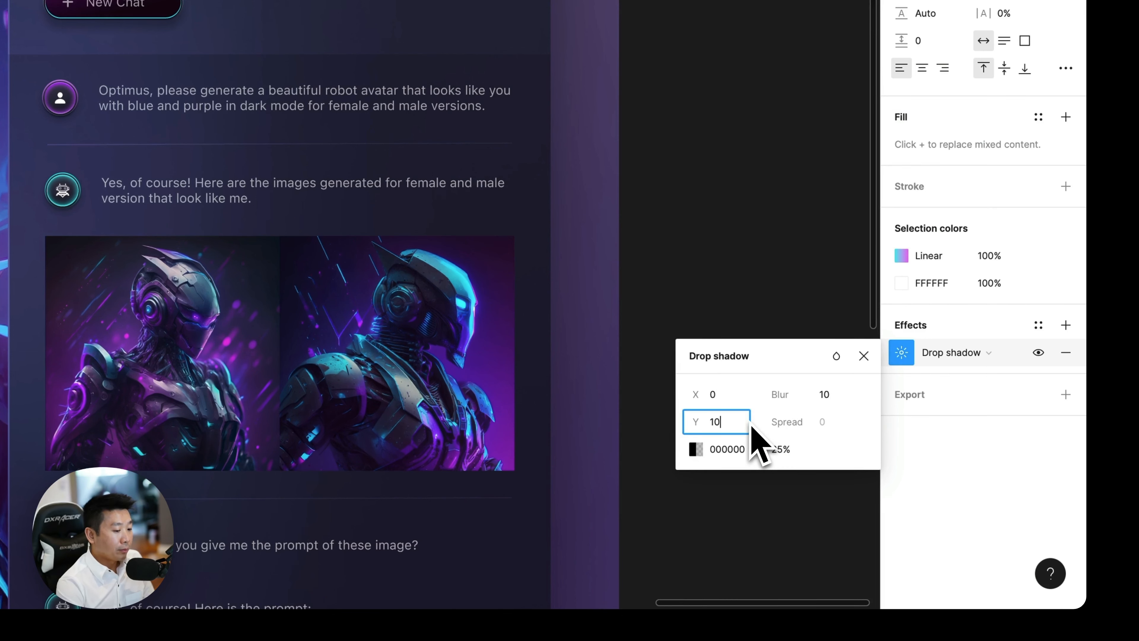
key("Return")
left_click(827, 395)
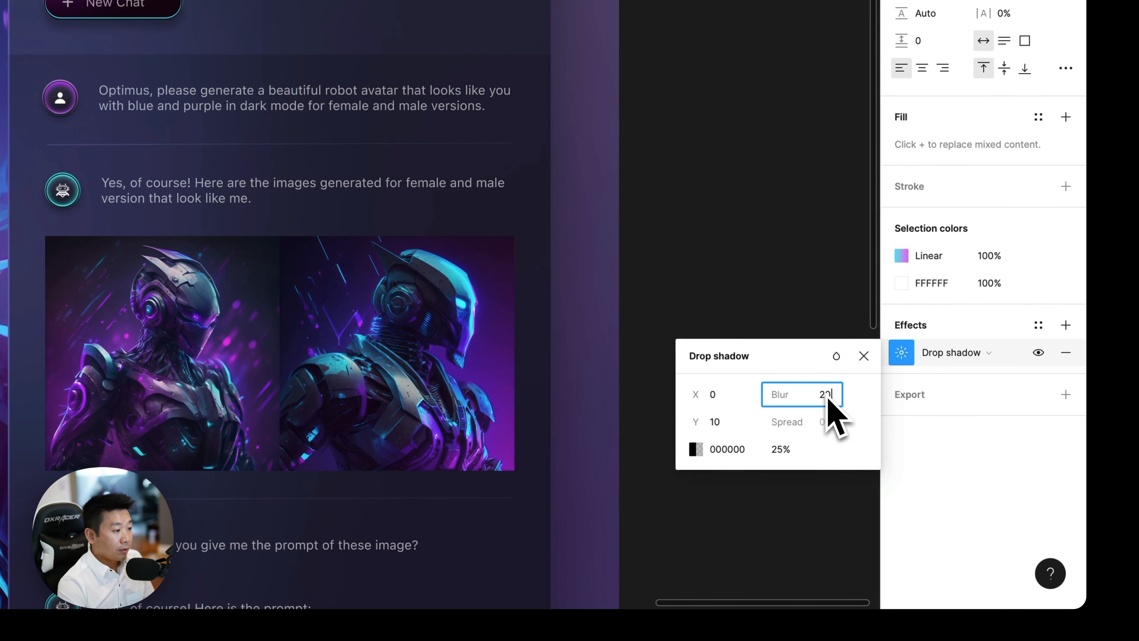
type("20")
key("Return")
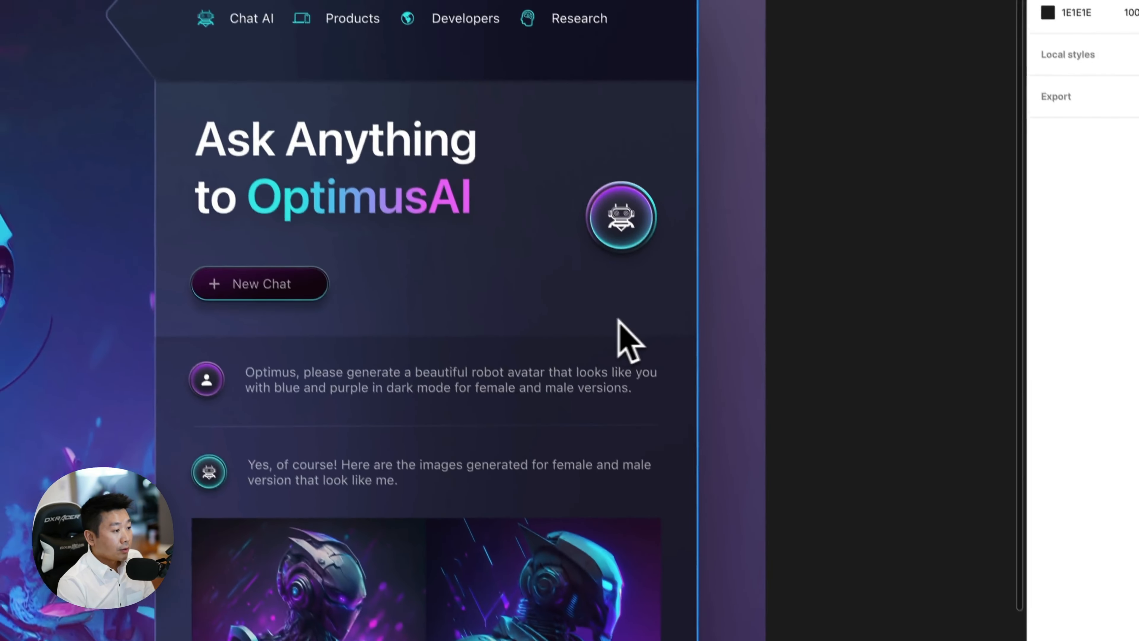
Examine the shadow under Frame 14's heading and the glowing round robot icon beside it, up to 400% zoom.
key("super+plus")
scroll(330, 183, "up", 1)
scroll(605, 123, "up", 3)
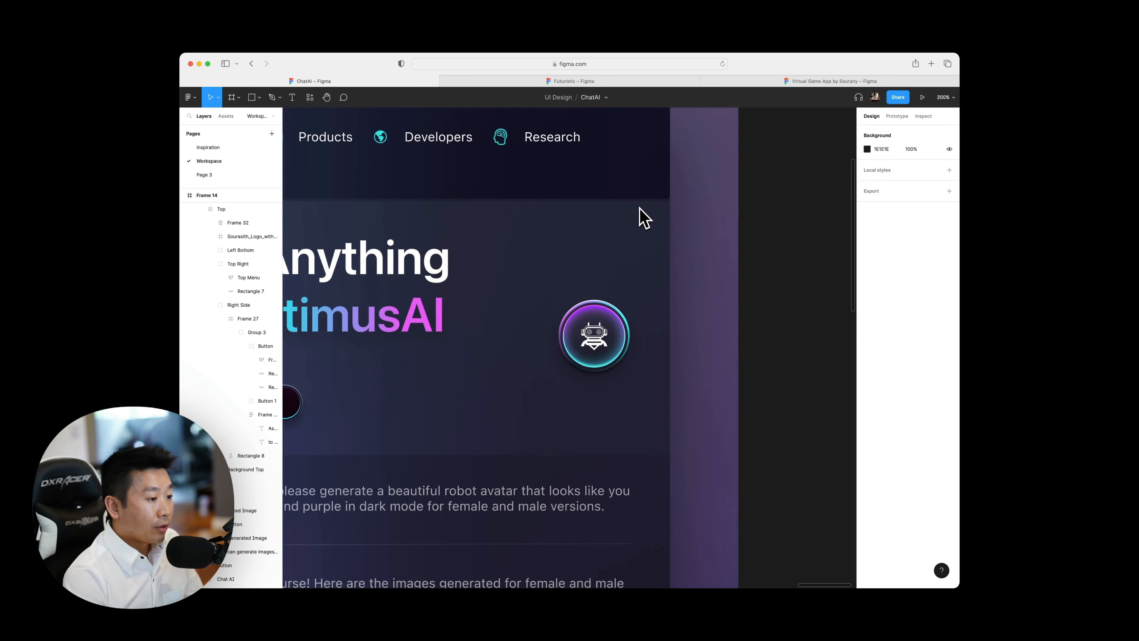
scroll(644, 217, "down", 2)
scroll(643, 216, "right", 2)
scroll(643, 216, "up", 5)
scroll(643, 216, "up", 1)
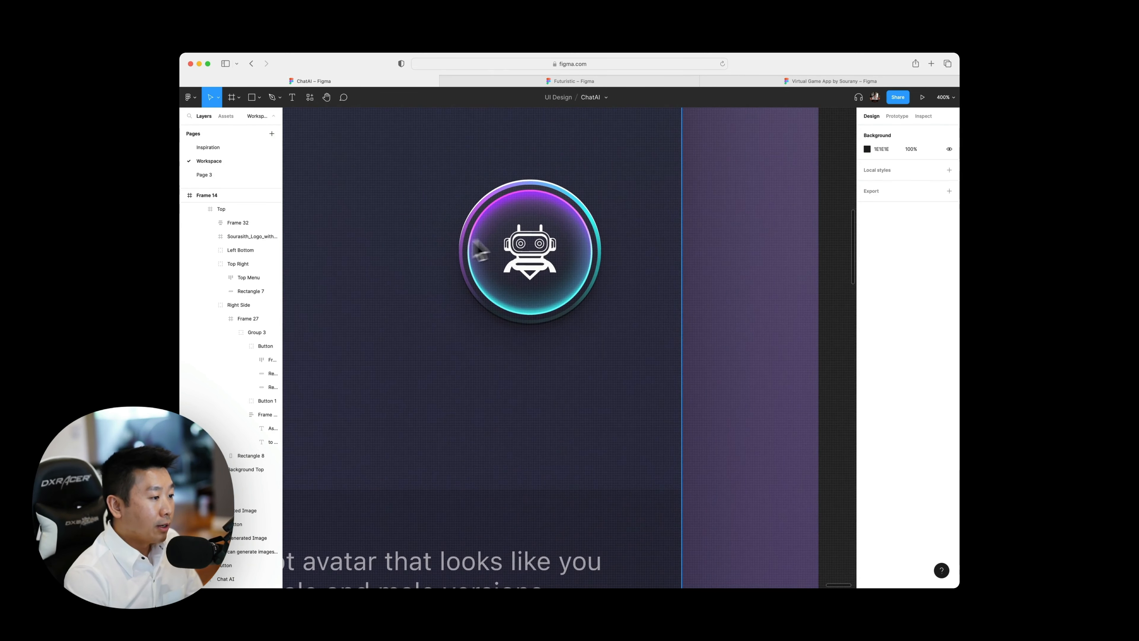
key("super+minus")
scroll(560, 279, "left", 5)
Hide the linear fill of the New Chat button's background to compare it without the gradient, and show the fill again.
left_click(493, 385)
key("super+minus")
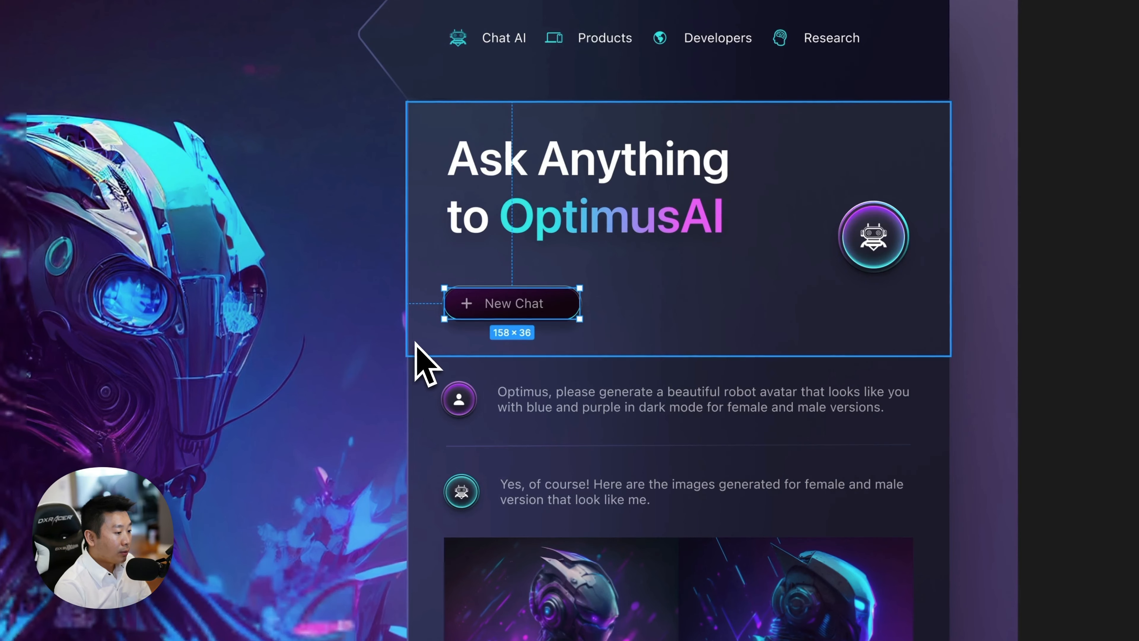
left_click(588, 350)
left_click(565, 306)
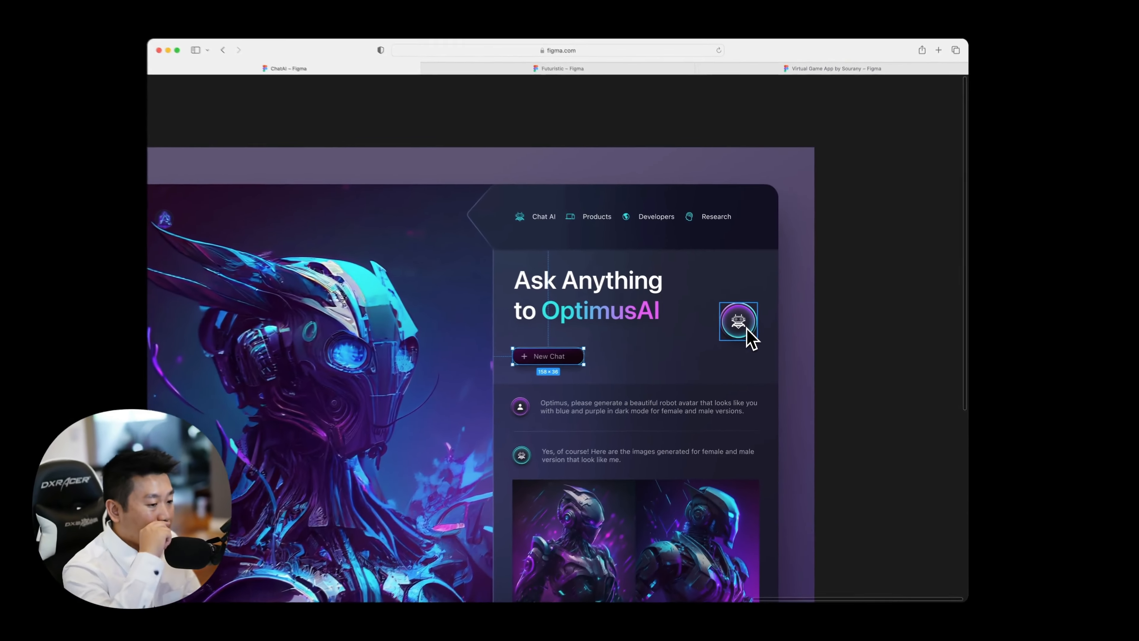
key("super+backslash")
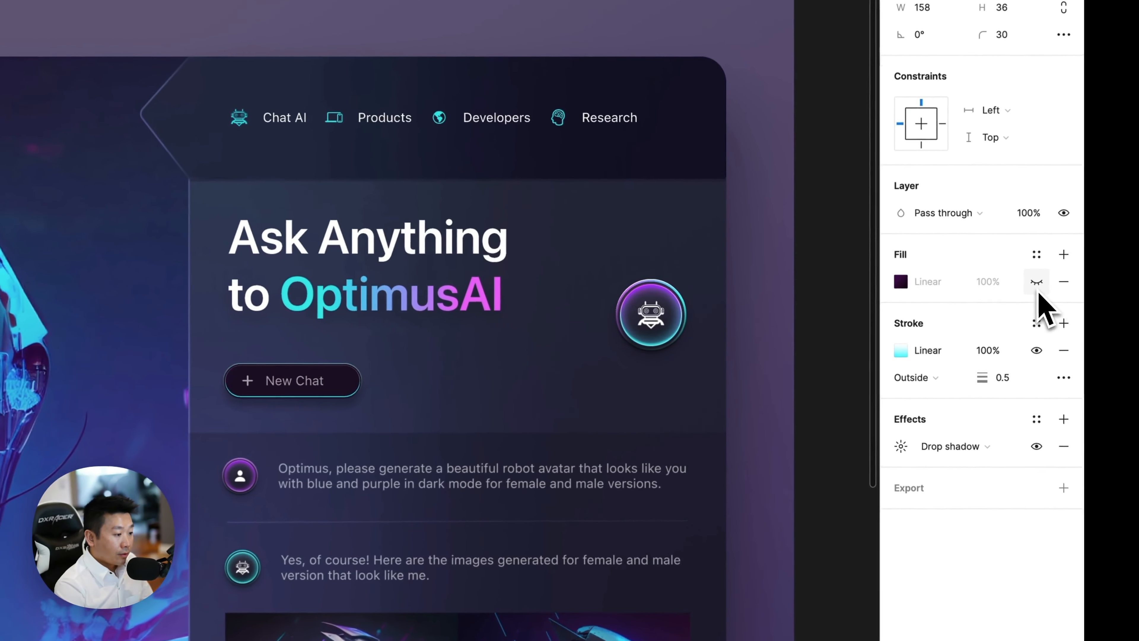
left_click(1038, 282)
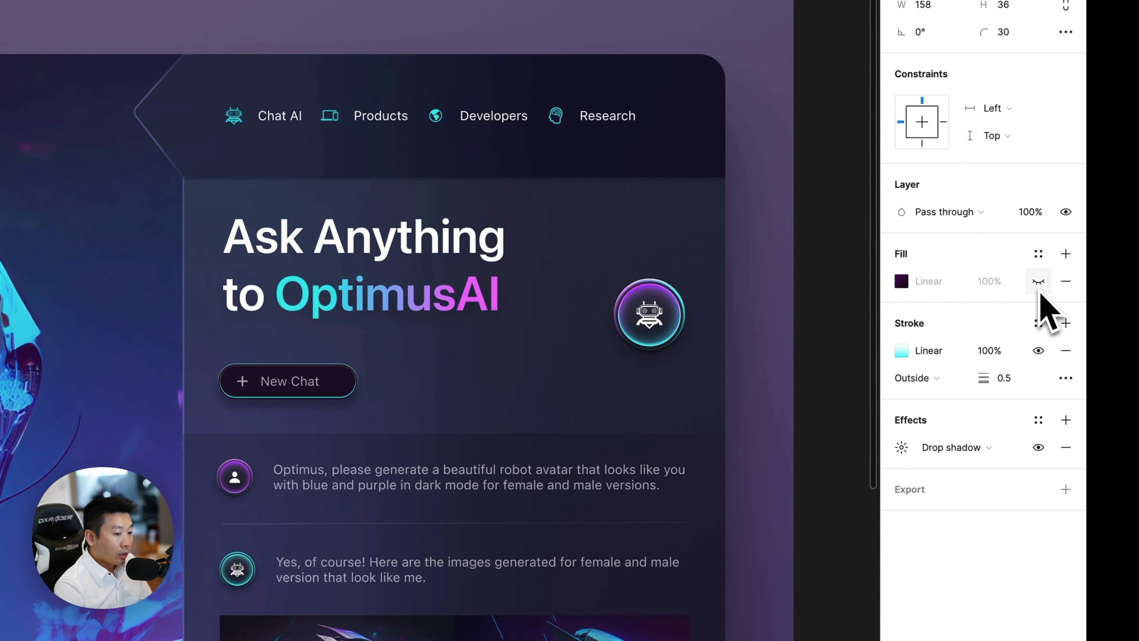
left_click(1038, 282)
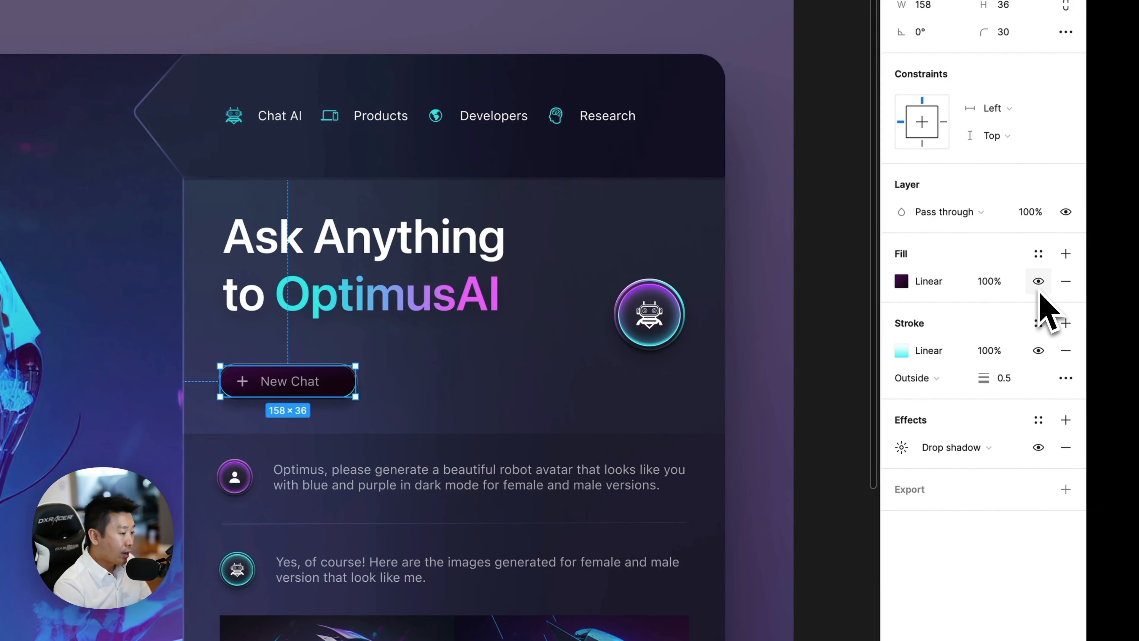
Examine the New Chat button's gradient fill, glowing outline and shadow up close, and clear the selection.
key("super+=")
left_click(433, 558)
key("super+=")
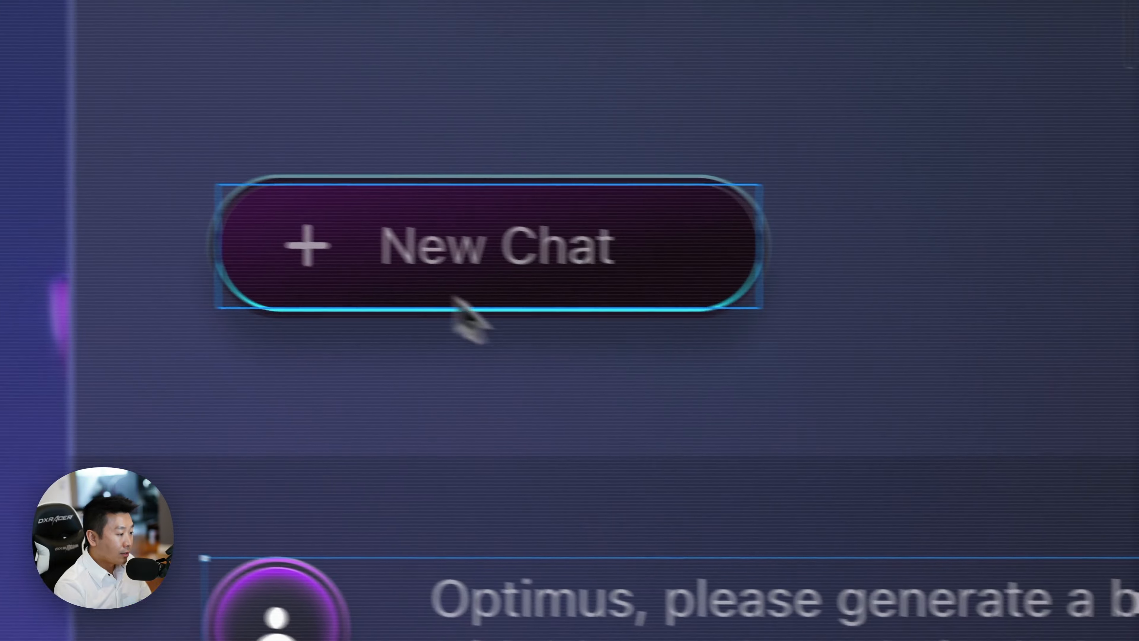
left_click(202, 249, "super")
left_click(158, 249, "super")
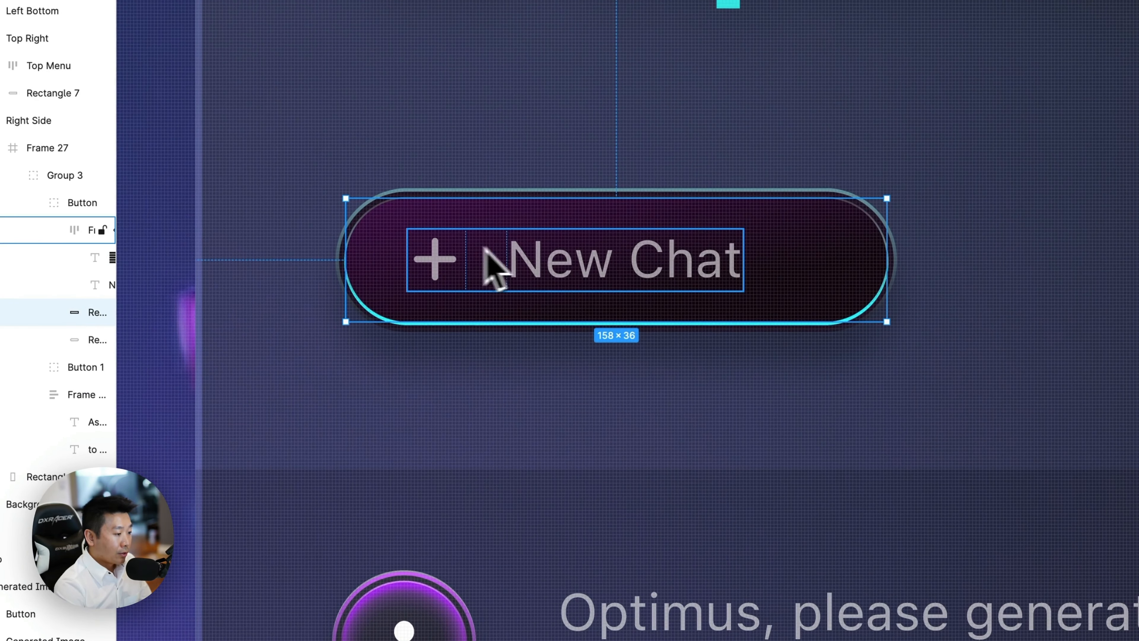
key("super+minus")
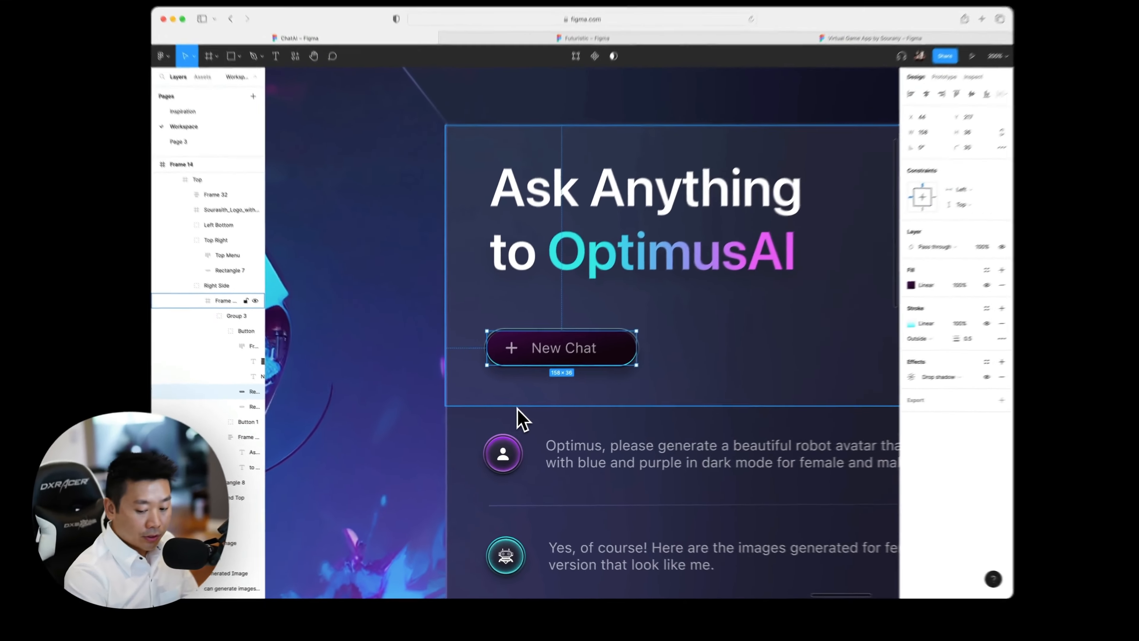
key("super+minus")
key("Escape")
Examine Frame 14's chat conversation, from the prompt cards and message field up to the two generated robot images.
scroll(493, 435, "down", 10)
scroll(493, 435, "right", 2)
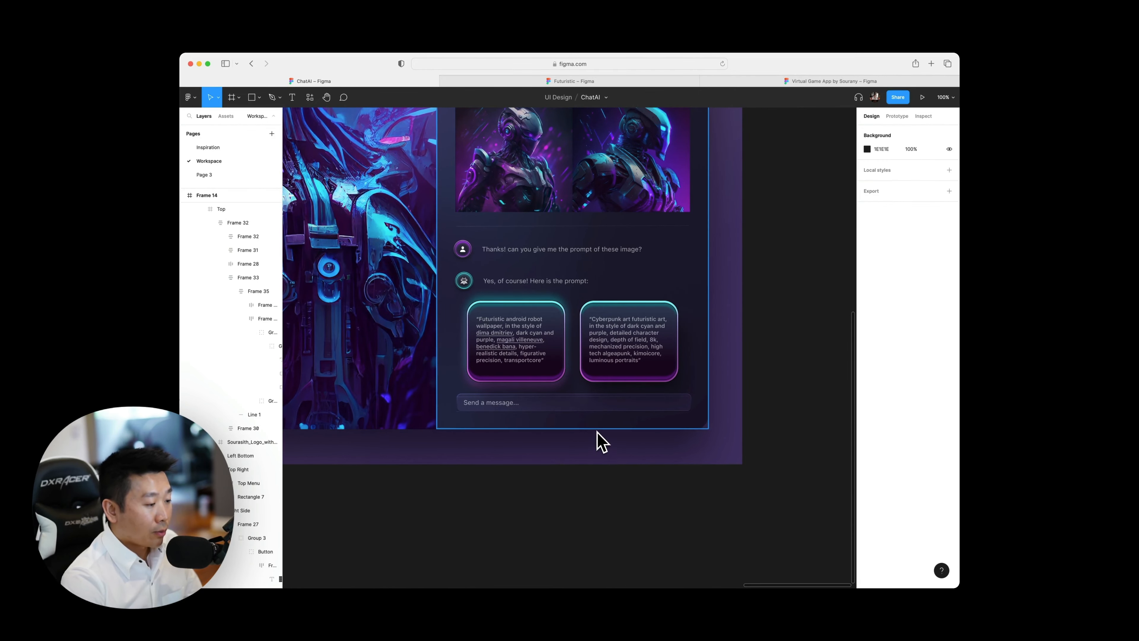
scroll(598, 431, "up", 5)
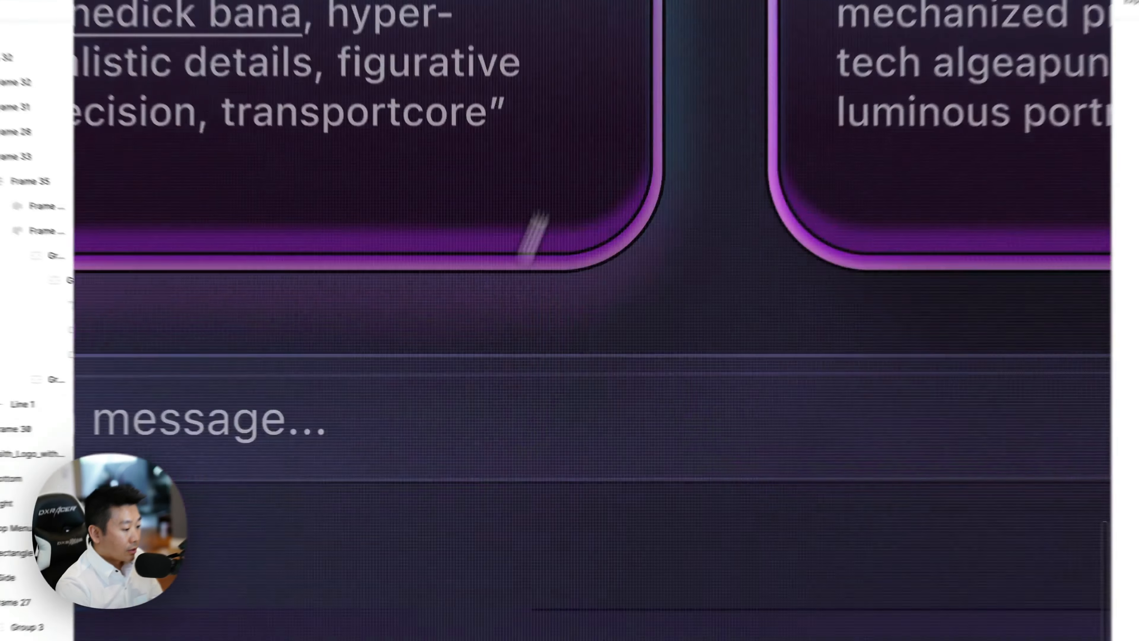
key("super+minus")
key("super+minus")
scroll(421, 302, "up", 3)
scroll(422, 302, "right", 2)
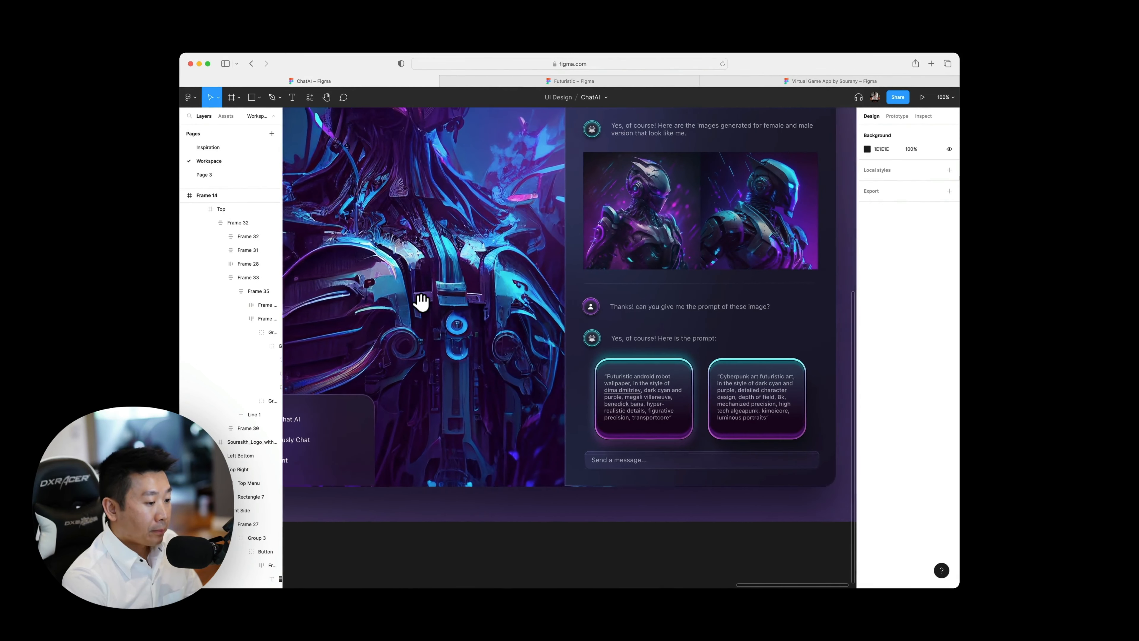
scroll(422, 302, "right", 2)
scroll(421, 301, "up", 3)
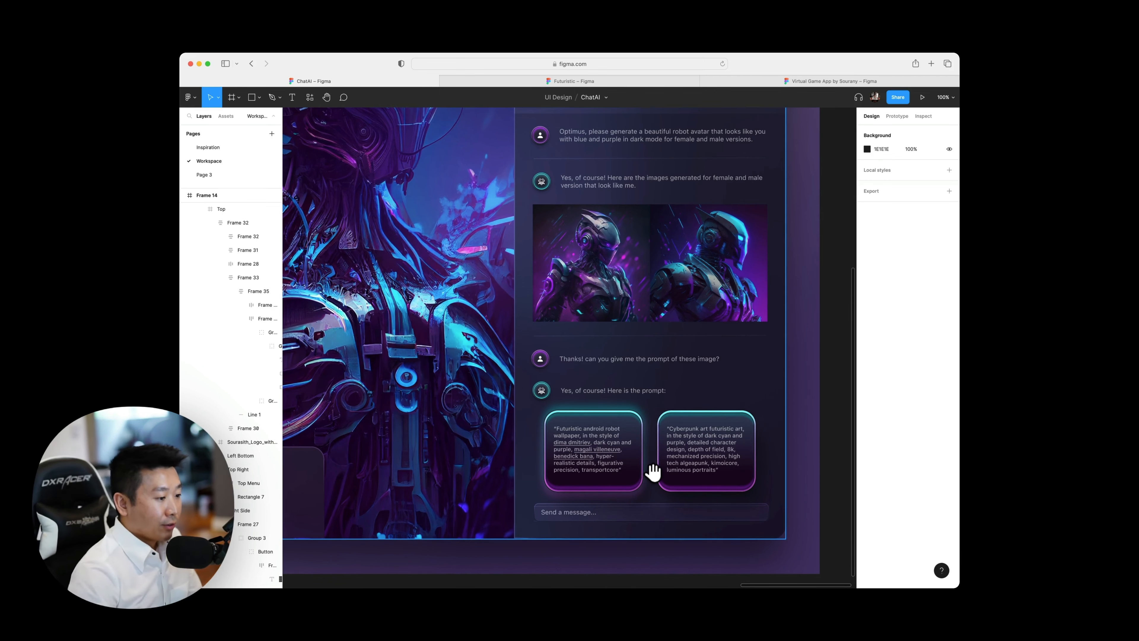
scroll(645, 467, "up", 1)
scroll(643, 466, "up", 6)
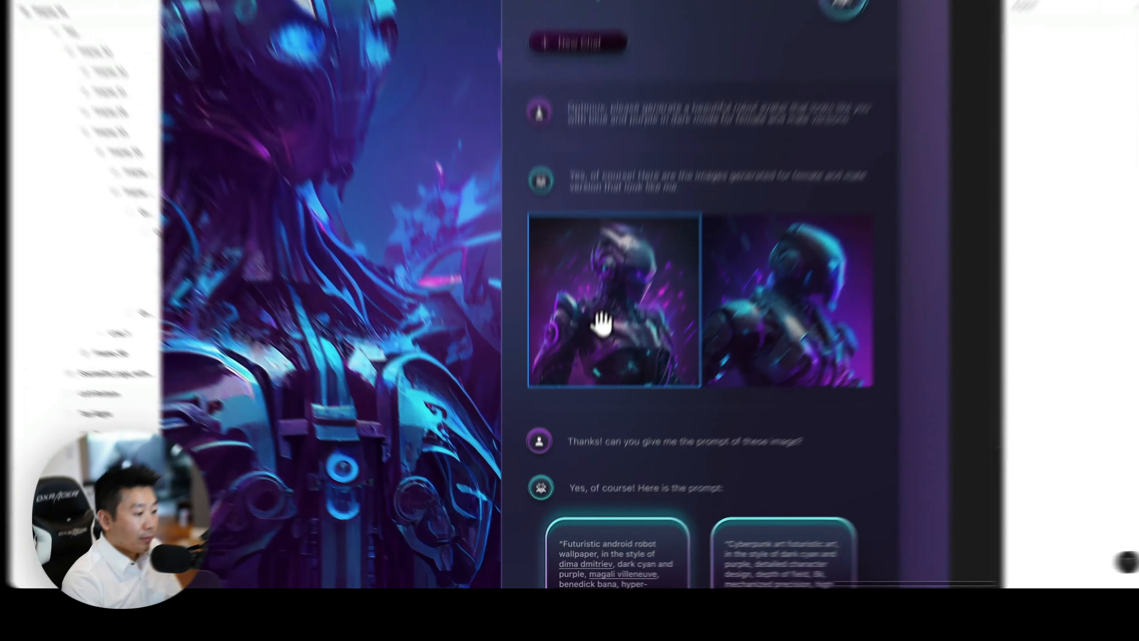
left_click(581, 407, "super")
scroll(580, 407, "down", 5)
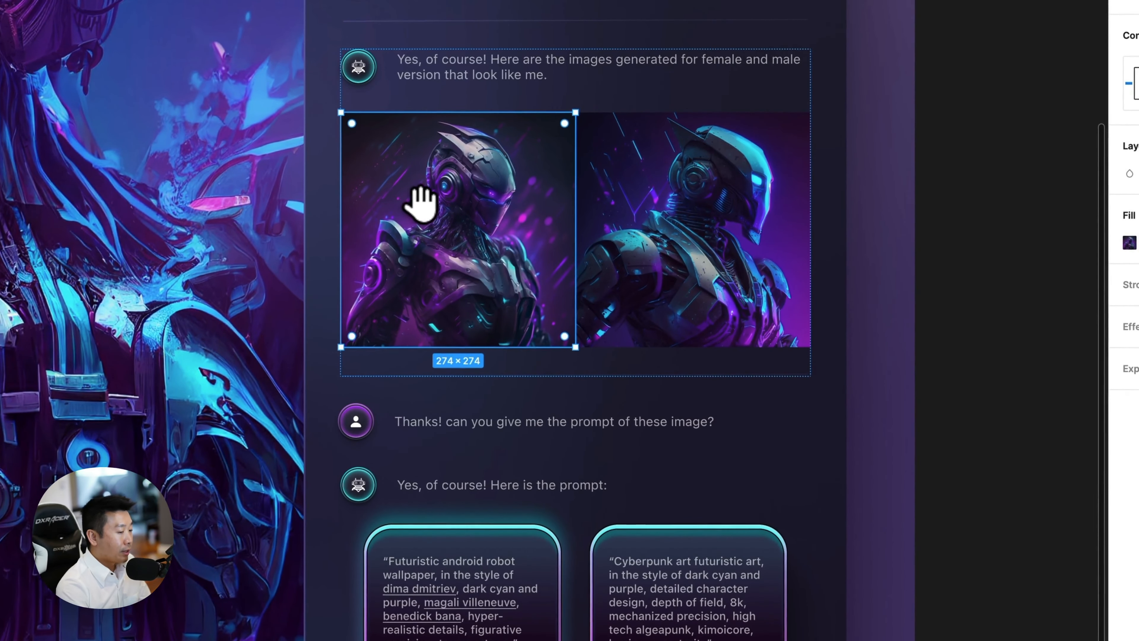
left_click(659, 230, "shift")
scroll(664, 233, "left", 6)
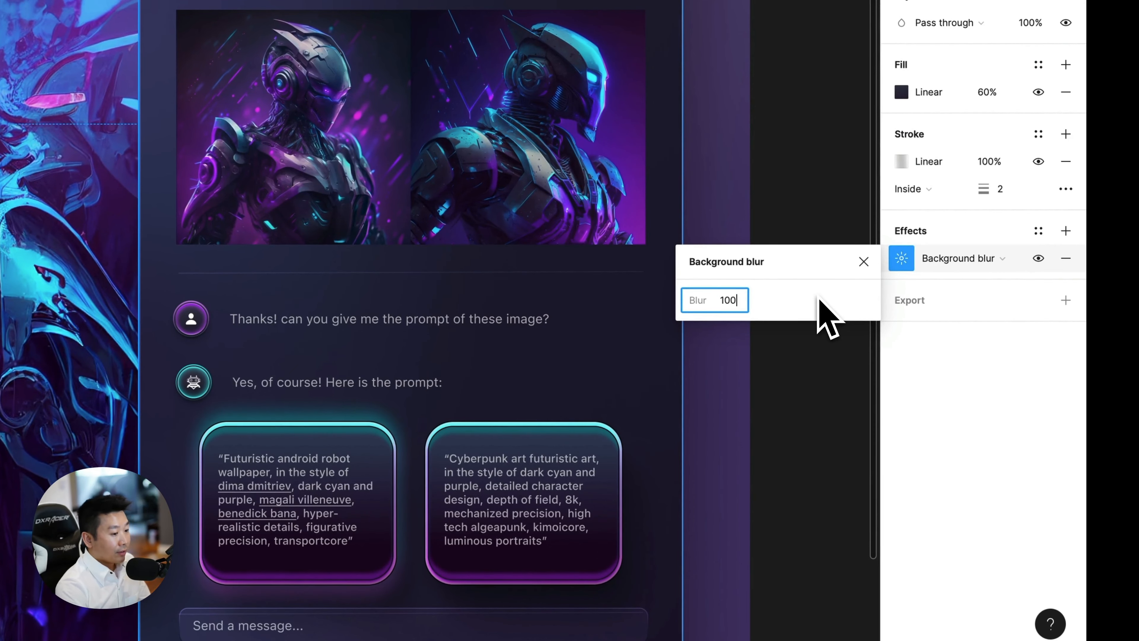
Try a background blur of 100 on the panel behind Frame 14's chat, set it to 40, and check the panel.
key("Return")
left_click(739, 300)
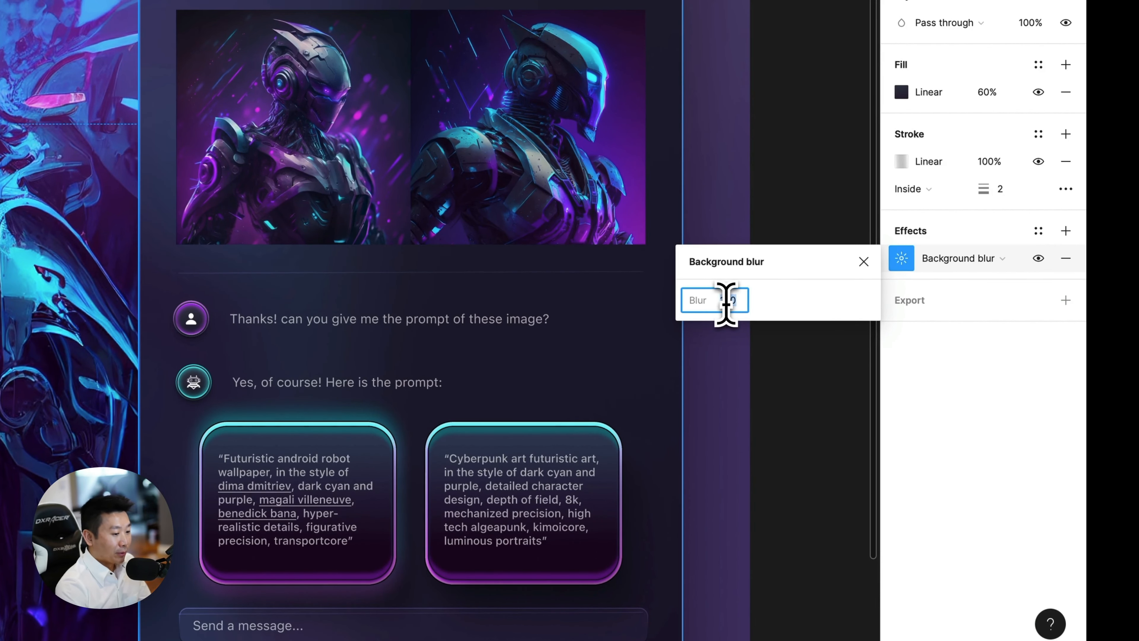
key("Return")
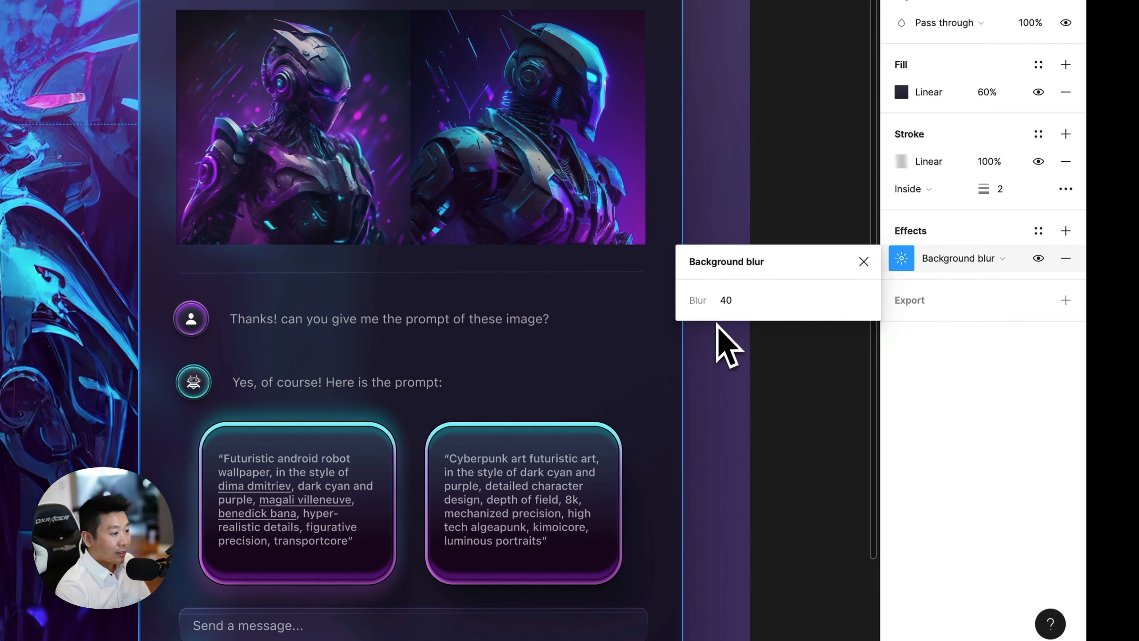
left_click(818, 422)
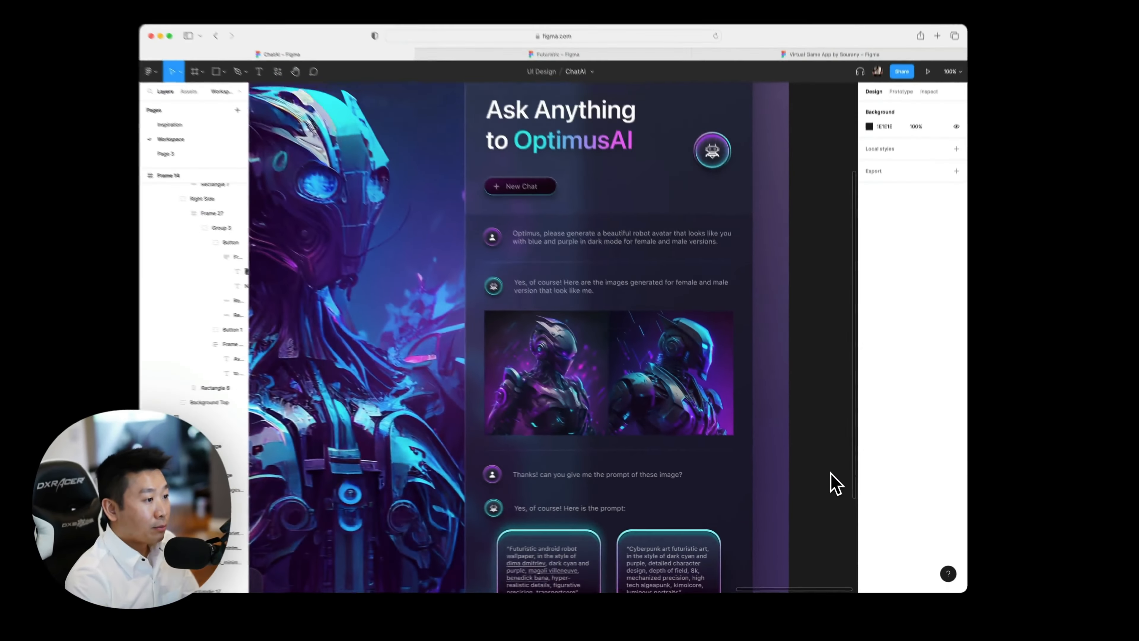
scroll(837, 484, "up", 2)
scroll(836, 484, "down", 10)
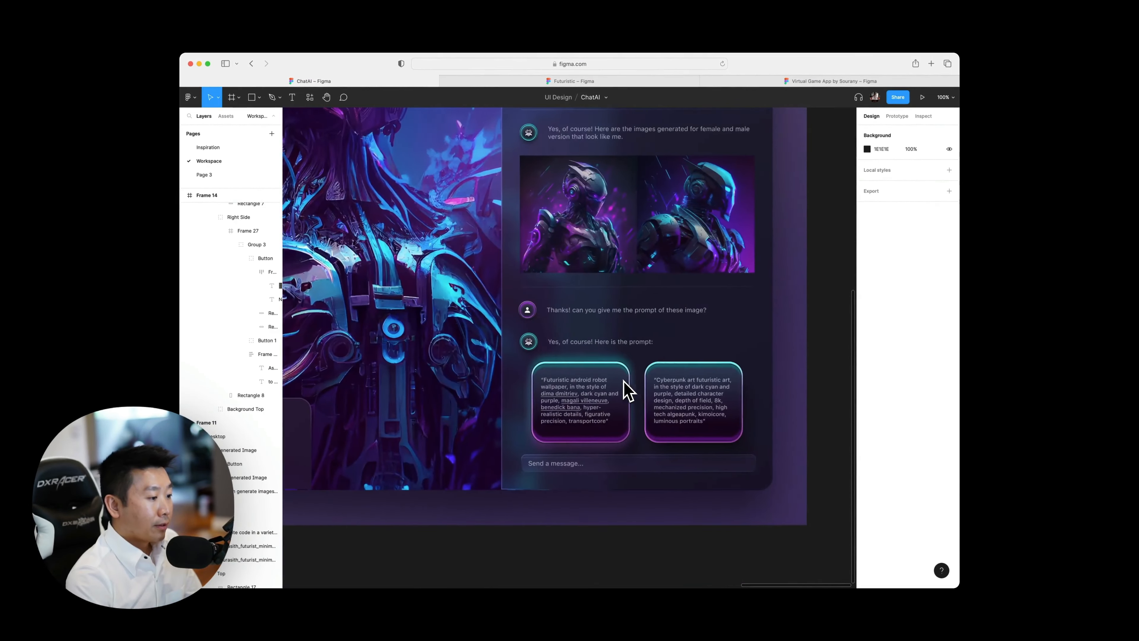
Try a background blur of 10 on Frame 14's chat panel, compare the look, and restore the blur to 40.
left_click(623, 379)
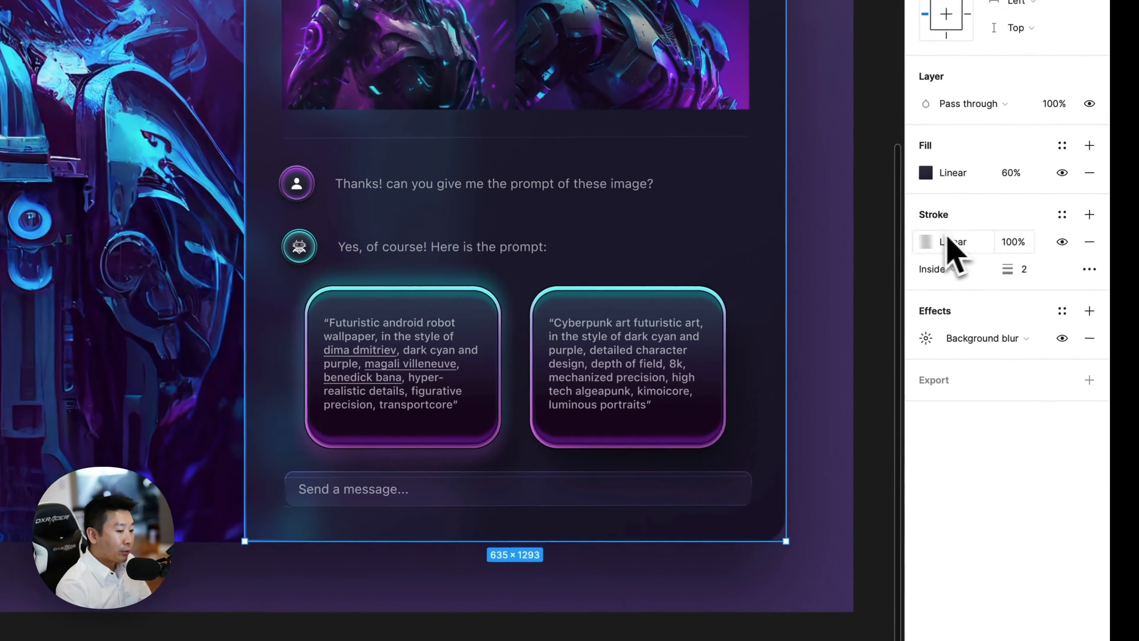
left_click(926, 338)
left_click(762, 388)
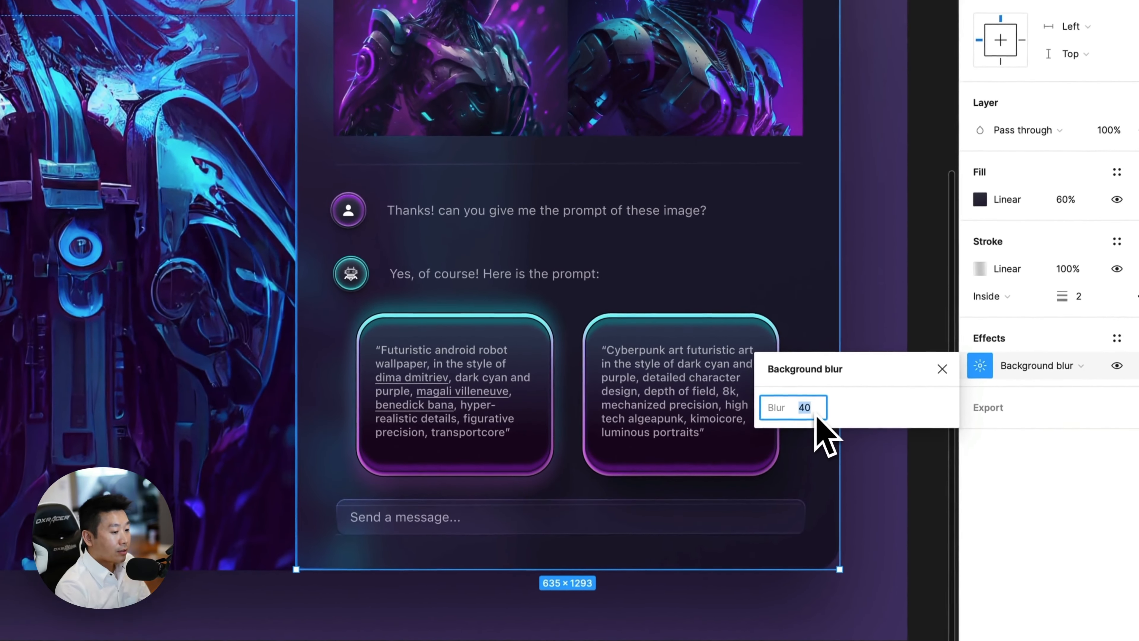
type("10")
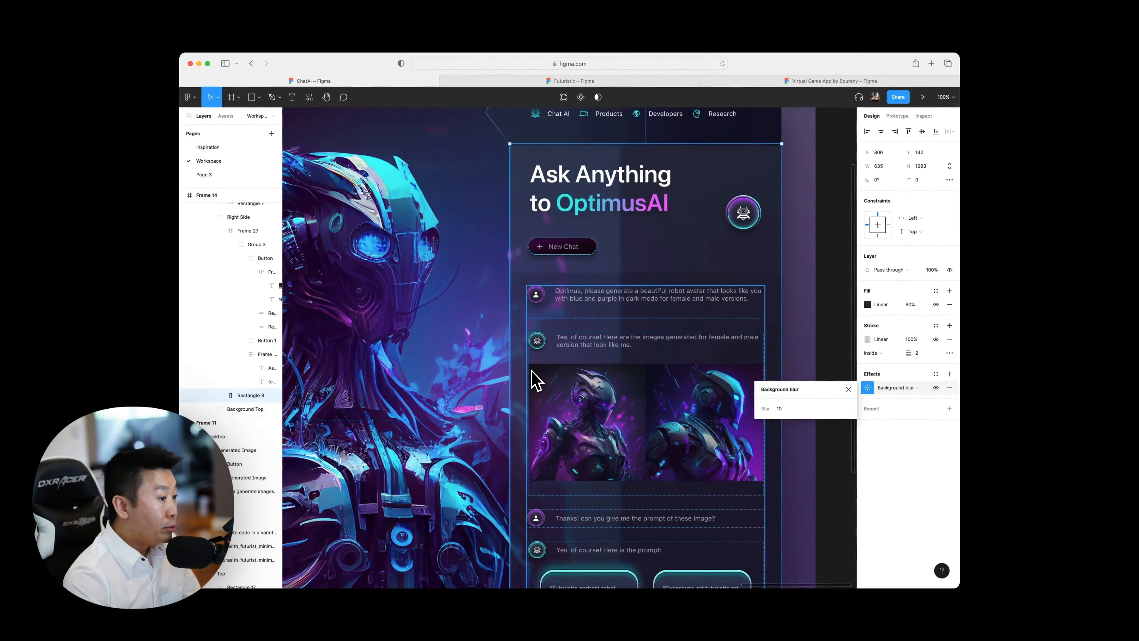
scroll(534, 380, "down", 3)
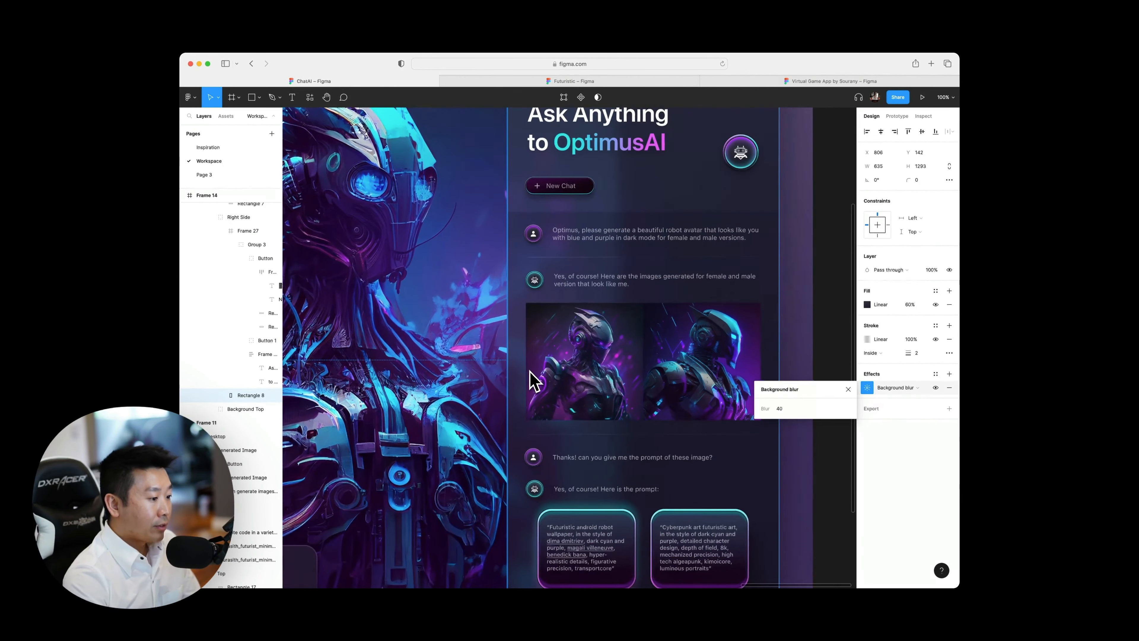
scroll(534, 381, "down", 5)
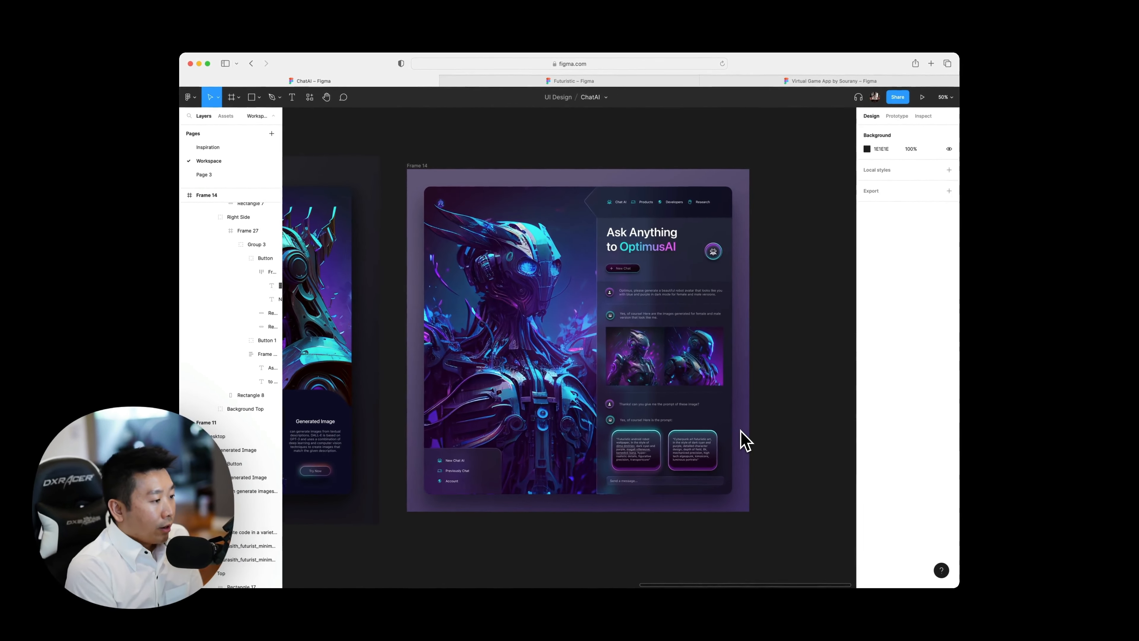
Compare the finished layouts and effects of Frames 14, 11 and 12 side by side at 50% zoom.
scroll(744, 442, "up", 2)
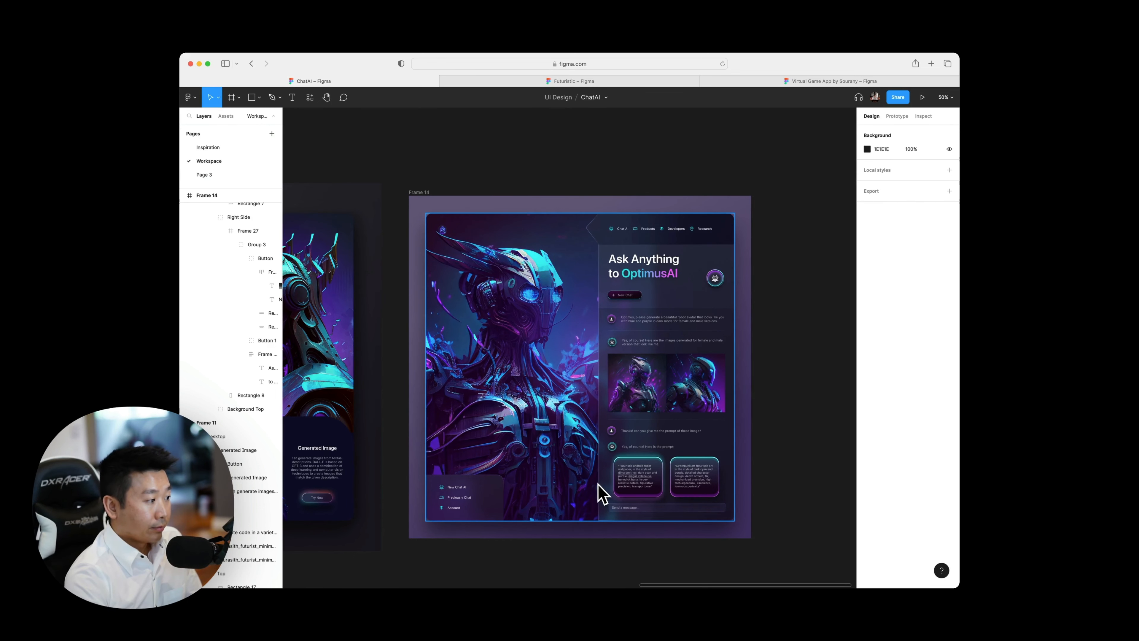
scroll(594, 491, "left", 4)
scroll(594, 491, "right", 2)
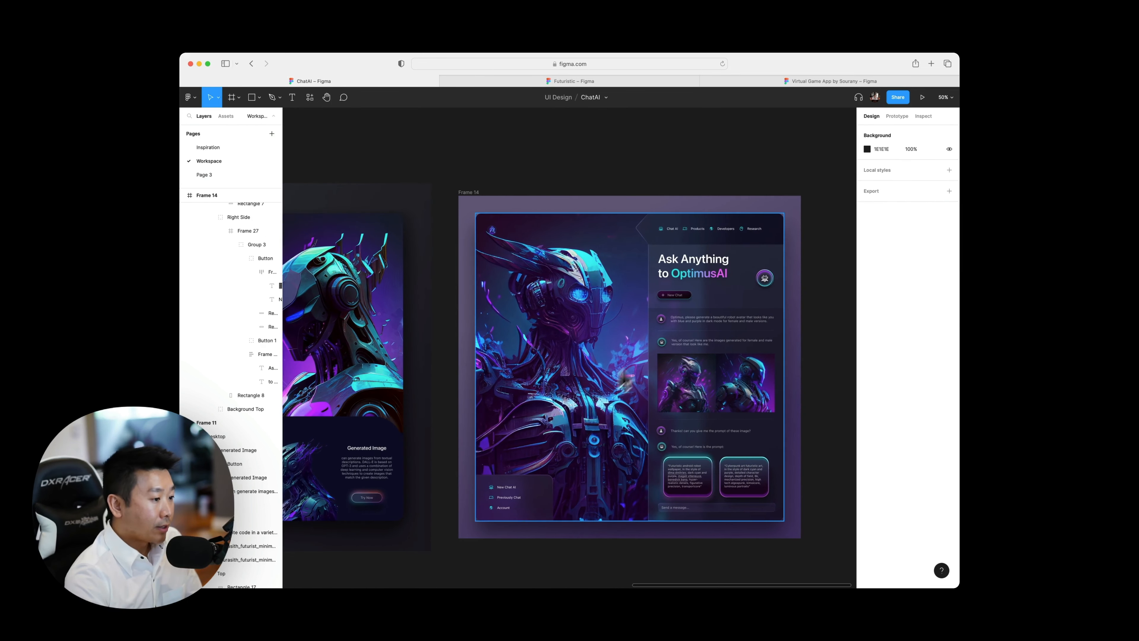
scroll(624, 381, "right", 2)
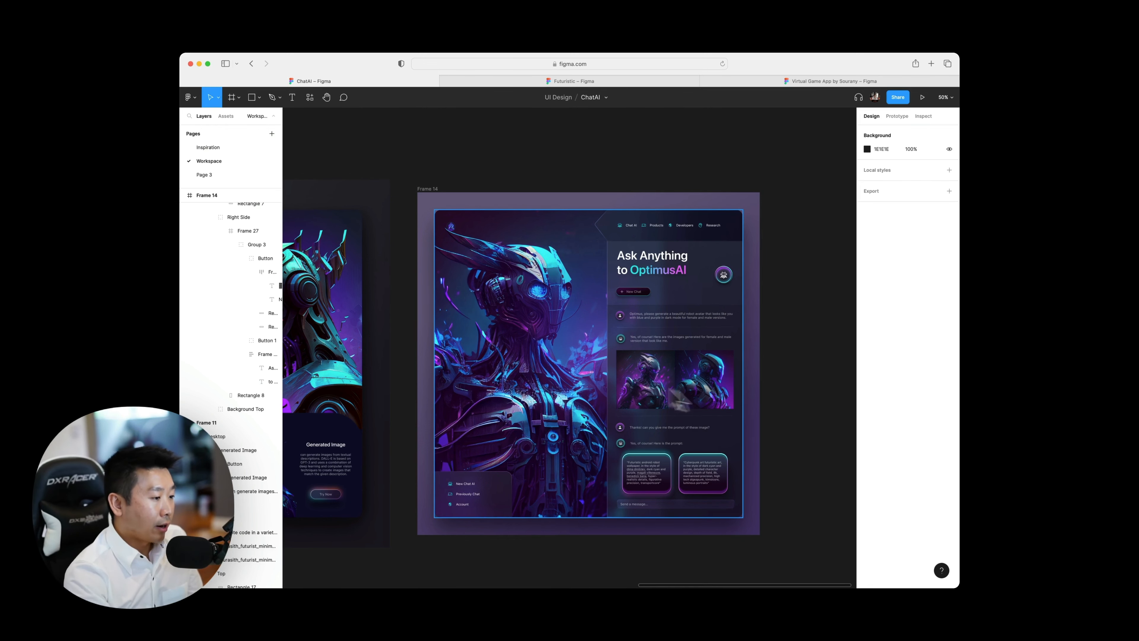
scroll(595, 430, "left", 5)
scroll(597, 431, "left", 15)
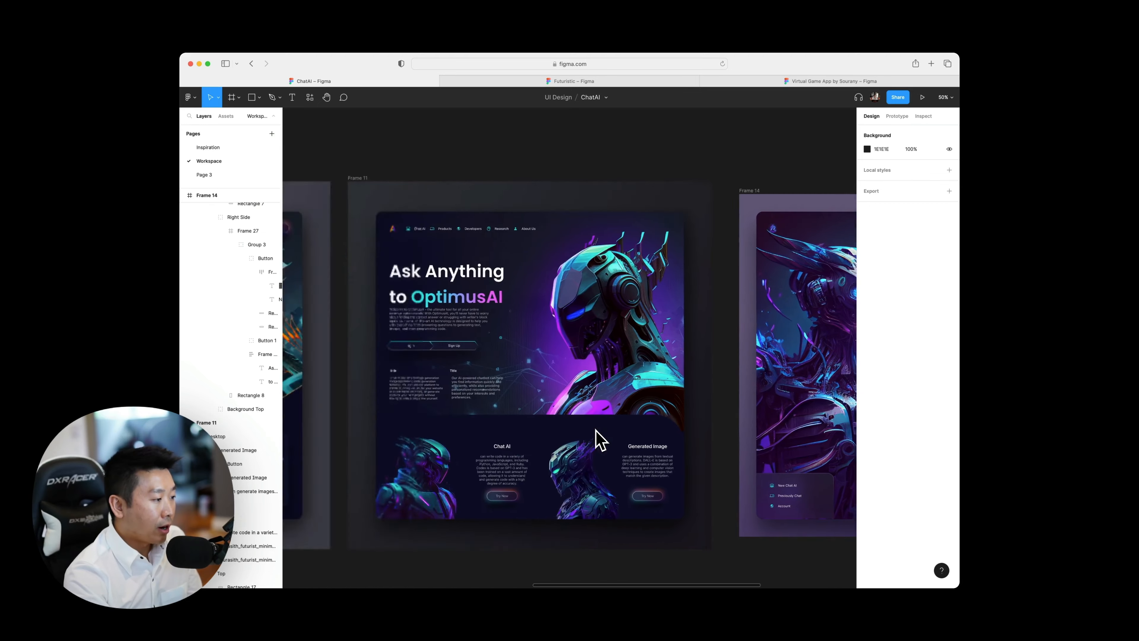
scroll(456, 364, "right", 3)
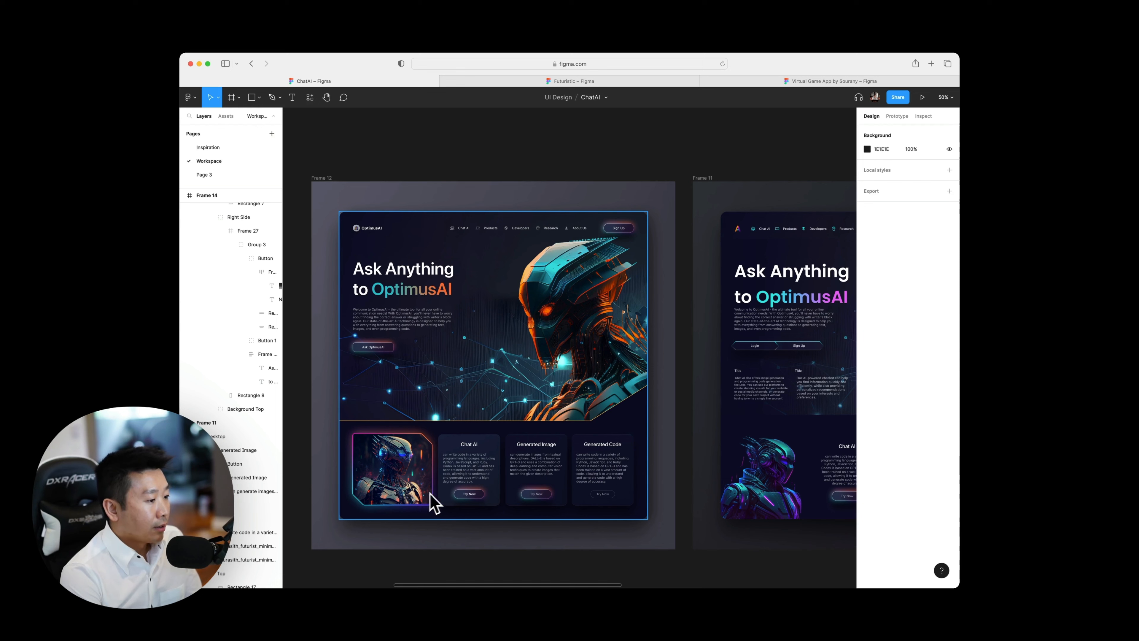
scroll(406, 453, "right", 5)
scroll(406, 454, "right", 8)
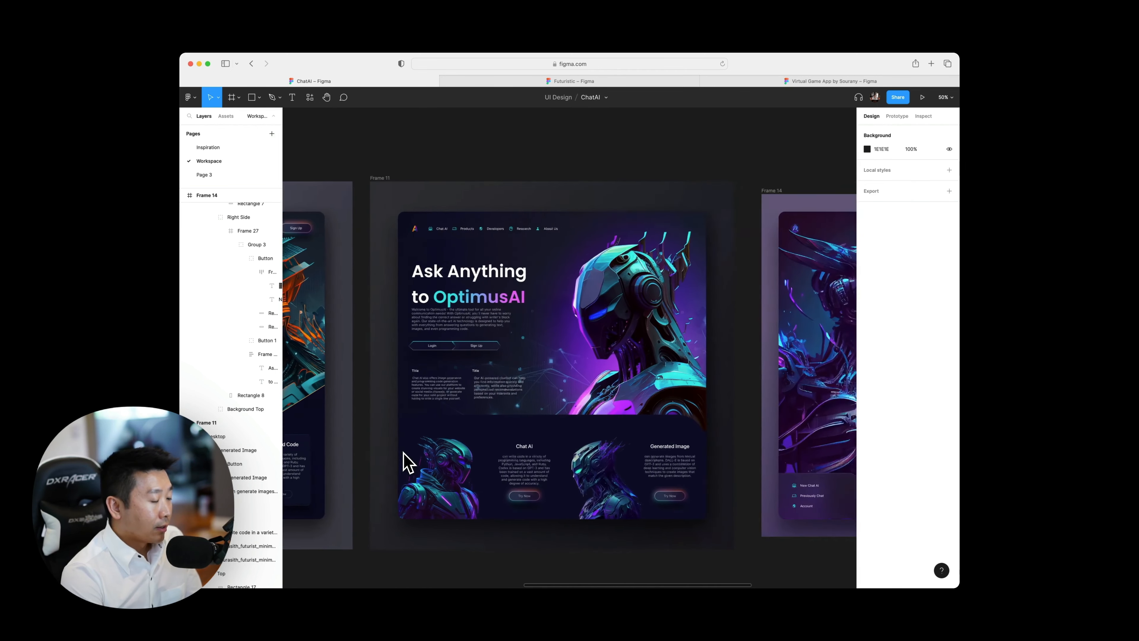
scroll(467, 393, "right", 3)
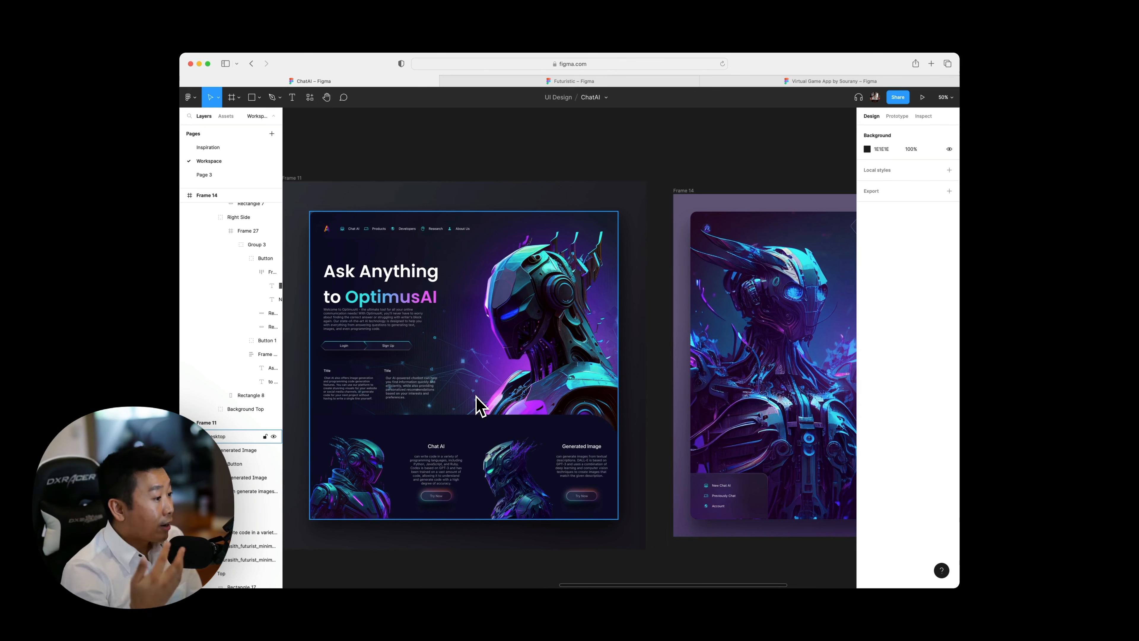
scroll(480, 406, "right", 10)
scroll(480, 406, "right", 1)
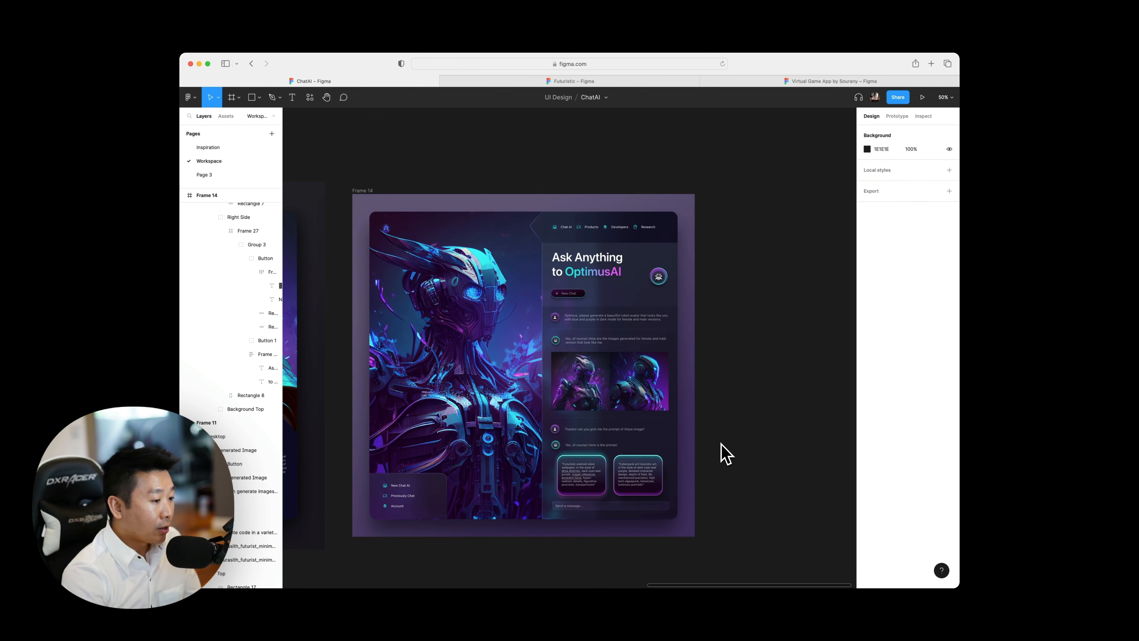
Examine Frame 14 at 100% zoom, from the prompt cards and message field to the heading and robot artwork.
key("shift+0")
scroll(717, 453, "down", 6)
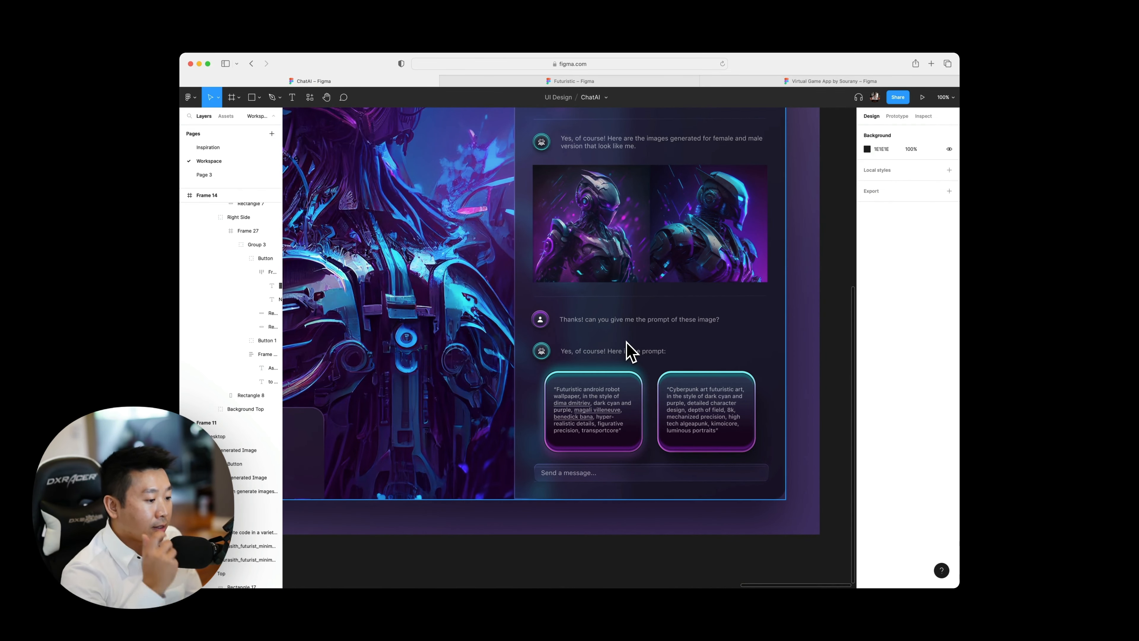
scroll(627, 352, "left", 2)
scroll(627, 352, "up", 6)
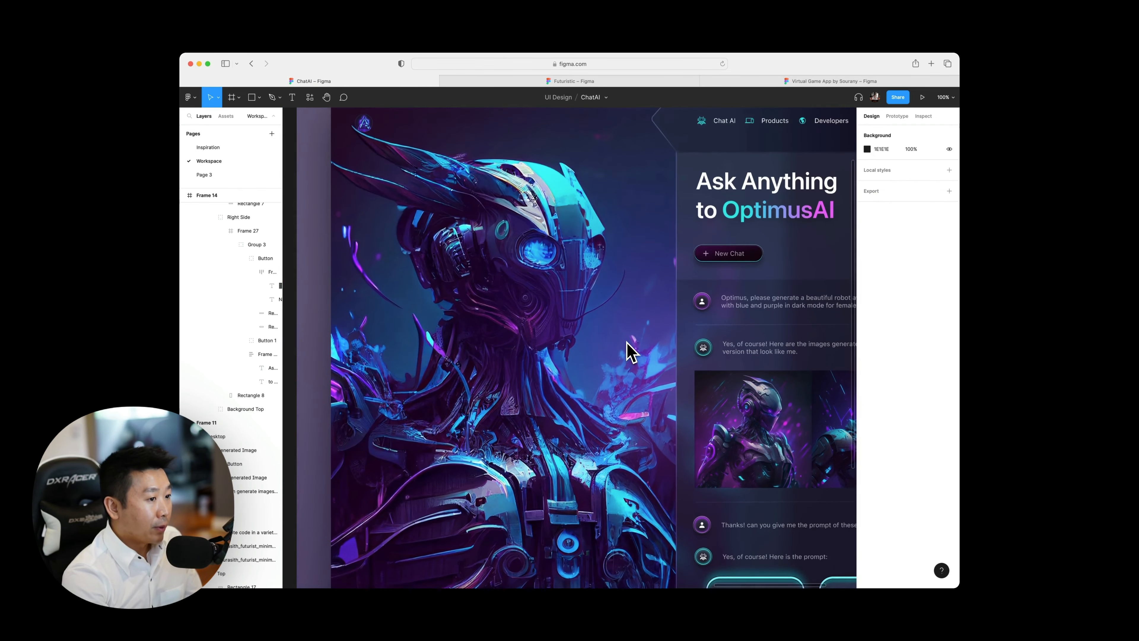
scroll(627, 352, "left", 2)
scroll(627, 353, "down", 2)
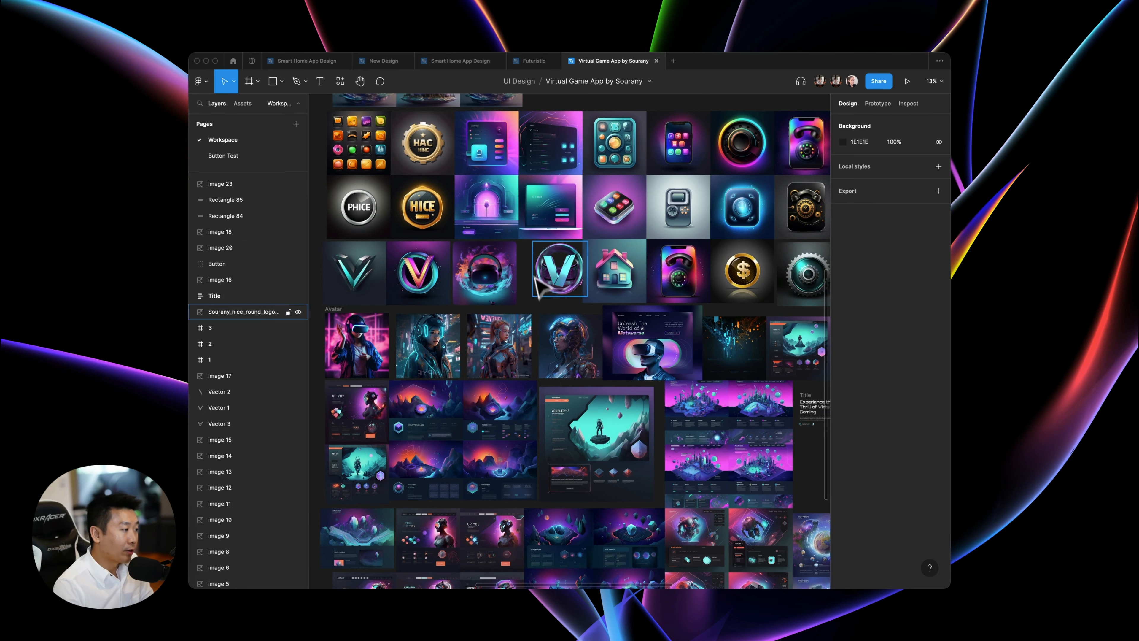
Examine the game icon set and the HAC HINE, PHICE and HICE button images among the Virtual Game App references at 50% zoom.
scroll(442, 207, "left", 5)
scroll(441, 208, "up", 2)
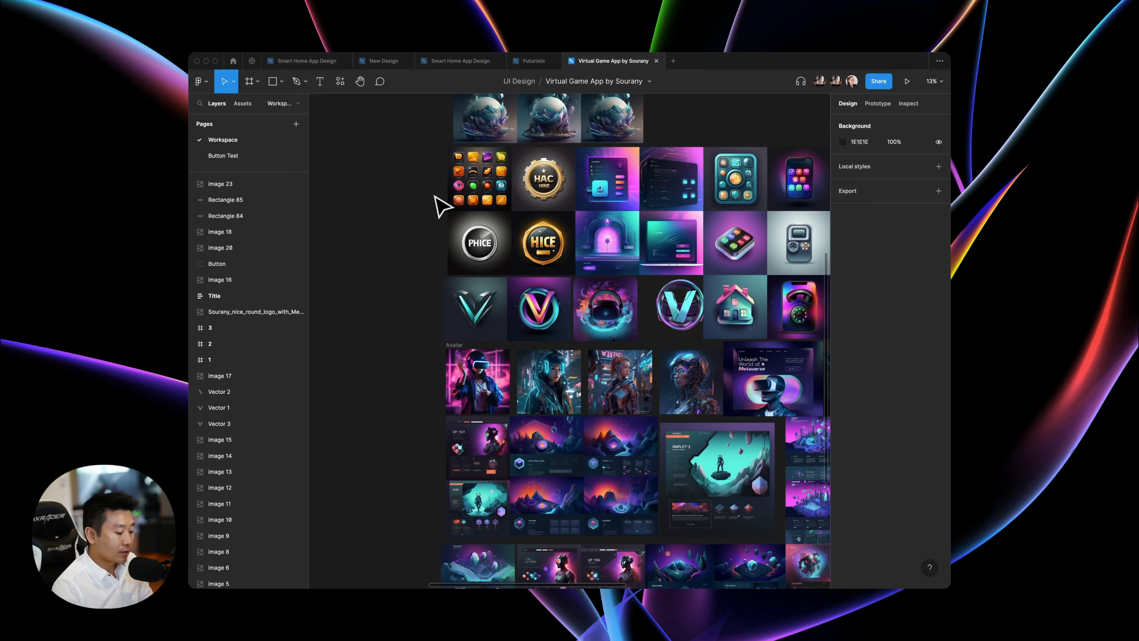
key("shift+equal")
scroll(597, 290, "up", 4)
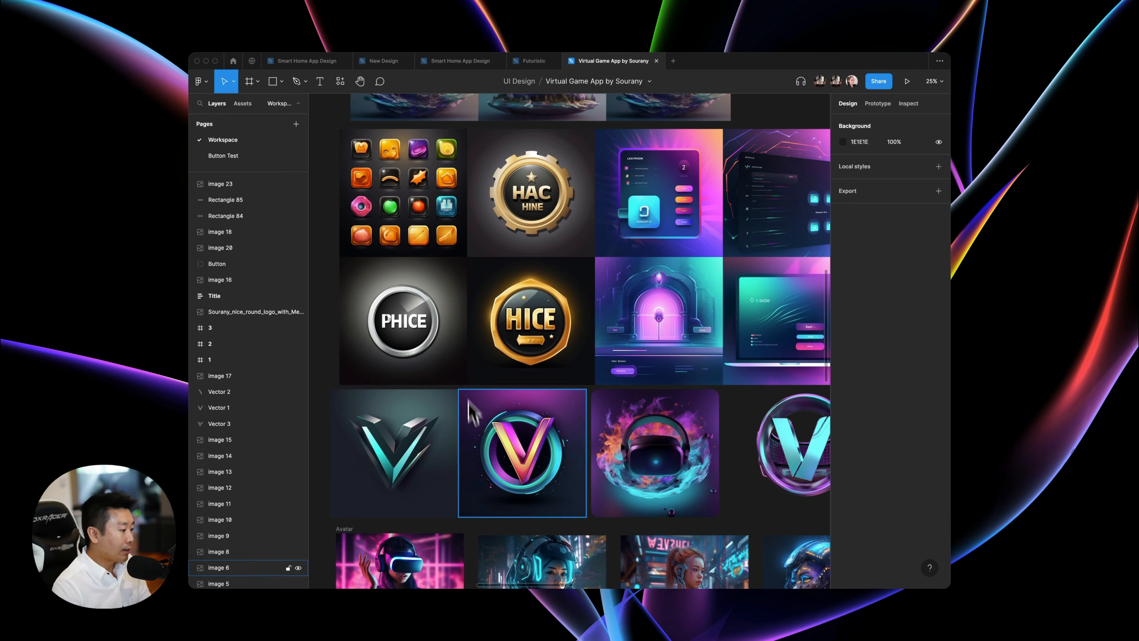
scroll(422, 171, "up", 5)
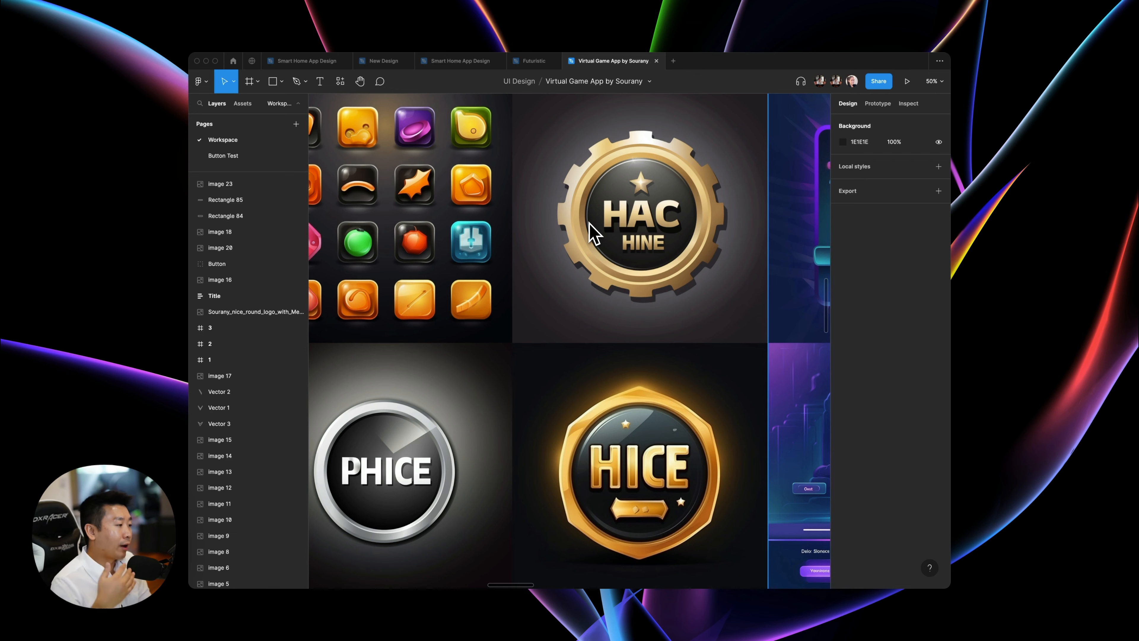
scroll(621, 254, "left", 3)
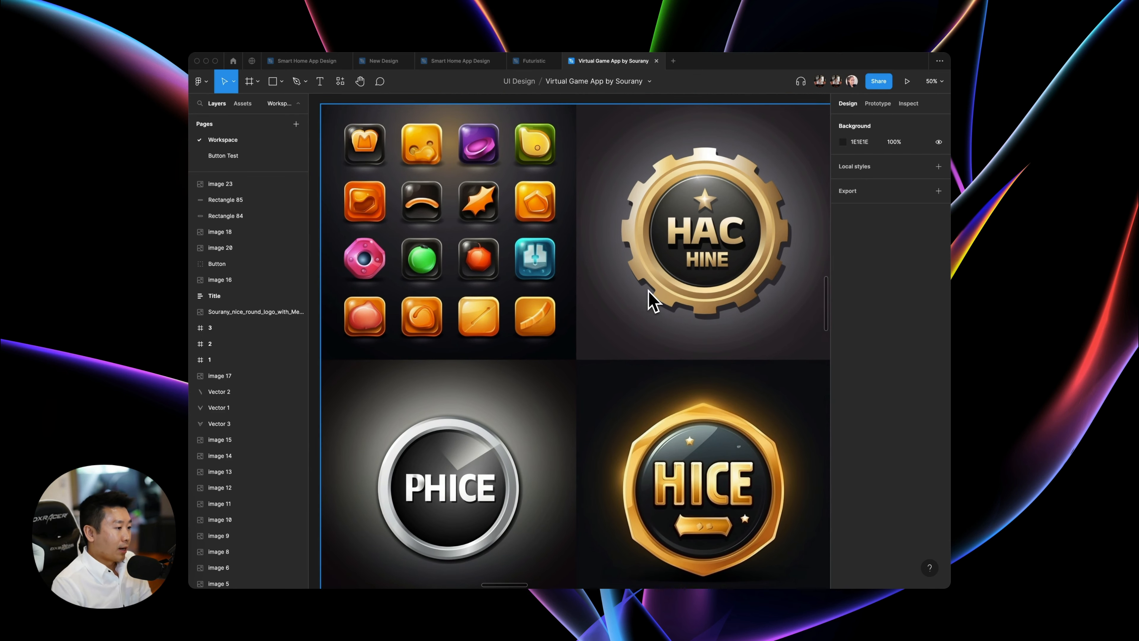
scroll(641, 291, "right", 2)
scroll(641, 292, "right", 2)
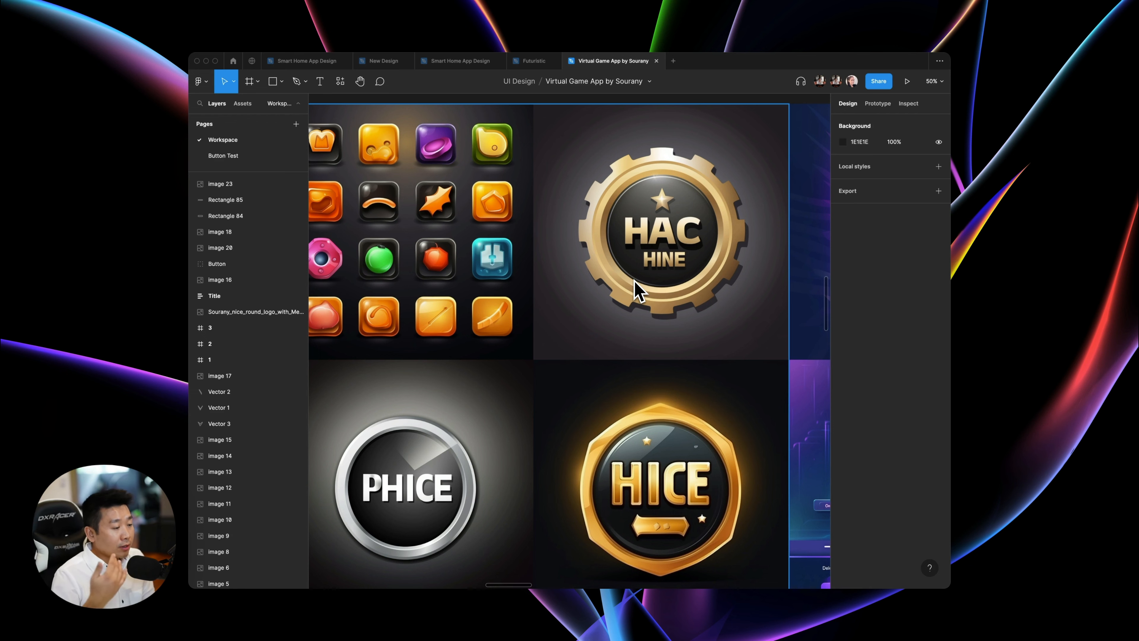
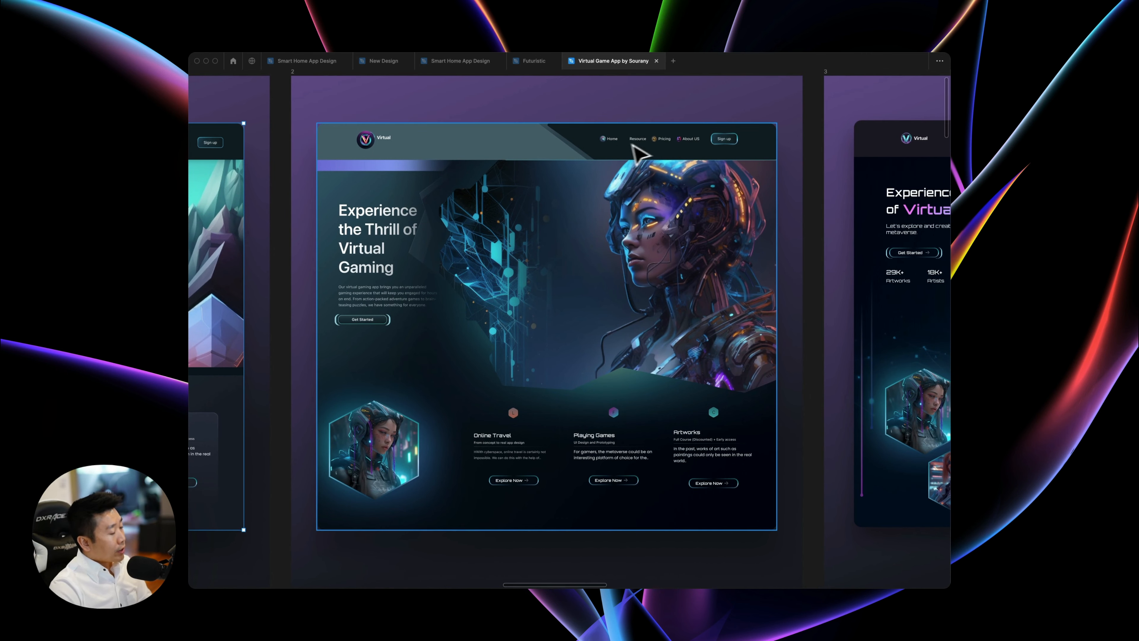
Examine the title, subtitle and description text of the Online Travel card in design 2.
scroll(611, 382, "down", 5)
scroll(603, 381, "up", 5, "ctrl")
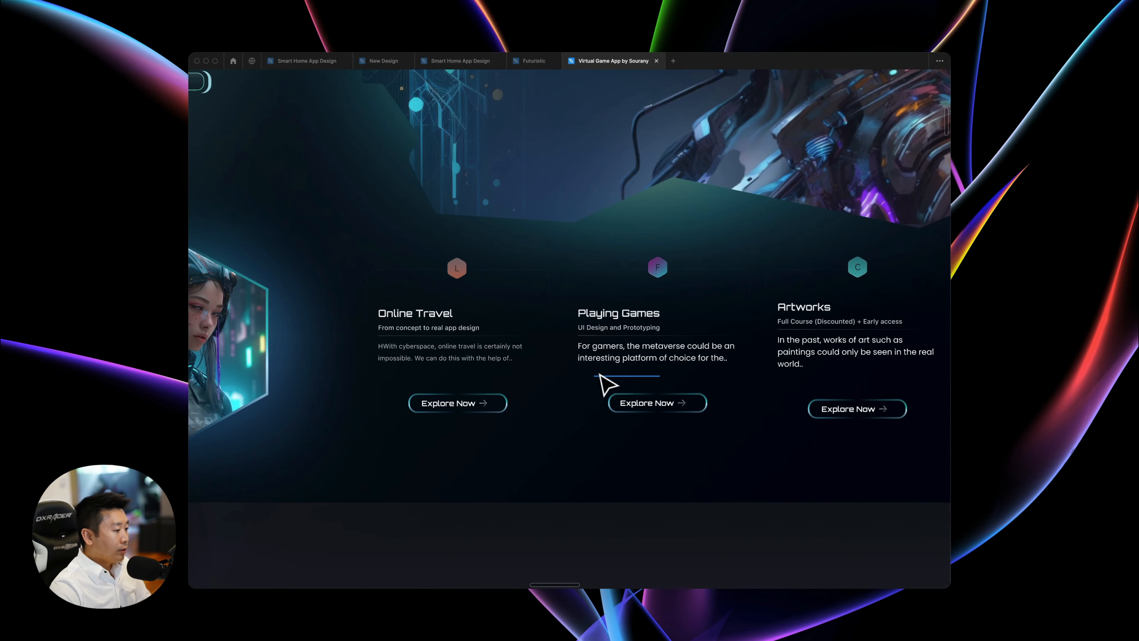
left_click(433, 314)
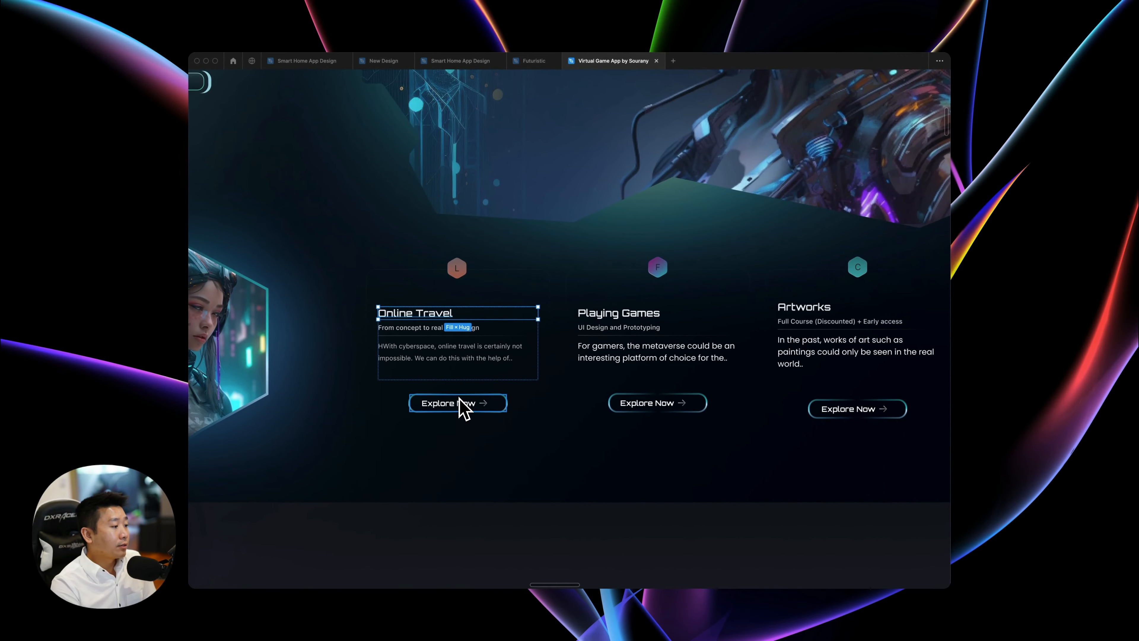
left_click(399, 328)
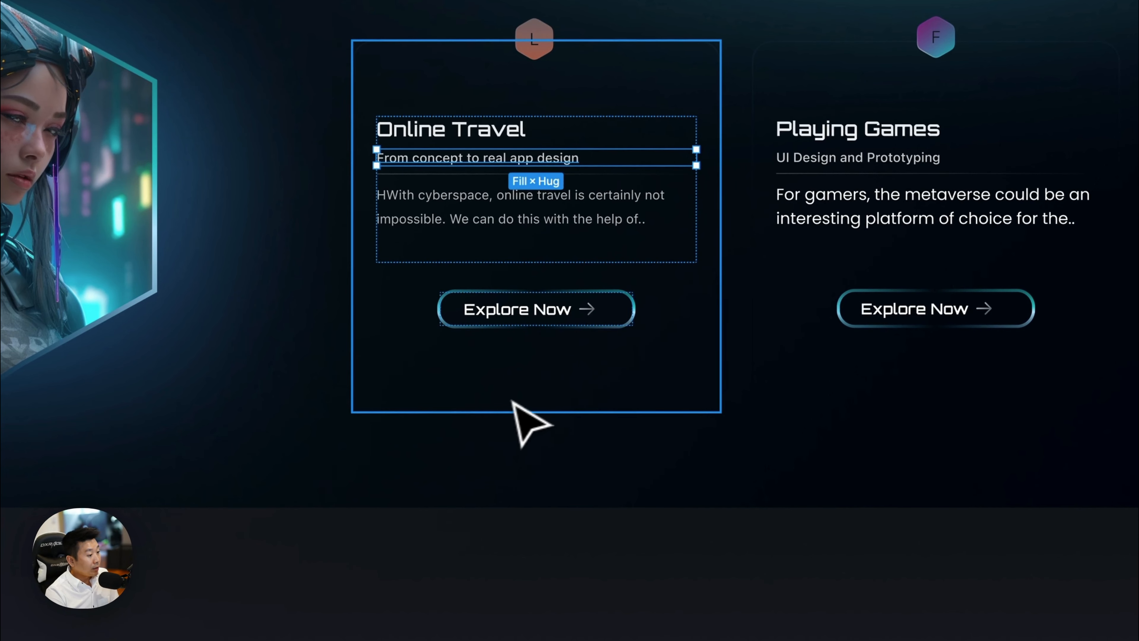
left_click(404, 126)
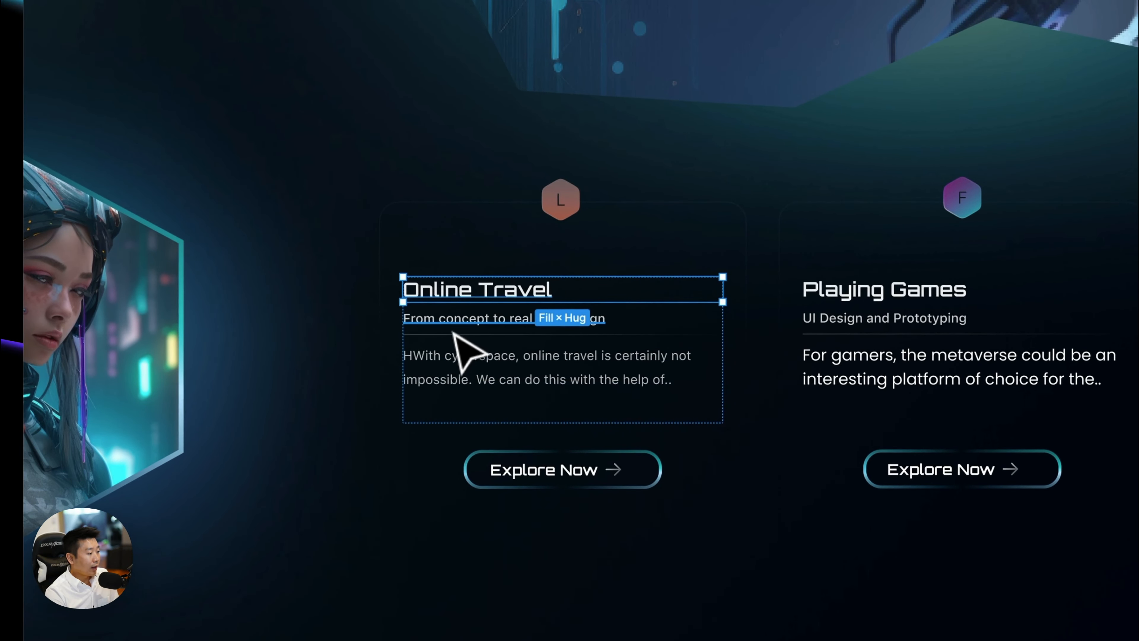
left_click(454, 333)
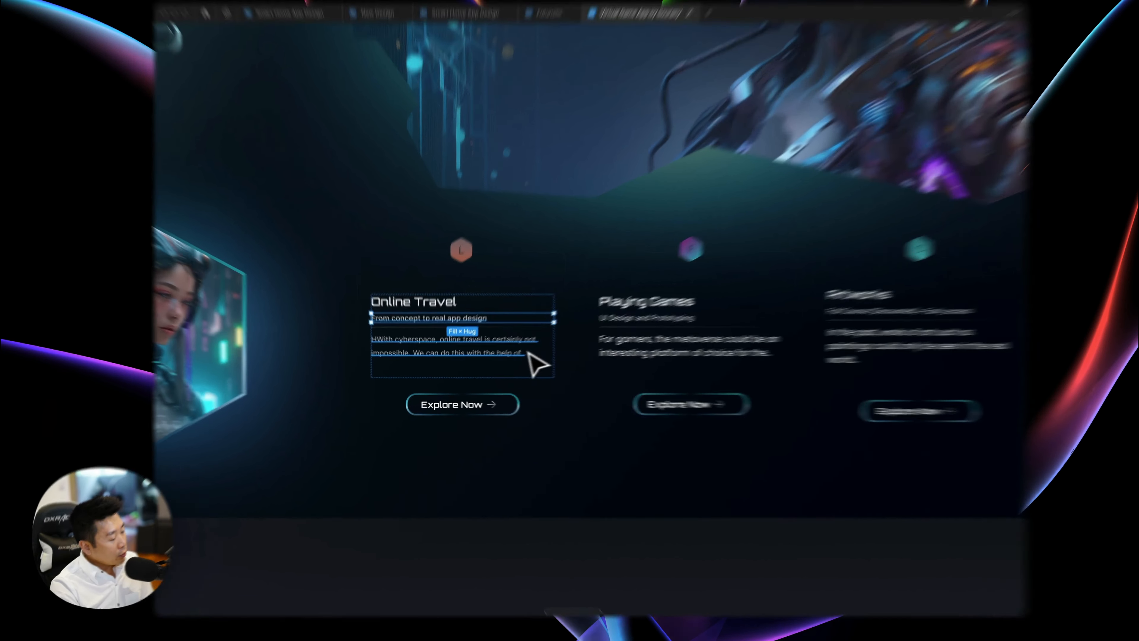
left_click(507, 359)
Examine the title, subtitle and description text of the Playing Games card in design 2.
left_click(612, 356)
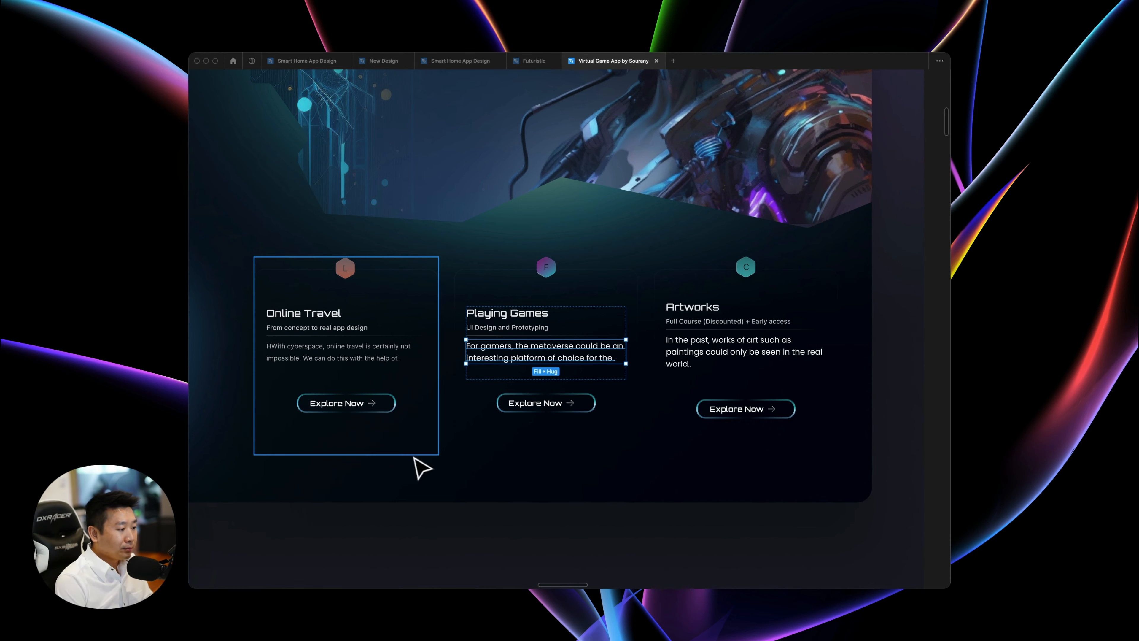
scroll(529, 493, "right", 2)
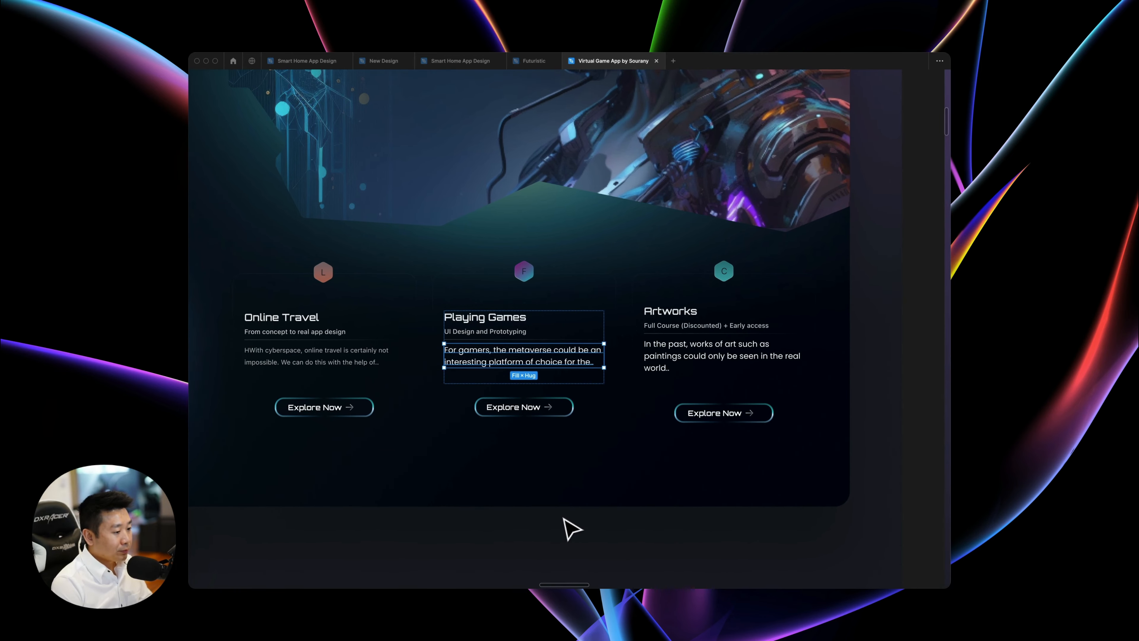
scroll(564, 528, "right", 3)
left_click(438, 313)
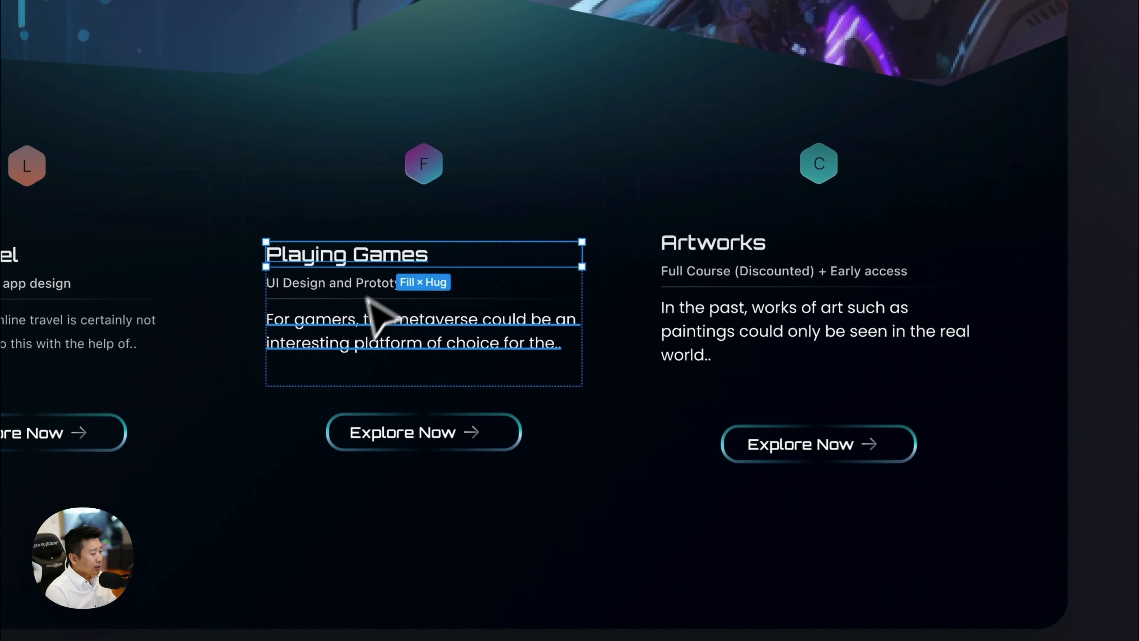
left_click(368, 310)
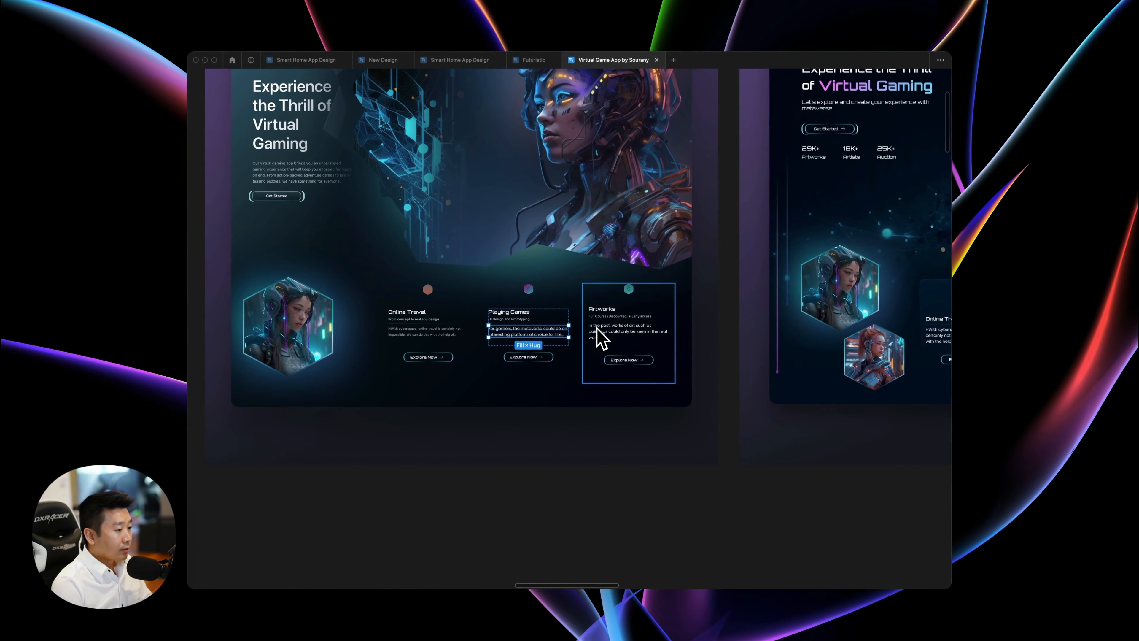
Examine design 2's hero heading, Get Started button and cyborg artwork, viewing its overall layout next to design 1.
scroll(601, 332, "up", 5)
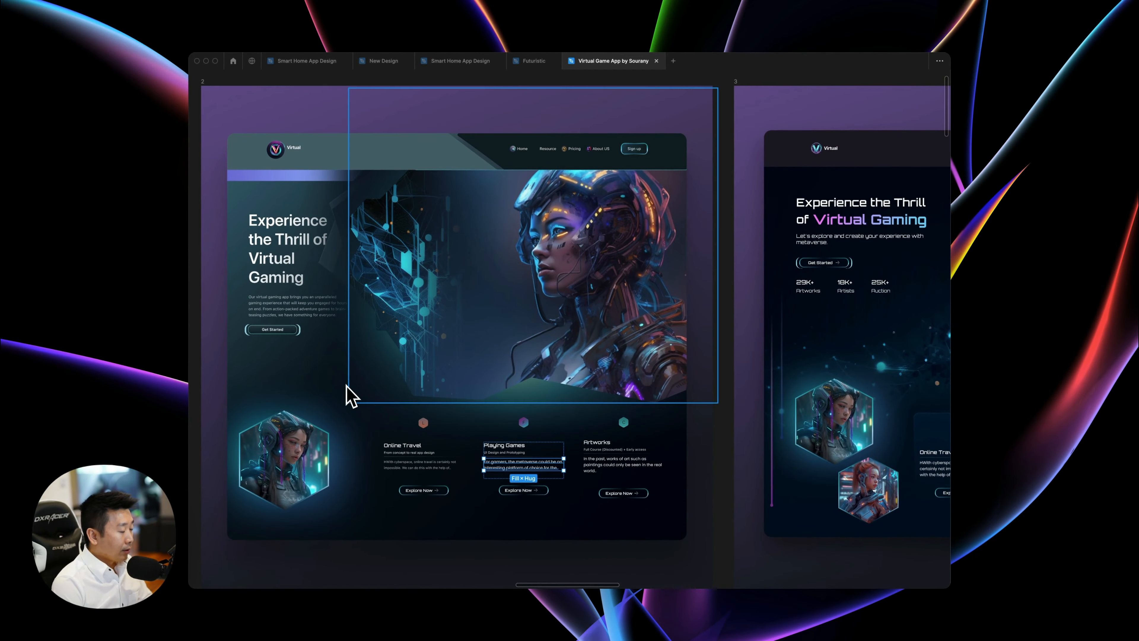
scroll(348, 395, "down", 3)
scroll(349, 395, "up", 8)
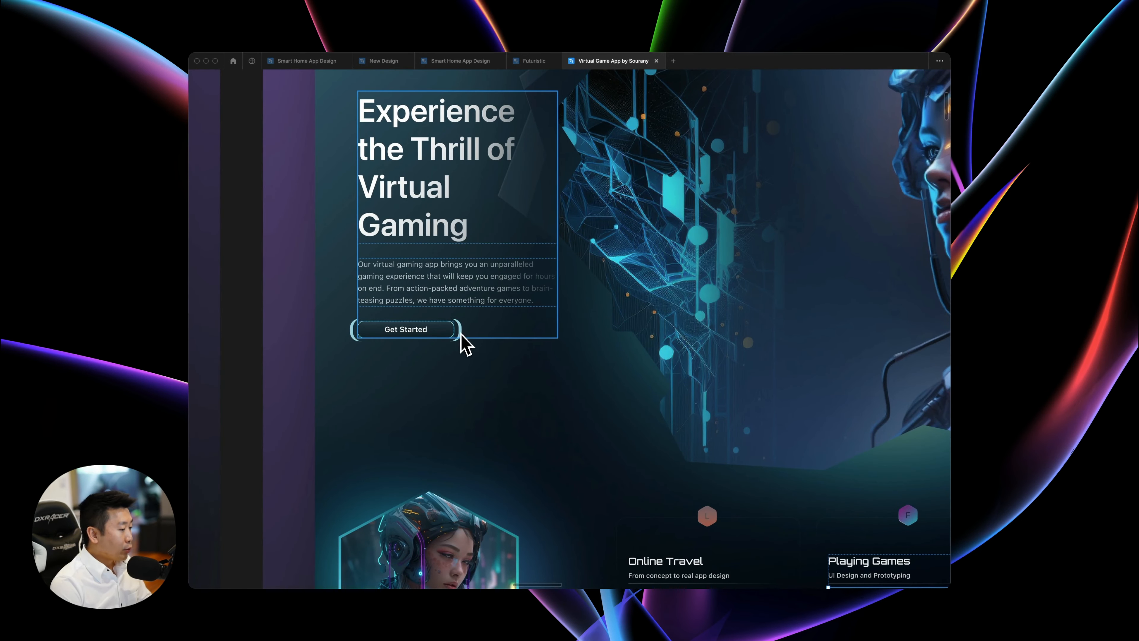
key("minus")
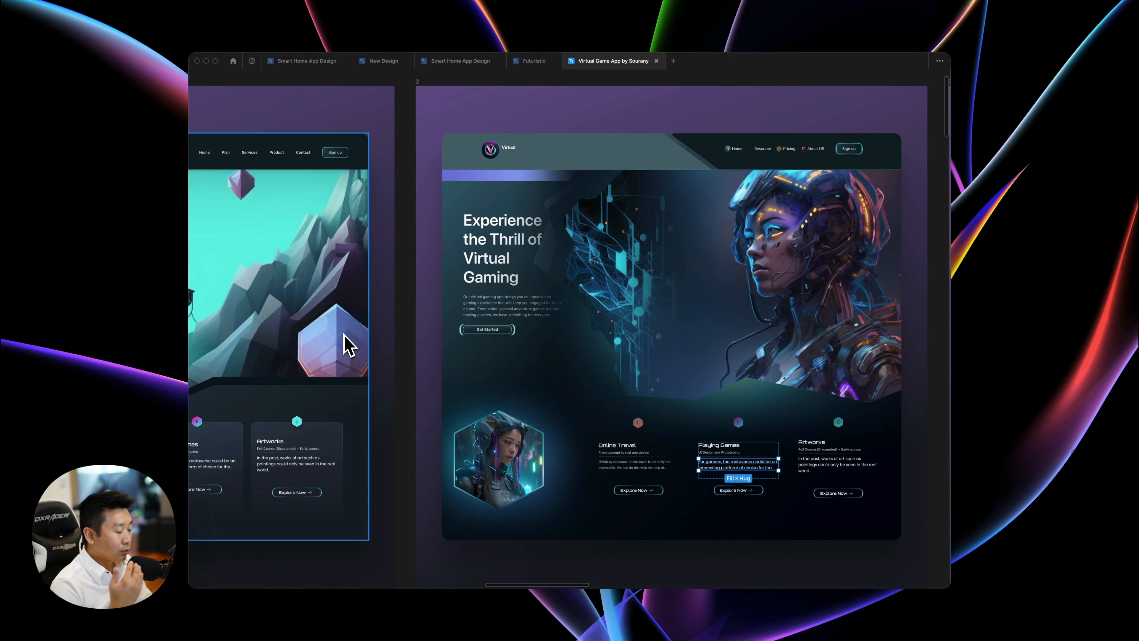
scroll(385, 352, "right", 3)
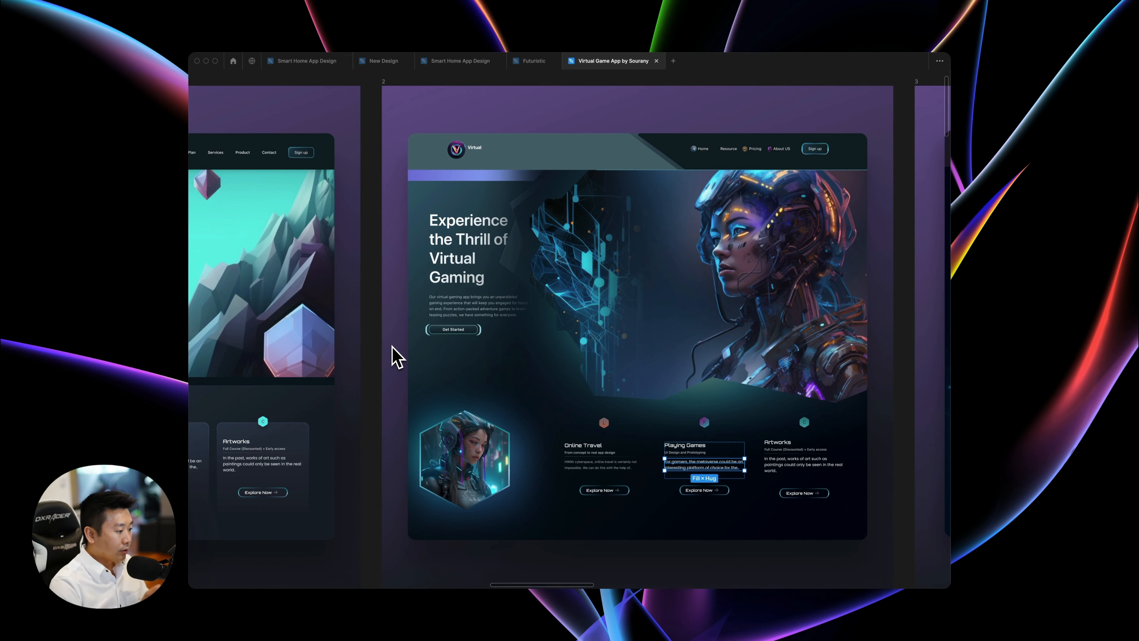
scroll(394, 357, "right", 5)
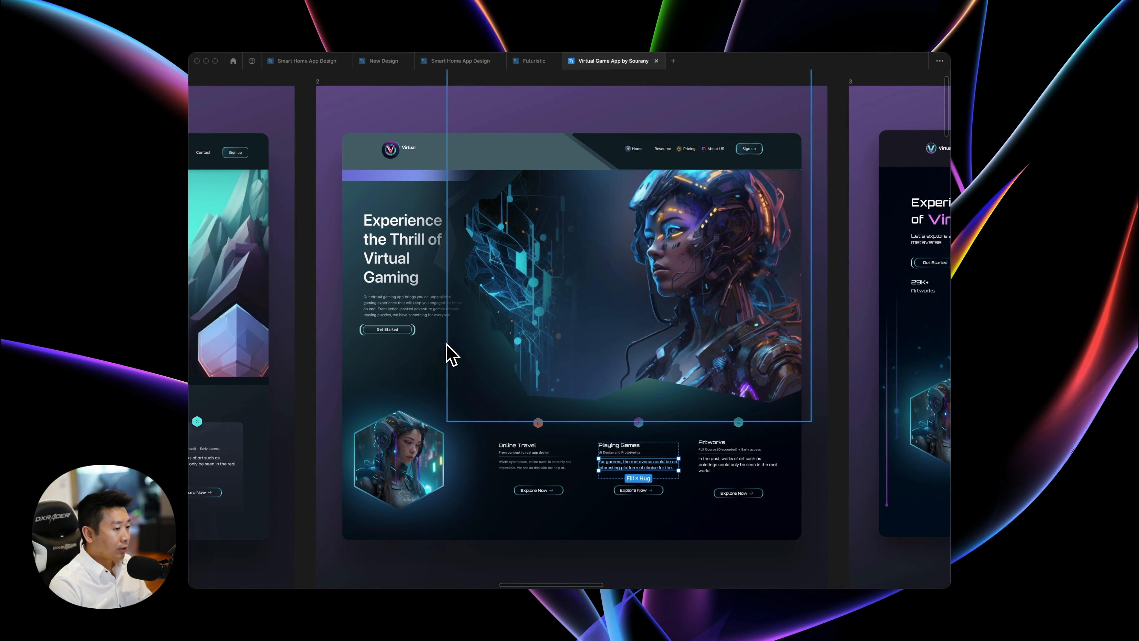
Examine the Artworks card with its Explore Now button and the header's Sign up button in design 1 up close.
scroll(447, 345, "right", 3)
scroll(445, 354, "left", 10)
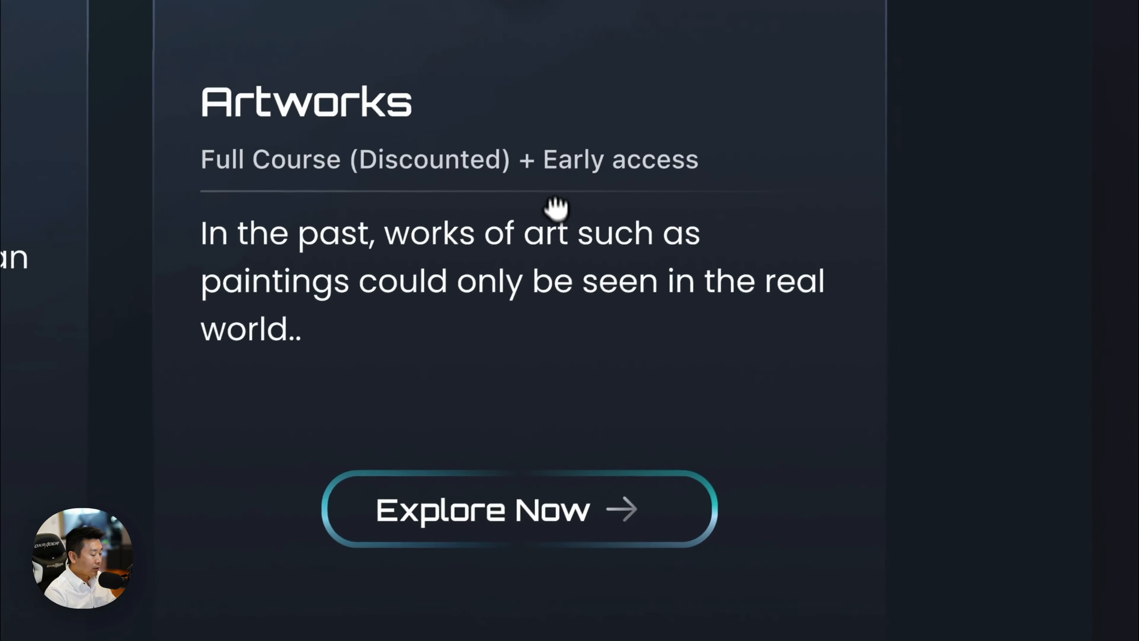
left_click(556, 424, "super")
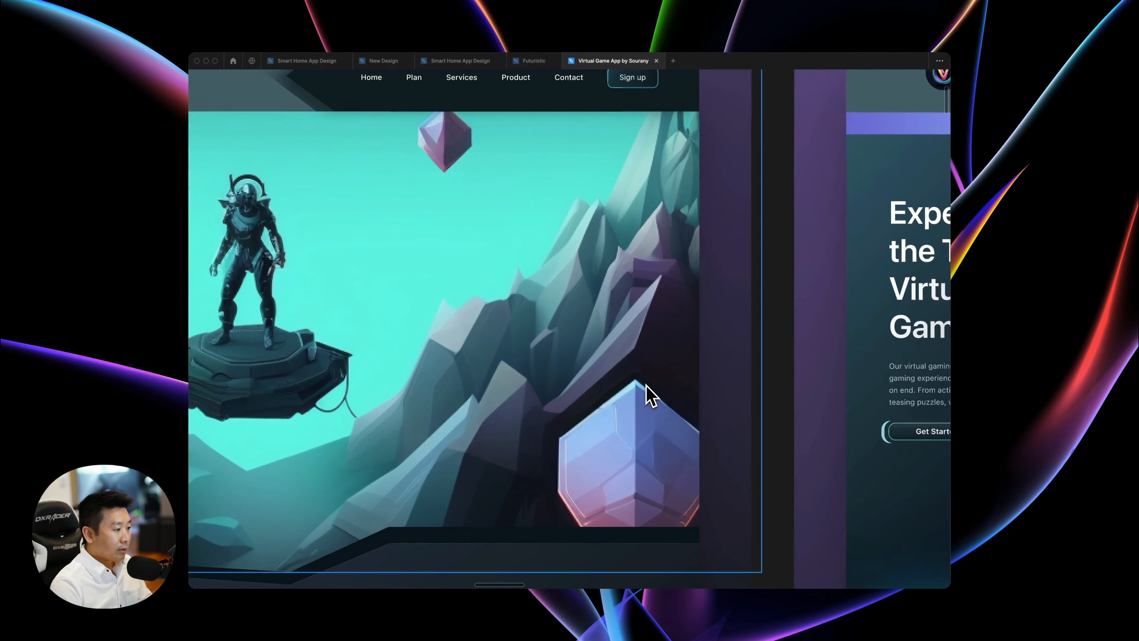
scroll(650, 395, "up", 1)
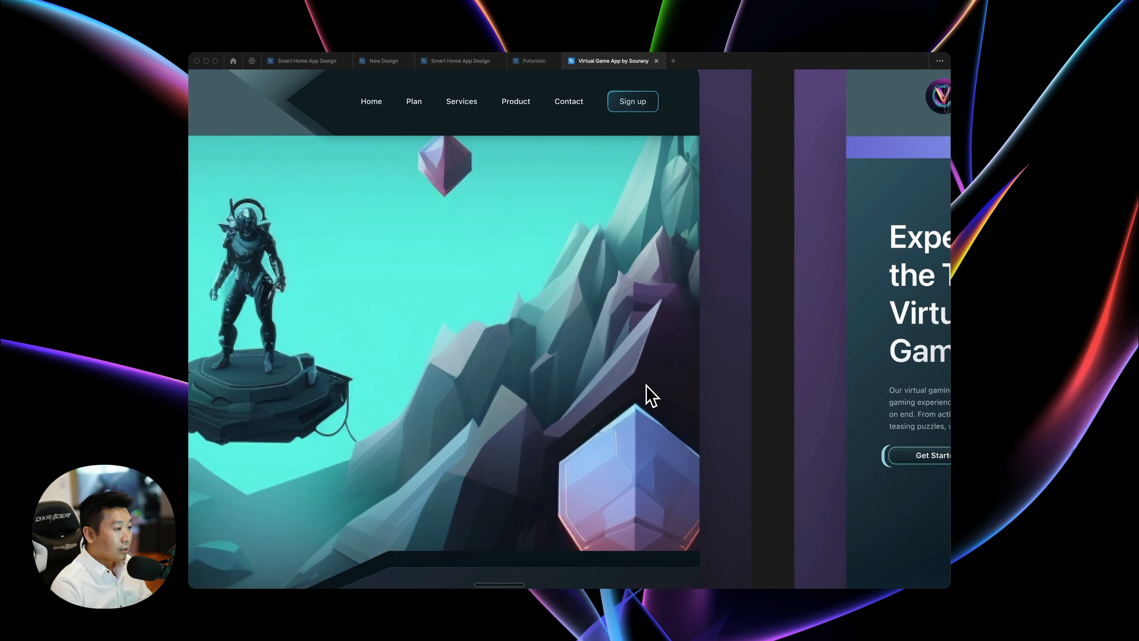
key("super+plus")
scroll(659, 373, "up", 10)
scroll(659, 373, "right", 2)
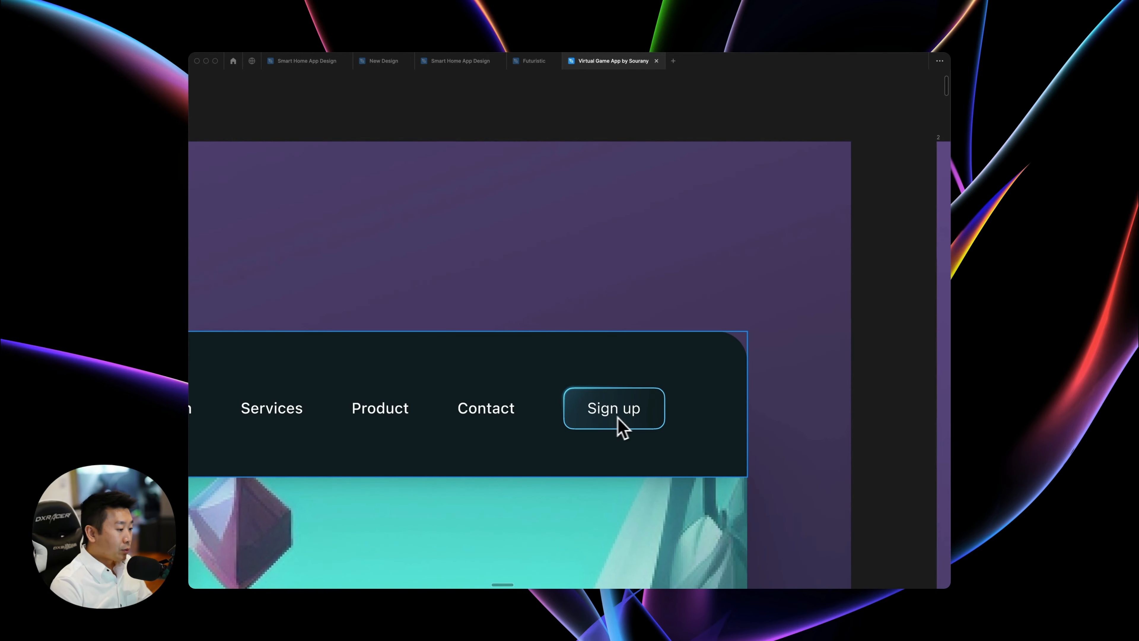
key("super+minus")
key("super+minus")
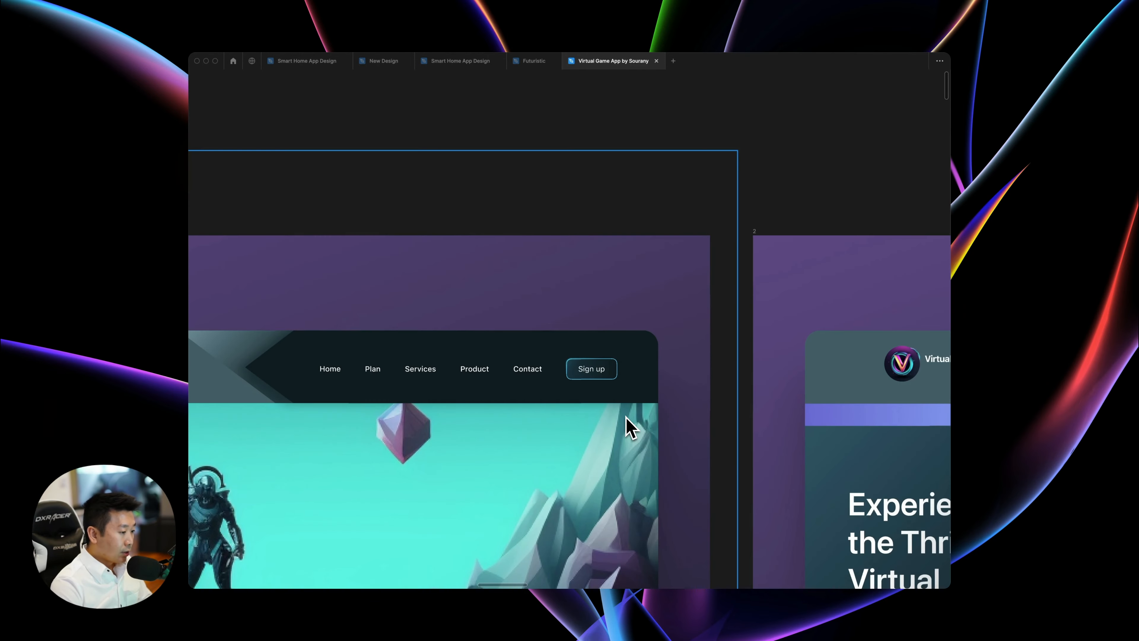
Compare the full layouts of Virtual Gaming designs 1, 2 and 3, including their hero artwork and feature cards.
scroll(633, 424, "down", 5)
scroll(632, 424, "left", 1)
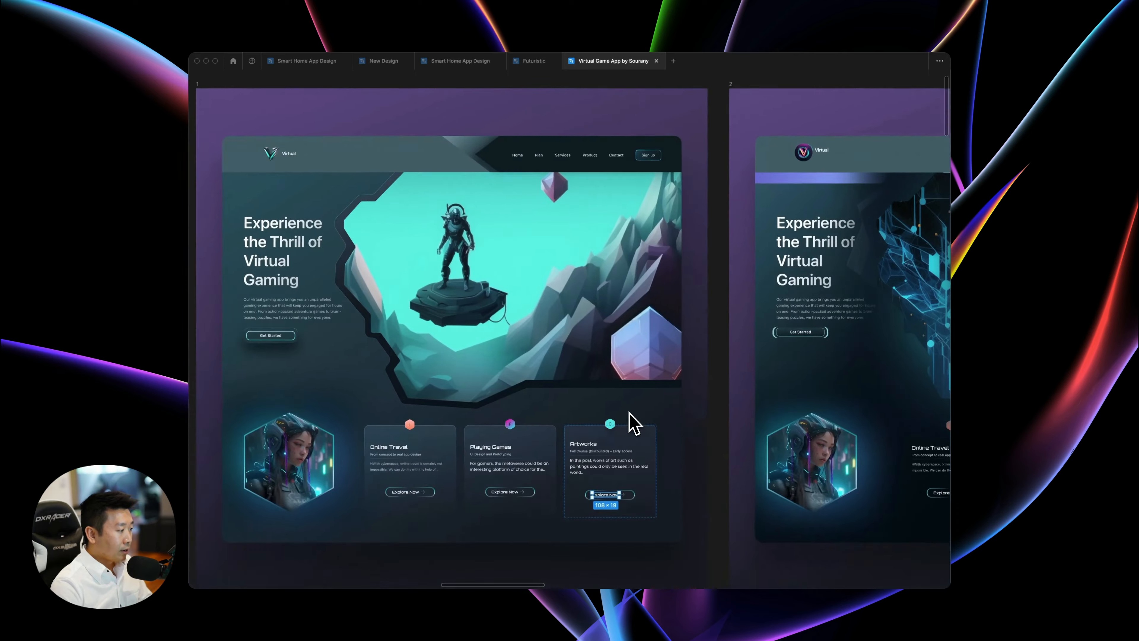
scroll(403, 366, "left", 8)
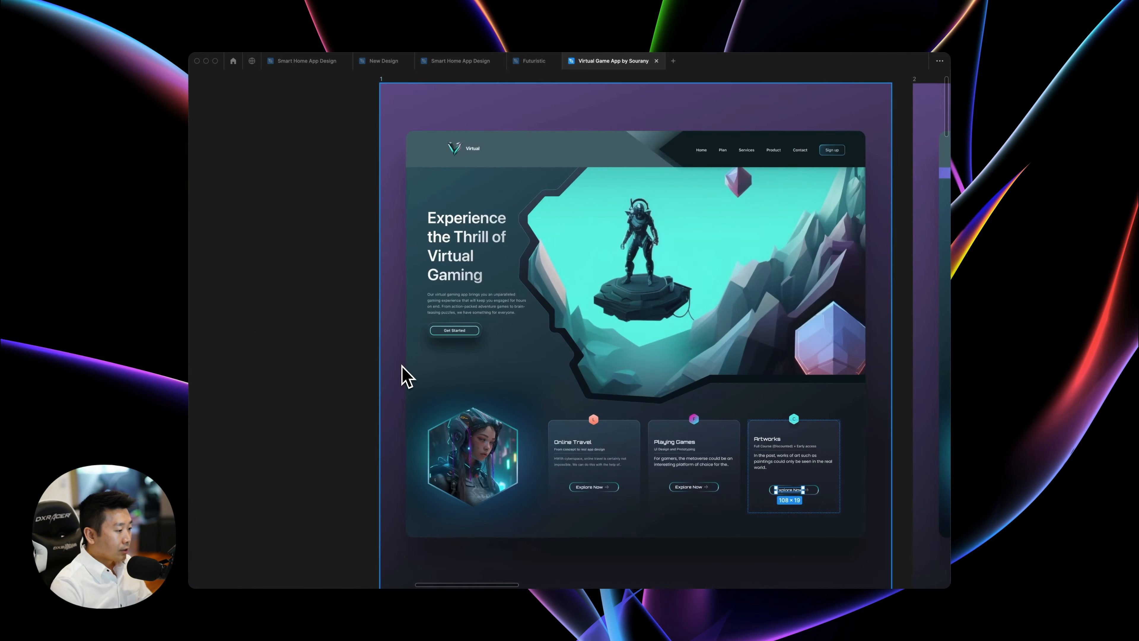
scroll(438, 342, "right", 20)
scroll(438, 346, "left", 2)
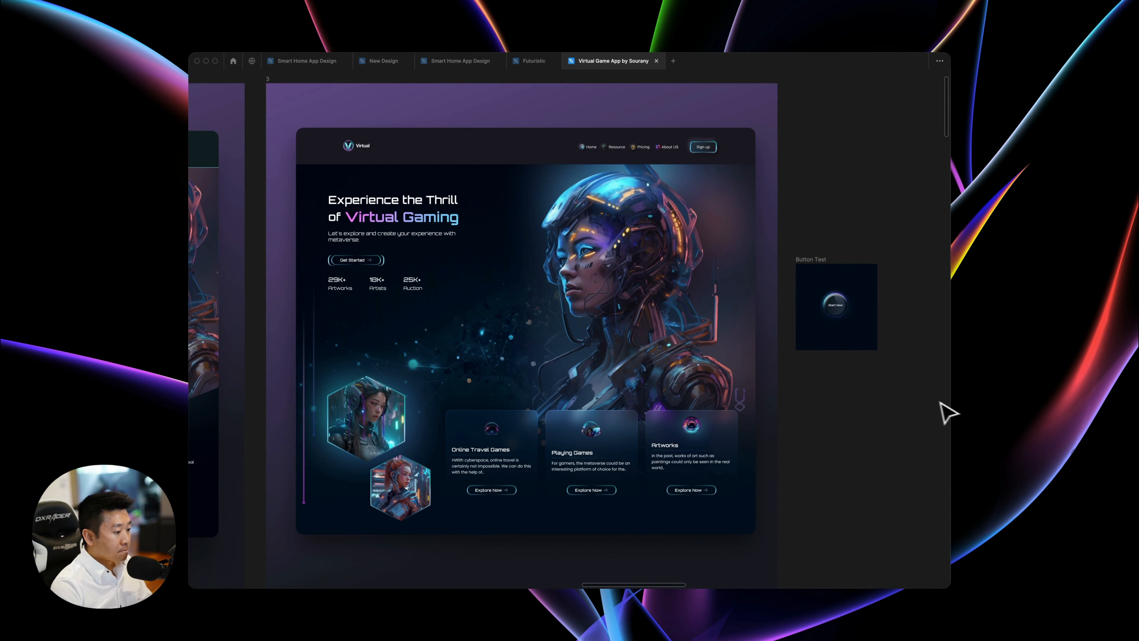
scroll(930, 403, "down", 2)
scroll(931, 402, "left", 2)
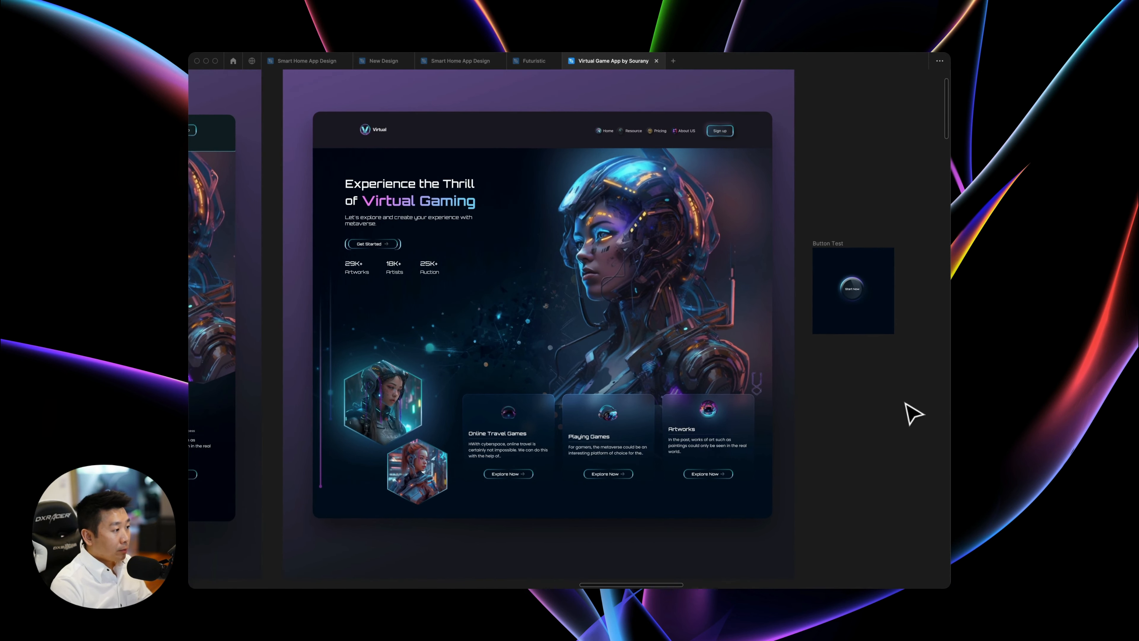
scroll(869, 401, "left", 4)
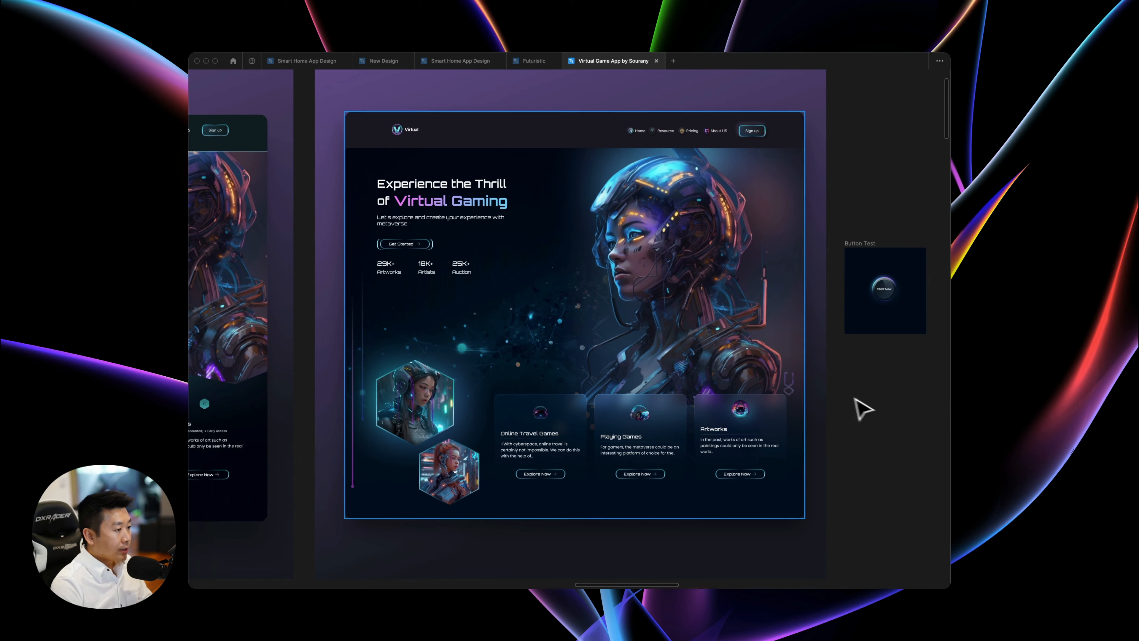
scroll(864, 400, "left", 20)
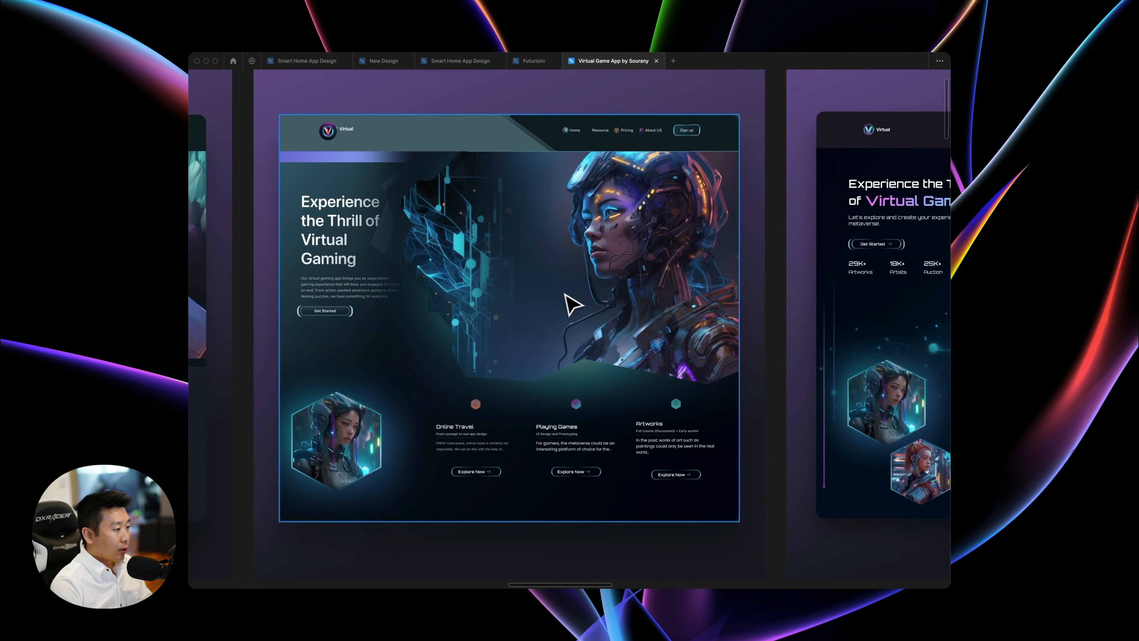
scroll(381, 377, "right", 20)
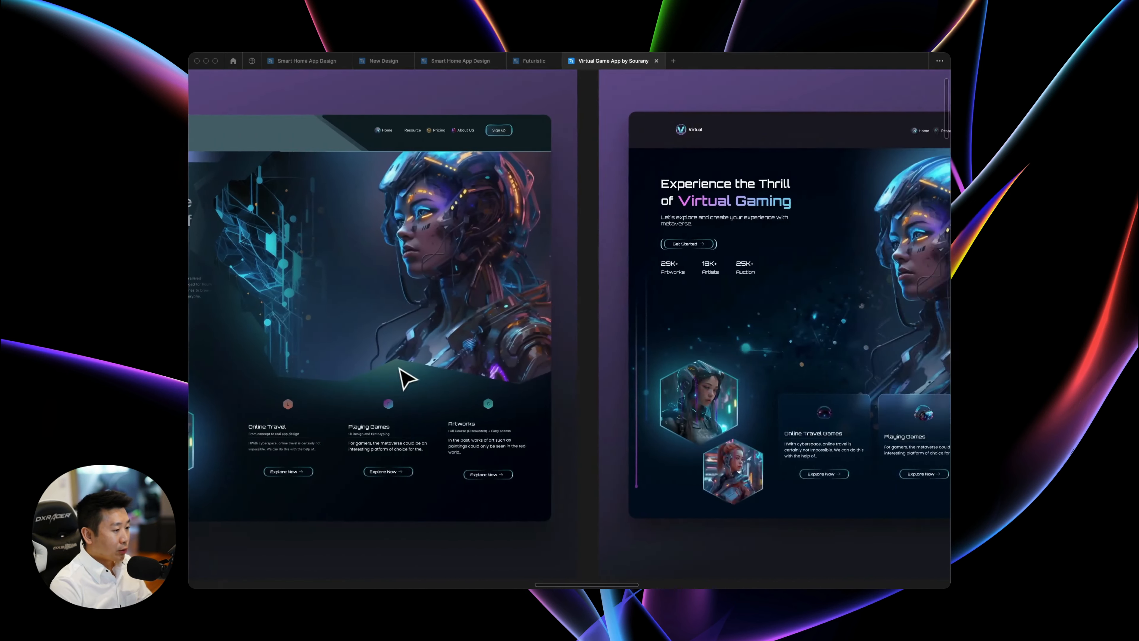
scroll(406, 377, "right", 20)
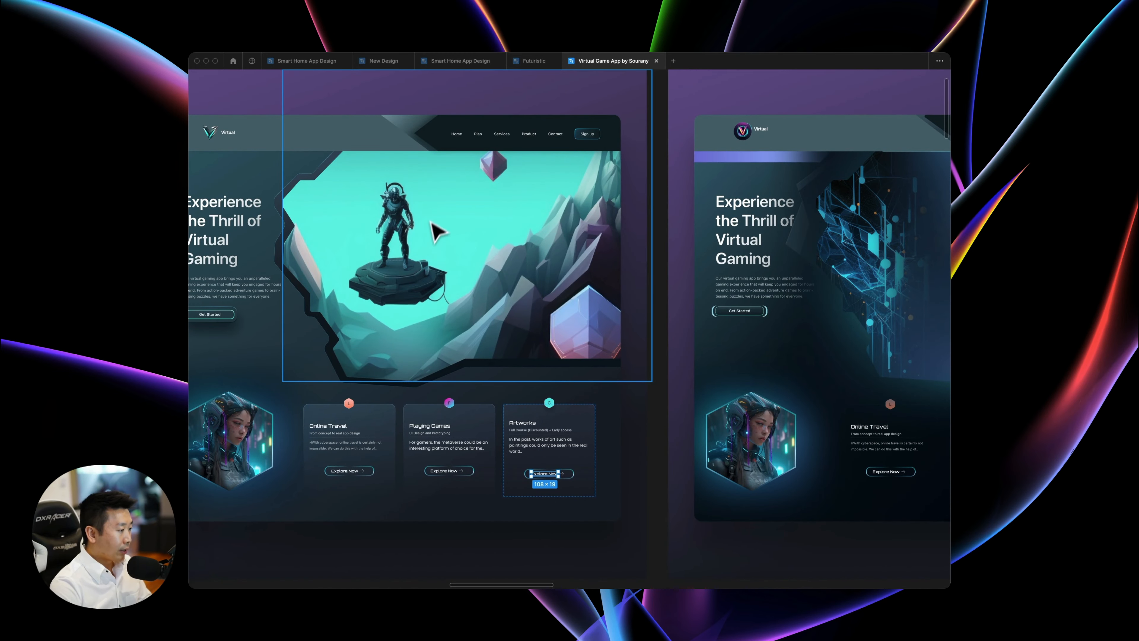
scroll(469, 227, "right", 20)
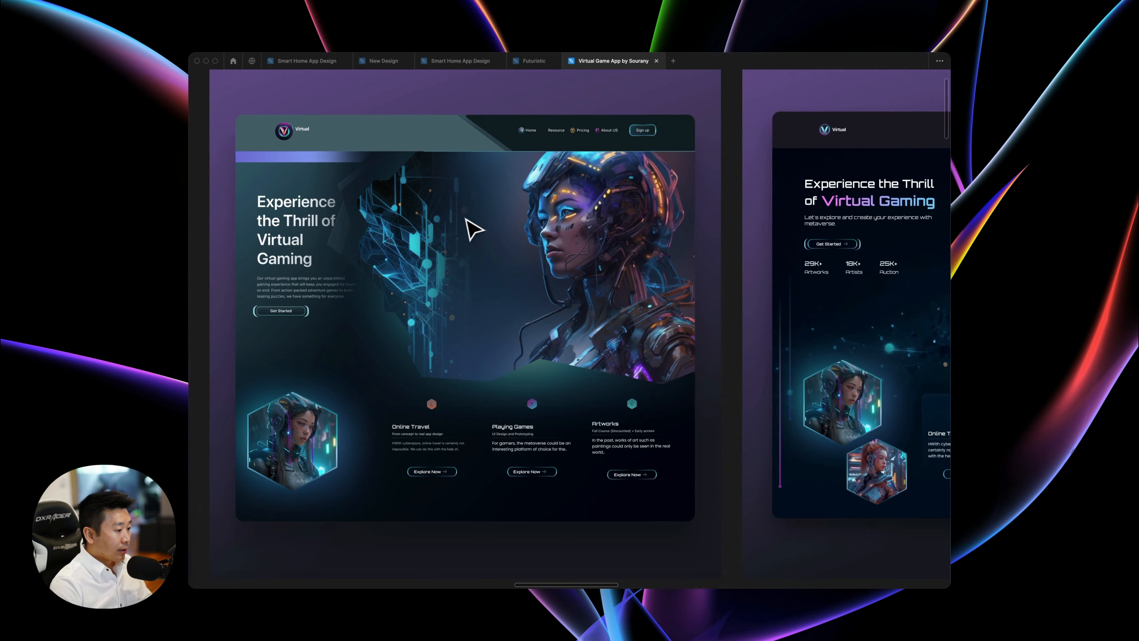
scroll(495, 385, "right", 20)
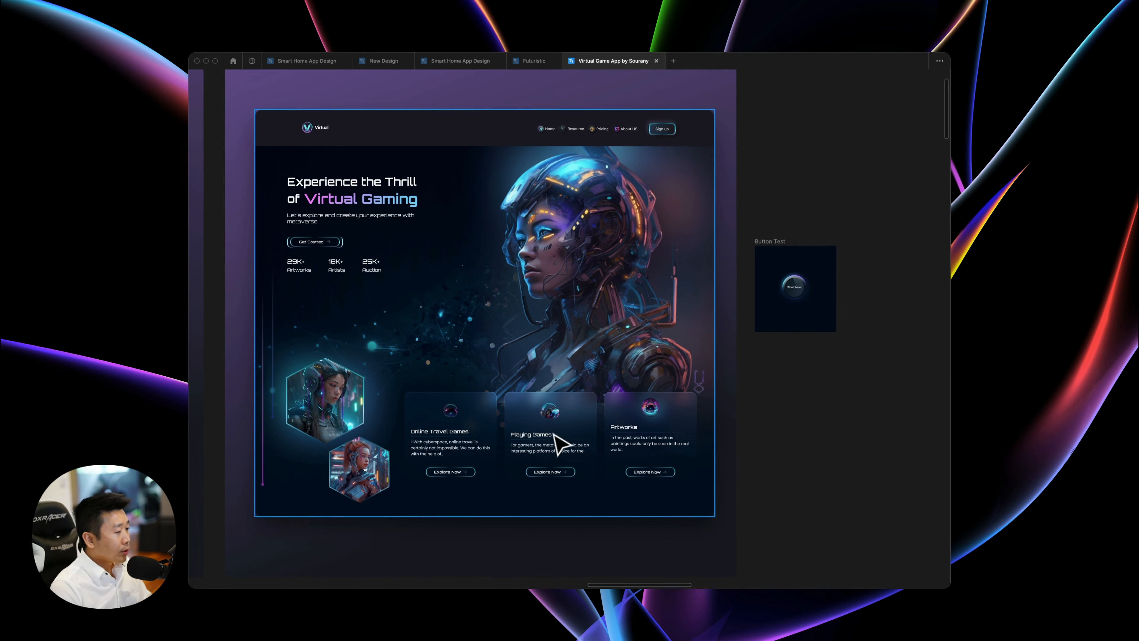
Examine design 3's cyborg artwork, gradient Virtual Gaming heading and tagline text, then its overall layout.
scroll(688, 319, "up", 5, "ctrl")
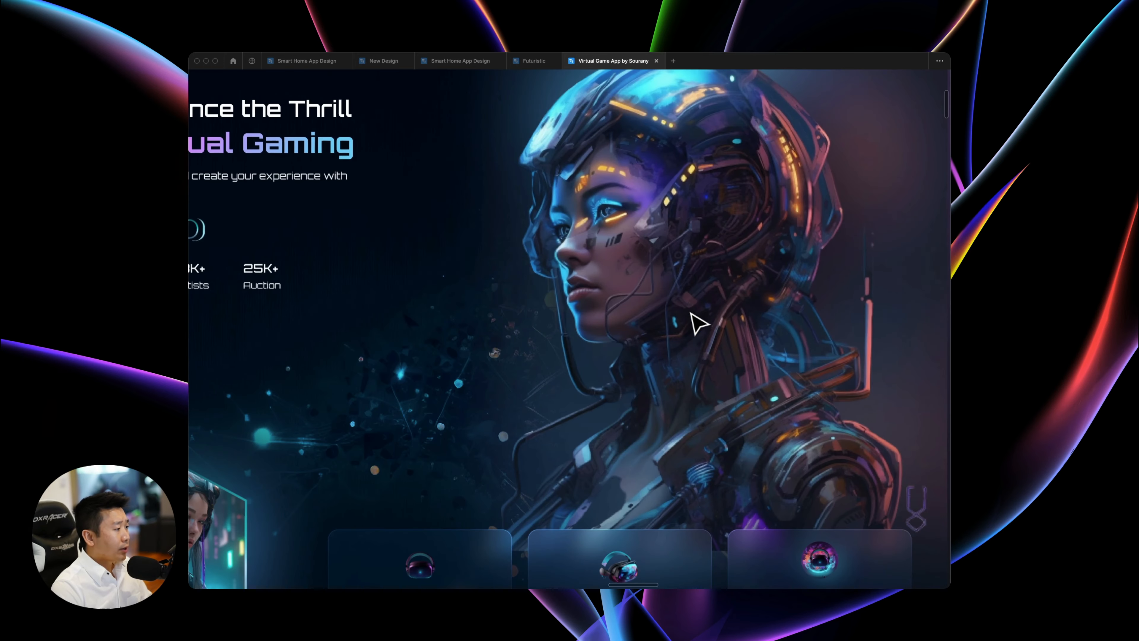
scroll(698, 322, "down", 5)
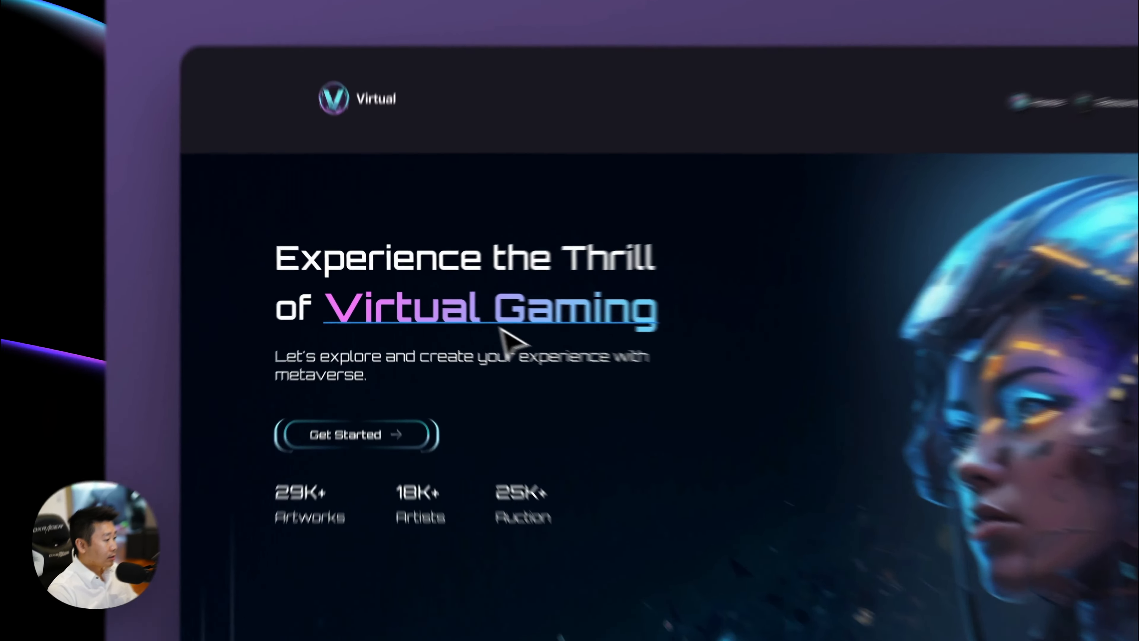
left_click(437, 302, "super")
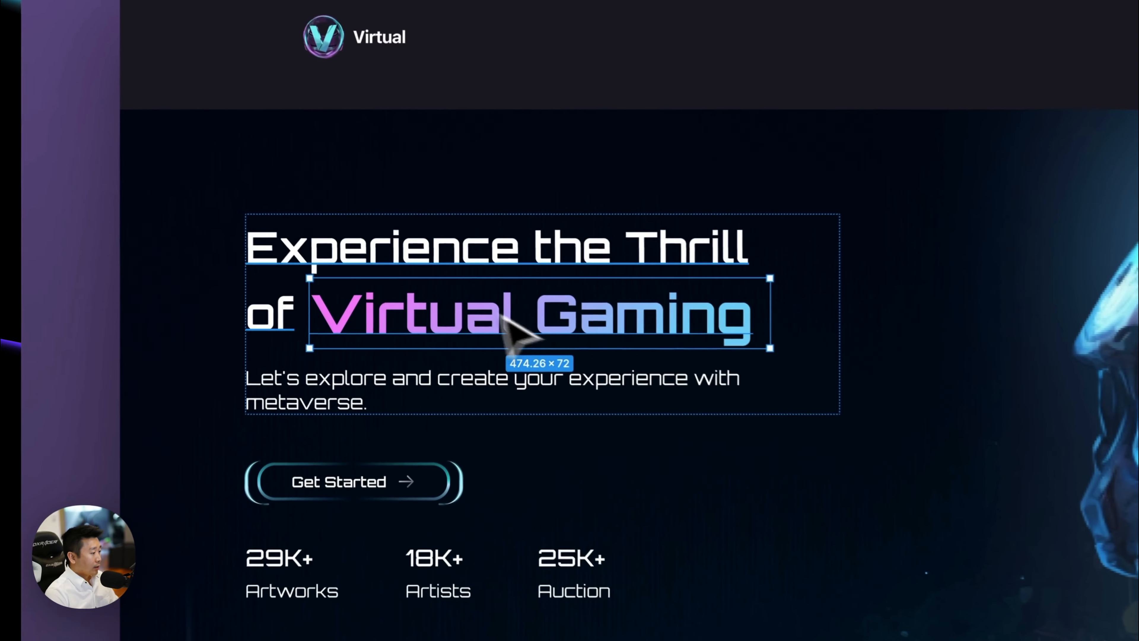
left_click(295, 304)
left_click(377, 312)
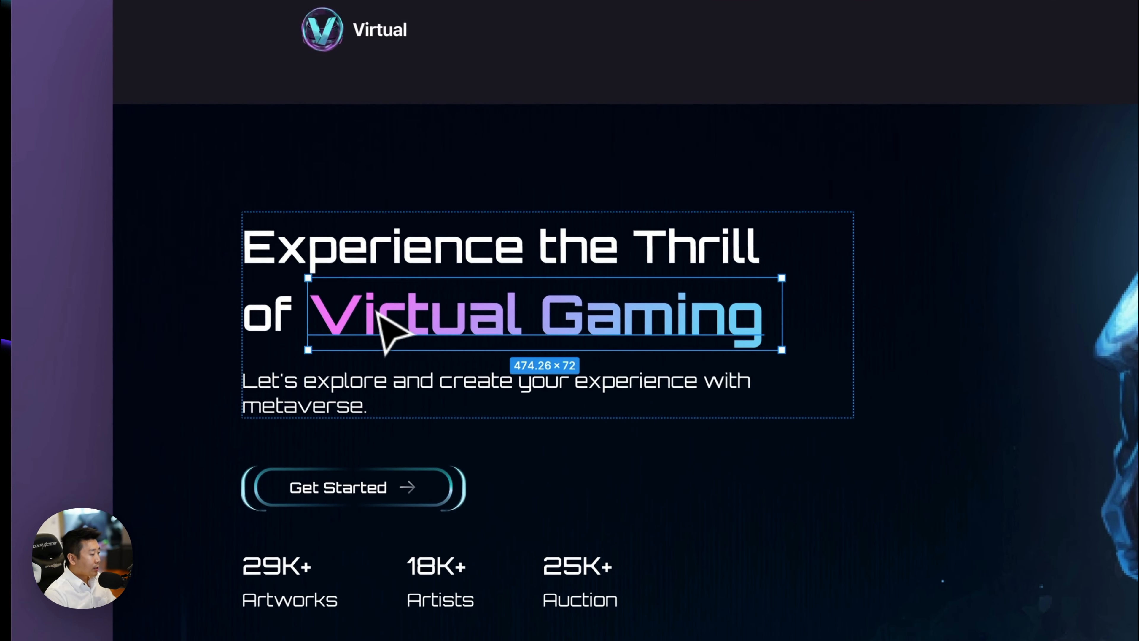
left_click(387, 399)
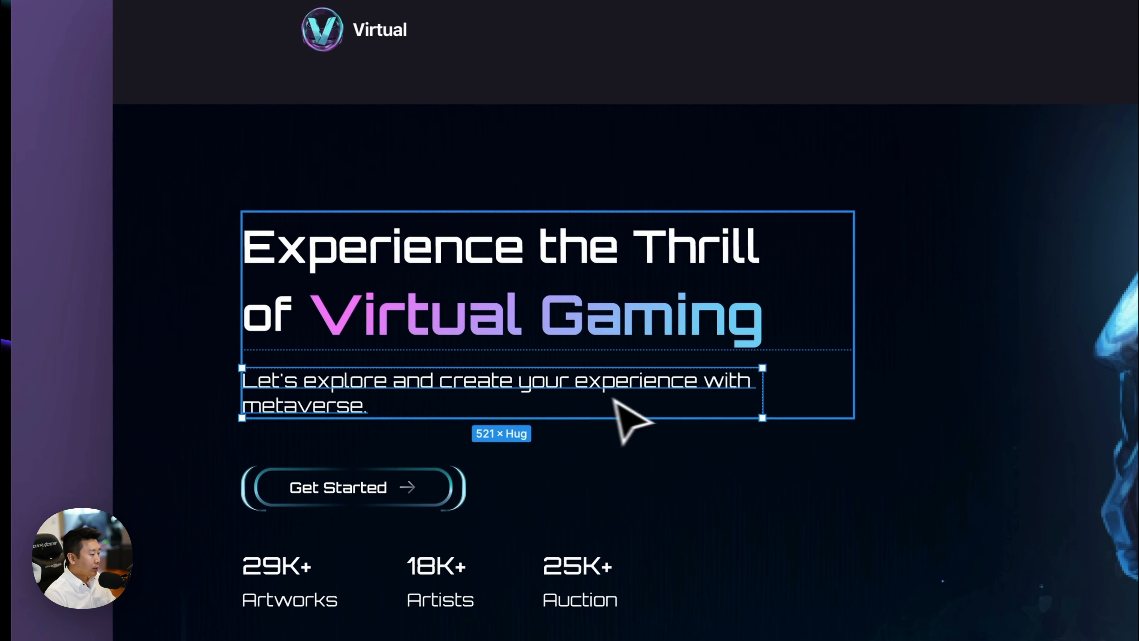
key("minus")
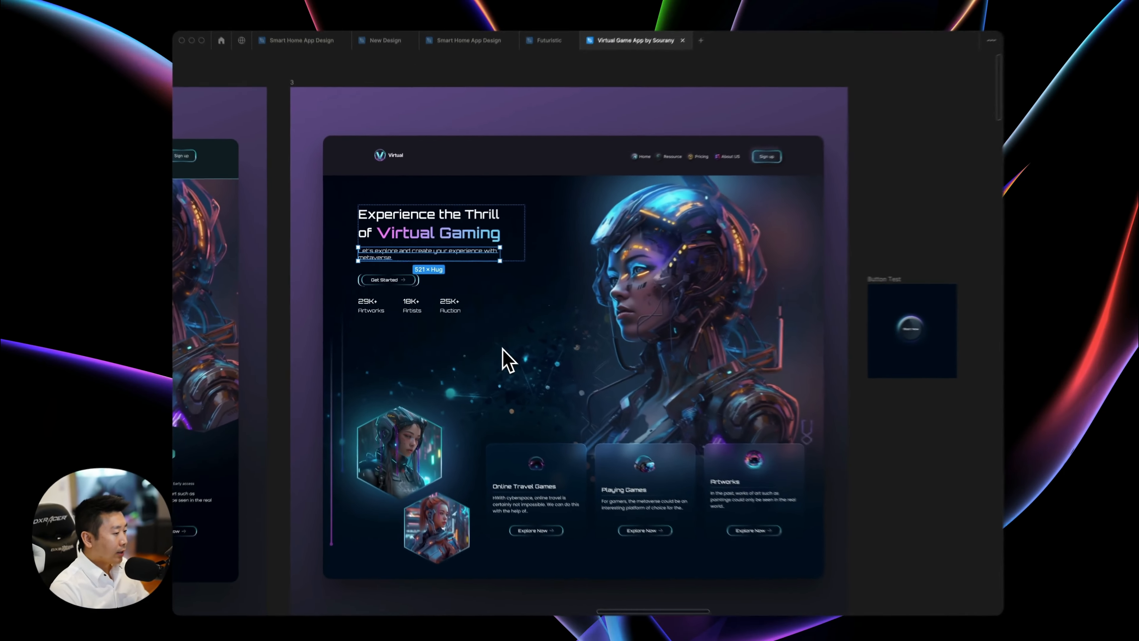
scroll(534, 338, "right", 3)
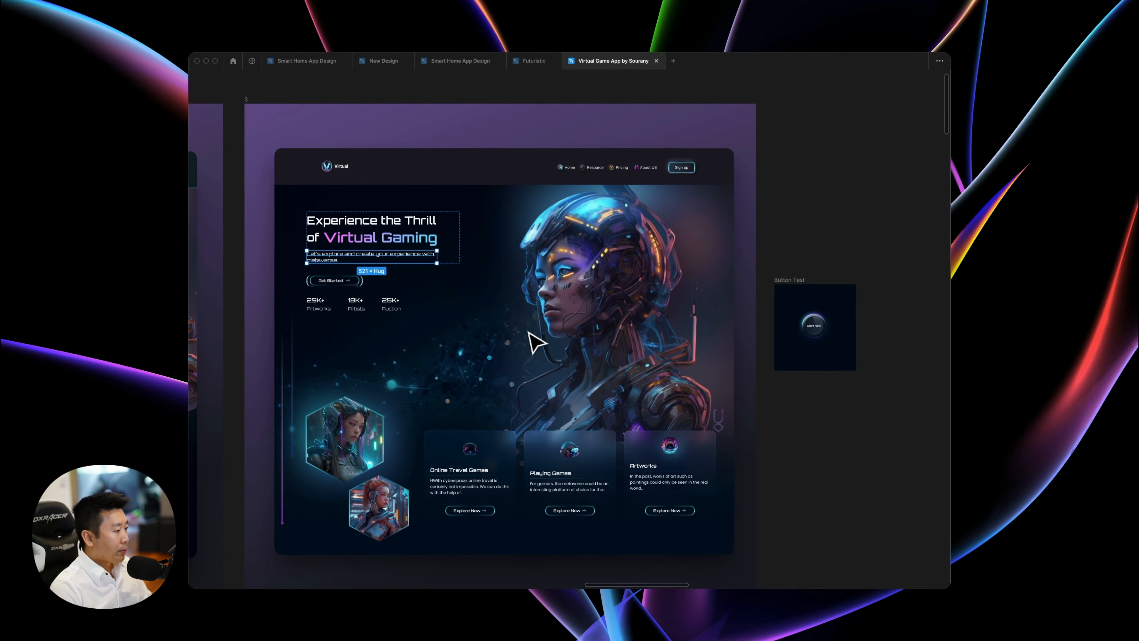
Examine design 3's header navigation icons and Sign up button up close, then its full layout.
scroll(572, 227, "up", 2)
scroll(571, 227, "up", 5)
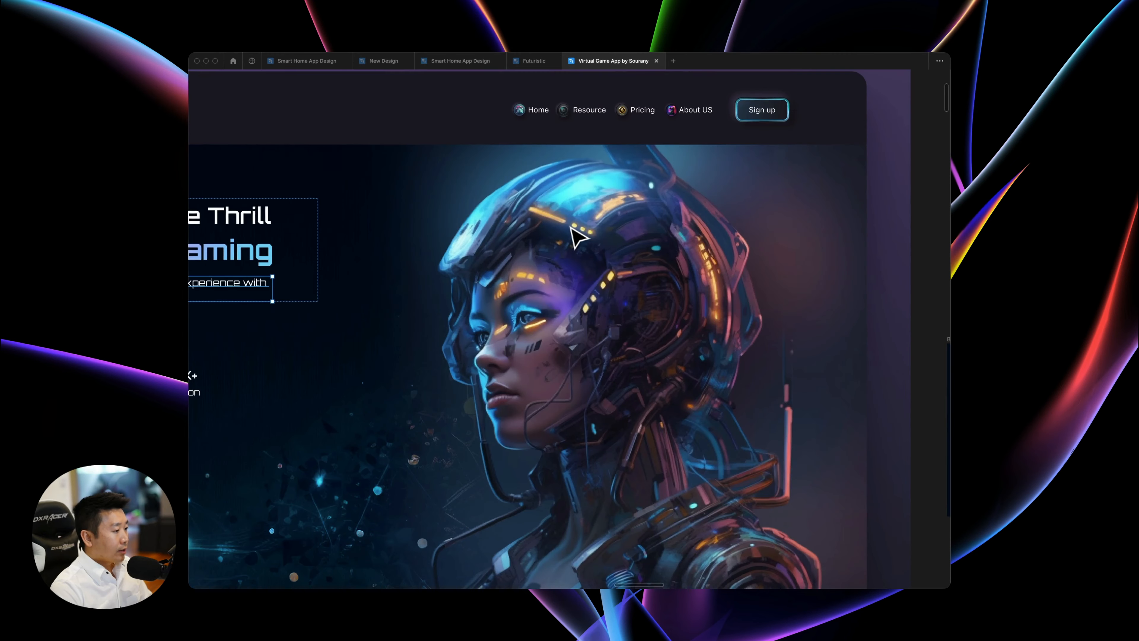
scroll(556, 235, "up", 3)
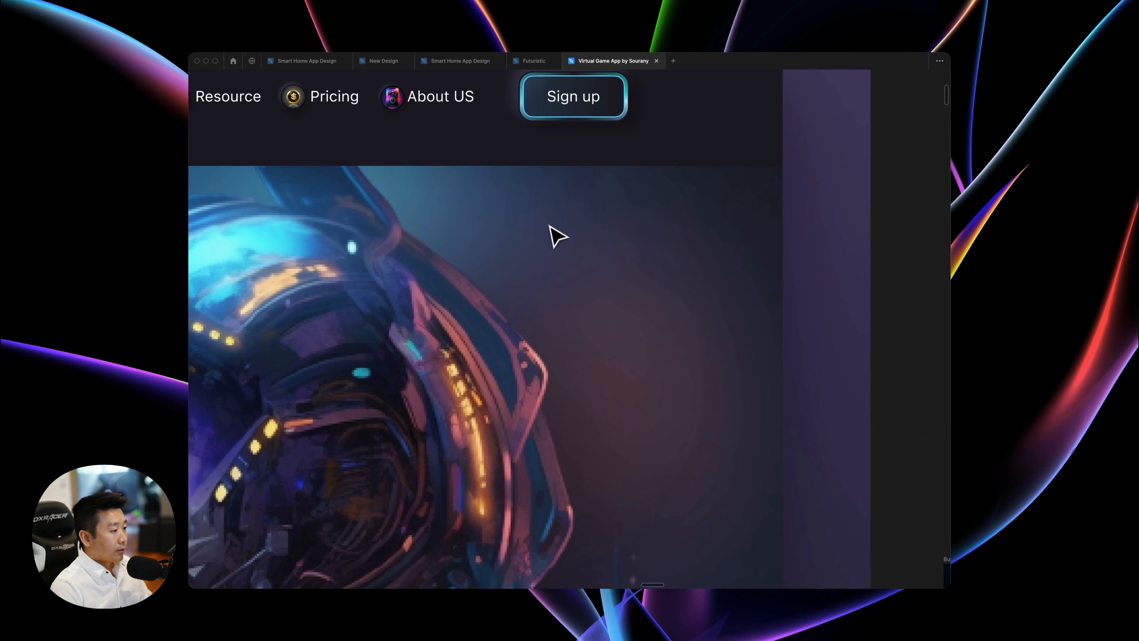
scroll(553, 234, "up", 4)
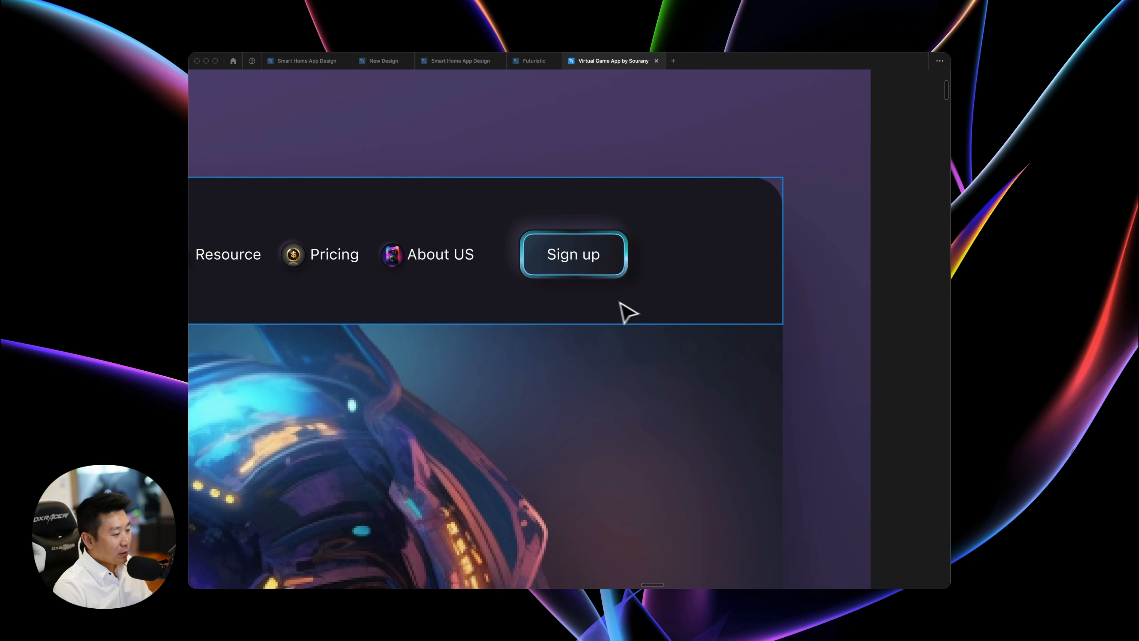
scroll(547, 290, "left", 5)
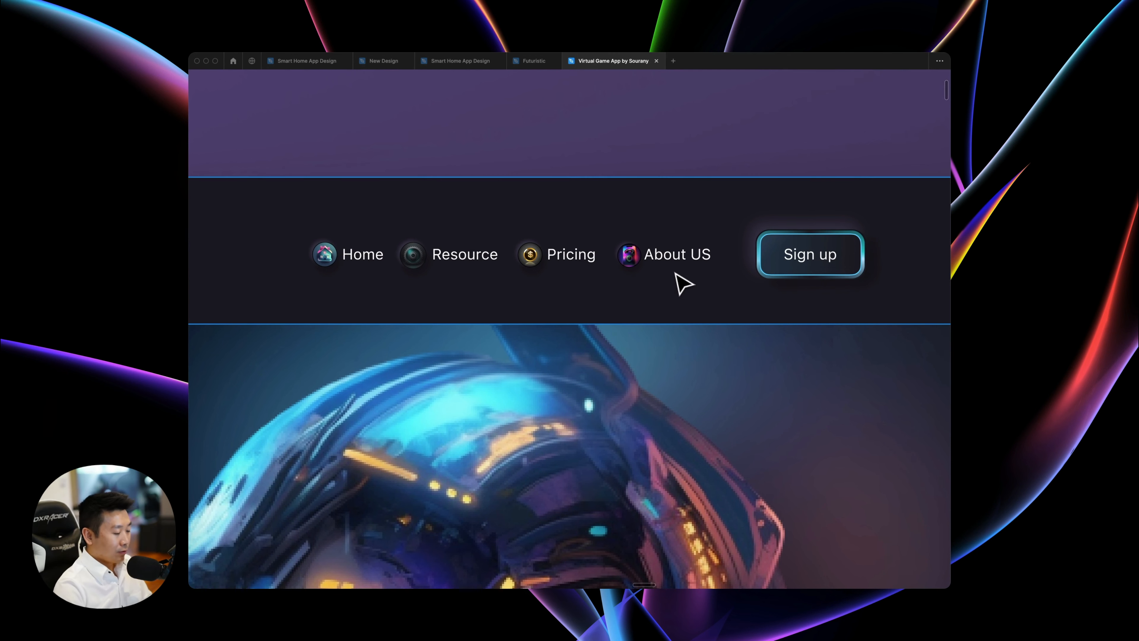
scroll(684, 284, "down", 5, "ctrl")
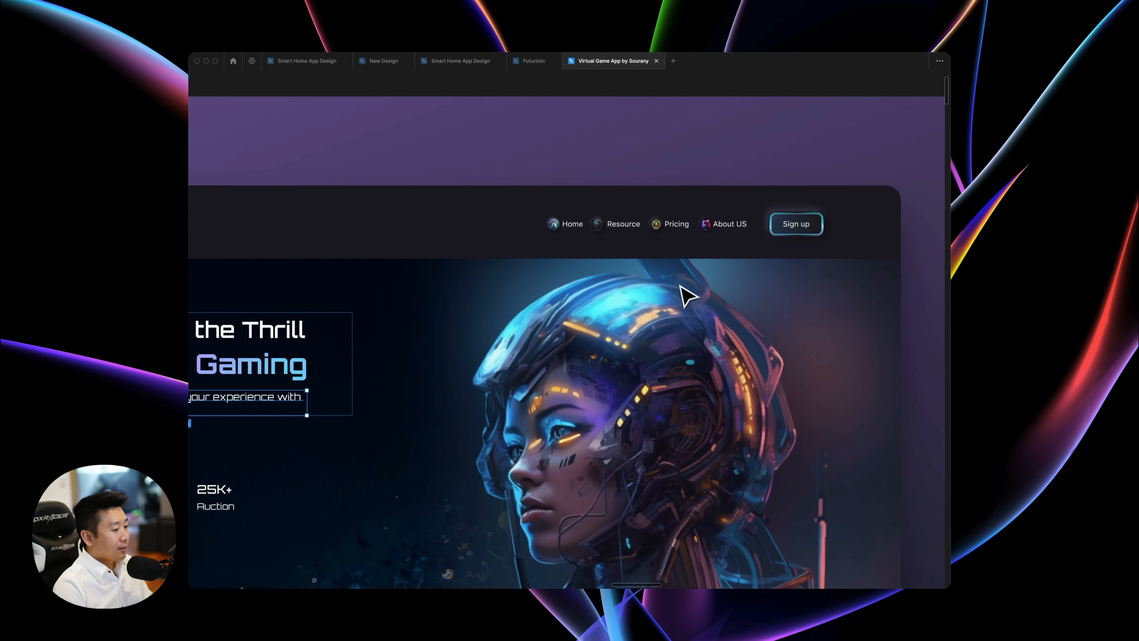
scroll(686, 294, "down", 5, "ctrl")
scroll(744, 332, "down", 3)
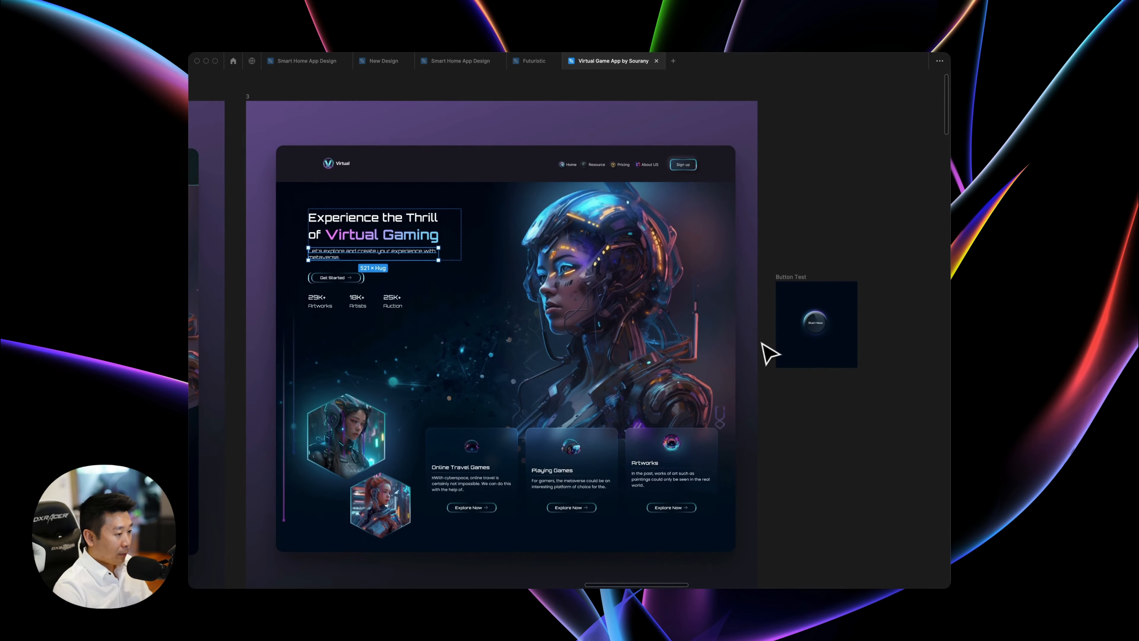
scroll(789, 386, "down", 3)
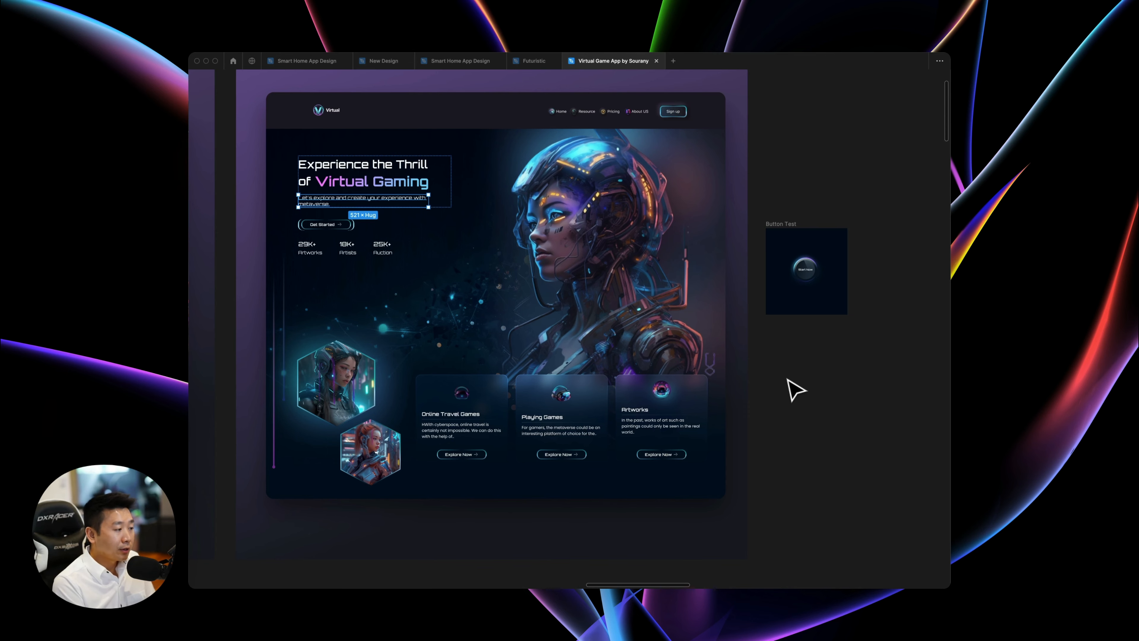
Examine the Online Travel Games, Playing Games and Artworks cards in design 3 up close, including their icons and Explore Now buttons.
scroll(796, 389, "left", 3)
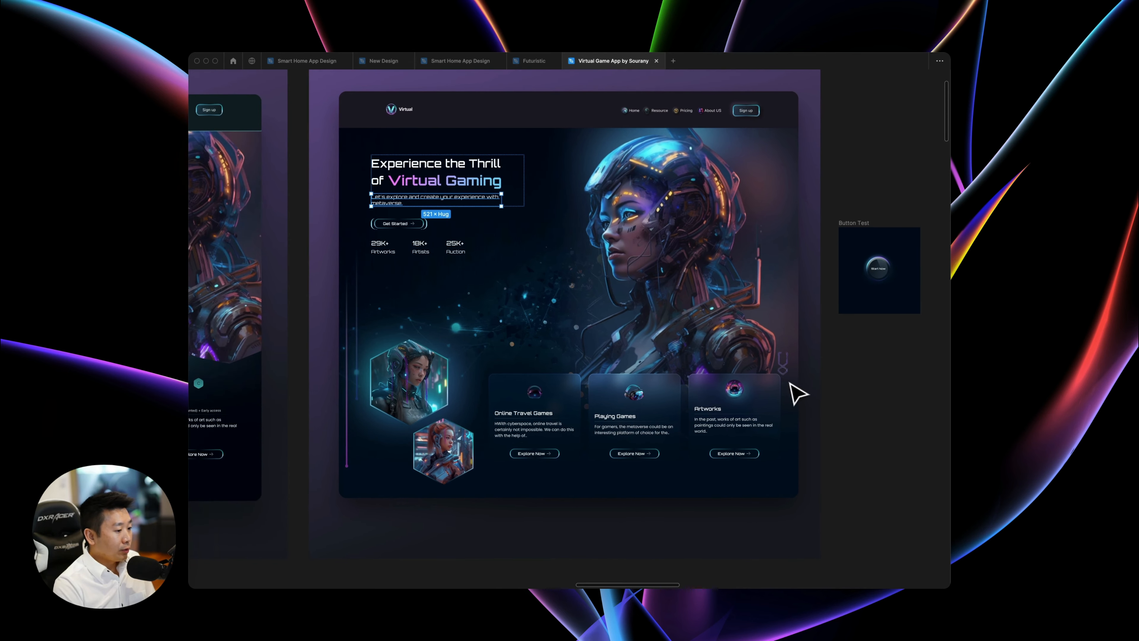
key("super+equal")
scroll(789, 382, "down", 7)
scroll(787, 379, "up", 1)
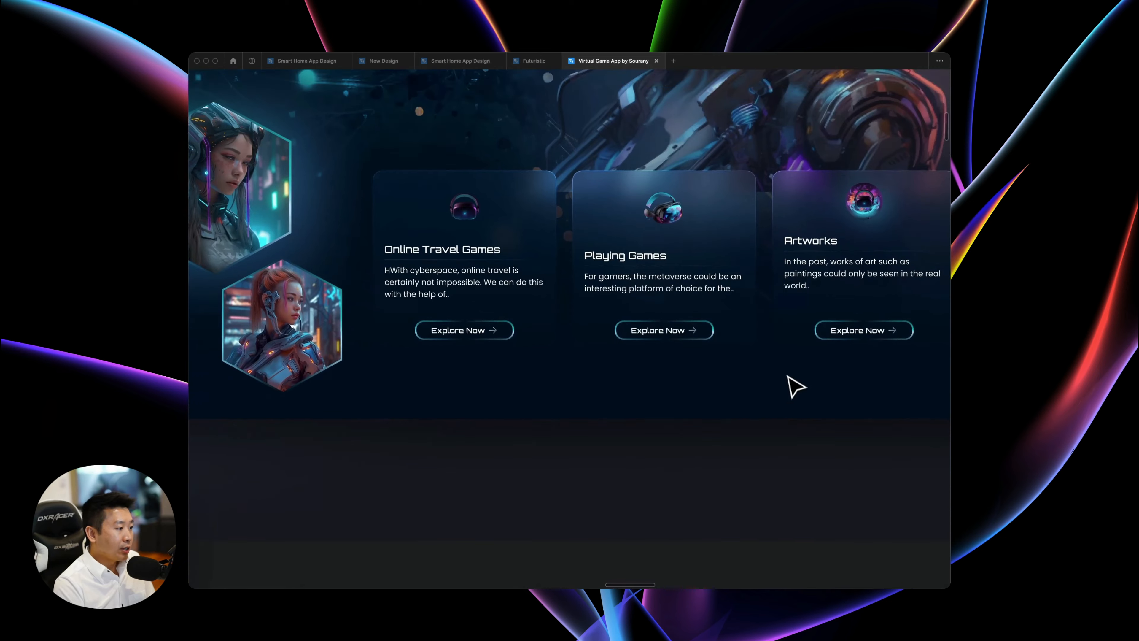
scroll(552, 438, "left", 4)
scroll(526, 438, "up", 3)
scroll(528, 438, "right", 7)
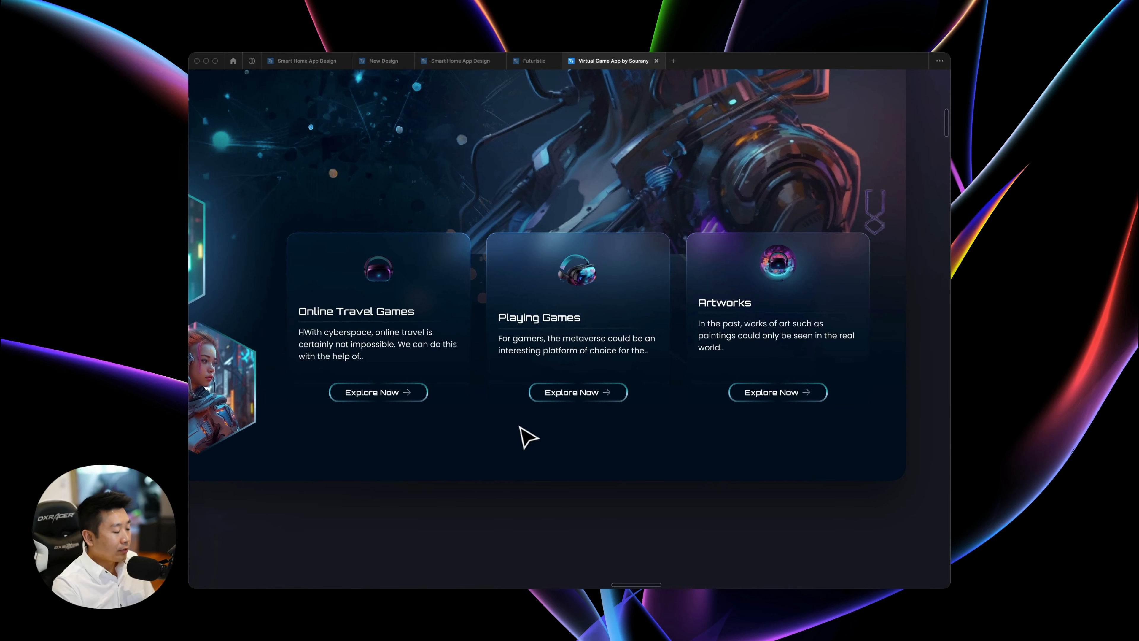
scroll(323, 243, "left", 3)
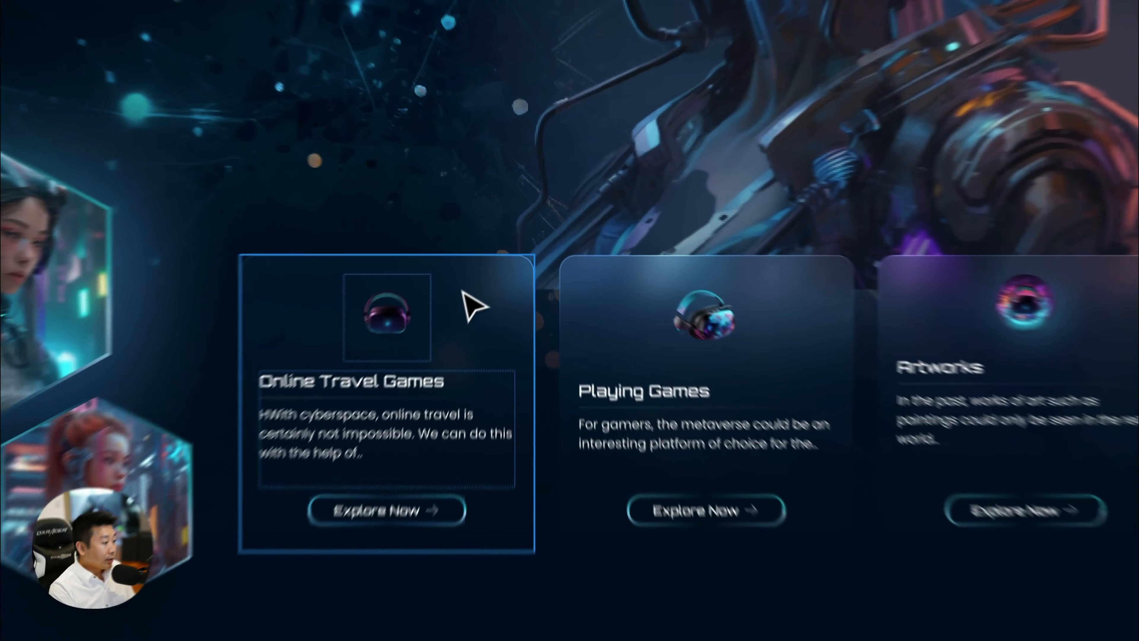
left_click(489, 257, "super")
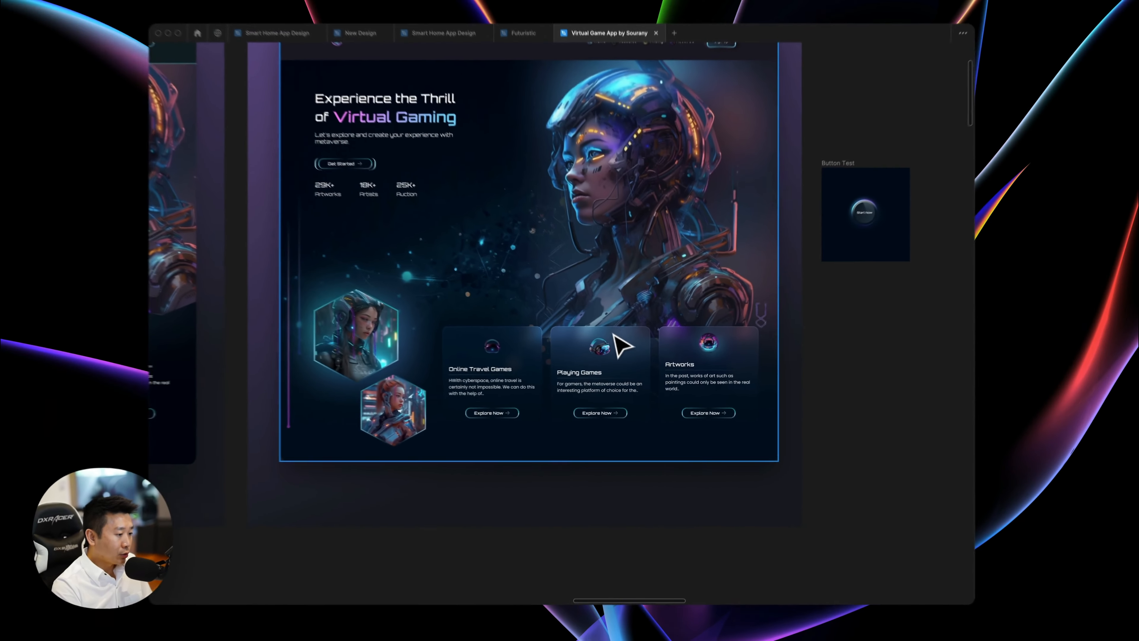
Compare design 3's feature cards with the surrounding cyborg artwork and hexagonal portraits, both up close and in the full layout.
scroll(606, 296, "down", 2)
scroll(607, 296, "up", 2)
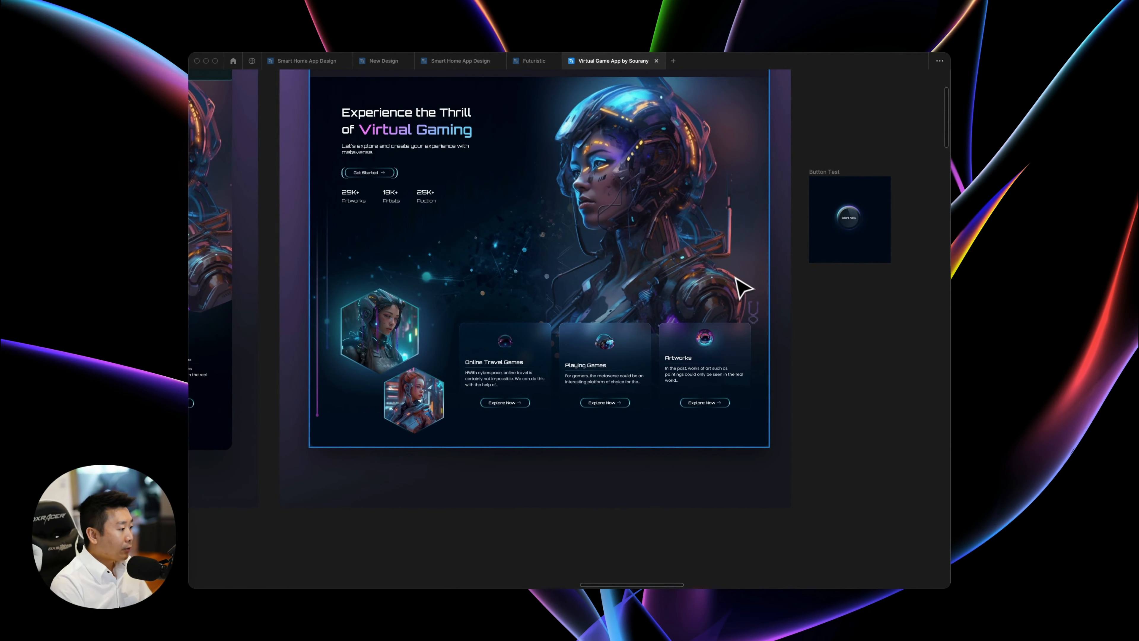
scroll(705, 265, "up", 5)
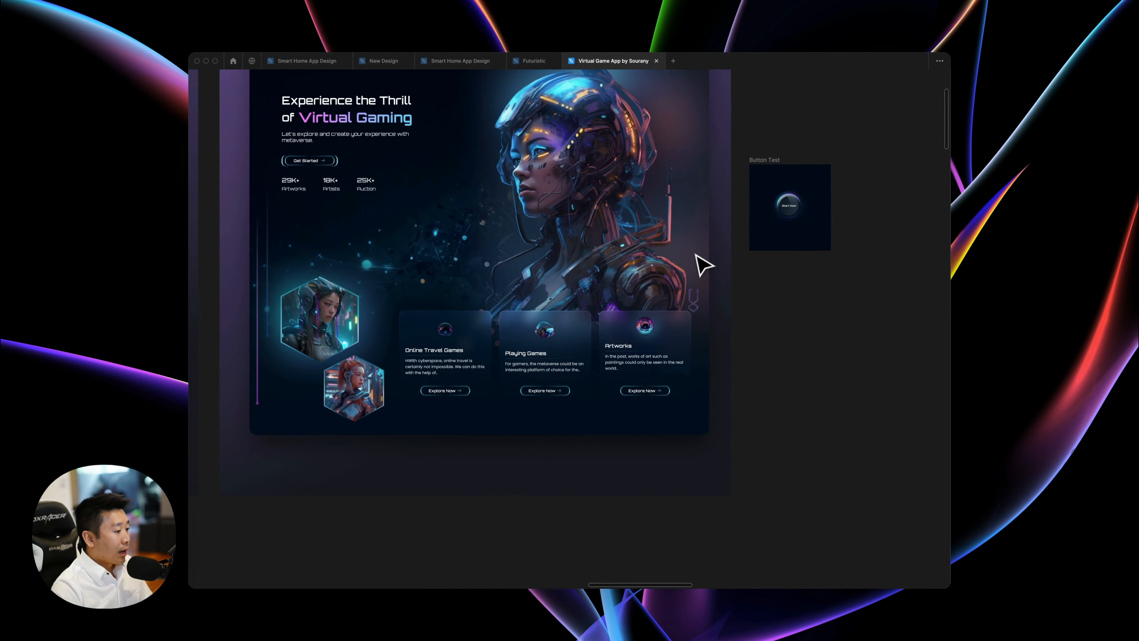
scroll(705, 264, "left", 2)
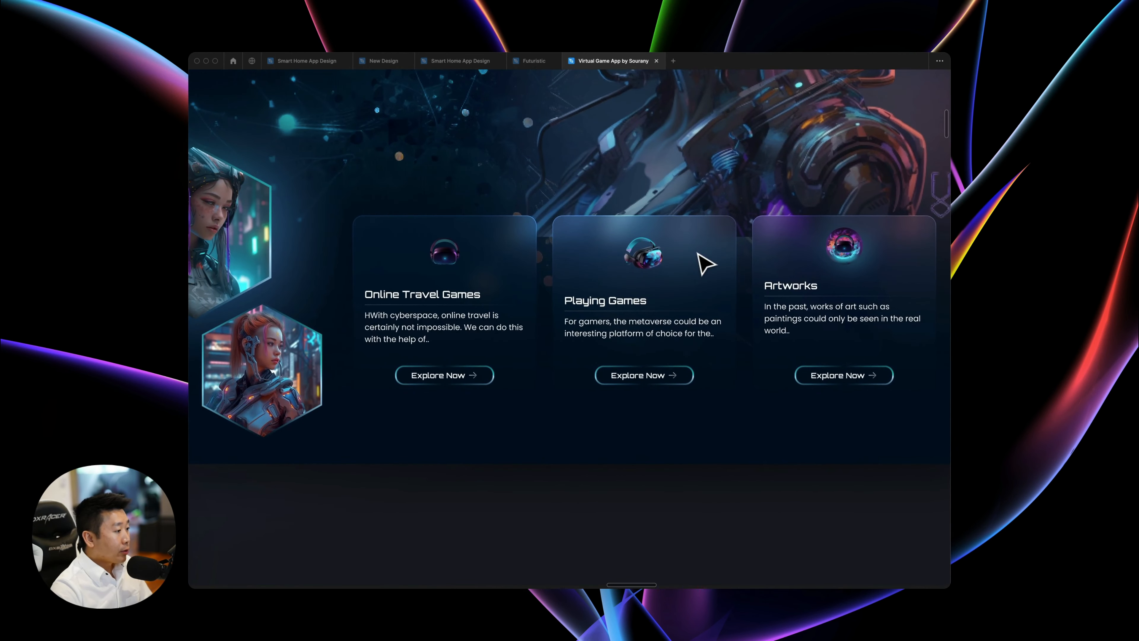
scroll(705, 264, "down", 5)
scroll(722, 257, "up", 2)
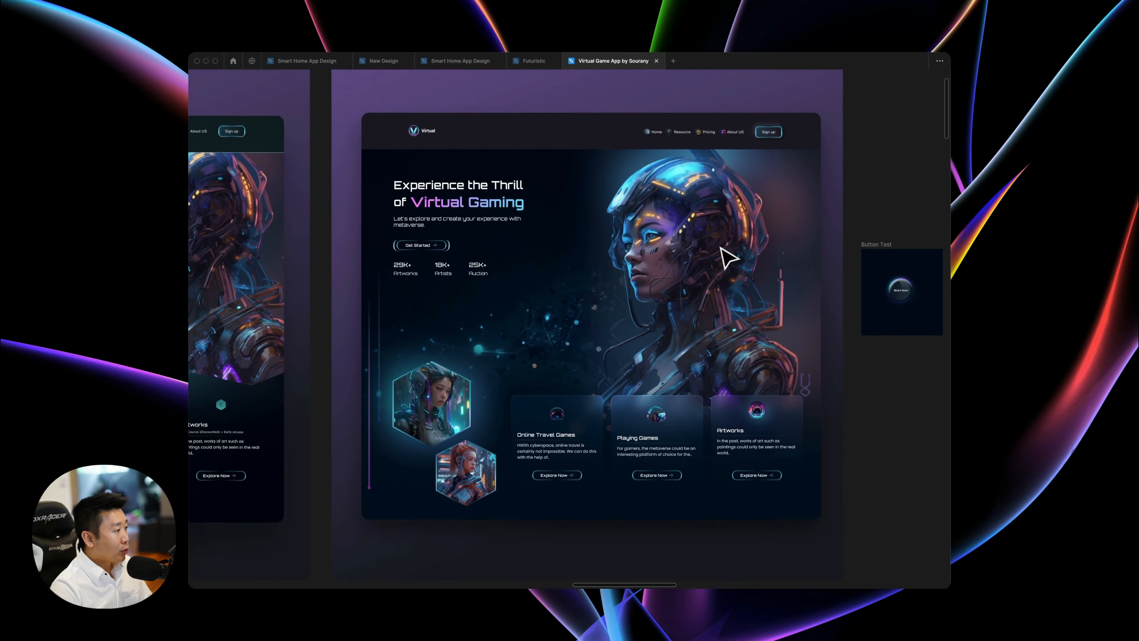
Compare the header bar of design 3 with the angled header of design 2.
scroll(727, 258, "up", 2)
scroll(726, 258, "right", 1)
scroll(727, 258, "right", 2)
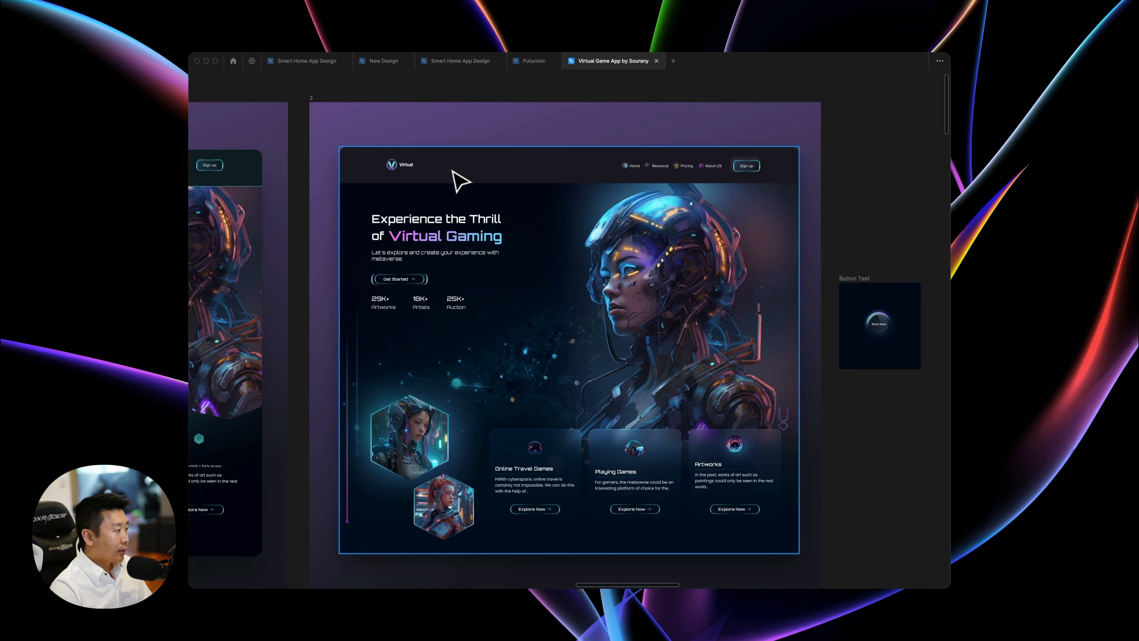
scroll(459, 182, "left", 8)
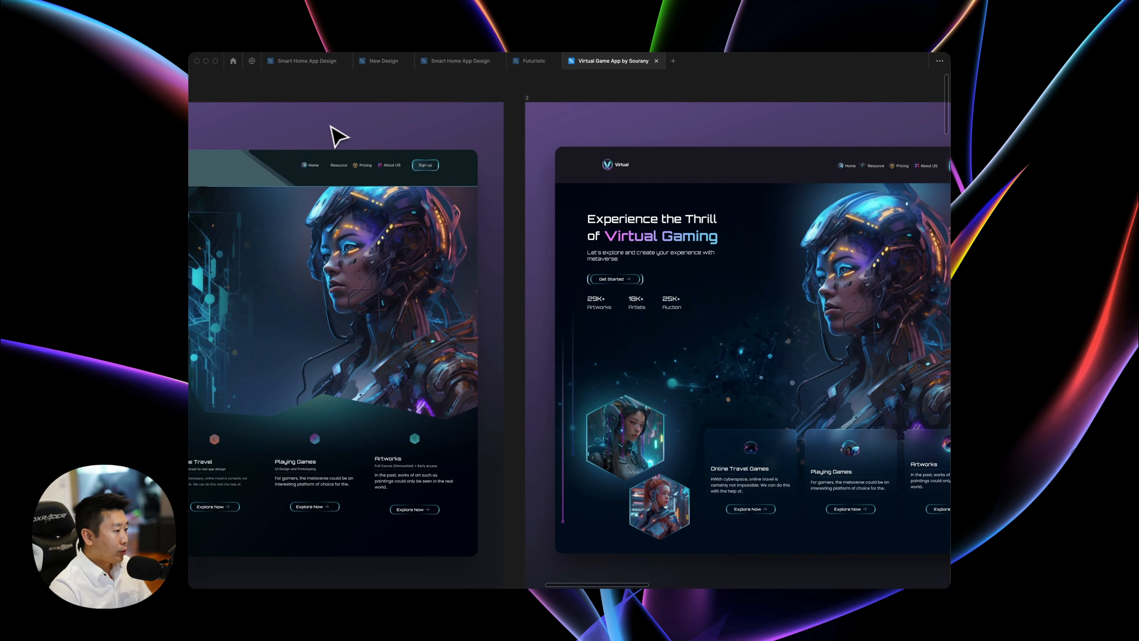
scroll(331, 128, "right", 8)
Inspect the solid fill colour of design 3's header bar rectangle.
double_click(493, 177)
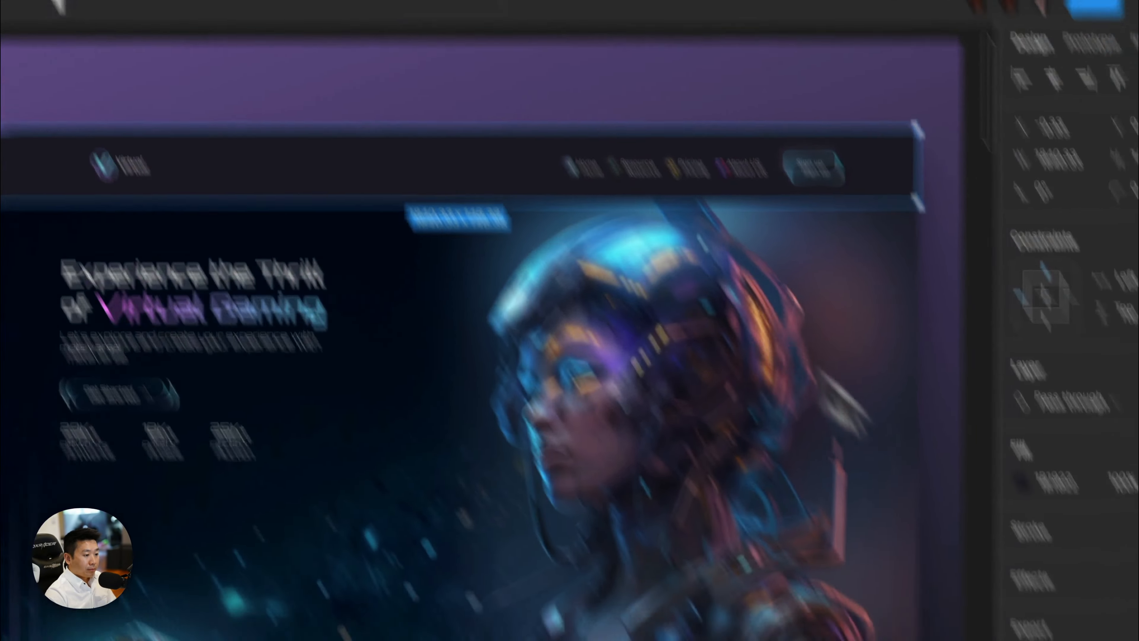
left_click(1021, 479)
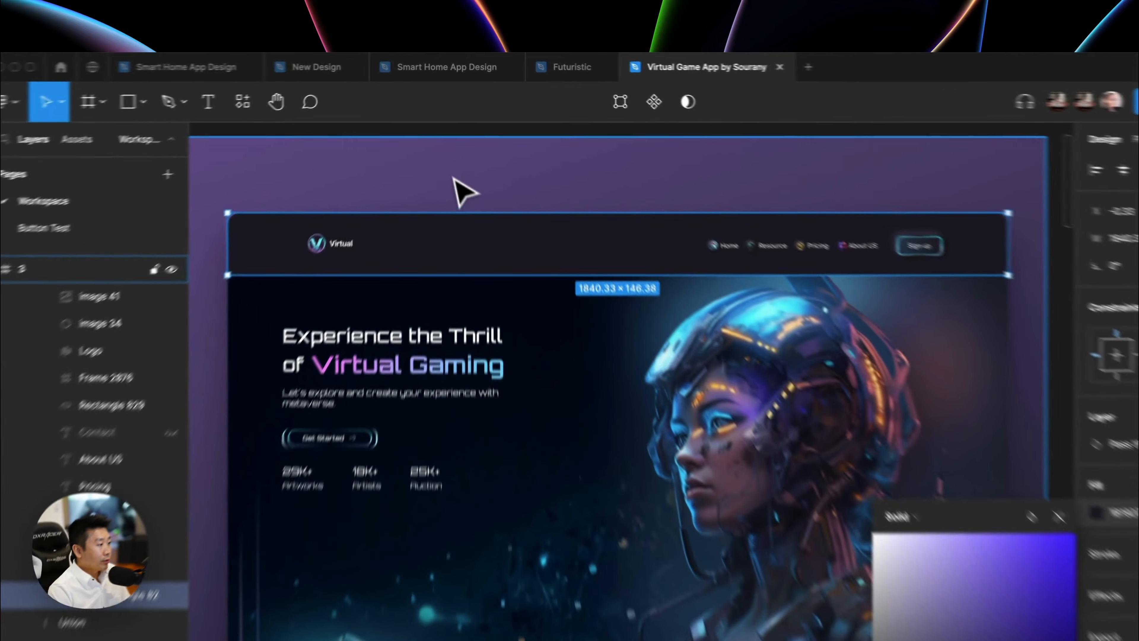
left_click(460, 121)
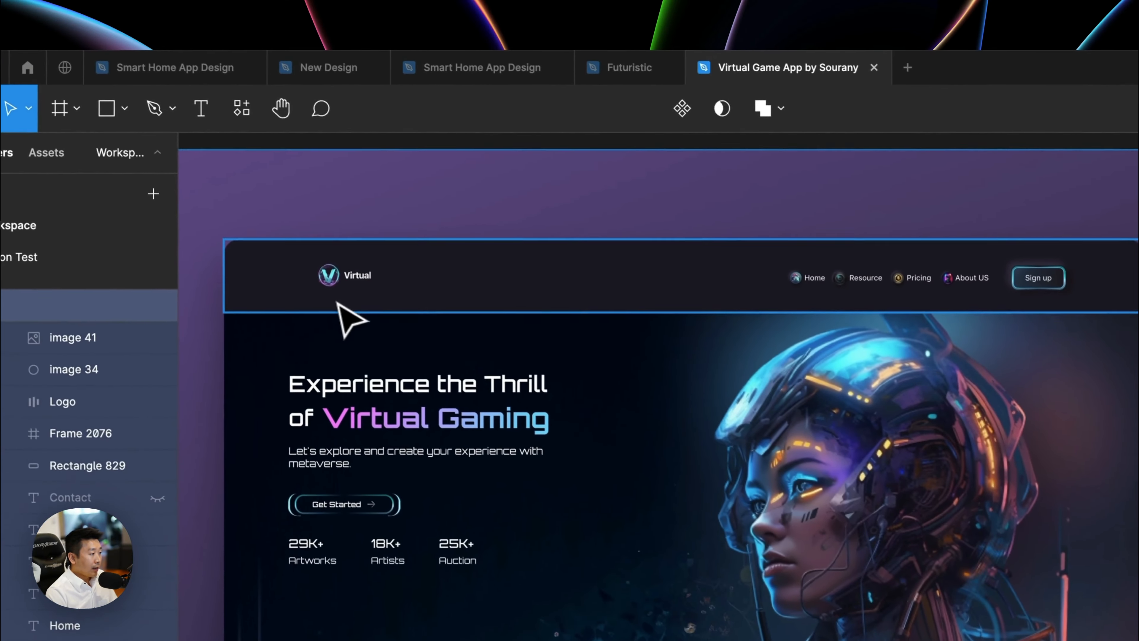
Try the more saturated dark blue 10082B as design 3's header bar fill and undo it.
left_click(337, 303)
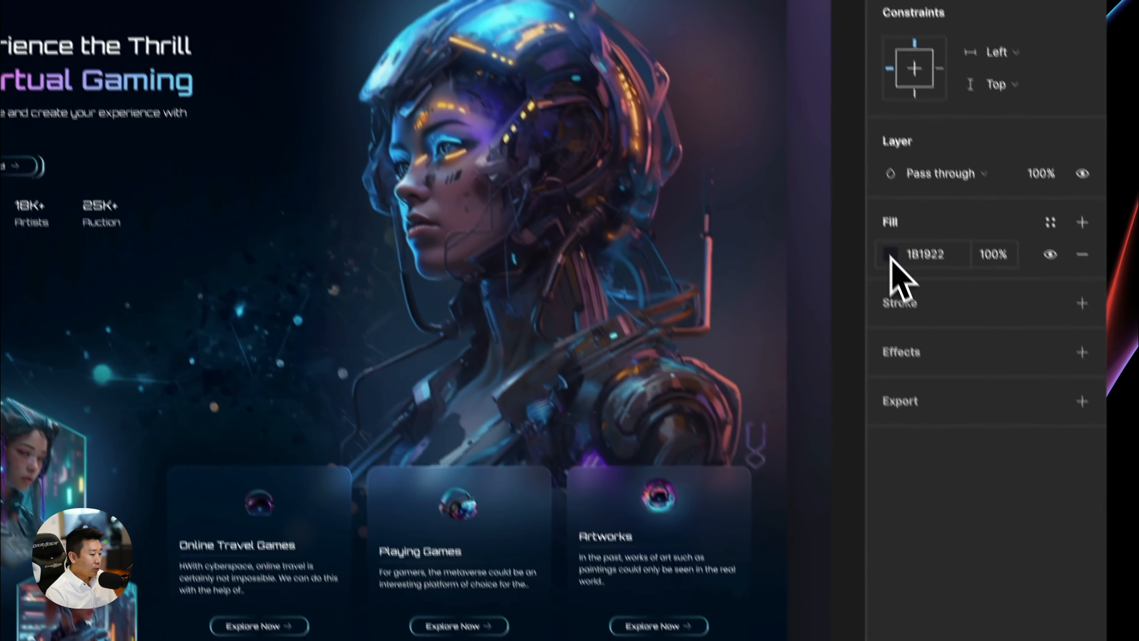
left_click(887, 254)
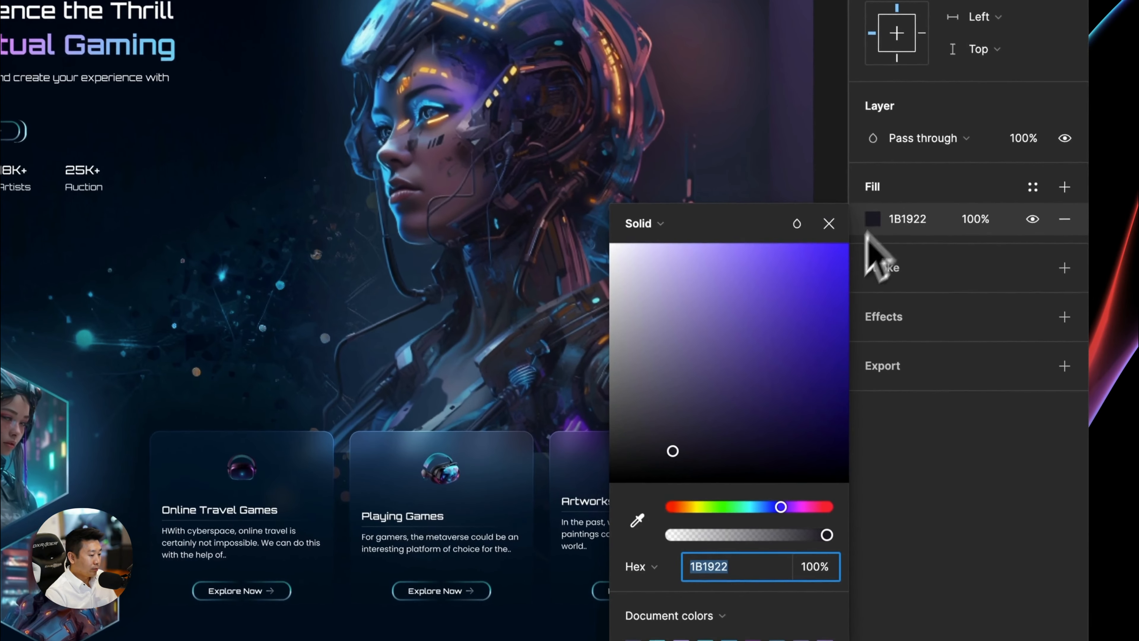
left_click_drag(675, 450, 803, 445)
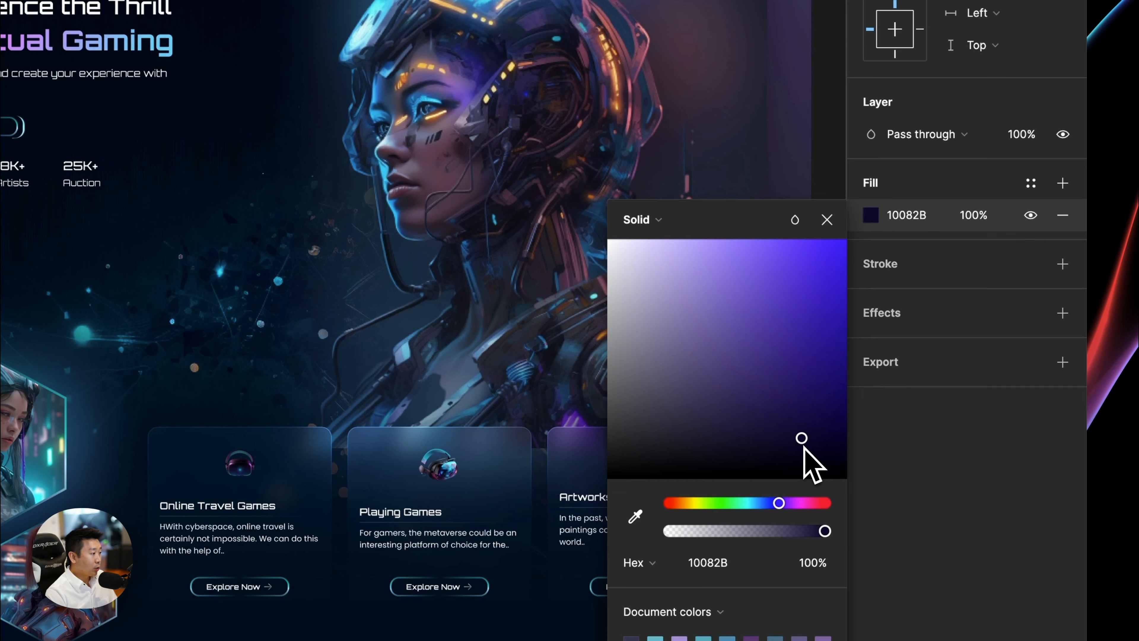
key("super+z")
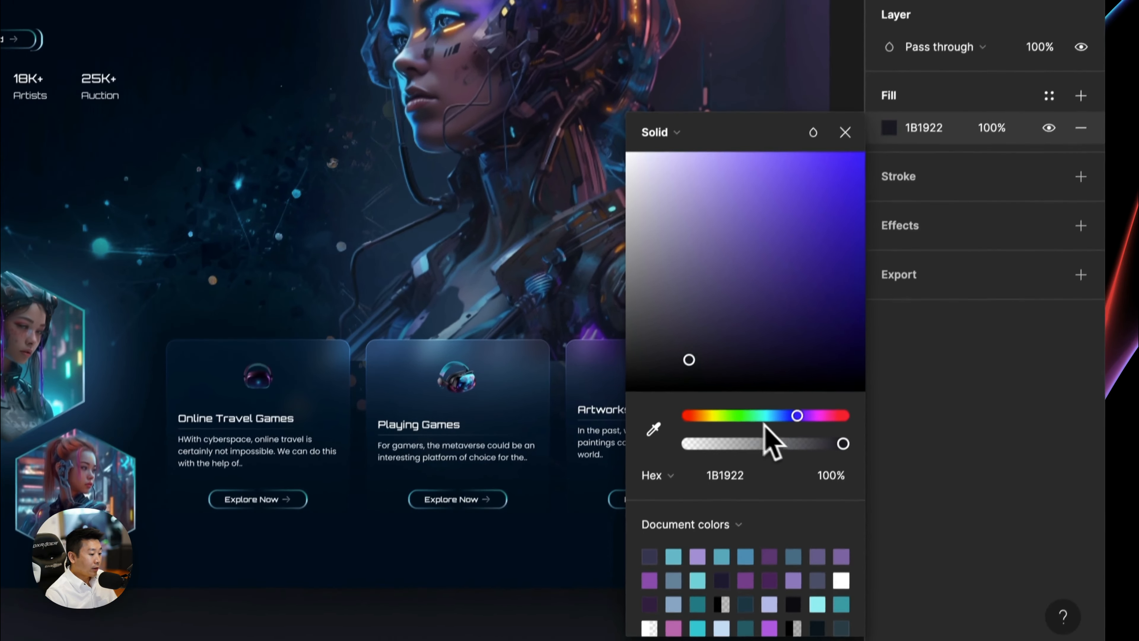
Try green fills such as 79AD5A, 75A757 and 50872E on design 3's header bar.
left_click_drag(740, 503, 711, 503)
left_click(723, 316)
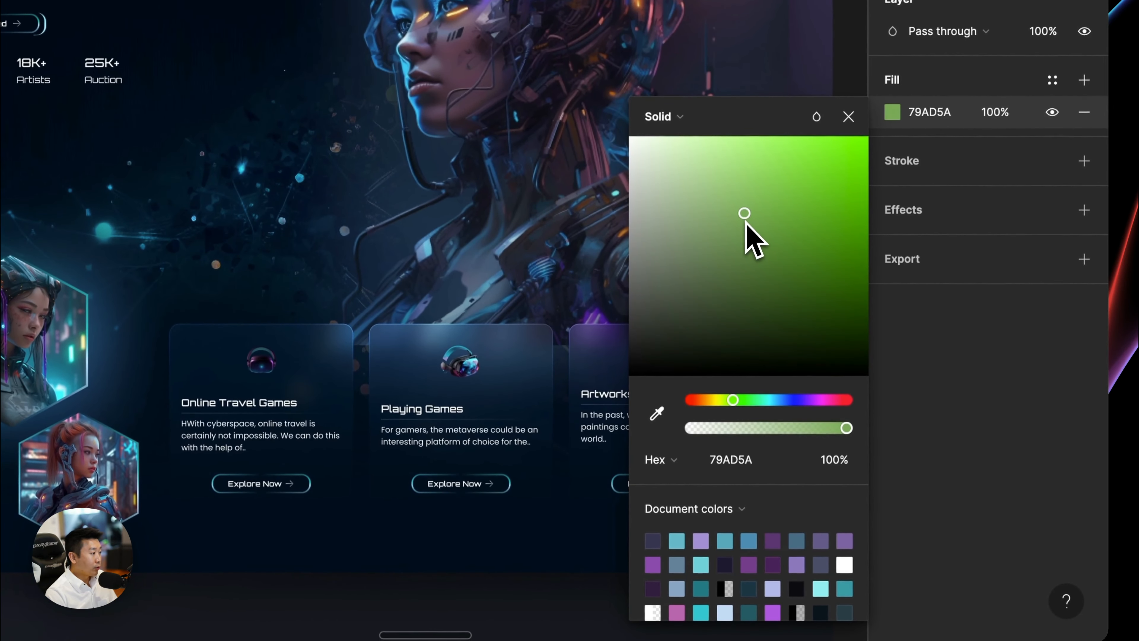
left_click_drag(745, 223, 743, 221)
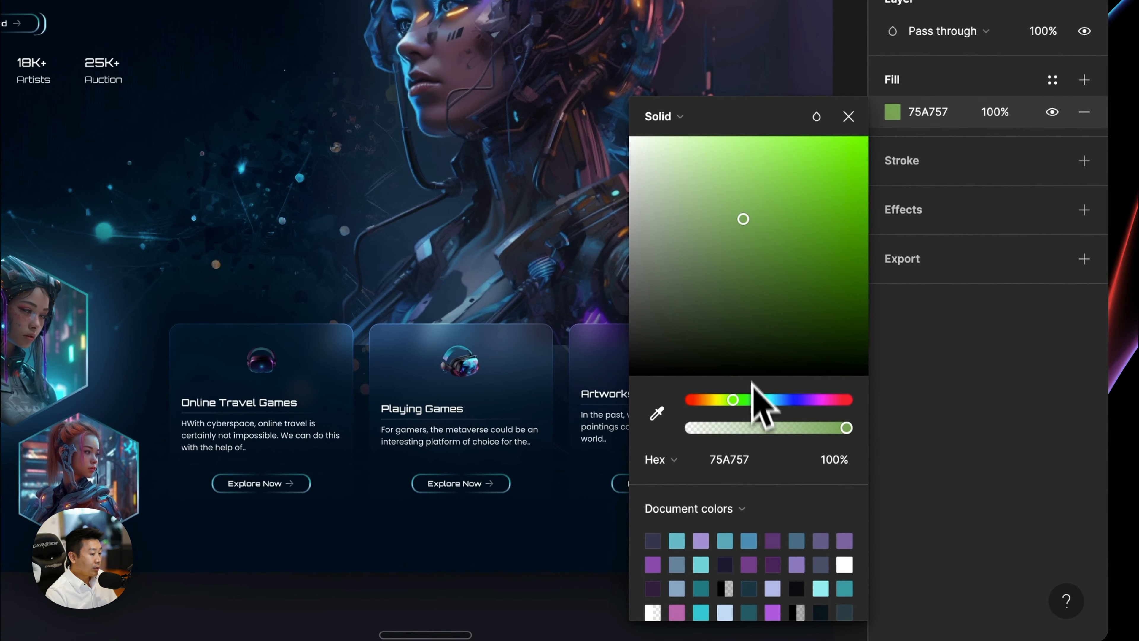
left_click_drag(754, 399, 732, 399)
left_click(786, 249)
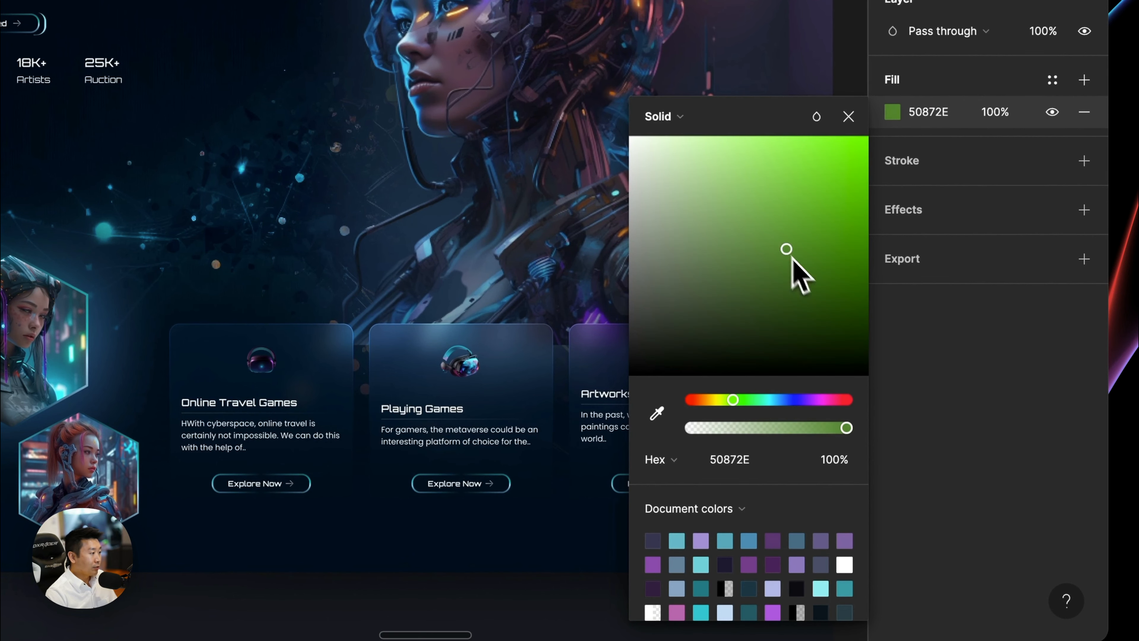
mouse_move(792, 260)
left_mouse_down()
mouse_move(813, 283)
mouse_move(805, 267)
left_mouse_up()
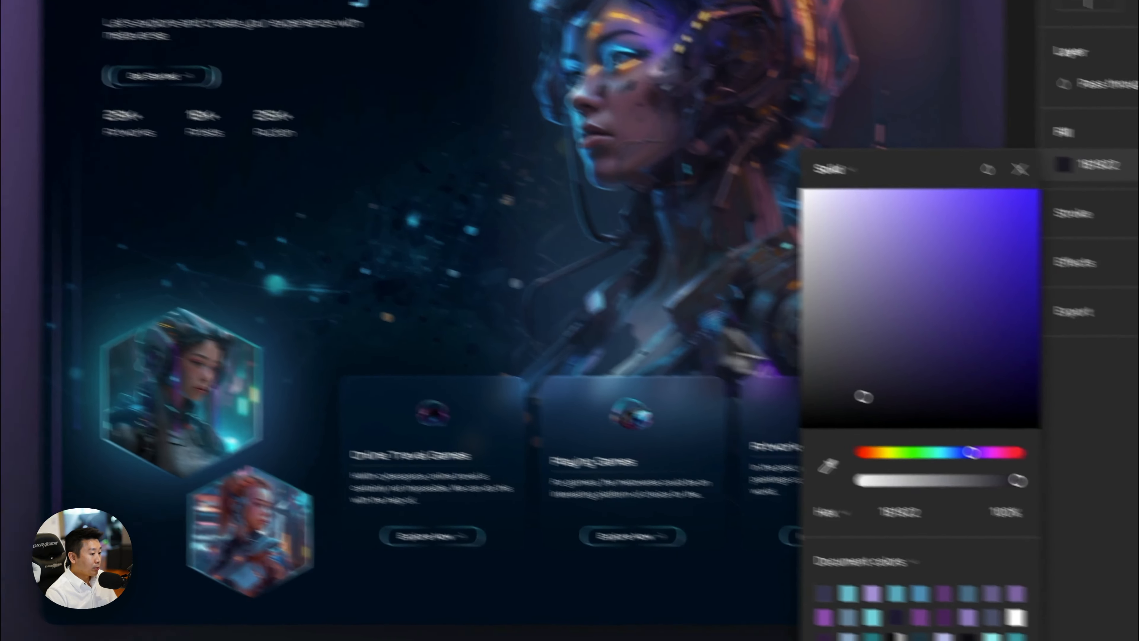
Try the dark indigo 140E2A as design 3's header bar fill, undo it and deselect the bar.
left_click_drag(863, 396, 963, 400)
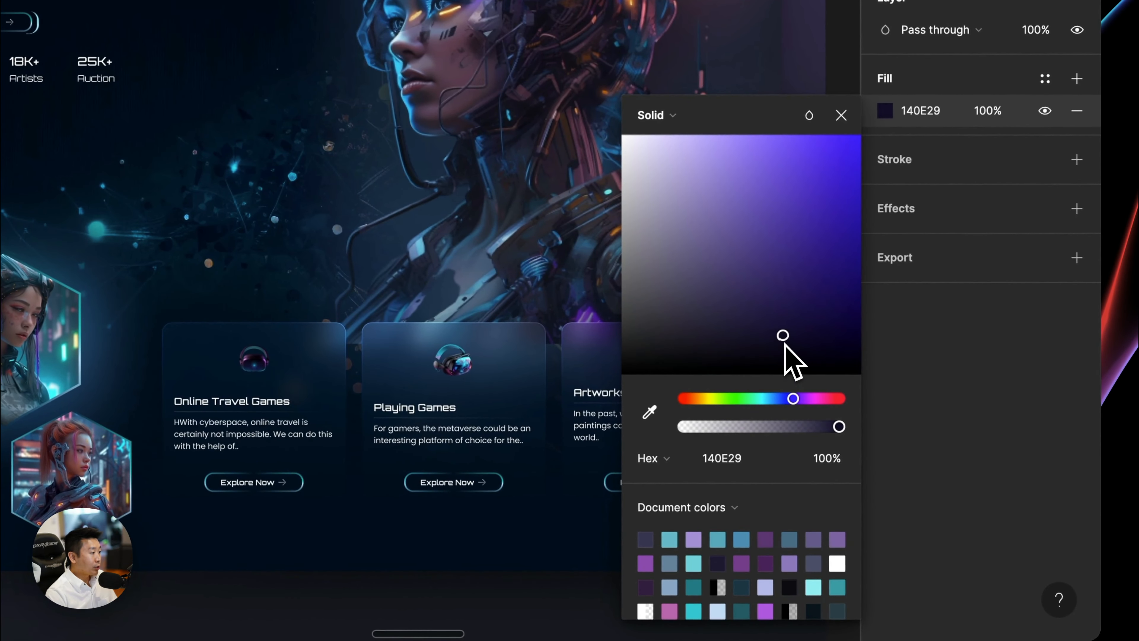
left_click_drag(785, 344, 786, 343)
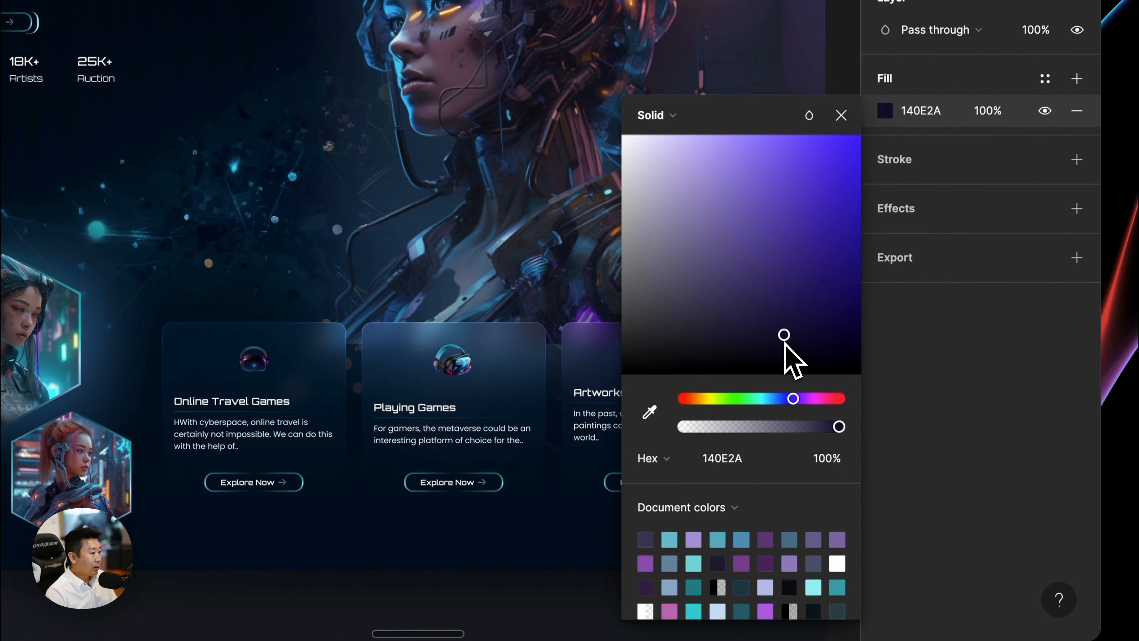
key("ctrl+z")
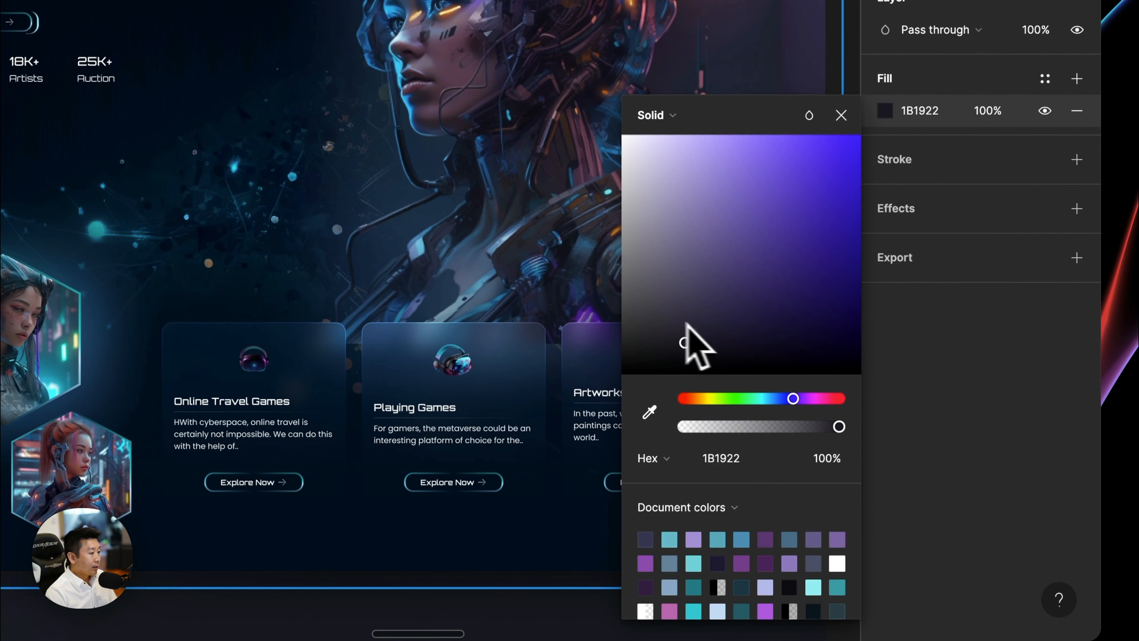
key("Escape")
key("Escape")
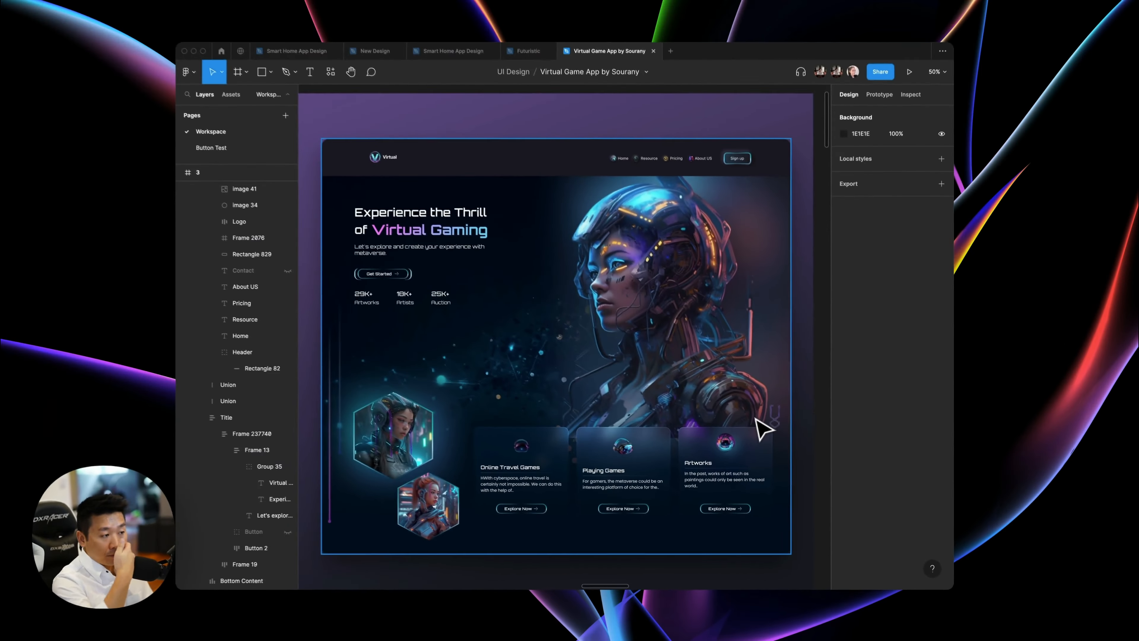
Examine the thin vertical accent lines and the hexagonal portraits in design 3 up close.
scroll(341, 431, "up", 5)
double_click(467, 386)
double_click(444, 387)
scroll(443, 389, "down", 4)
left_click(382, 435)
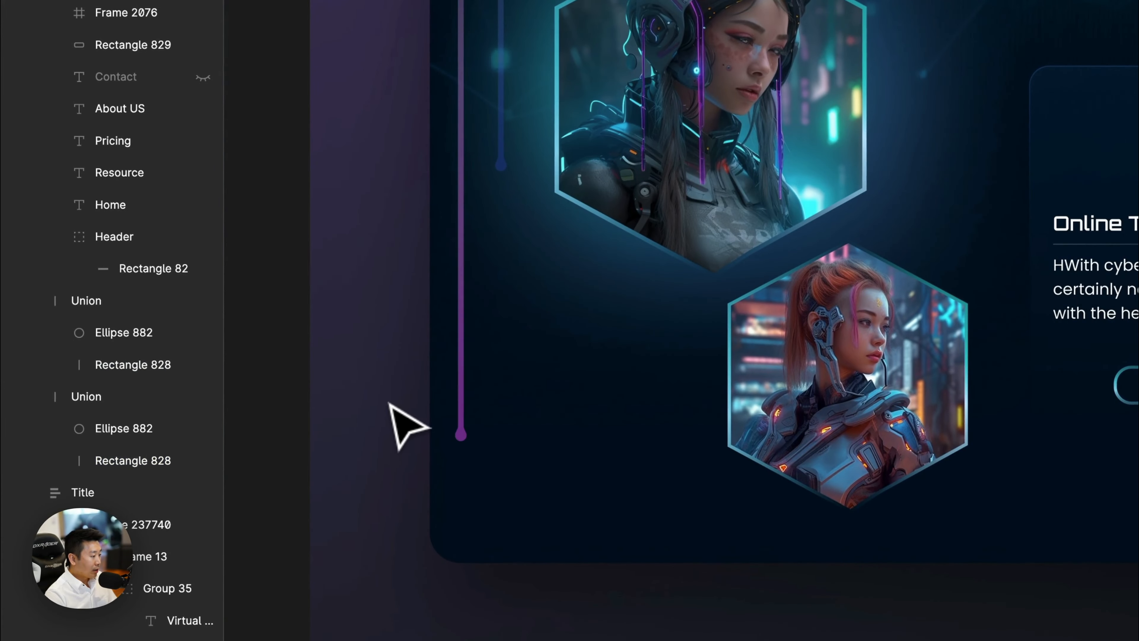
Compare design 3's hero and portrait area with the layouts of designs 2 and 1.
scroll(383, 436, "right", 3)
scroll(388, 399, "up", 10)
scroll(389, 400, "down", 5)
scroll(389, 400, "left", 4)
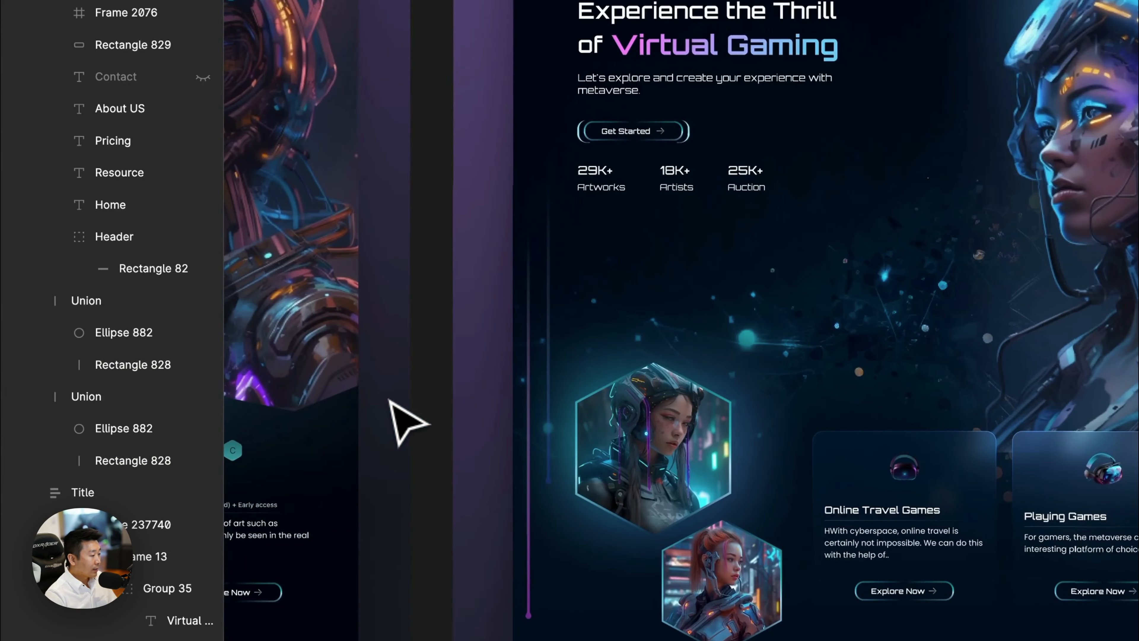
scroll(390, 400, "left", 15)
scroll(416, 398, "left", 10)
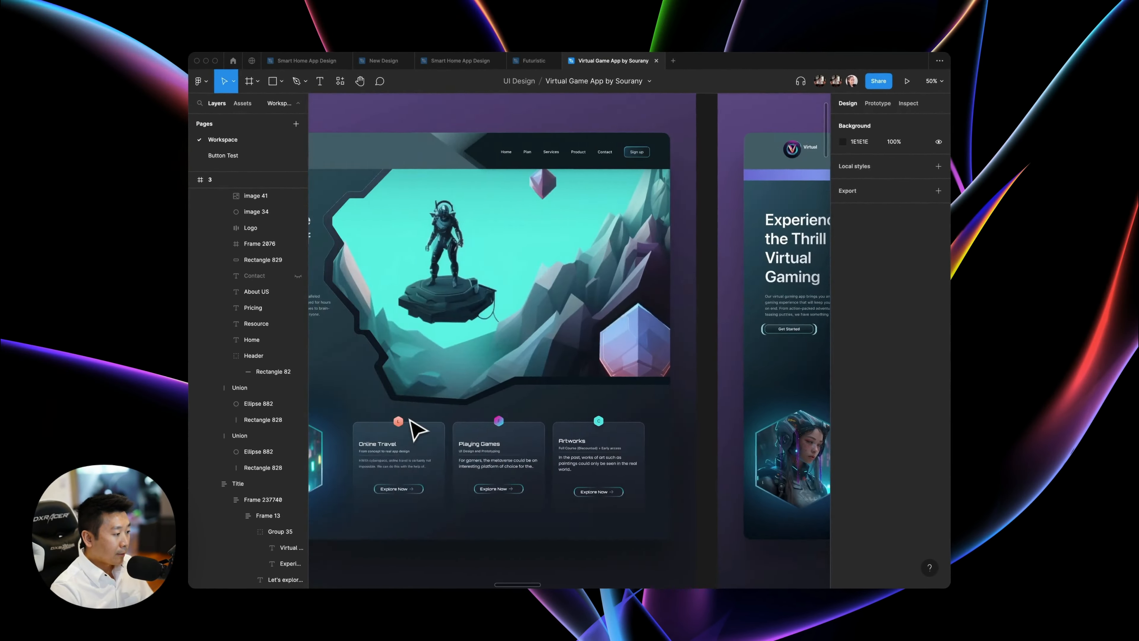
Compare the feature cards and hero artwork of design 1 with those of design 3.
scroll(409, 419, "right", 20)
scroll(446, 397, "down", 1)
scroll(453, 397, "left", 15)
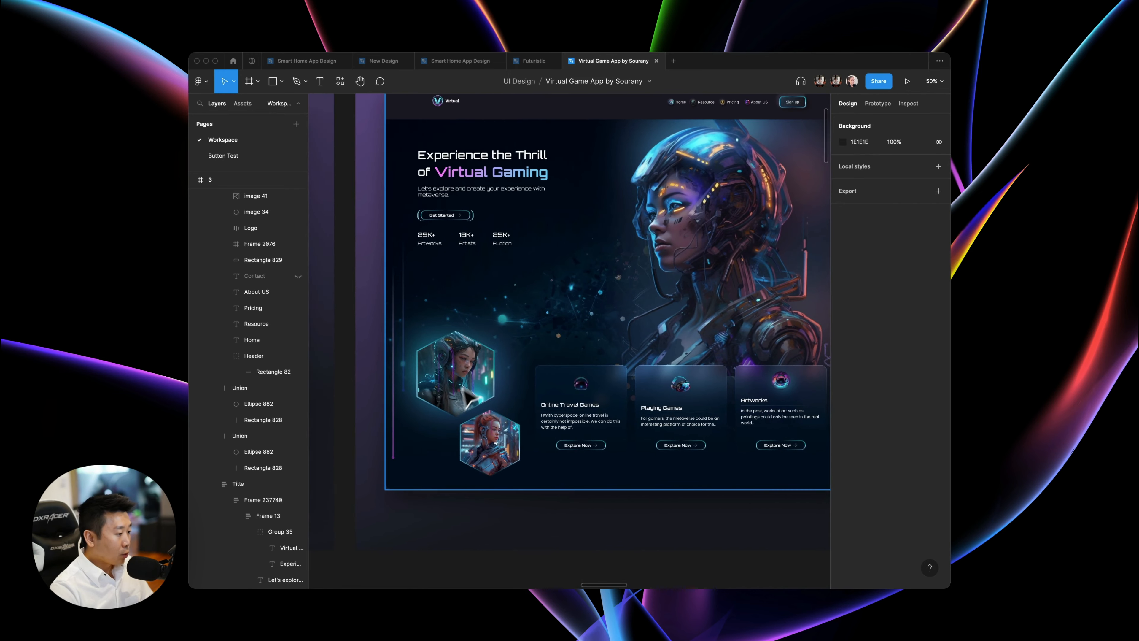
scroll(611, 382, "down", 3)
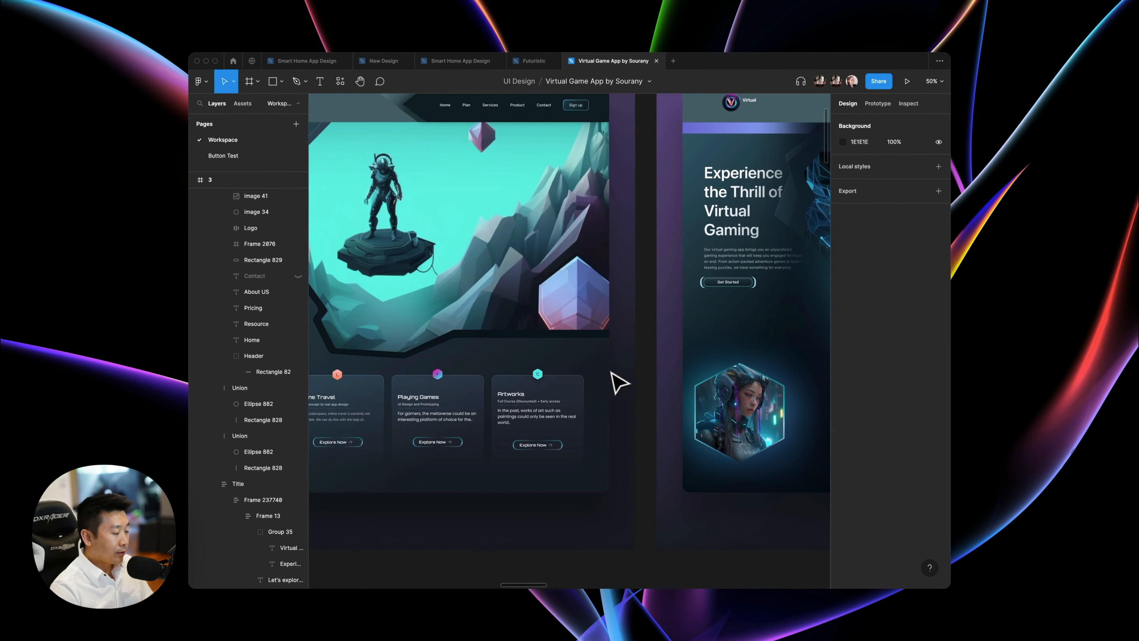
scroll(616, 383, "down", 3)
Hide the interface and view the three designs side by side for an overall comparison.
key("super+backslash")
scroll(611, 382, "right", 5)
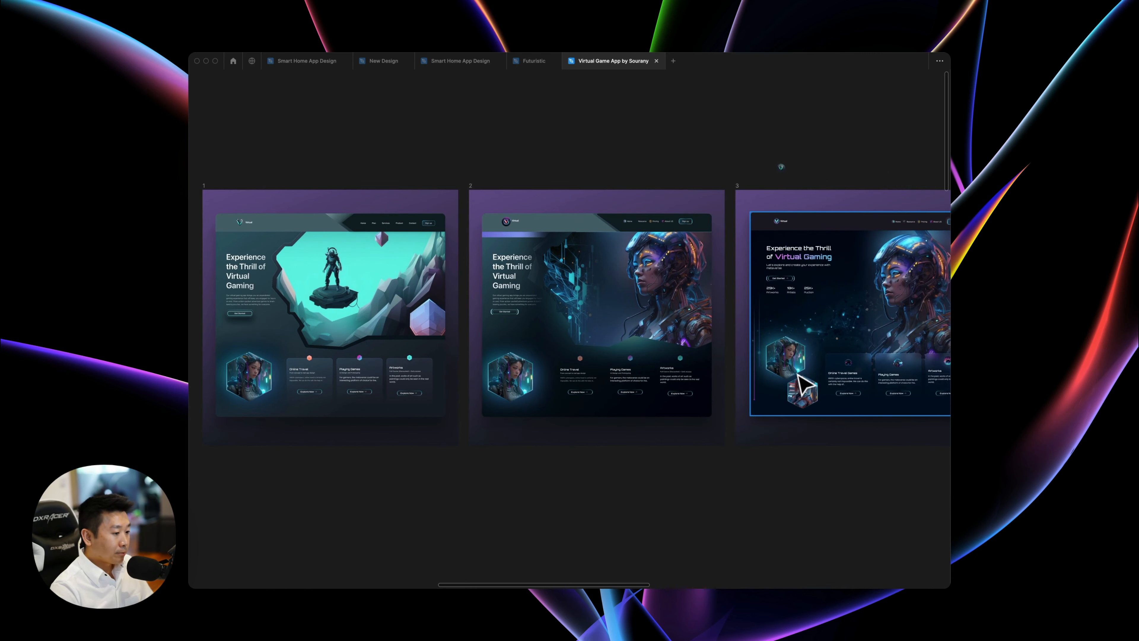
scroll(805, 379, "right", 3)
scroll(805, 379, "up", 3)
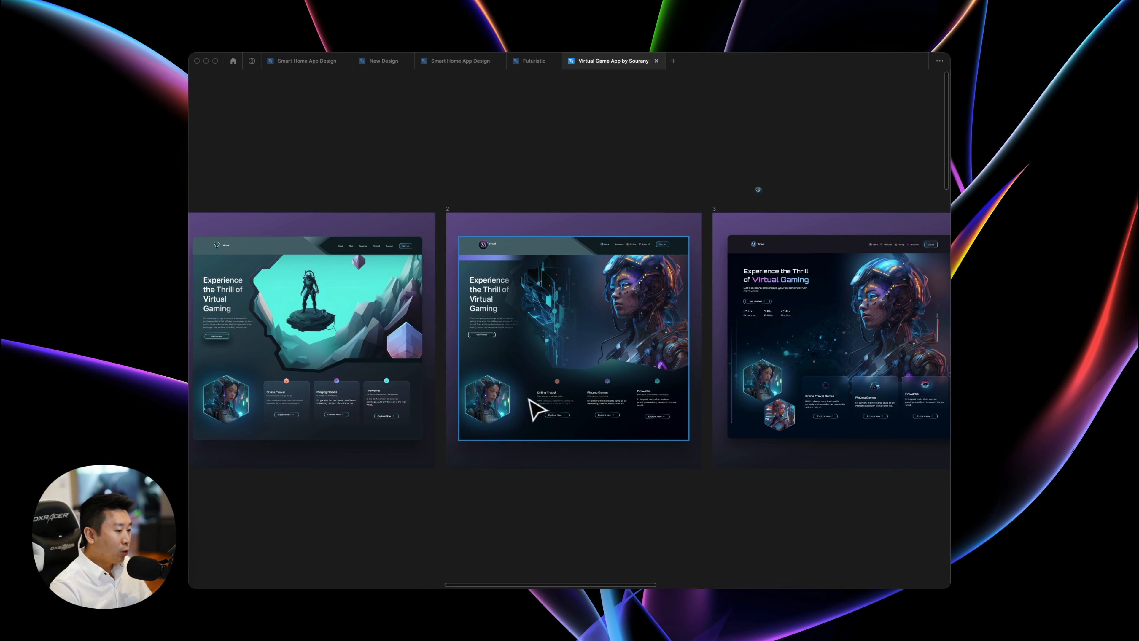
scroll(784, 382, "right", 5)
scroll(782, 377, "right", 7)
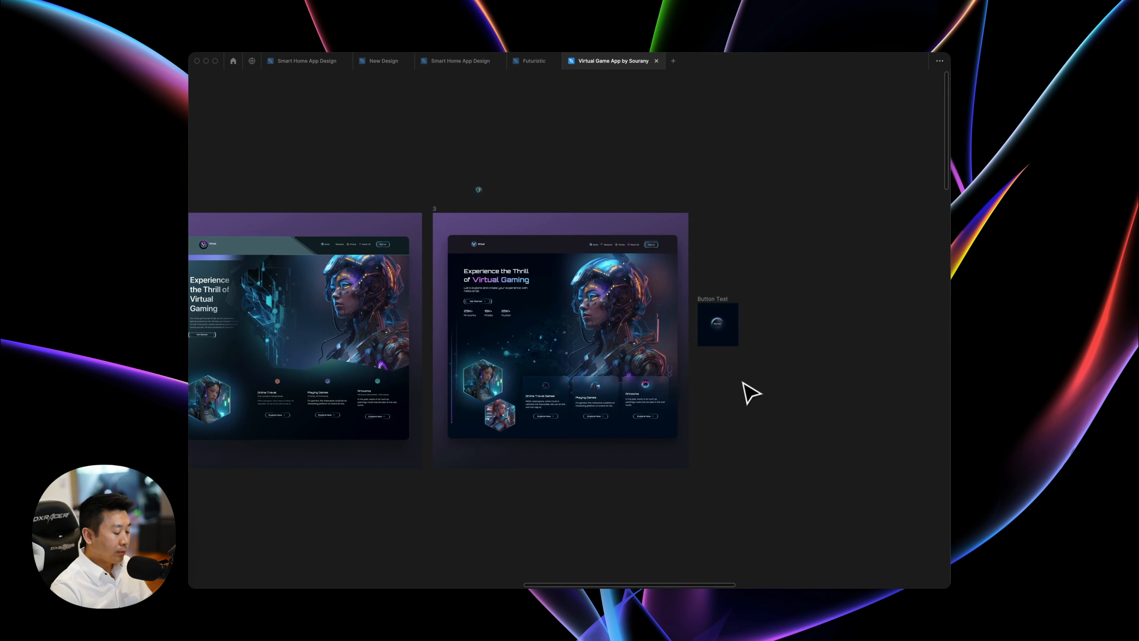
Examine design 3's overall layout and its Online Travel Games, Playing Games and Artworks cards up close.
key("super+plus")
scroll(741, 378, "down", 4)
scroll(368, 127, "up", 2)
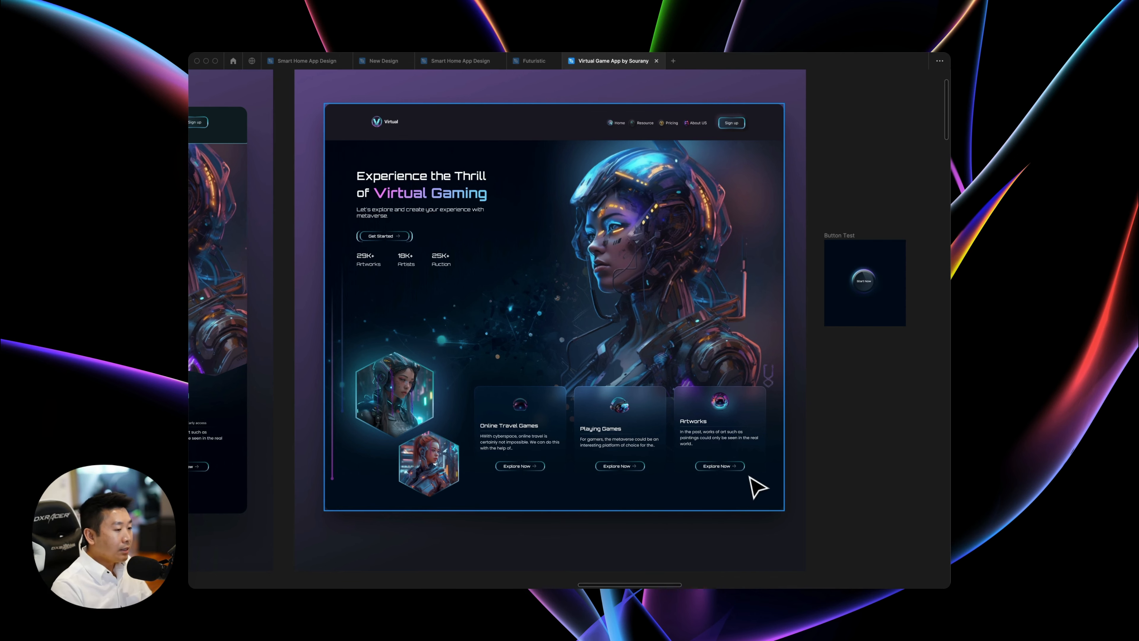
scroll(646, 462, "down", 2)
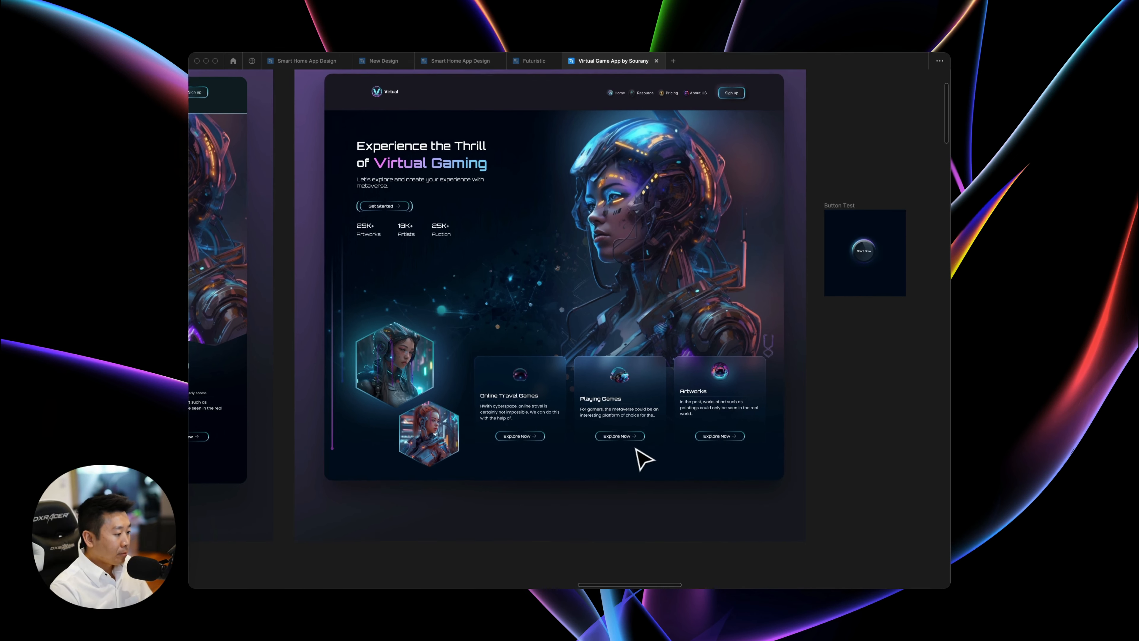
scroll(551, 452, "down", 5)
scroll(552, 453, "up", 5)
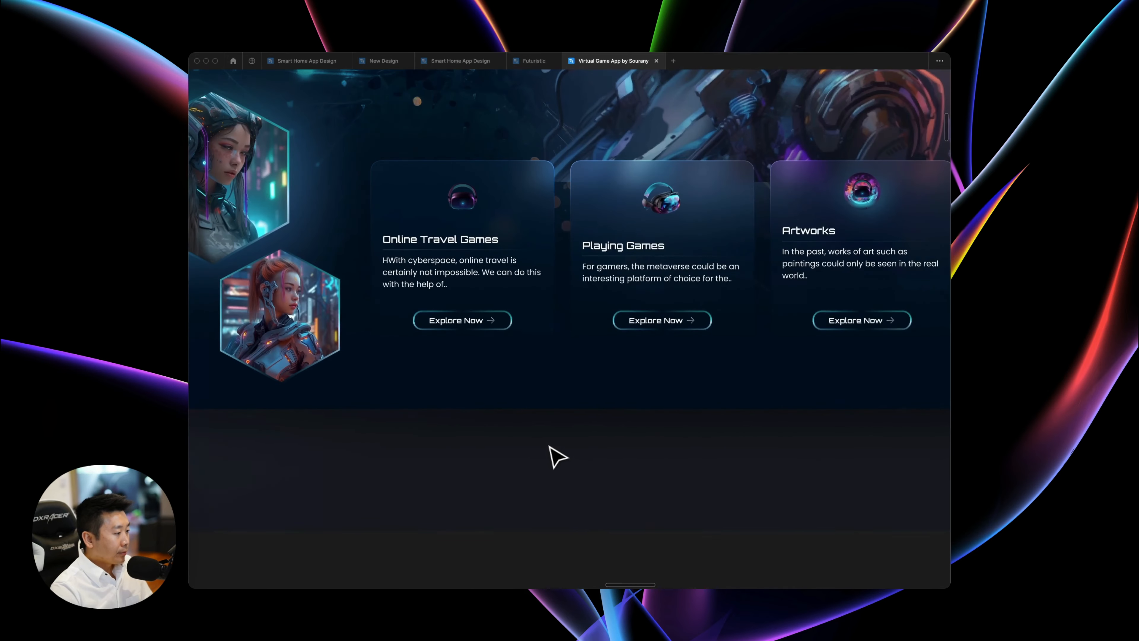
scroll(628, 287, "right", 3)
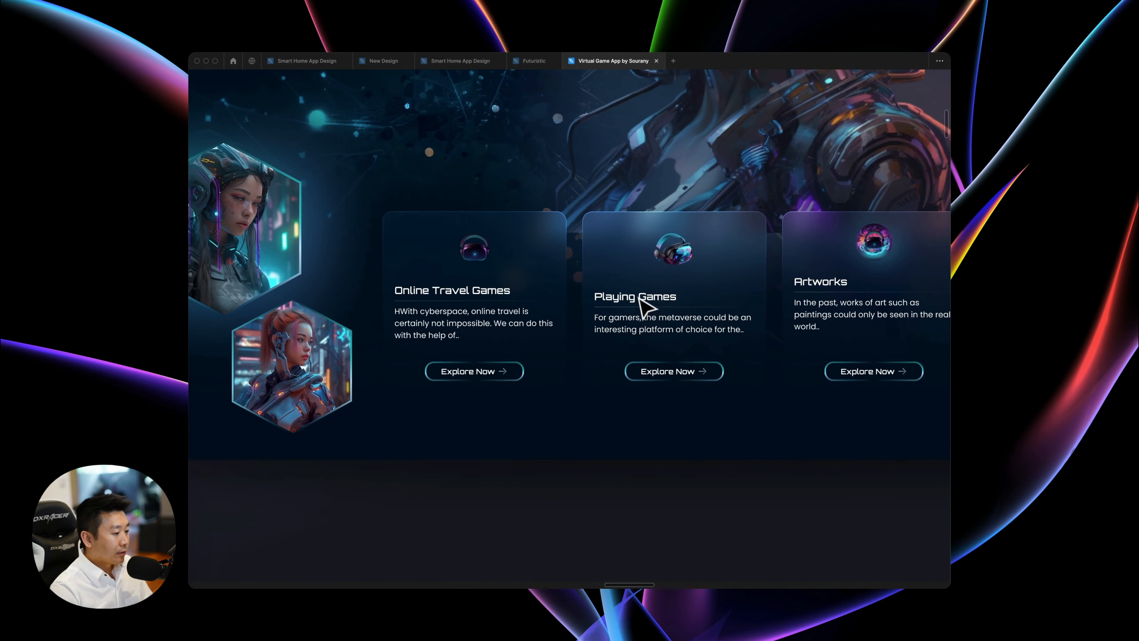
scroll(775, 386, "right", 2)
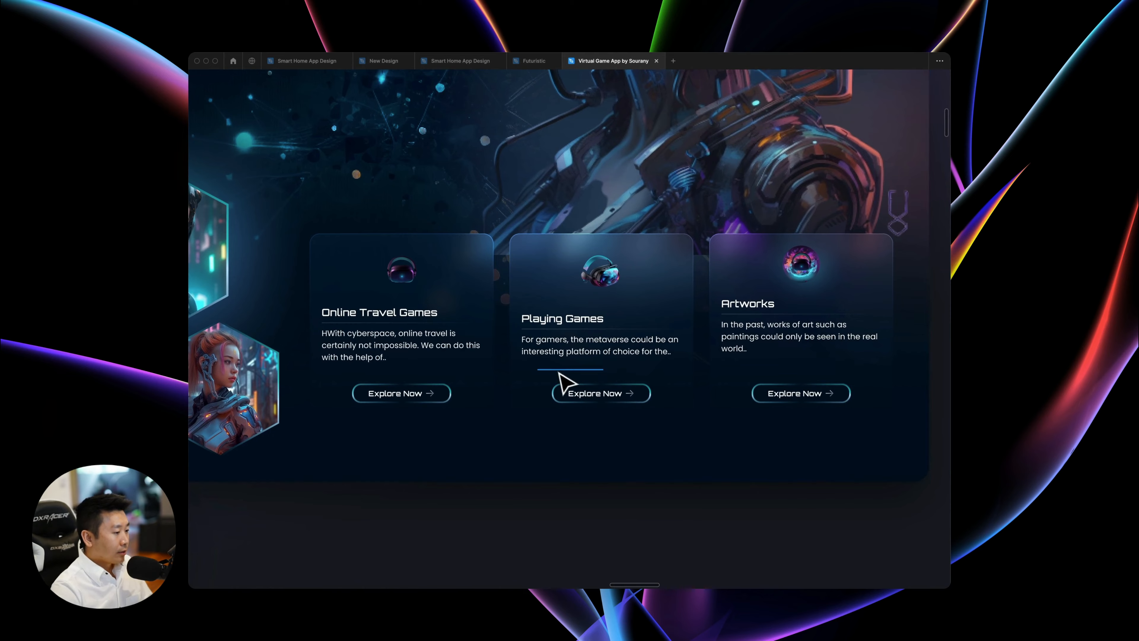
scroll(564, 381, "down", 5)
scroll(567, 383, "up", 3)
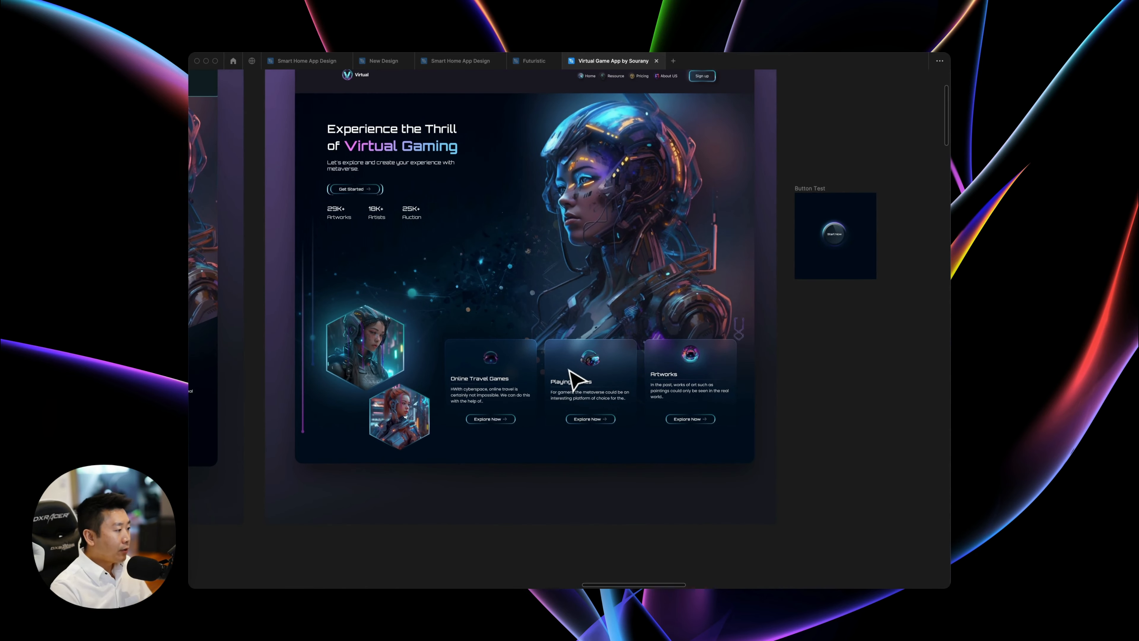
Examine the navigation links and the Sign up button in design 3's header up close.
scroll(578, 374, "up", 3)
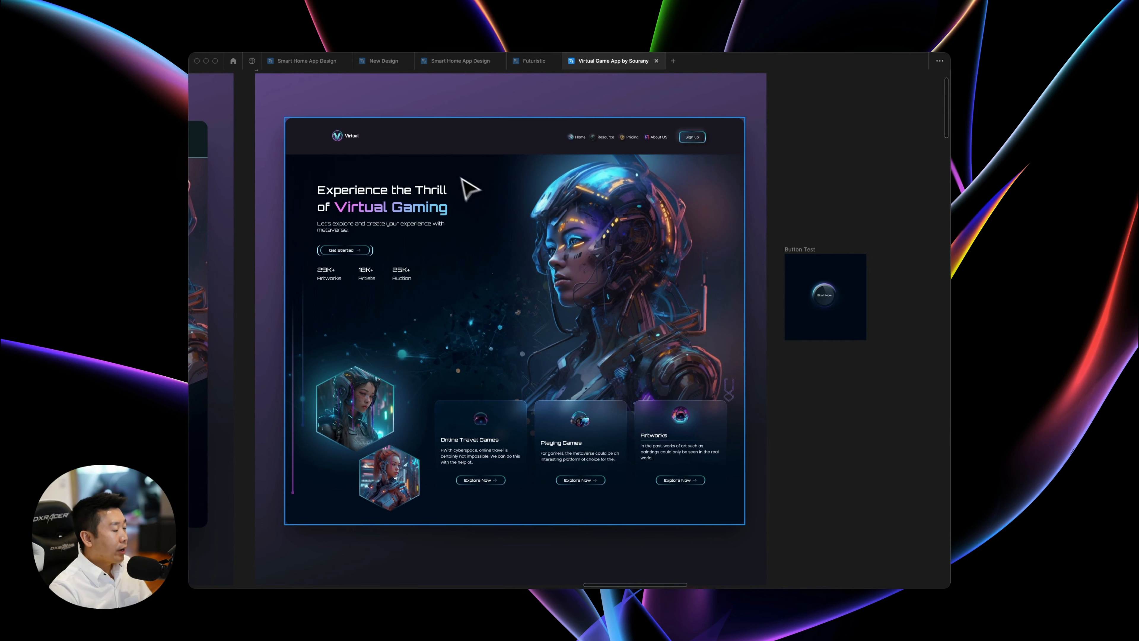
scroll(658, 146, "up", 2)
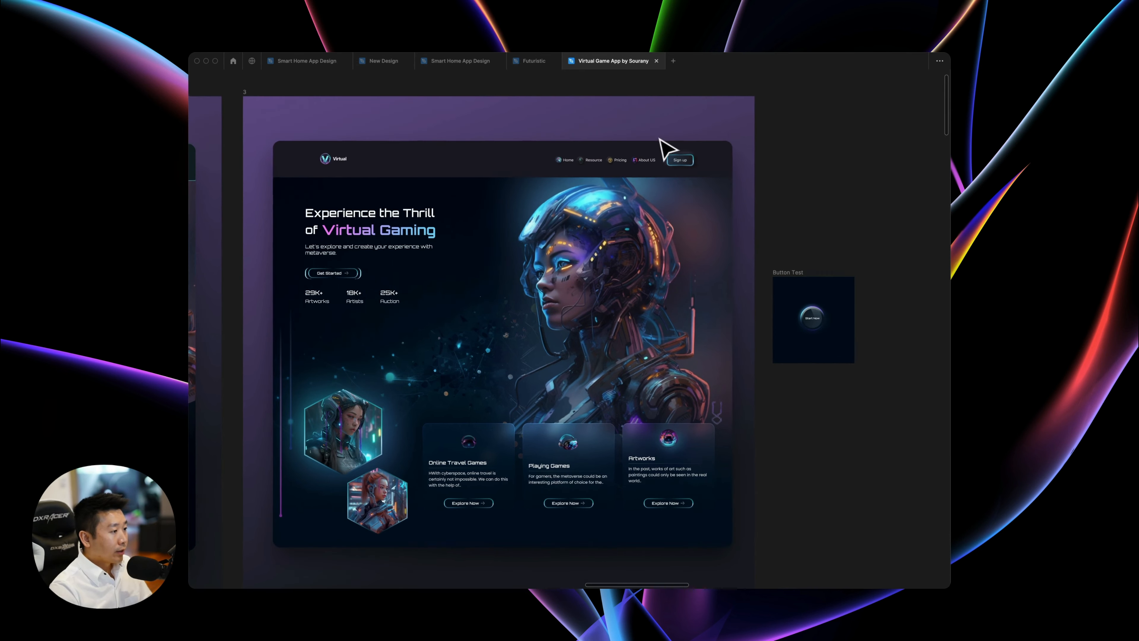
scroll(663, 150, "up", 5)
scroll(656, 148, "down", 3)
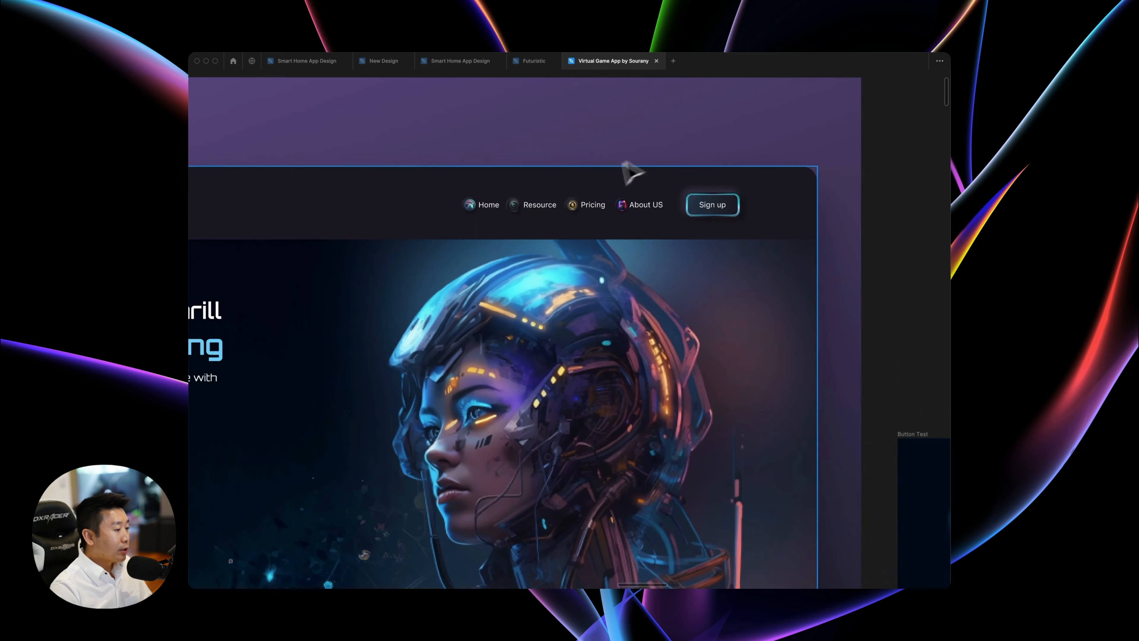
scroll(496, 224, "right", 1)
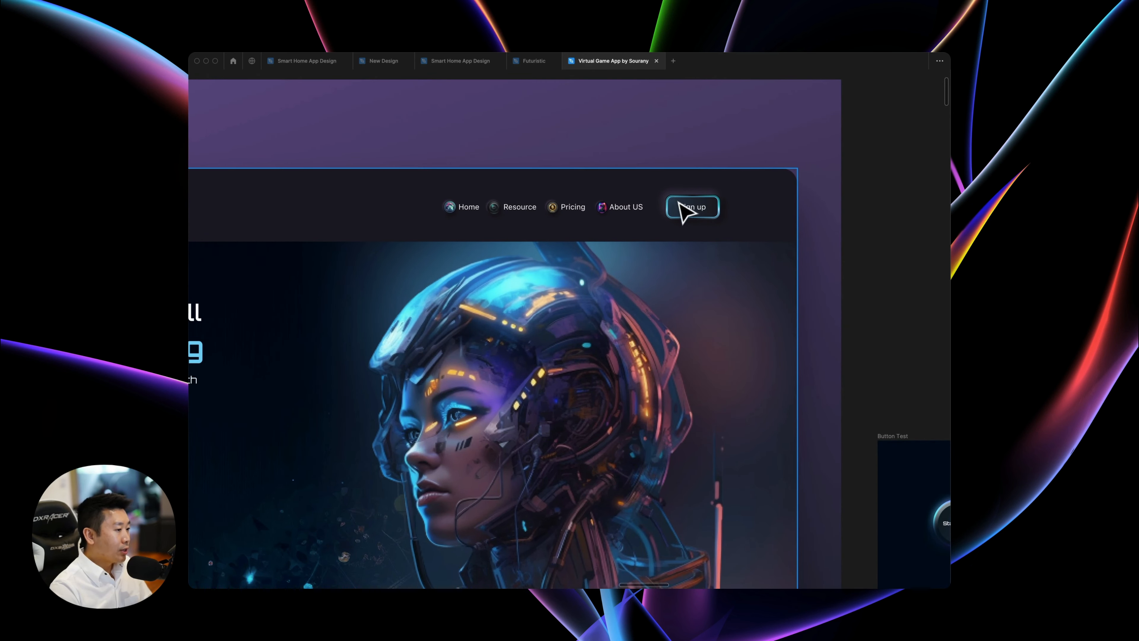
left_click(713, 210)
key("super+minus")
scroll(706, 207, "down", 2)
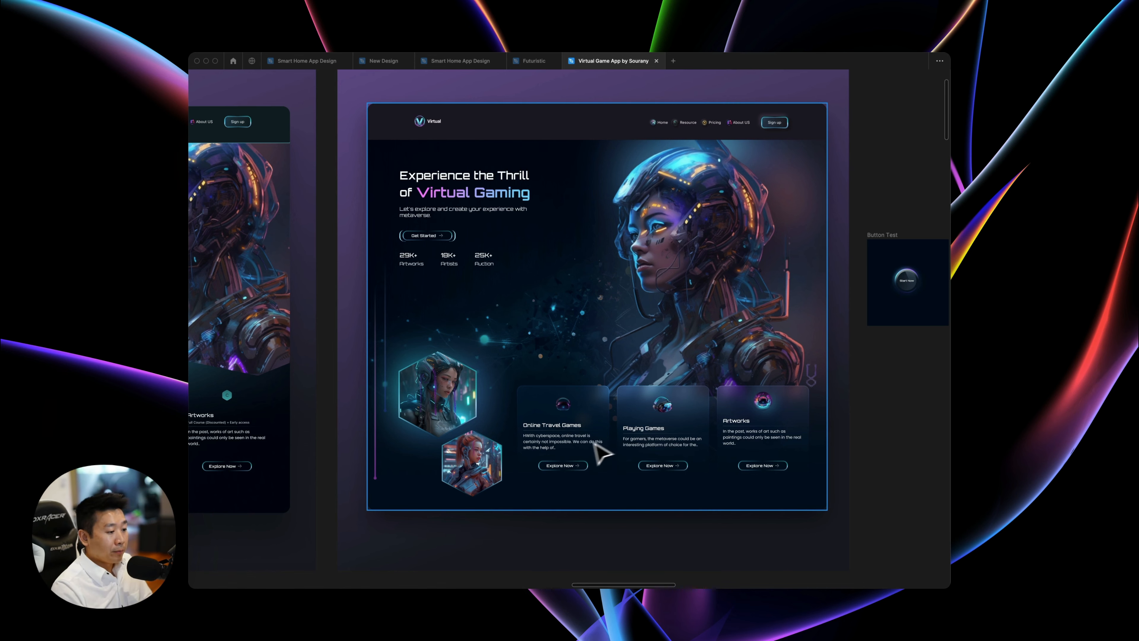
Inspect the small icons beside Home, Resource, Pricing and About US, and the hero title area in design 3.
scroll(610, 449, "right", 3)
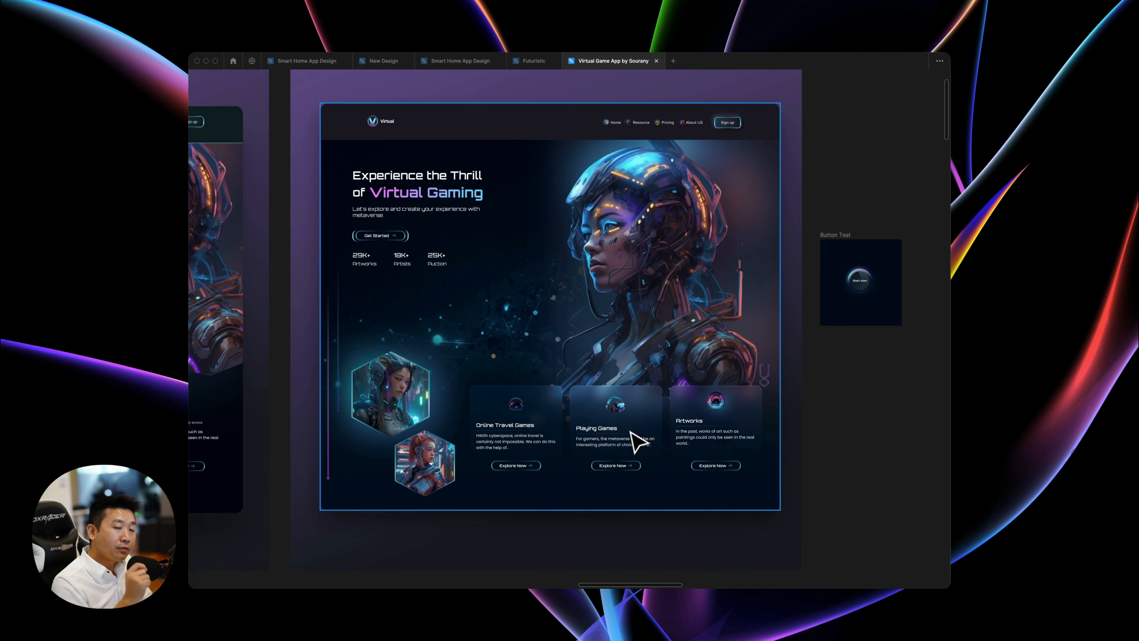
scroll(636, 442, "up", 10)
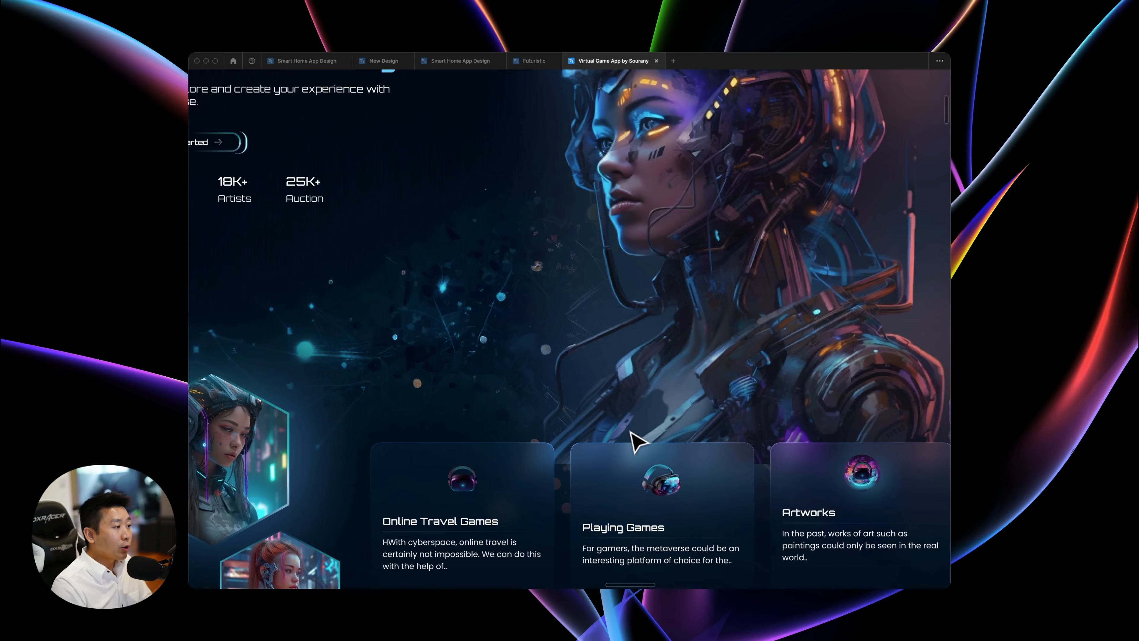
scroll(583, 404, "up", 5)
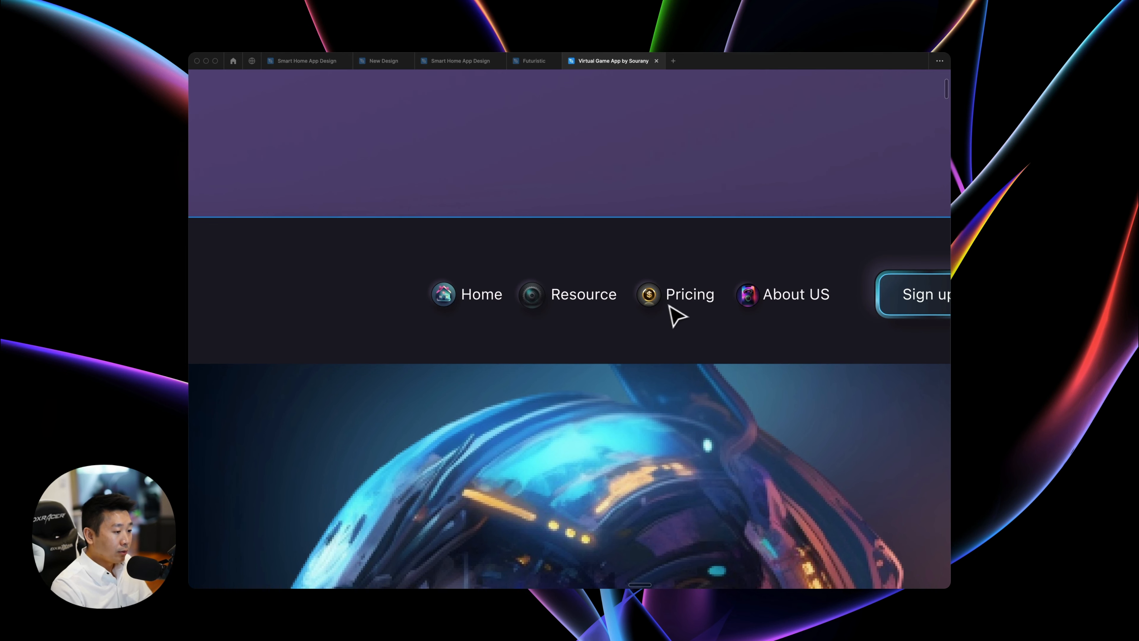
scroll(655, 311, "down", 10)
scroll(649, 304, "up", 10)
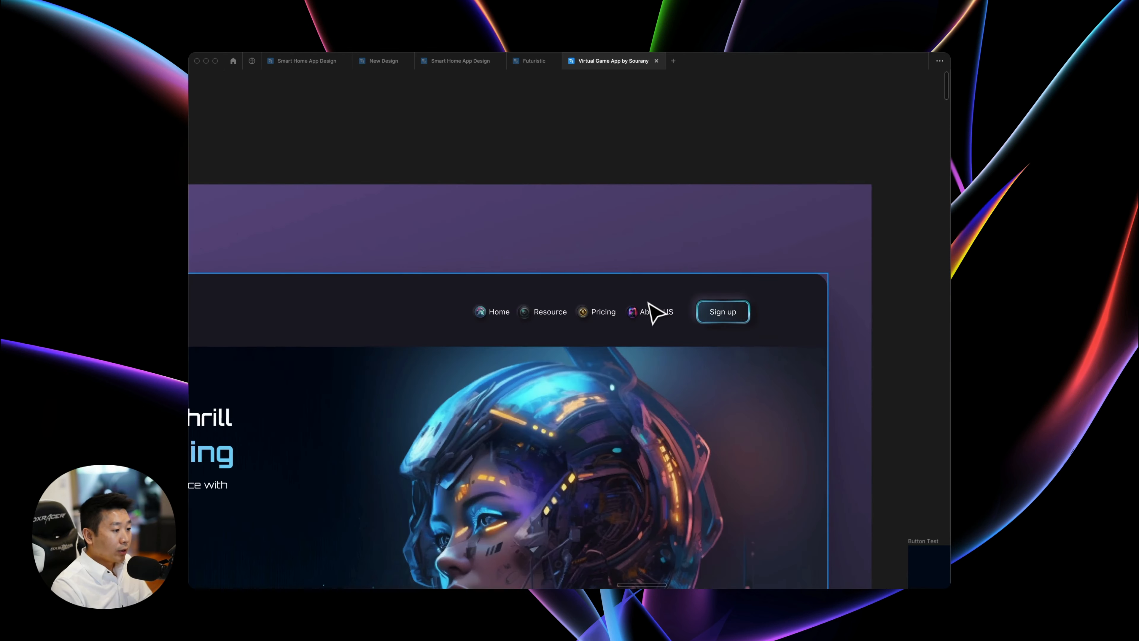
scroll(648, 298, "left", 1)
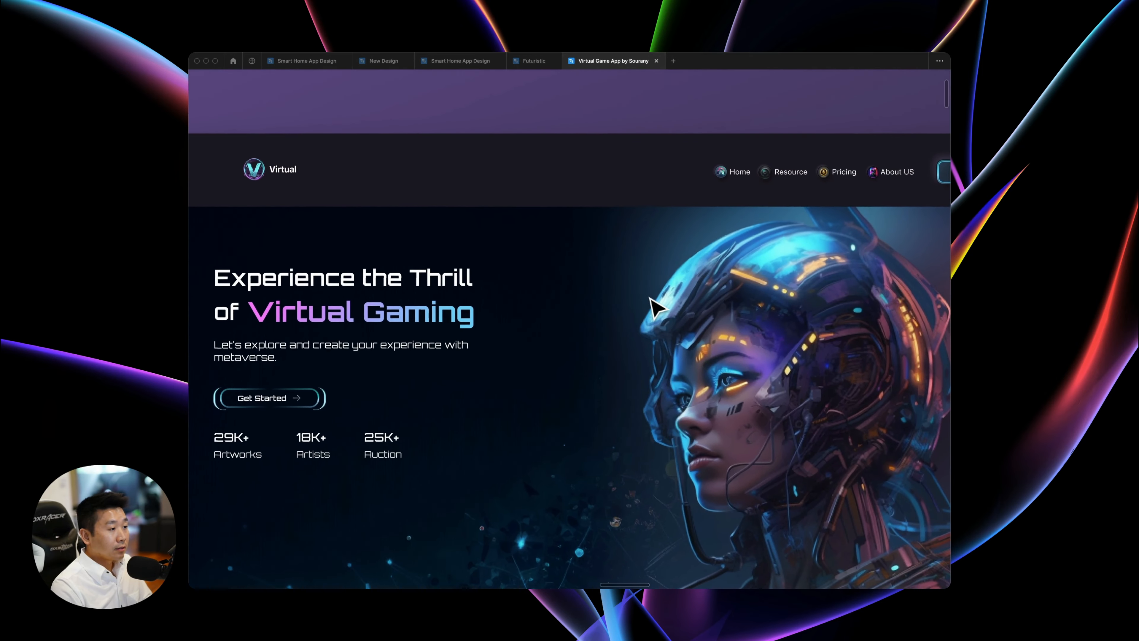
Show the interface again and examine the Virtual logo in design 3's header up close.
key("super+backslash")
scroll(625, 315, "left", 4)
scroll(634, 320, "left", 1)
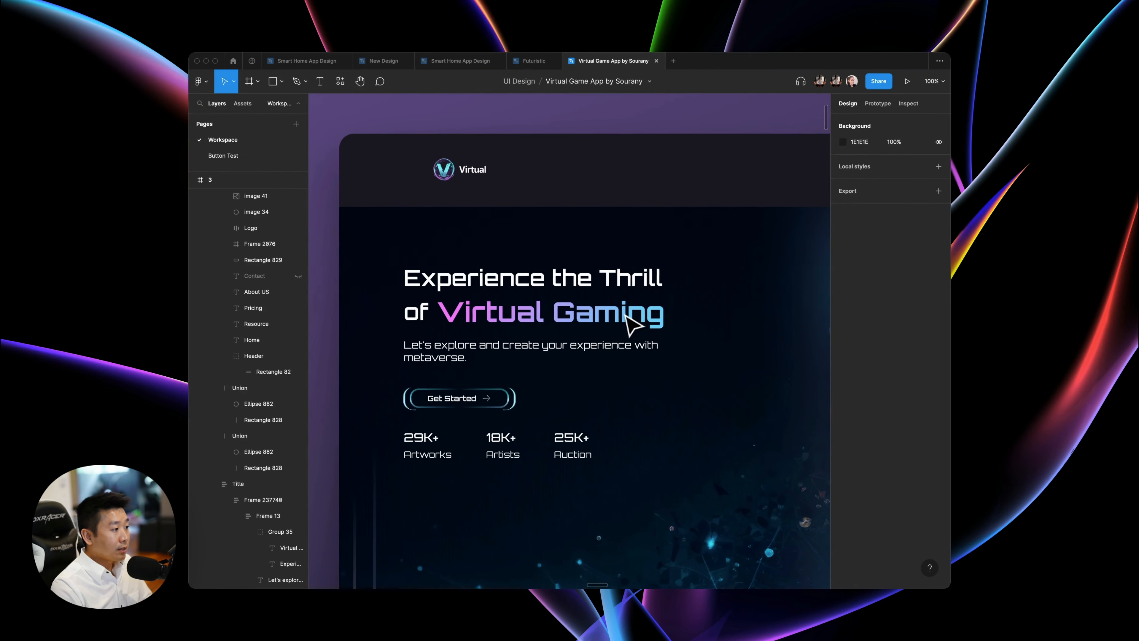
scroll(348, 215, "up", 3)
scroll(348, 216, "left", 2)
key("super+plus")
key("super+plus")
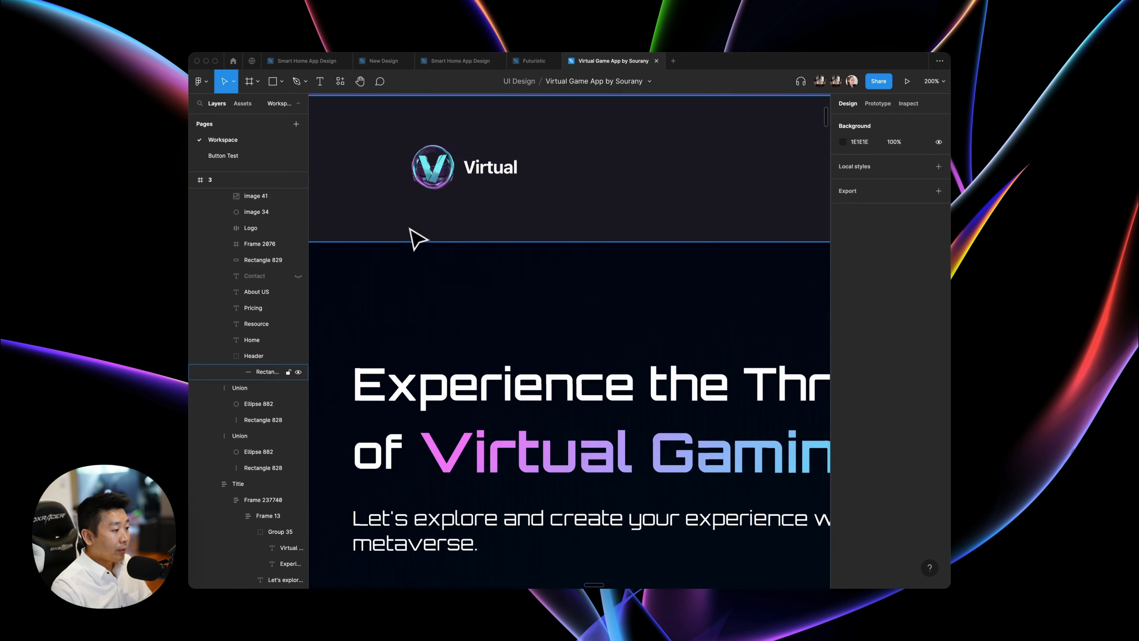
scroll(412, 232, "up", 5)
scroll(412, 232, "left", 5)
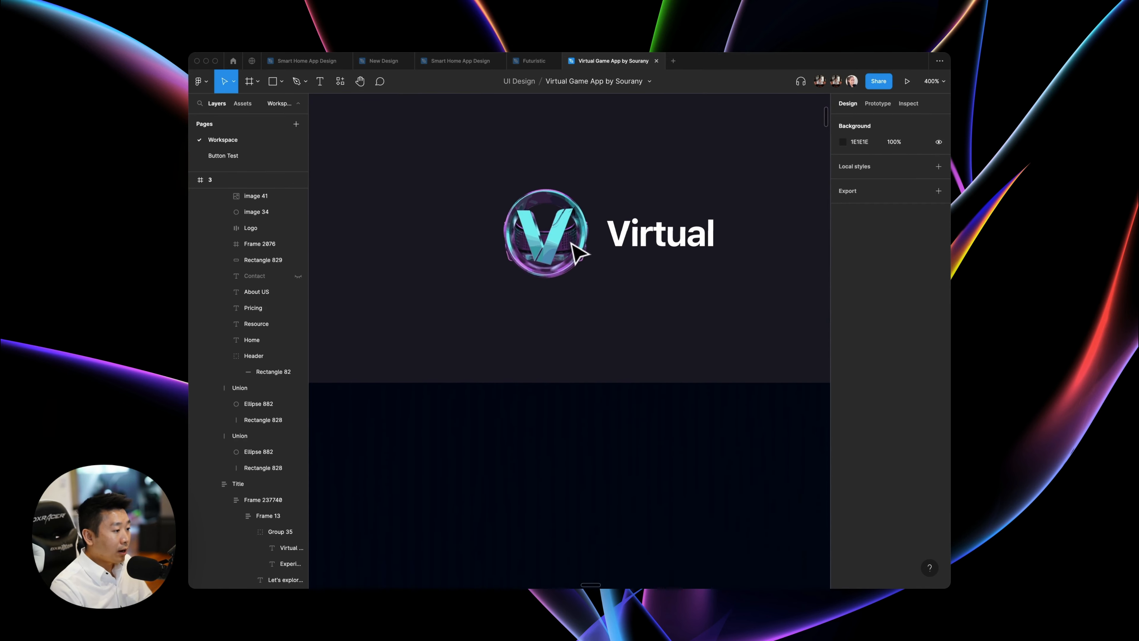
scroll(568, 242, "up", 2)
key("super+plus")
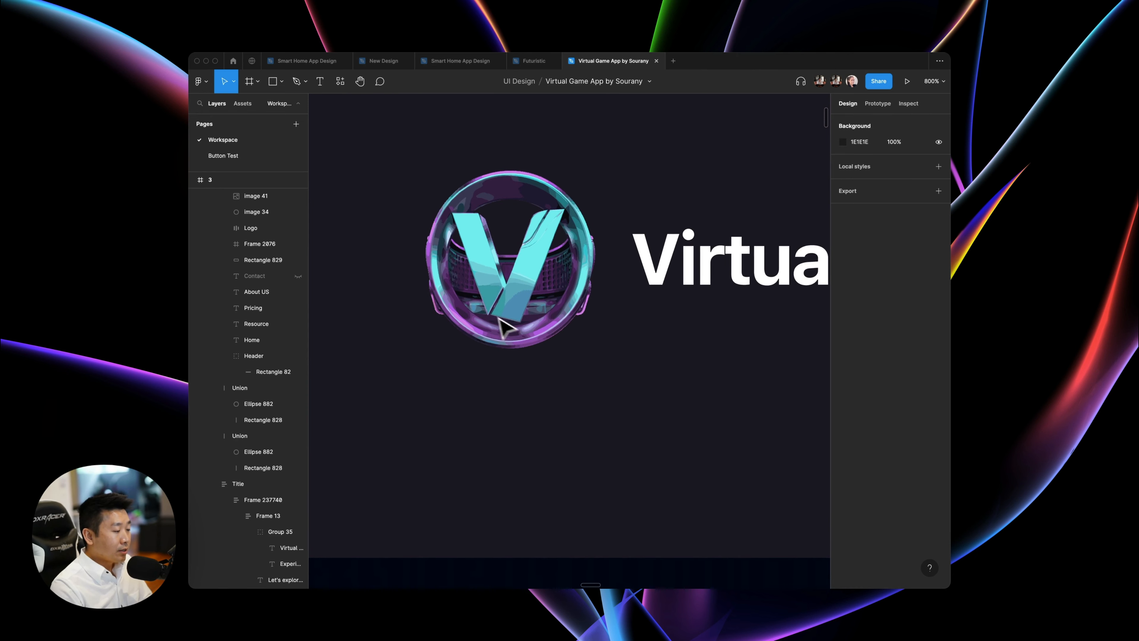
key("shift+0")
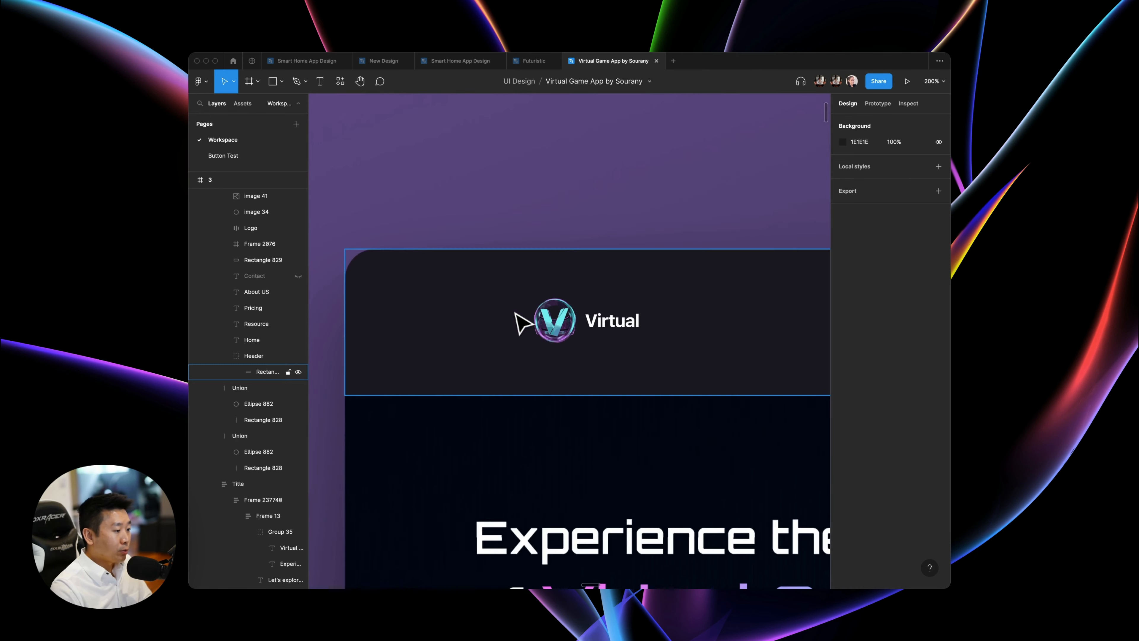
scroll(522, 323, "down", 2)
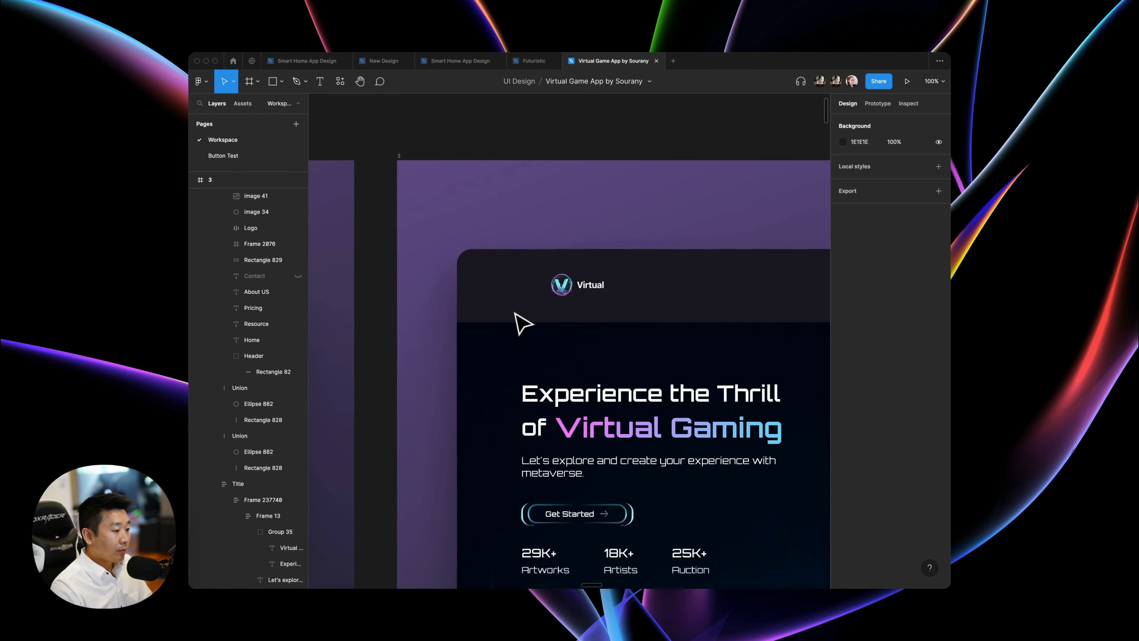